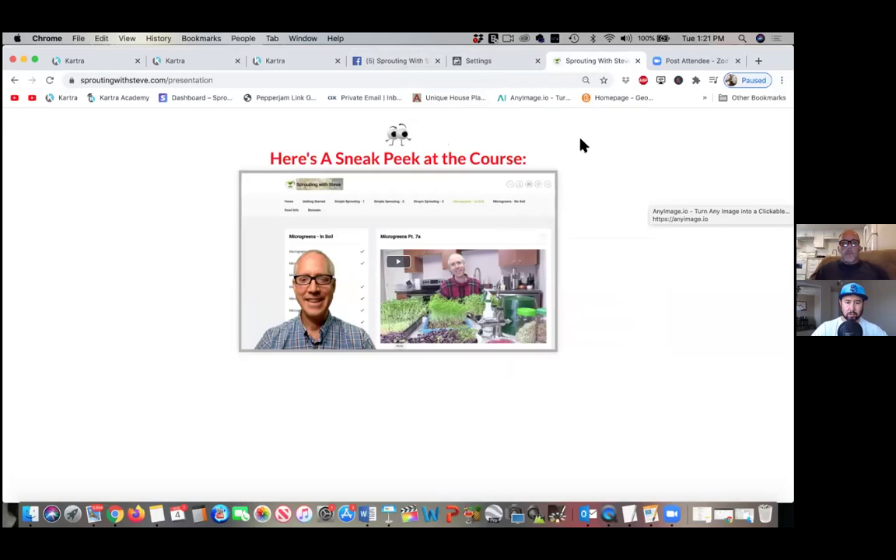
- Open Facebook's Events Manager and switch it to the Sprouting With Steve business account instead of the ad account
{"action": "left_click", "coordinate": [496, 62]}
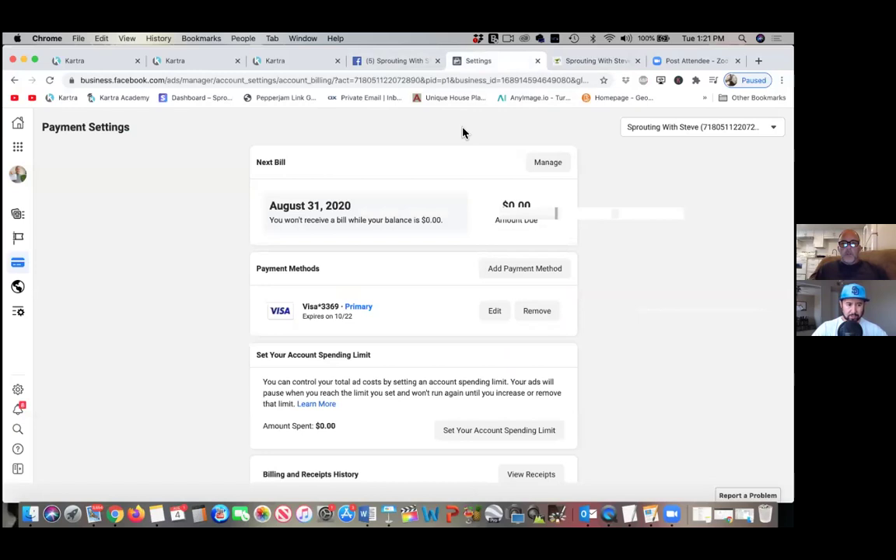
{"action": "left_click", "coordinate": [18, 147]}
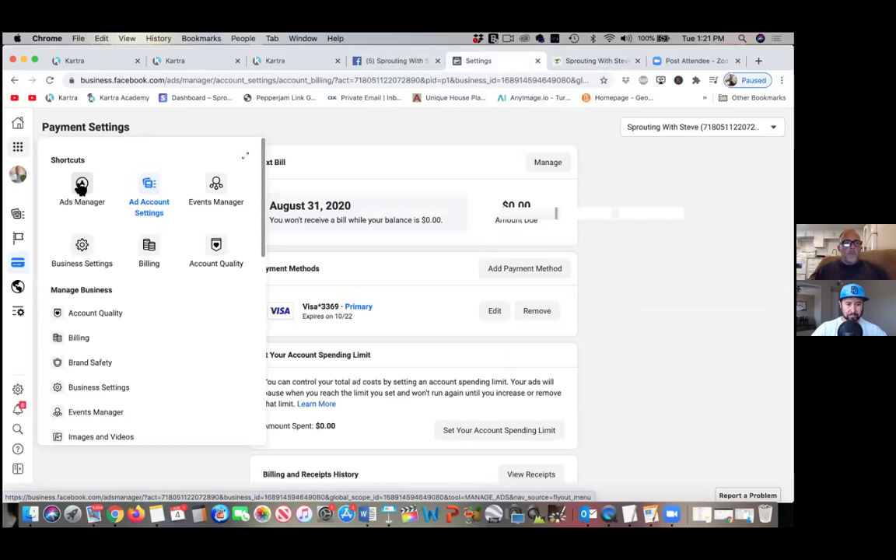
{"action": "left_click", "coordinate": [217, 185]}
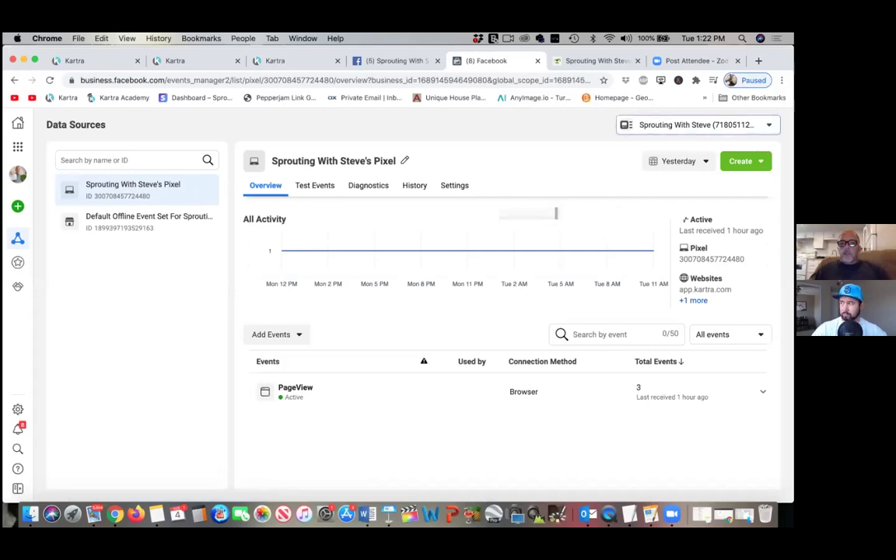
{"action": "left_click", "coordinate": [696, 125]}
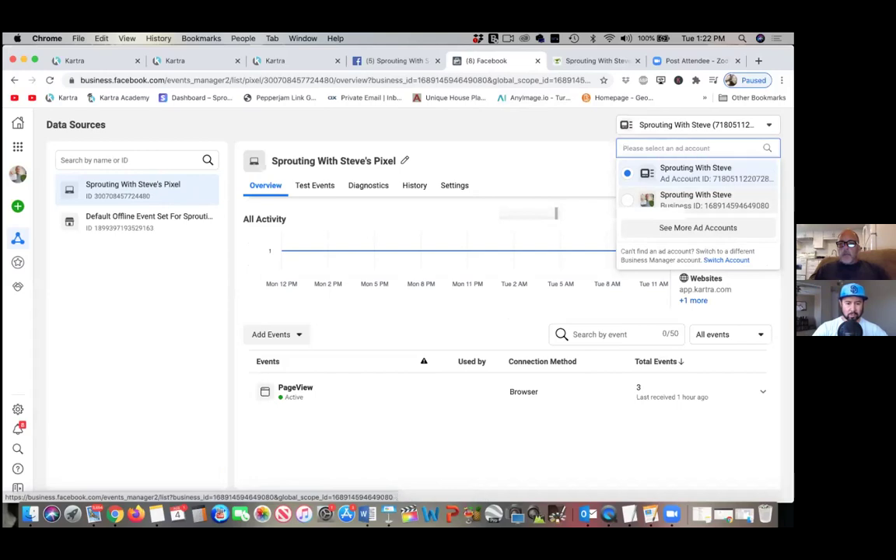
{"action": "left_click", "coordinate": [684, 201]}
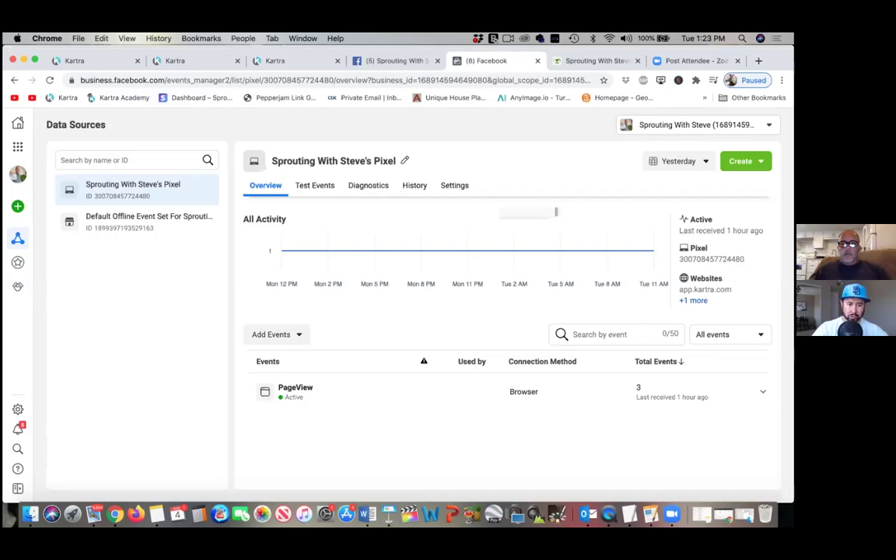
- Examine the Facebook pixel code embedded in the tracking codes of Kartra's SWS Course Preview Landing Page
{"action": "left_click", "coordinate": [305, 67]}
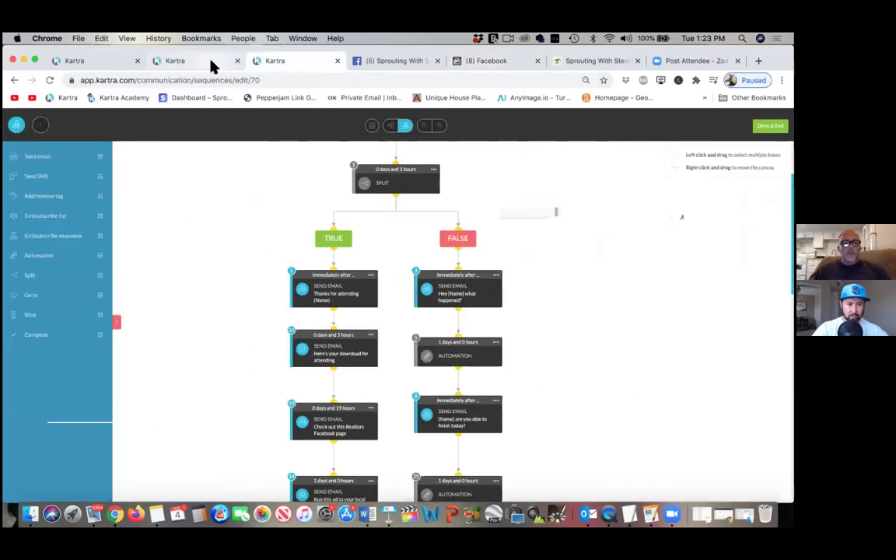
{"action": "left_click", "coordinate": [211, 65]}
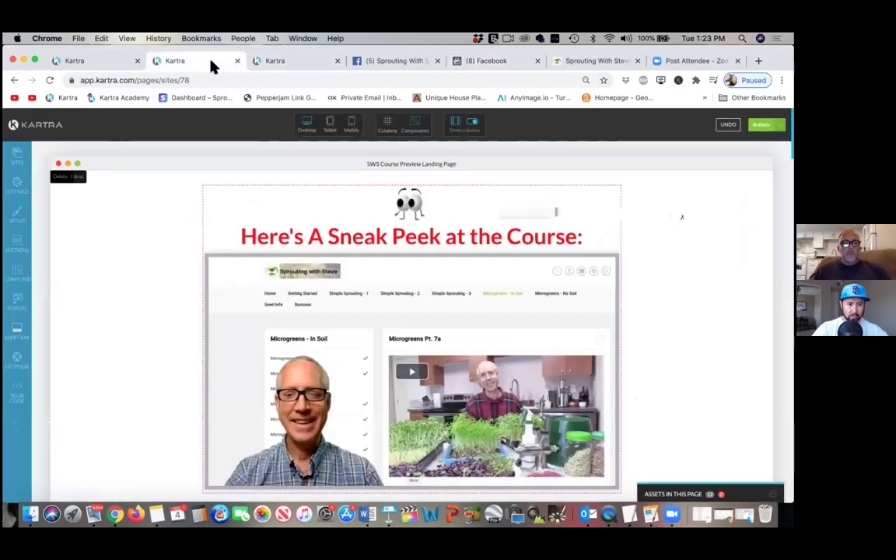
{"action": "left_click", "coordinate": [22, 187]}
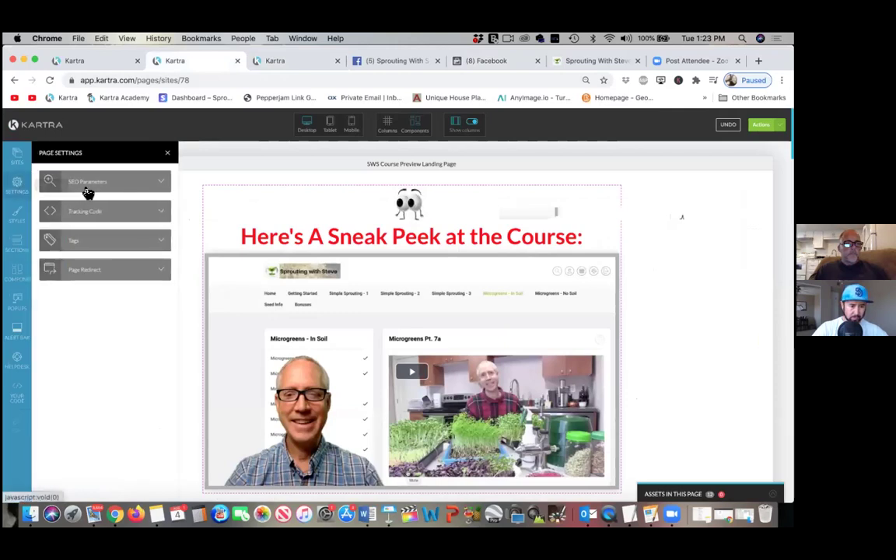
{"action": "left_click", "coordinate": [91, 214]}
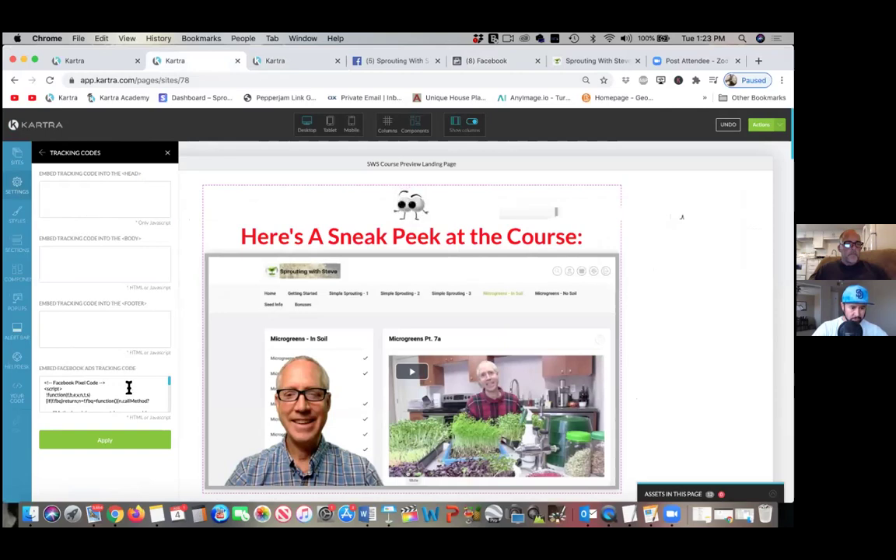
{"action": "scroll", "coordinate": [129, 386], "scroll_direction": "down", "scroll_amount": 2}
{"action": "scroll", "coordinate": [128, 387], "scroll_direction": "down", "scroll_amount": 2}
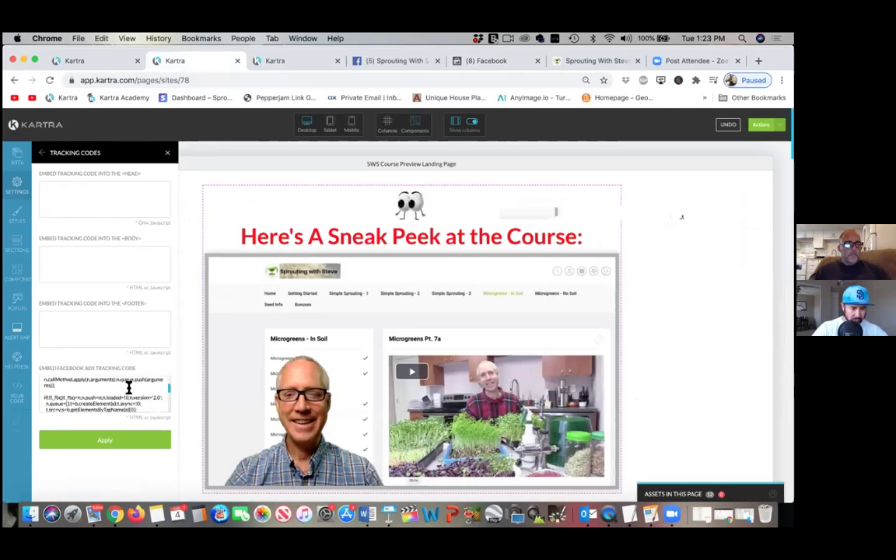
{"action": "scroll", "coordinate": [128, 387], "scroll_direction": "down", "scroll_amount": 2}
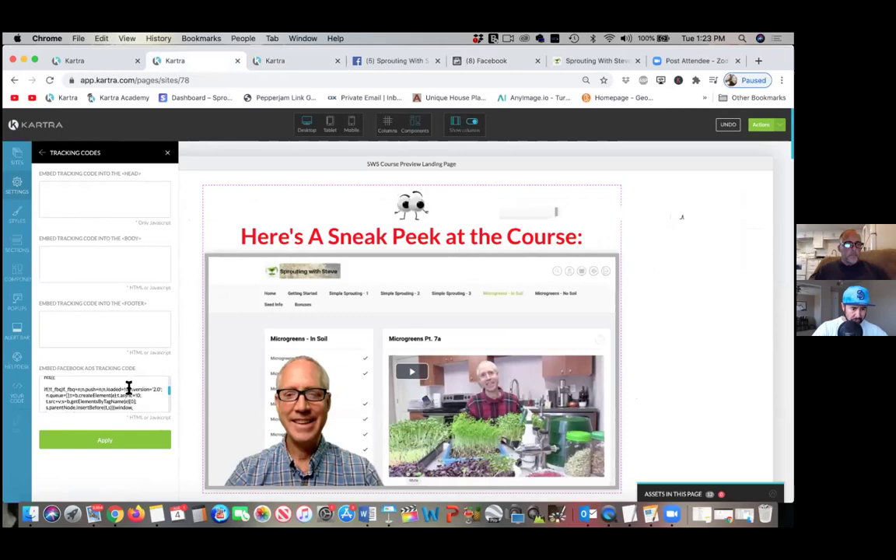
{"action": "scroll", "coordinate": [128, 386], "scroll_direction": "down", "scroll_amount": 2}
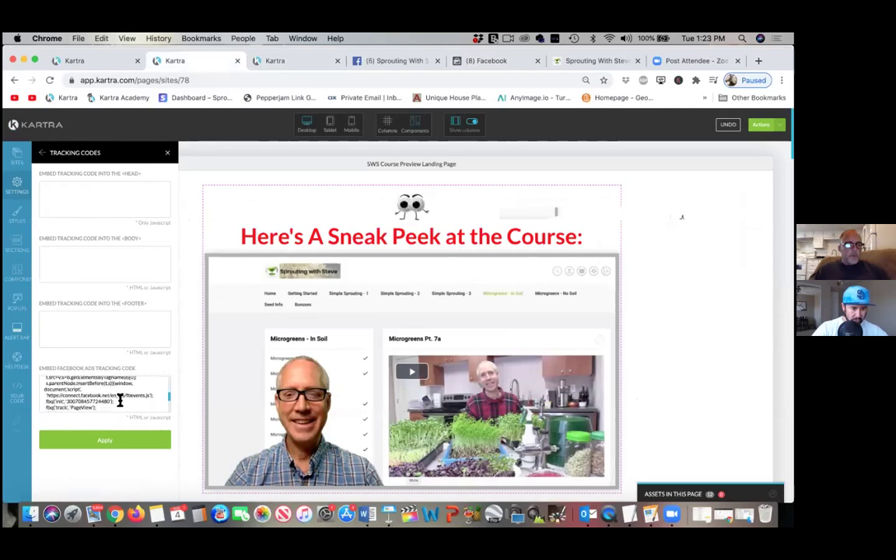
- Return to Facebook's Events Manager and start creating a custom conversion
{"action": "left_click", "coordinate": [509, 64]}
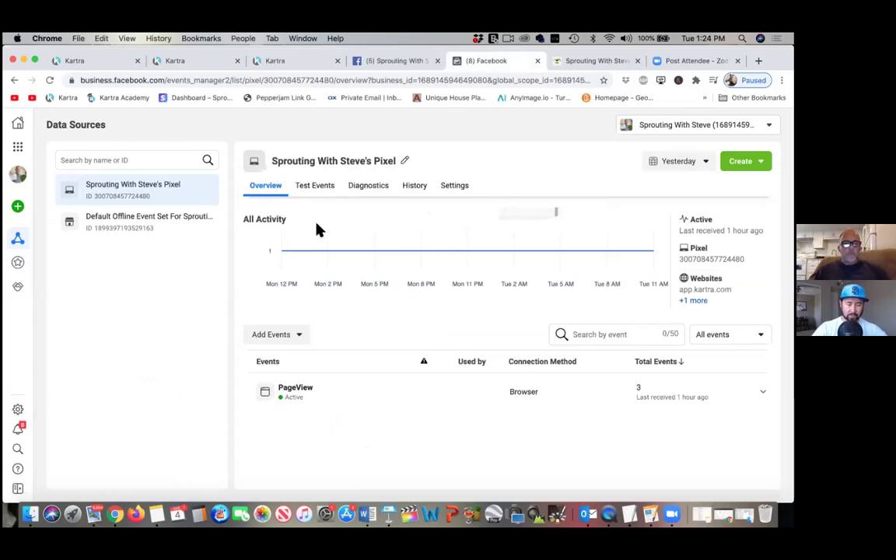
{"action": "mouse_move", "coordinate": [16, 245]}
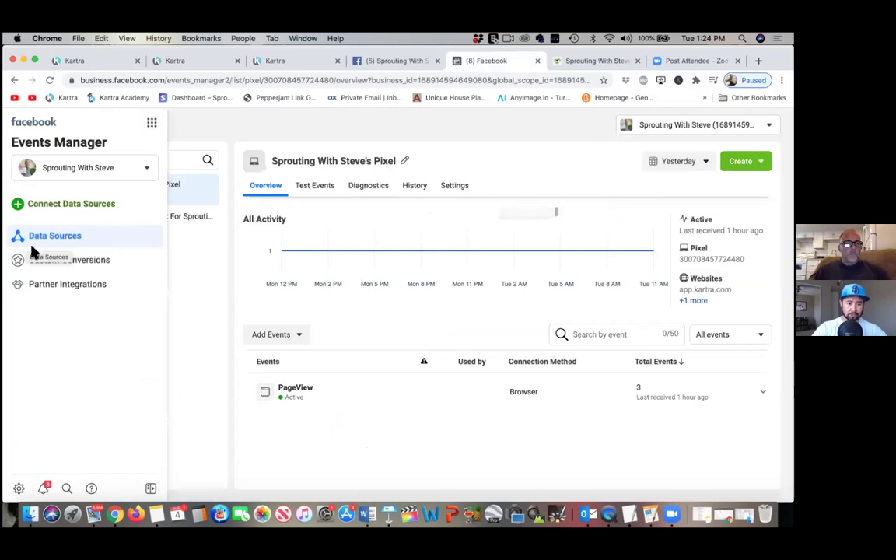
{"action": "left_click", "coordinate": [54, 262]}
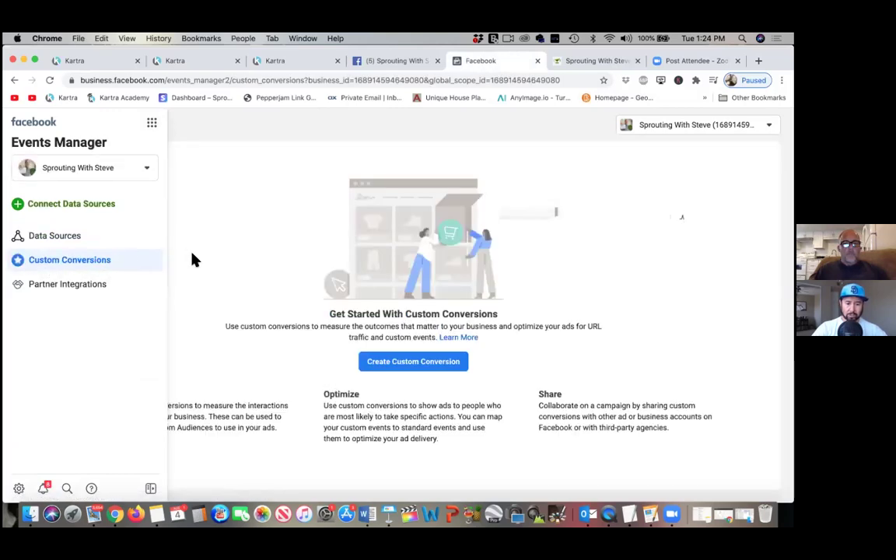
{"action": "left_click", "coordinate": [389, 362]}
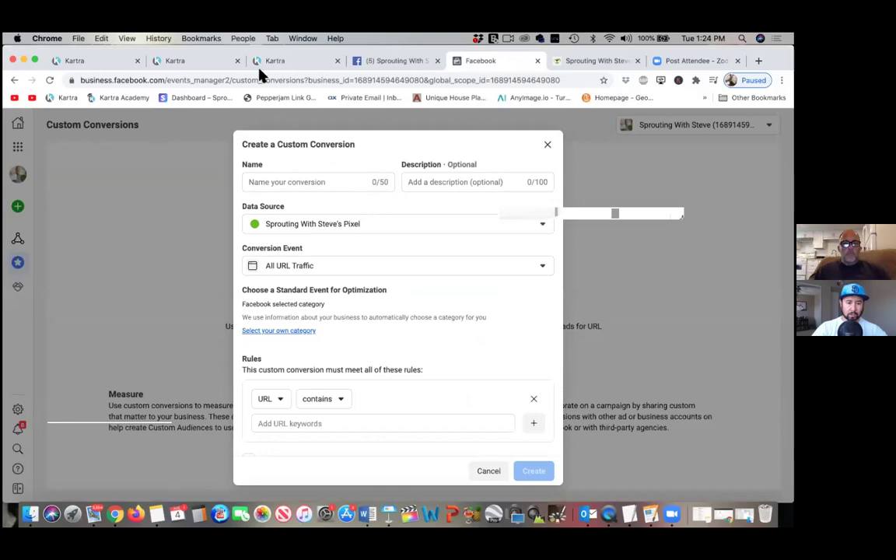
{"action": "left_click", "coordinate": [209, 68]}
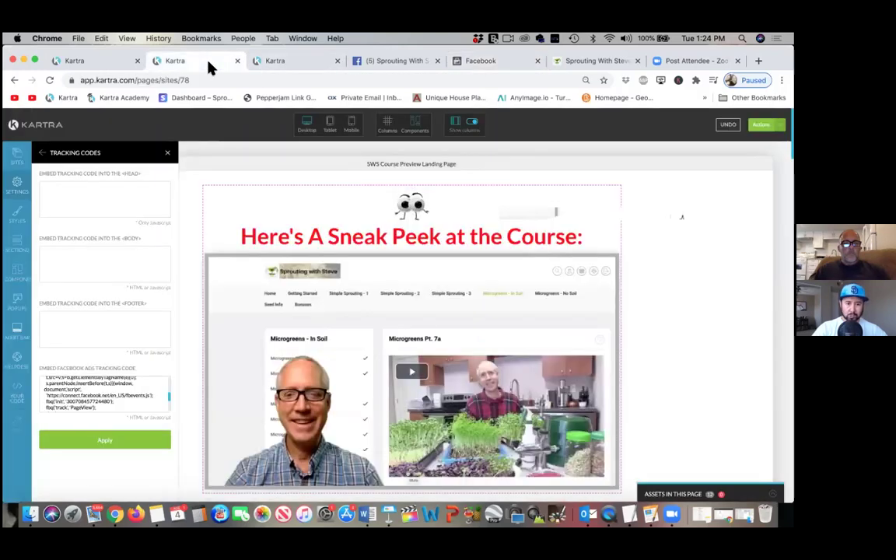
{"action": "left_click", "coordinate": [585, 73]}
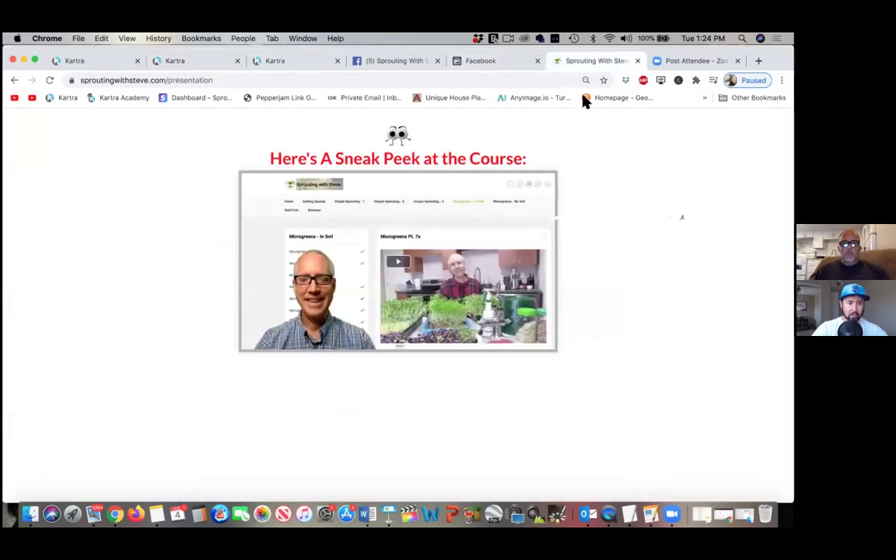
{"action": "left_click", "coordinate": [510, 82]}
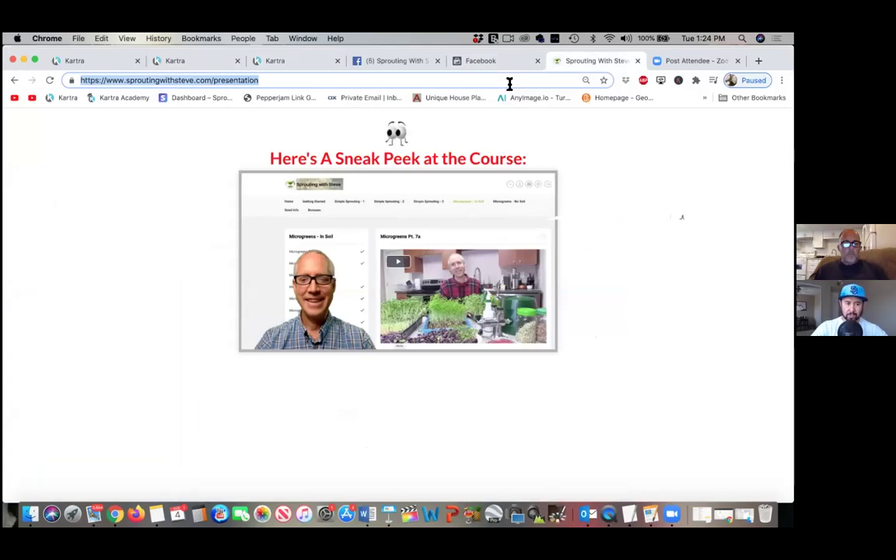
{"action": "left_click", "coordinate": [279, 86]}
{"action": "left_click_drag", "start_coordinate": [279, 86], "coordinate": [136, 83]}
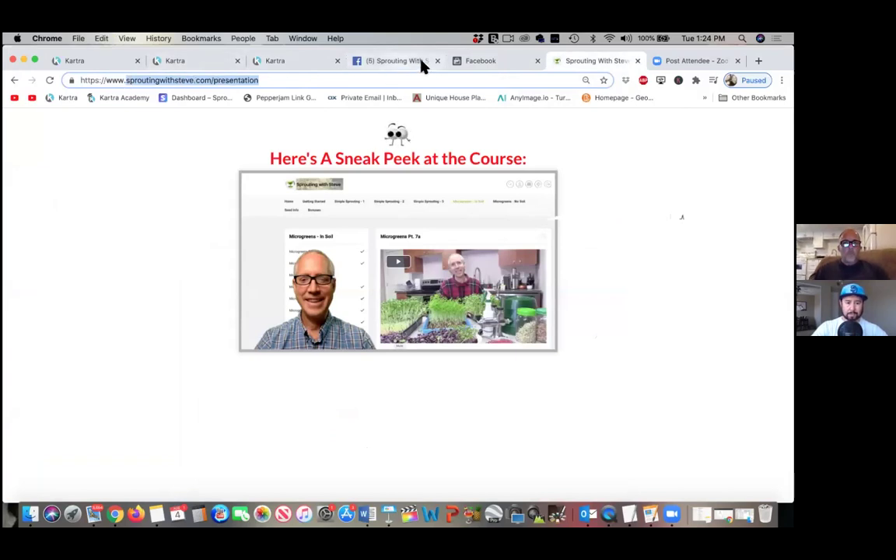
{"action": "left_click", "coordinate": [472, 62]}
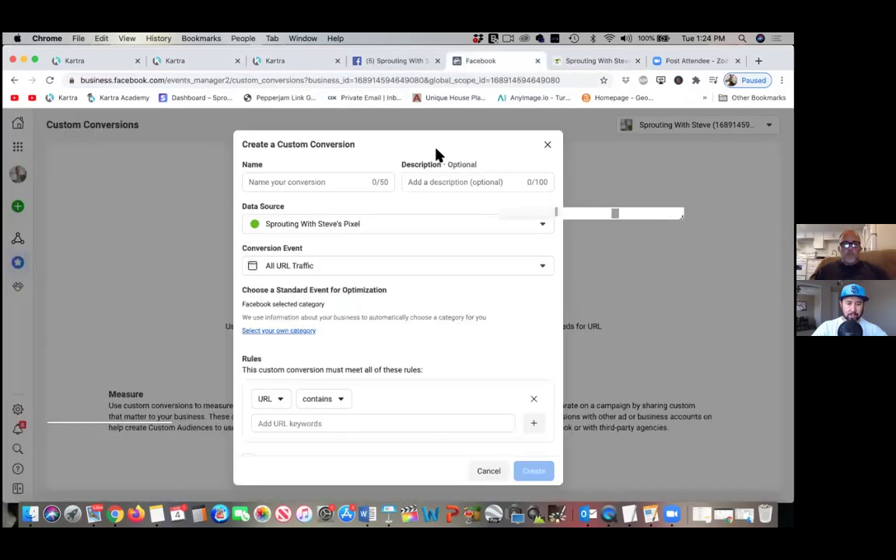
- Name the custom conversion "SWS Presention Leads"
{"action": "left_click", "coordinate": [318, 189]}
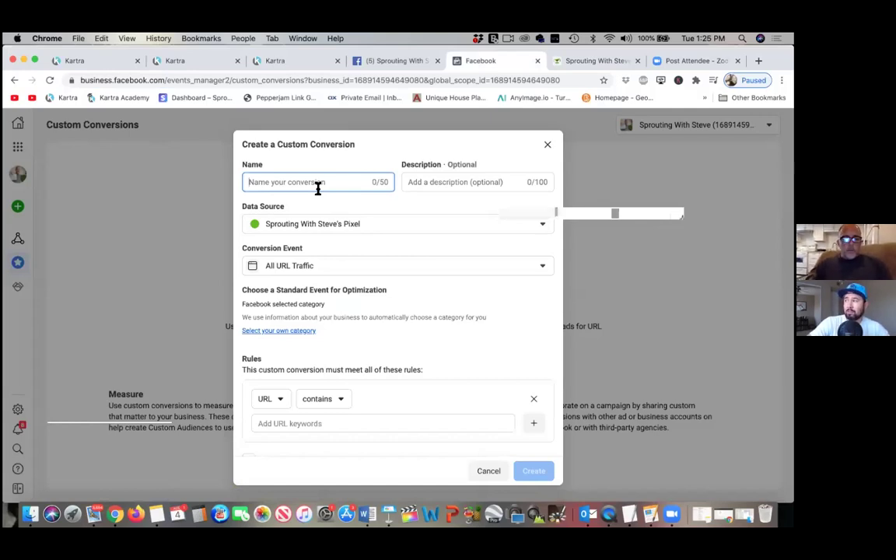
{"action": "type", "text": "SWS"}
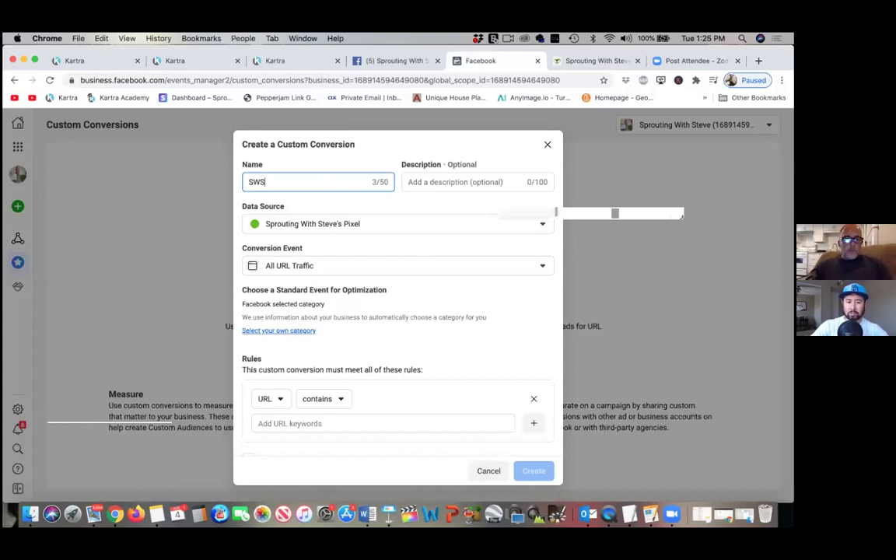
{"action": "type", "text": " Pre"}
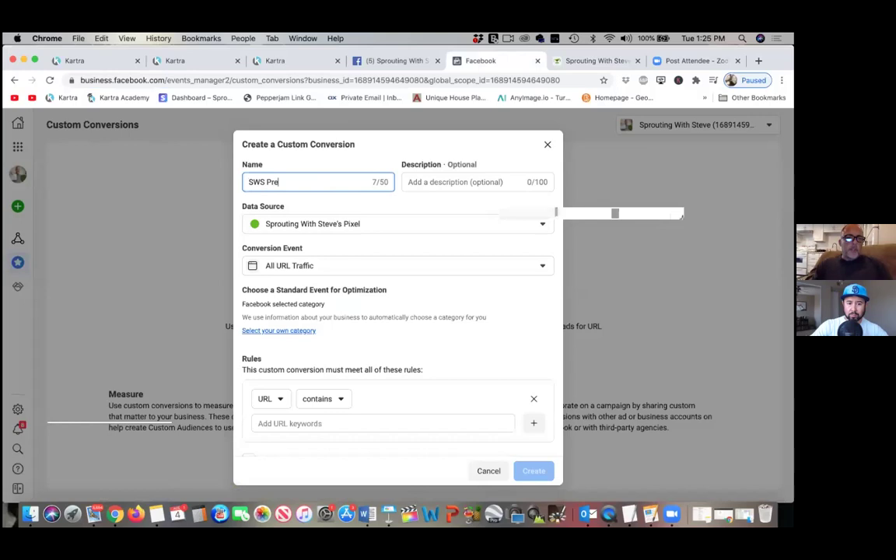
{"action": "type", "text": "sention"}
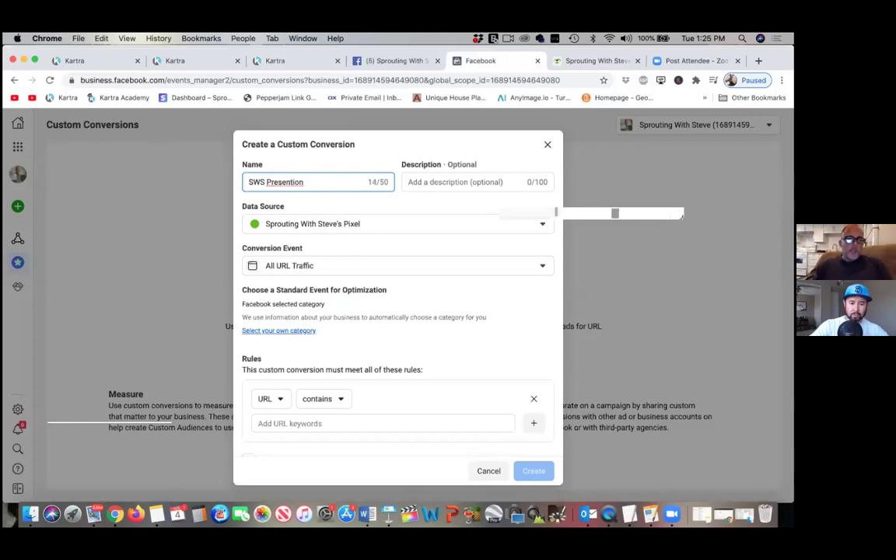
{"action": "type", "text": " Leads"}
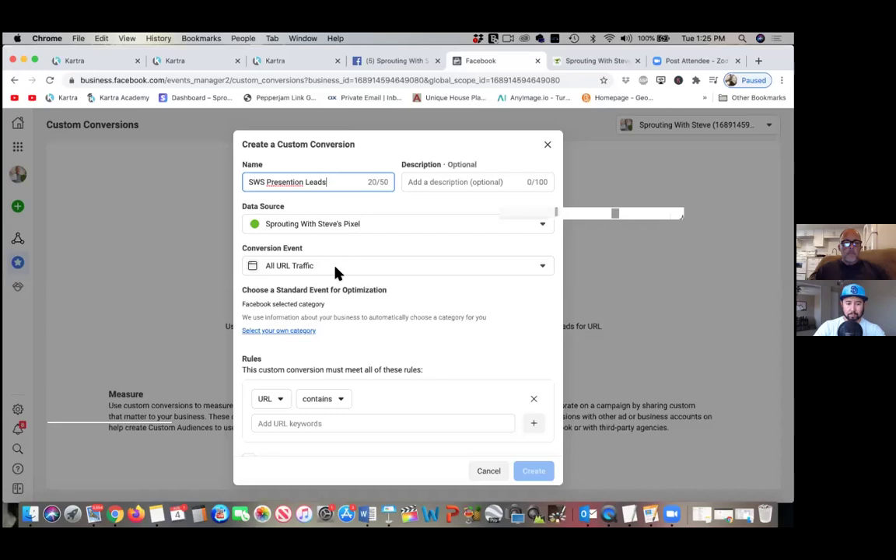
- Choose a custom category for the conversion and set its standard event for optimization to Lead
{"action": "left_click", "coordinate": [304, 331]}
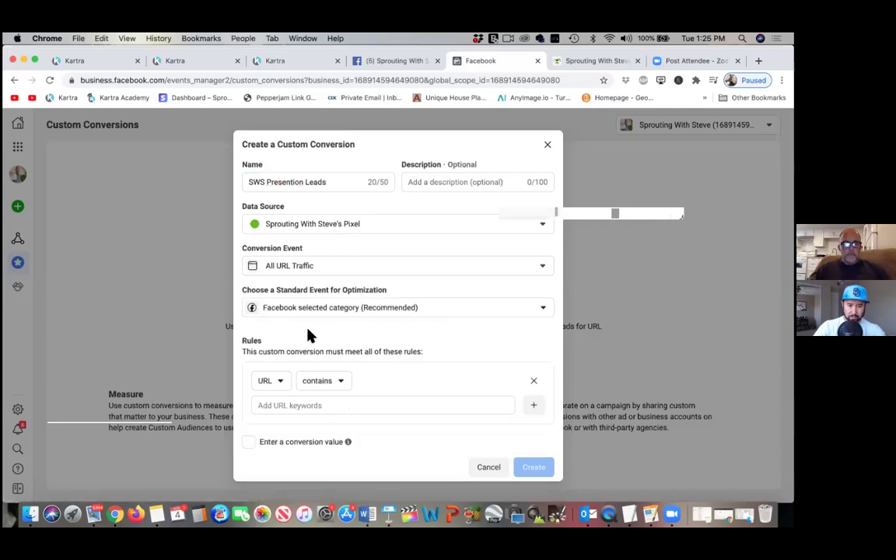
{"action": "left_click", "coordinate": [530, 315]}
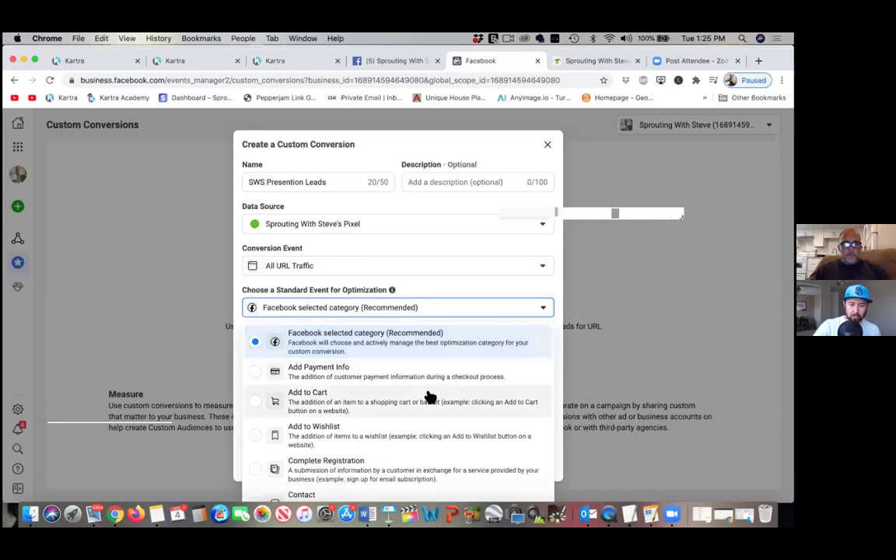
{"action": "scroll", "coordinate": [430, 398], "scroll_direction": "down", "scroll_amount": 1}
{"action": "scroll", "coordinate": [430, 397], "scroll_direction": "up", "scroll_amount": 1}
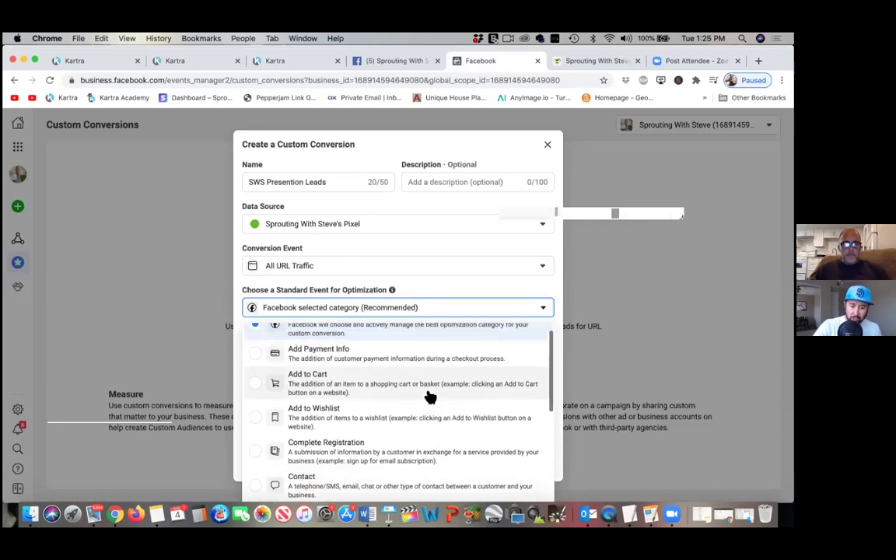
{"action": "scroll", "coordinate": [431, 398], "scroll_direction": "down", "scroll_amount": 3}
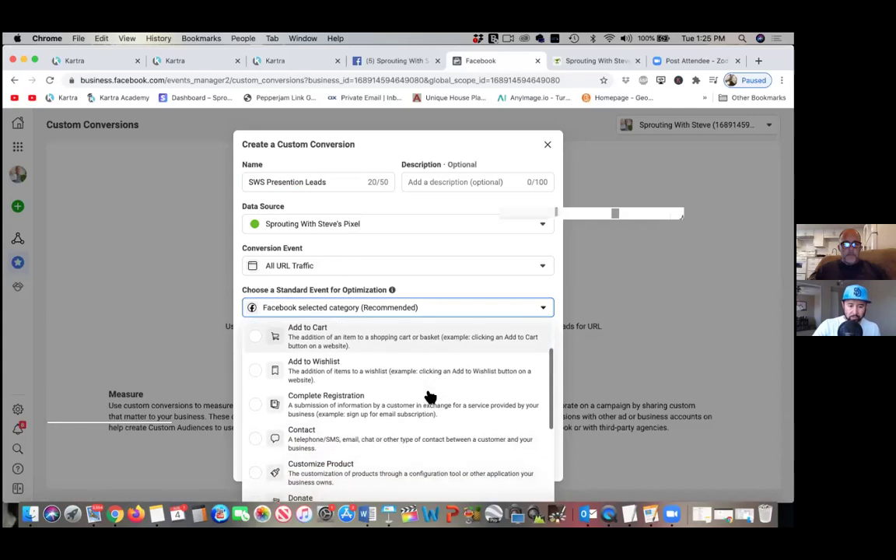
{"action": "scroll", "coordinate": [430, 398], "scroll_direction": "down", "scroll_amount": 1}
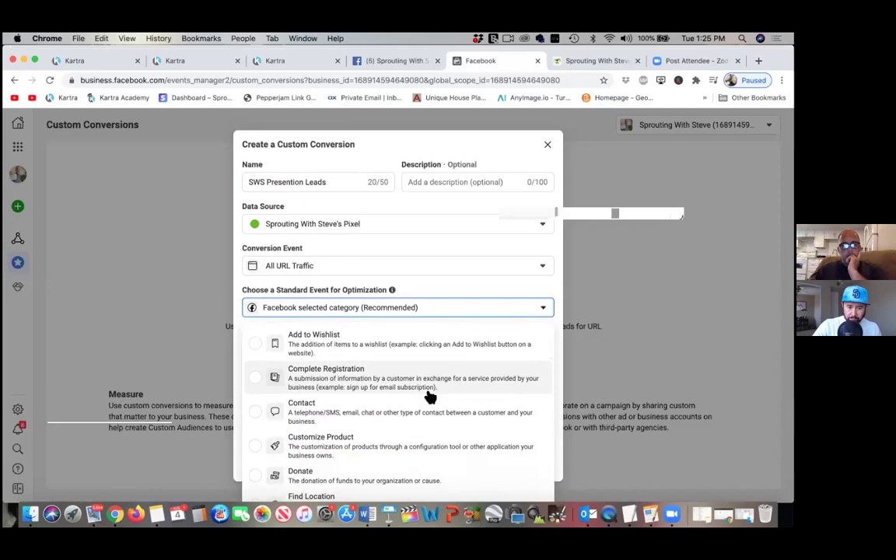
{"action": "scroll", "coordinate": [430, 398], "scroll_direction": "down", "scroll_amount": 1}
{"action": "scroll", "coordinate": [430, 397], "scroll_direction": "down", "scroll_amount": 7}
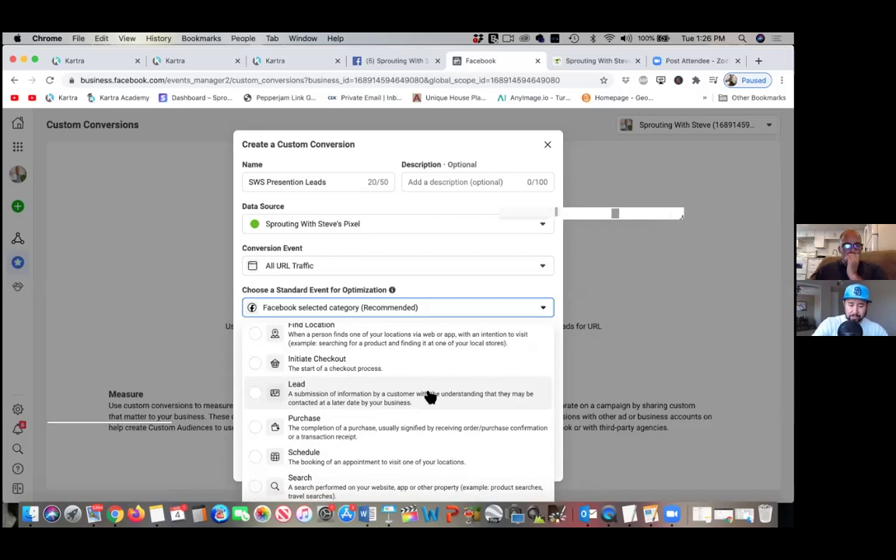
{"action": "scroll", "coordinate": [431, 396], "scroll_direction": "up", "scroll_amount": 2}
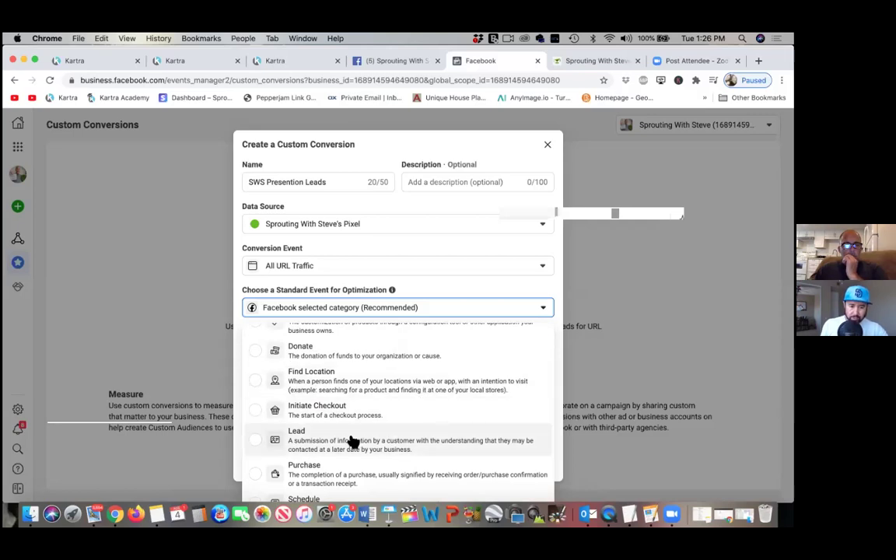
{"action": "left_click", "coordinate": [258, 445]}
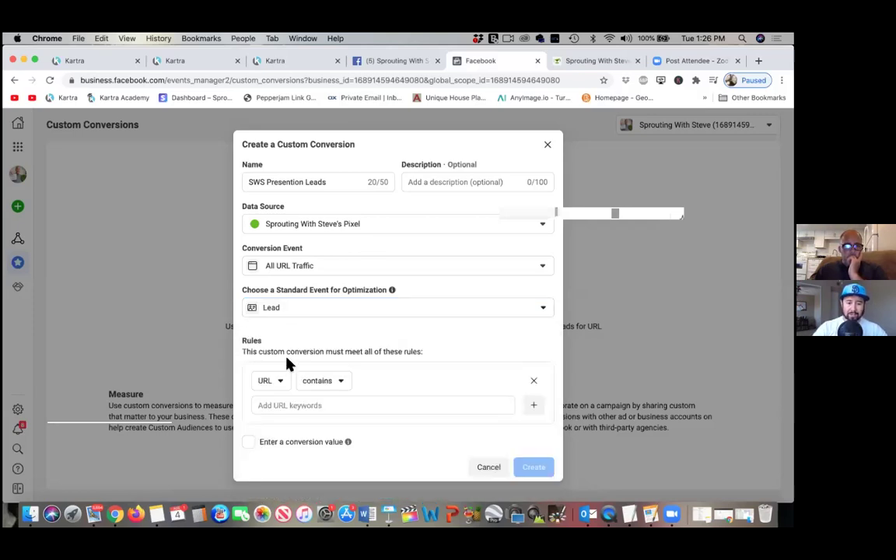
- Add the keyword sproutingwithsteve.com/presentation to the conversion's URL contains rule
{"action": "left_click", "coordinate": [313, 404]}
{"action": "type", "text": "sproutingwithsteve.com/presentation"}
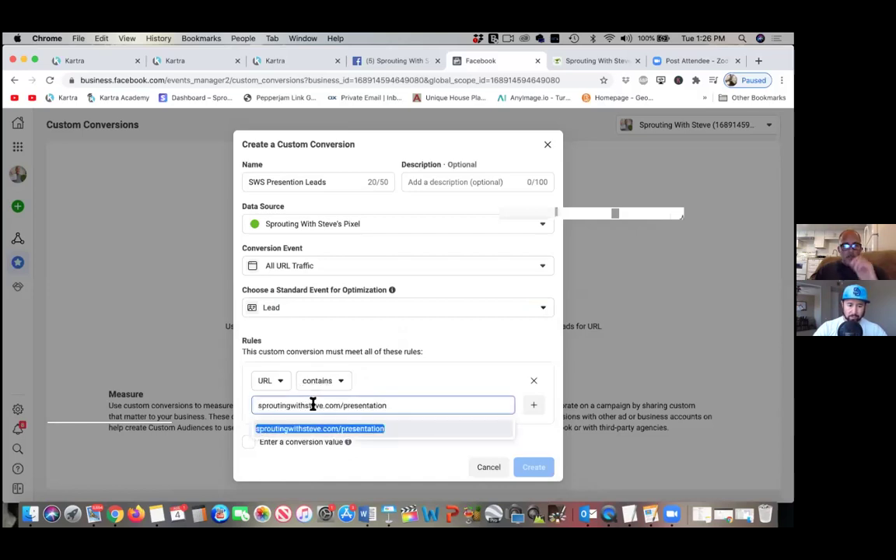
{"action": "left_click", "coordinate": [407, 388]}
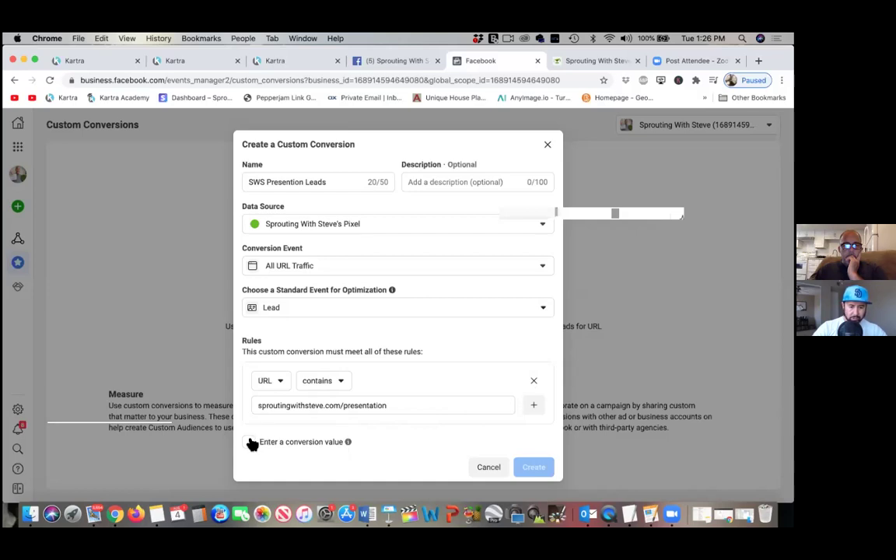
{"action": "triple_click", "coordinate": [292, 406]}
{"action": "key", "text": "super+c"}
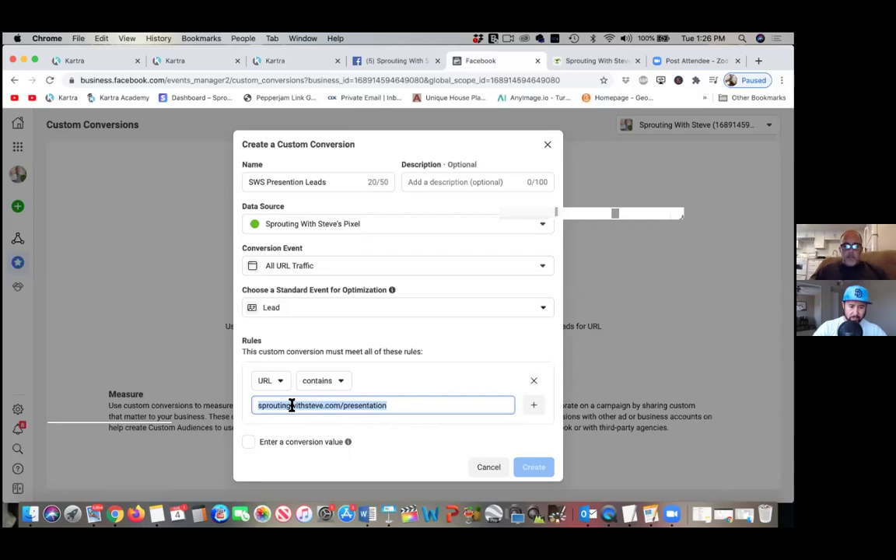
{"action": "key", "text": "BackSpace"}
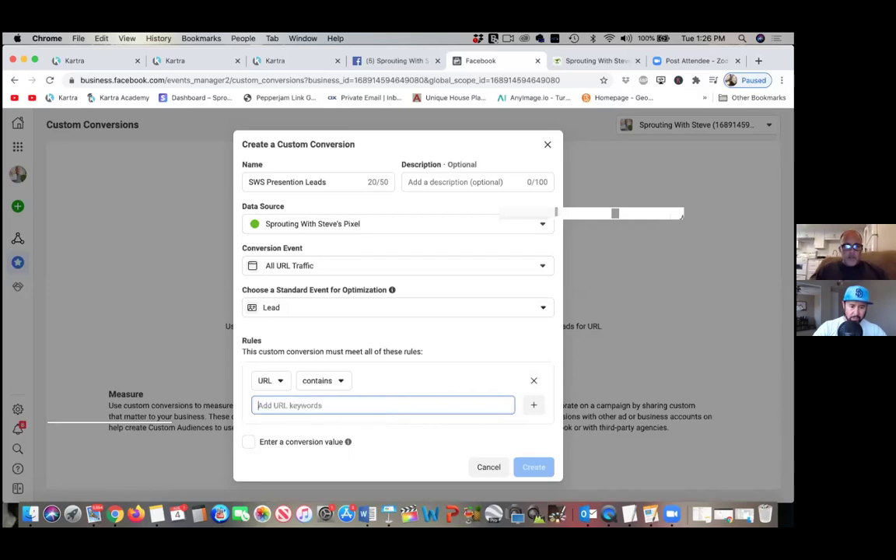
{"action": "key", "text": "super+v"}
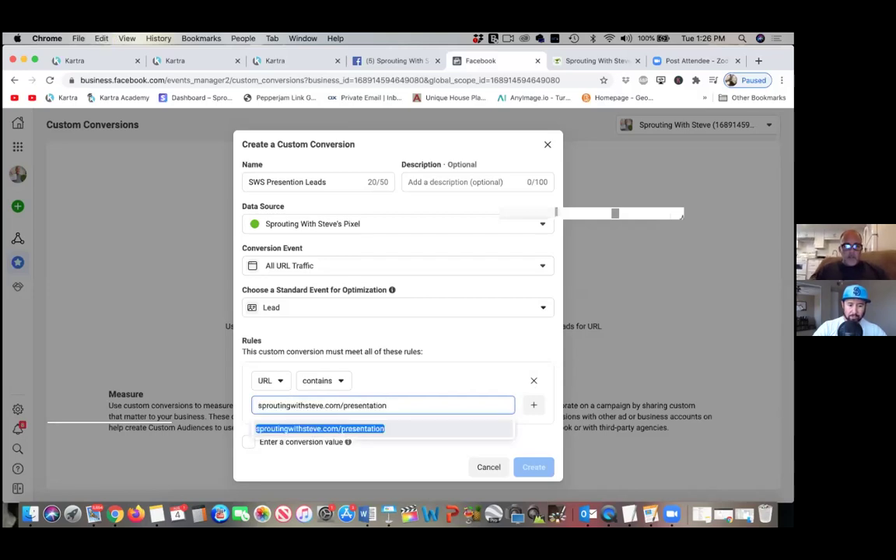
{"action": "left_click", "coordinate": [292, 427]}
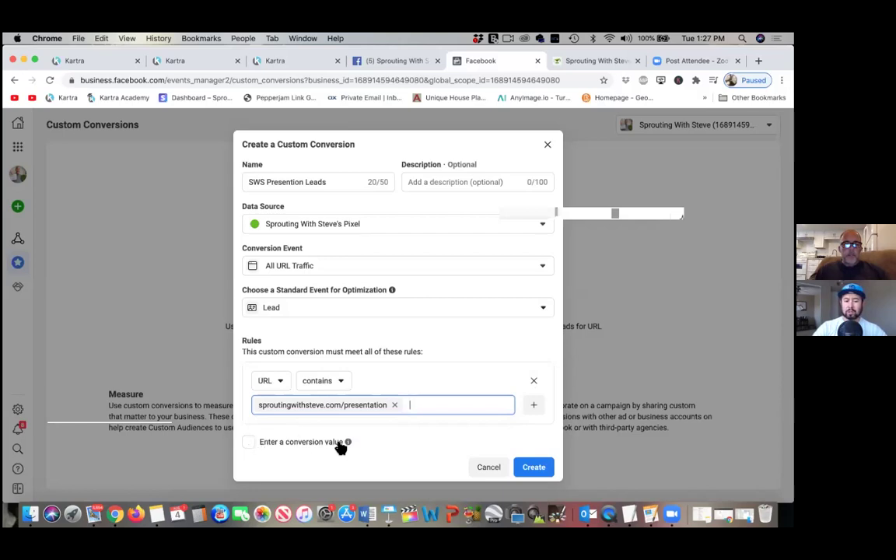
- Create the custom conversion without a conversion value and dismiss the success dialog
{"action": "mouse_move", "coordinate": [348, 445]}
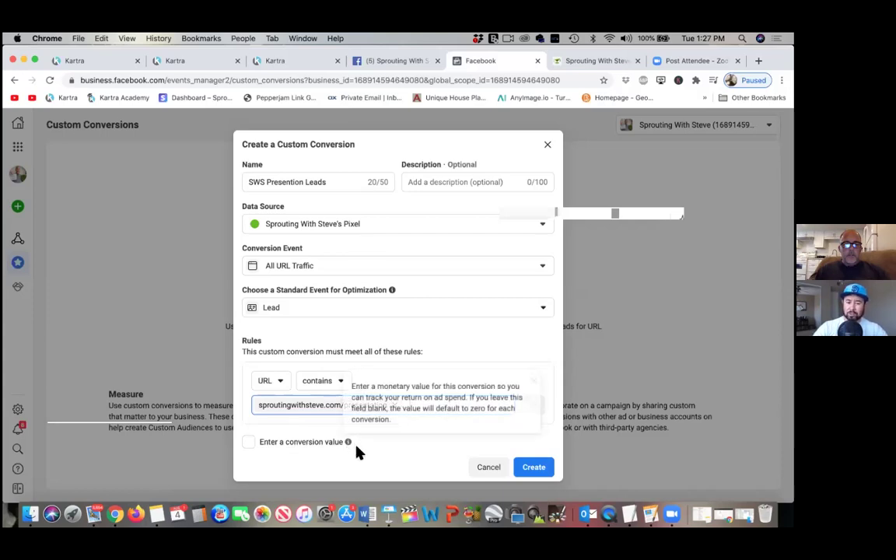
{"action": "left_click", "coordinate": [534, 467]}
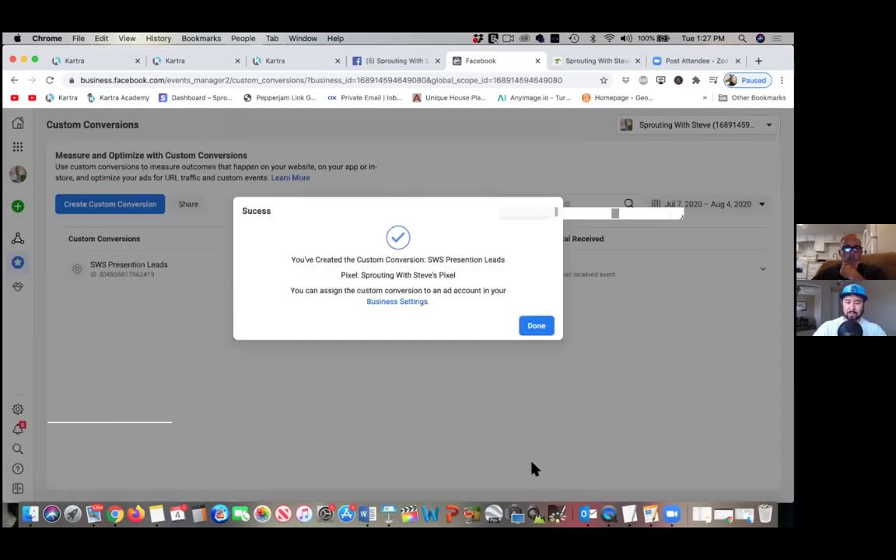
{"action": "left_click", "coordinate": [537, 326]}
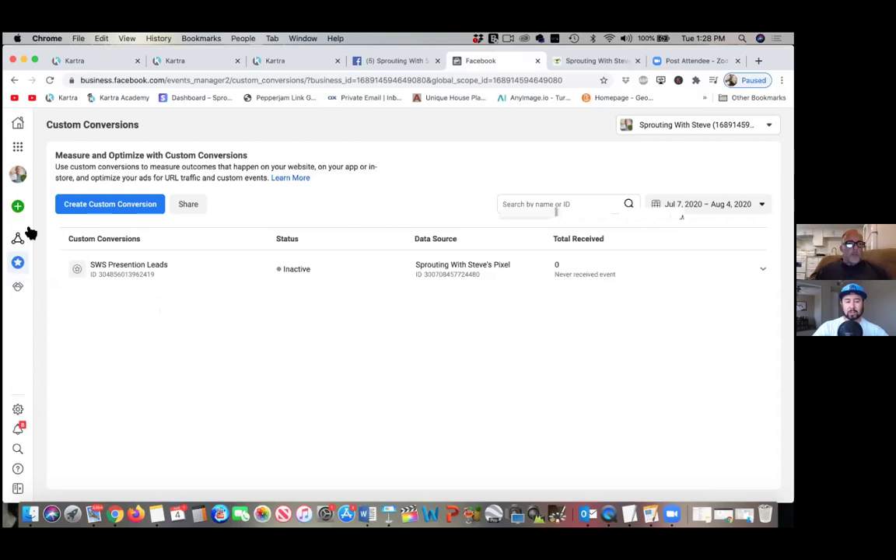
- Reload the live Sprouting With Steve presentation page to trigger the new conversion
{"action": "mouse_move", "coordinate": [24, 210]}
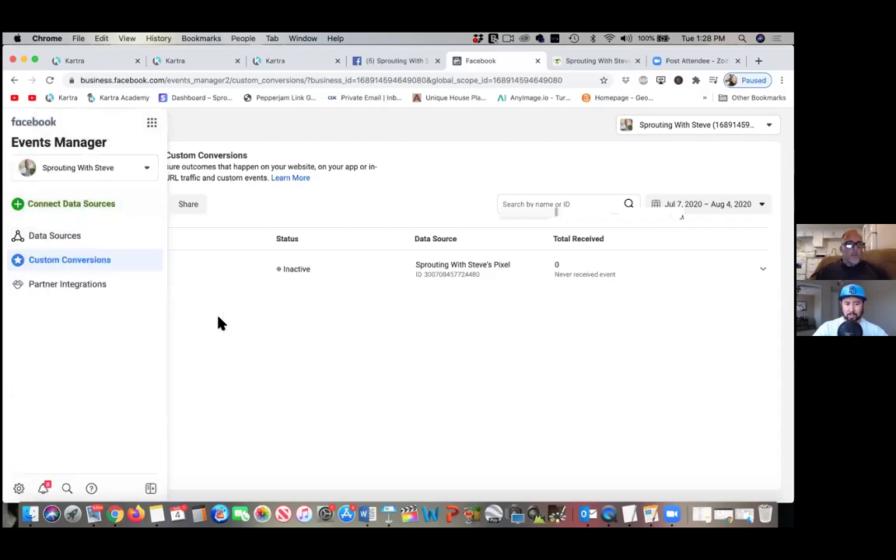
{"action": "left_click", "coordinate": [189, 65]}
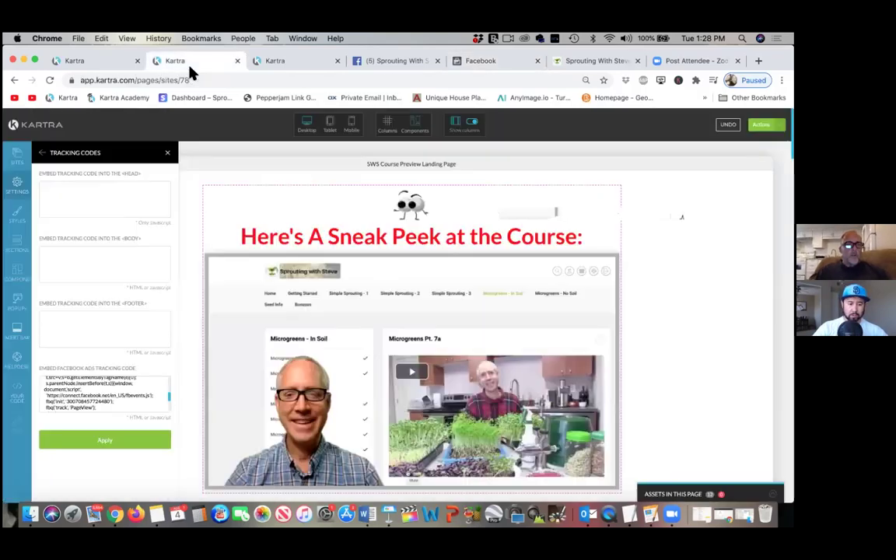
{"action": "left_click", "coordinate": [597, 62]}
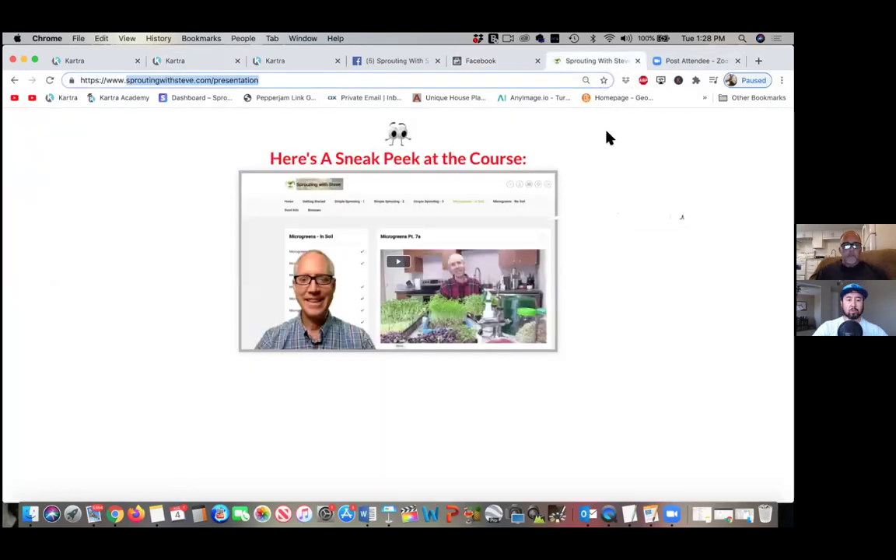
{"action": "left_click", "coordinate": [537, 81]}
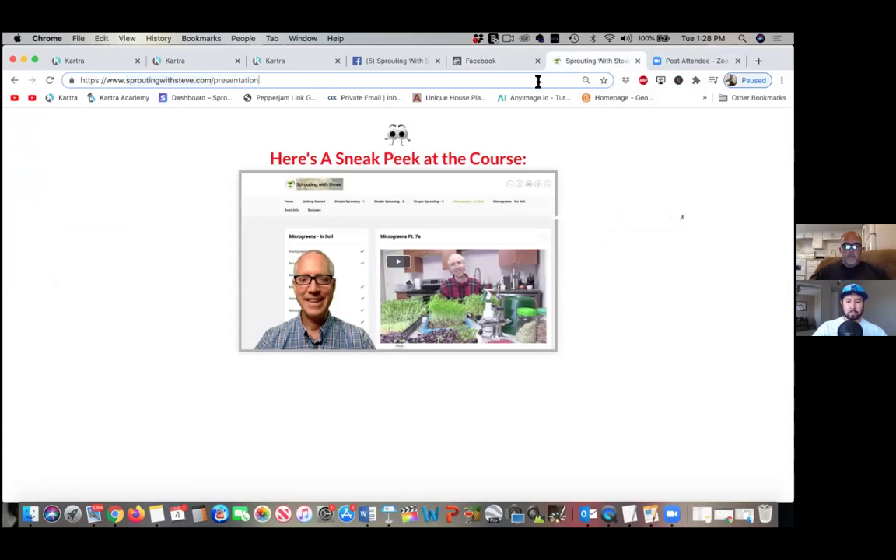
{"action": "key", "text": "Return"}
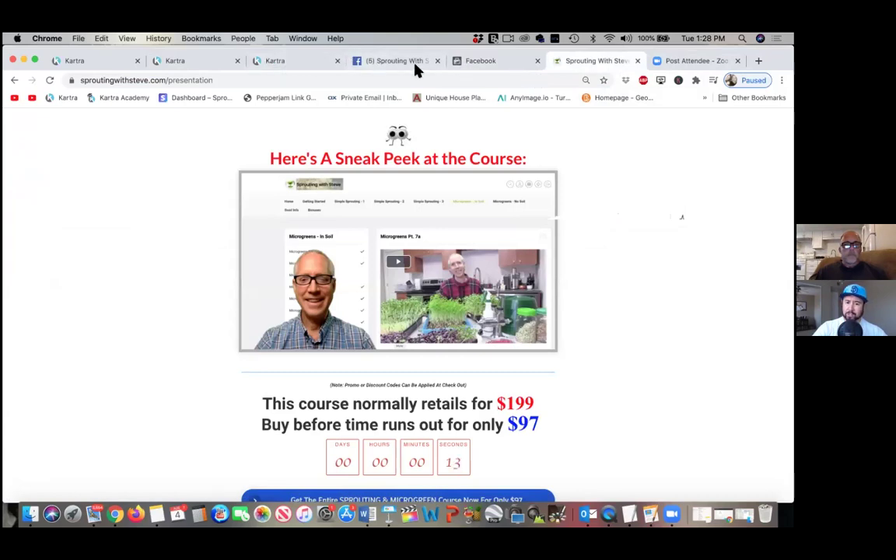
- Return to Facebook's Custom Conversions list and reload it to check the status of SWS Presention Leads
{"action": "left_click", "coordinate": [480, 66]}
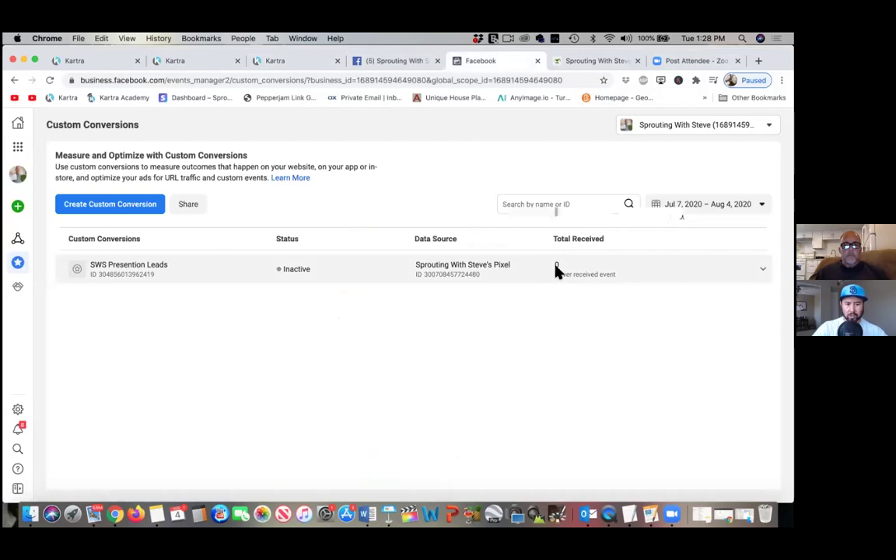
{"action": "left_click", "coordinate": [487, 81]}
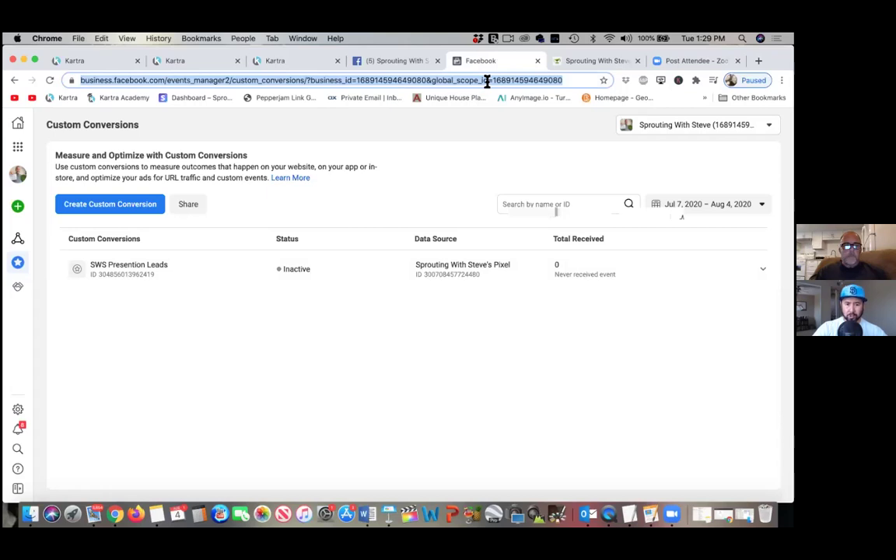
{"action": "key", "text": "Return"}
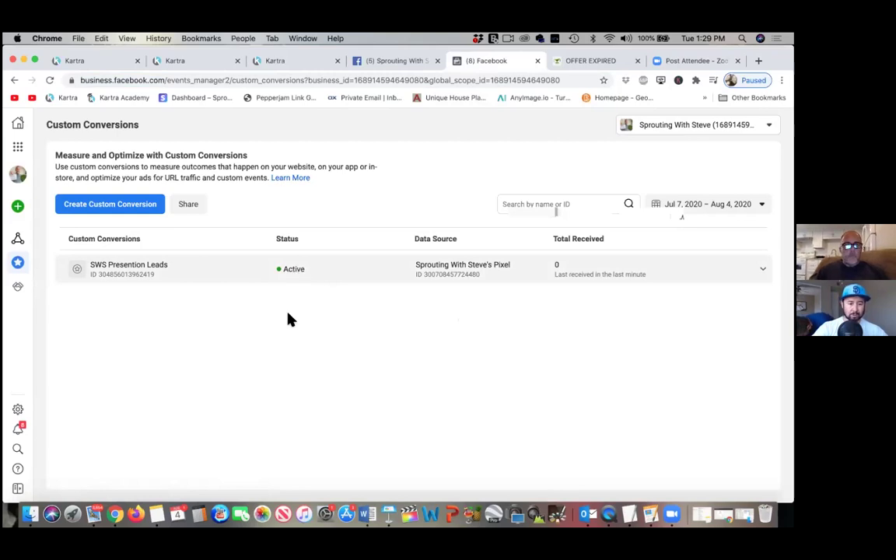
{"action": "mouse_move", "coordinate": [19, 249]}
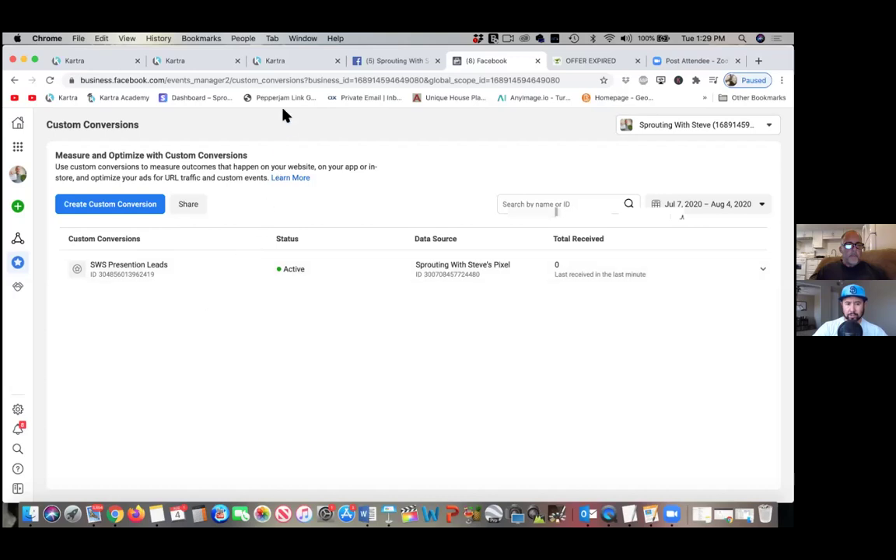
- Look over the page shown in the live Sprouting With Steve tab
{"action": "left_click", "coordinate": [578, 62]}
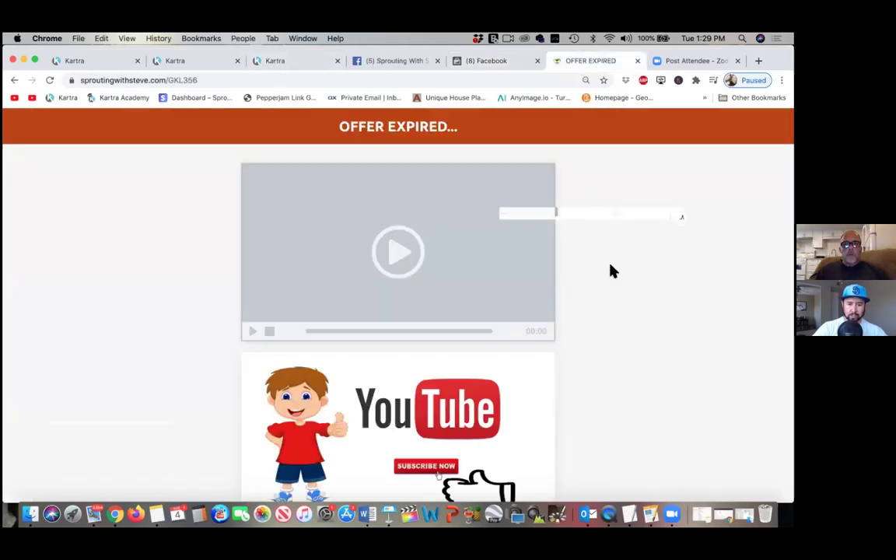
{"action": "scroll", "coordinate": [612, 271], "scroll_direction": "down", "scroll_amount": 2}
{"action": "scroll", "coordinate": [611, 271], "scroll_direction": "up", "scroll_amount": 2}
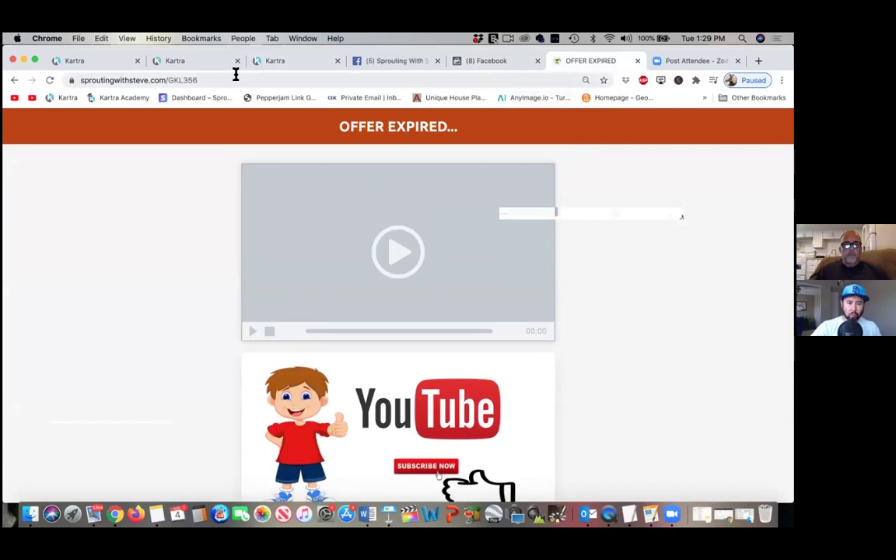
- Open the link settings of the blue course purchase button on Kartra's SWS Course Preview Landing Page
{"action": "left_click", "coordinate": [280, 68]}
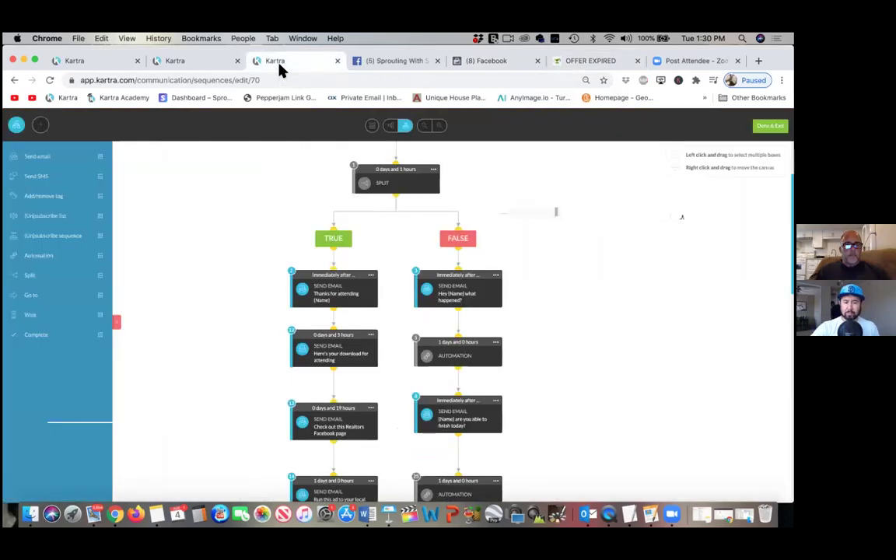
{"action": "left_click", "coordinate": [211, 67]}
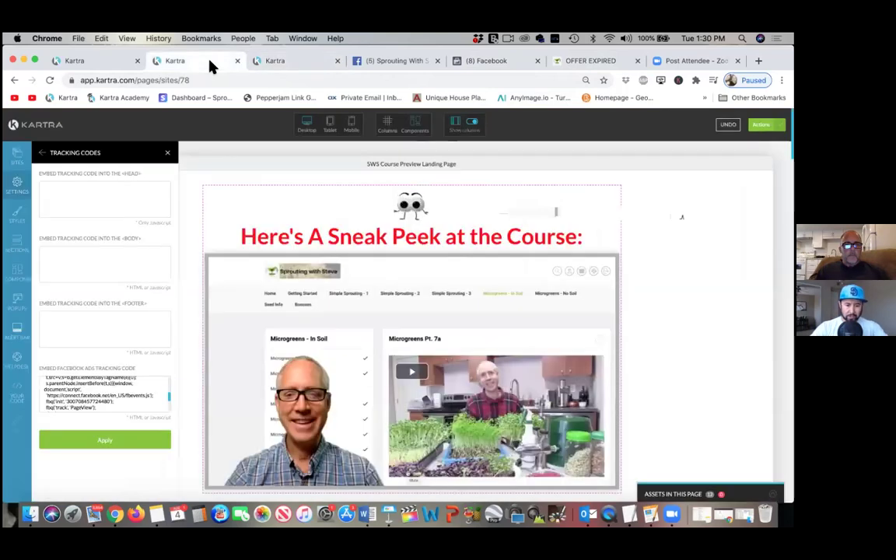
{"action": "scroll", "coordinate": [326, 291], "scroll_direction": "down", "scroll_amount": 1}
{"action": "scroll", "coordinate": [325, 291], "scroll_direction": "down", "scroll_amount": 10}
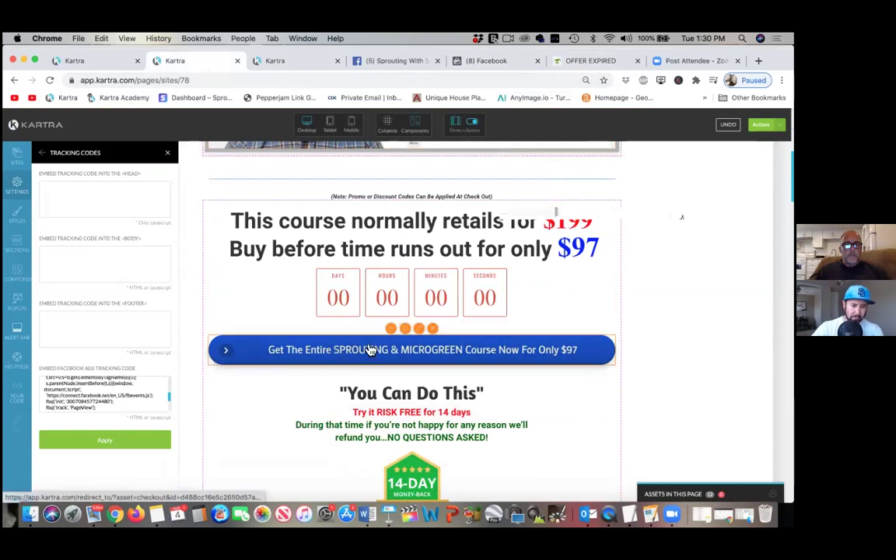
{"action": "left_click", "coordinate": [420, 331]}
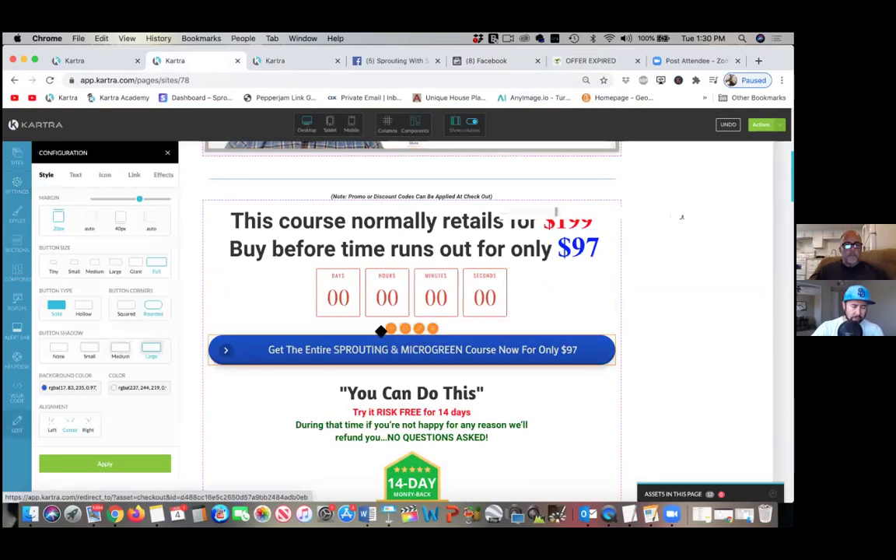
{"action": "left_click", "coordinate": [134, 176]}
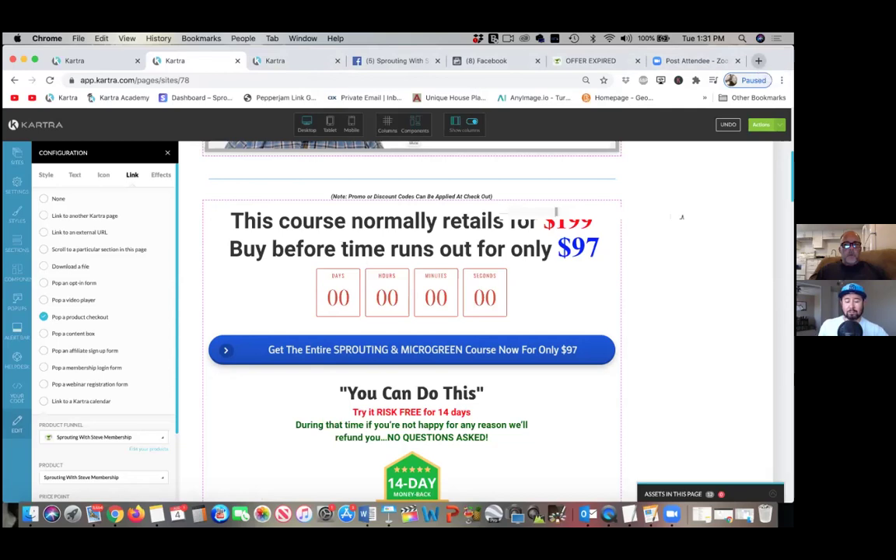
- Open Kartra's pages list in a new browser tab and start adding a page
{"action": "left_click", "coordinate": [759, 61]}
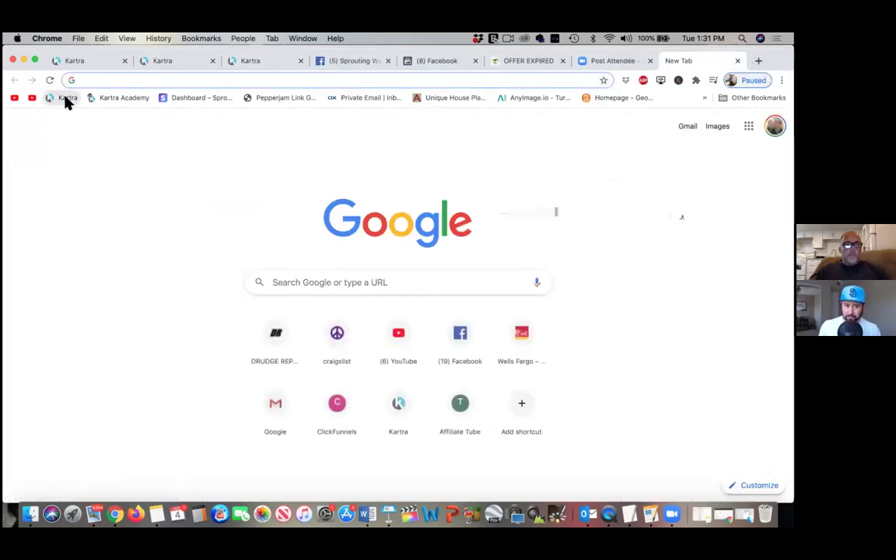
{"action": "left_click", "coordinate": [67, 98]}
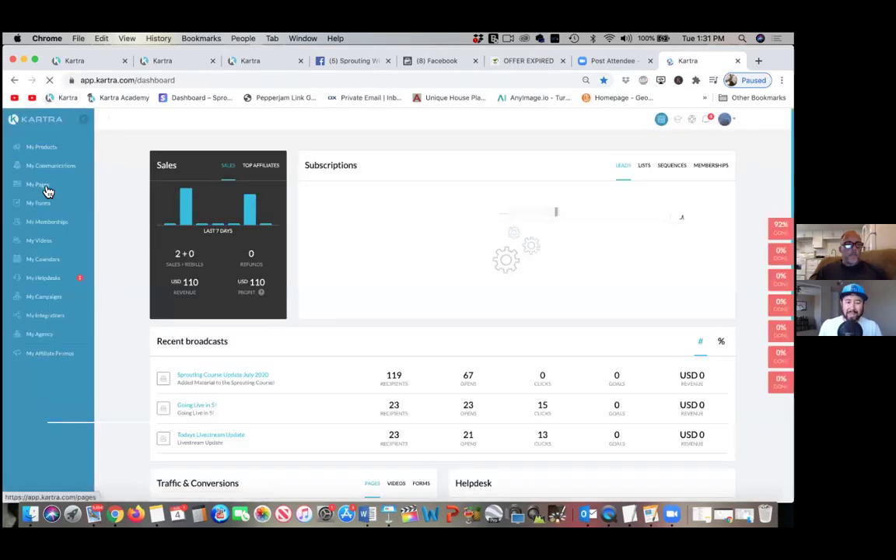
{"action": "left_click", "coordinate": [47, 190]}
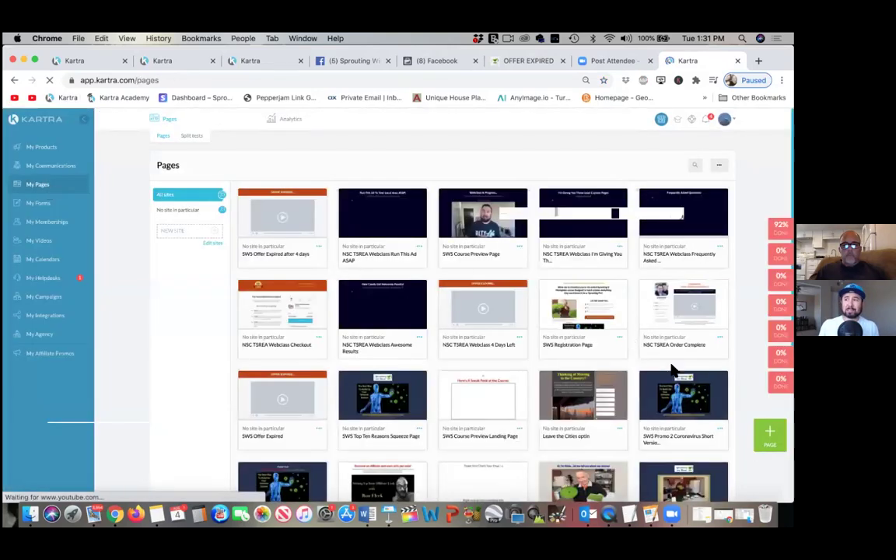
{"action": "left_click", "coordinate": [770, 432]}
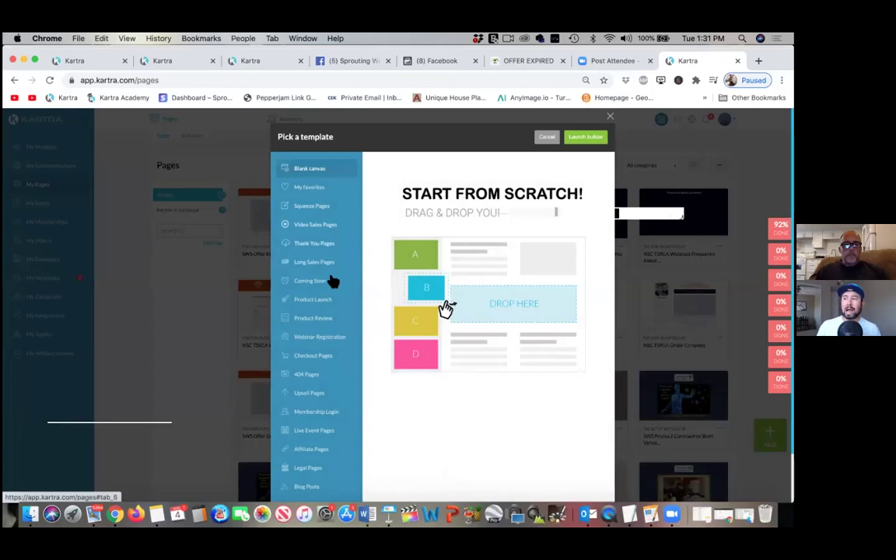
- Choose the checkout page template with the video placeholder and blue circles, and launch the page builder with it
{"action": "left_click", "coordinate": [324, 361]}
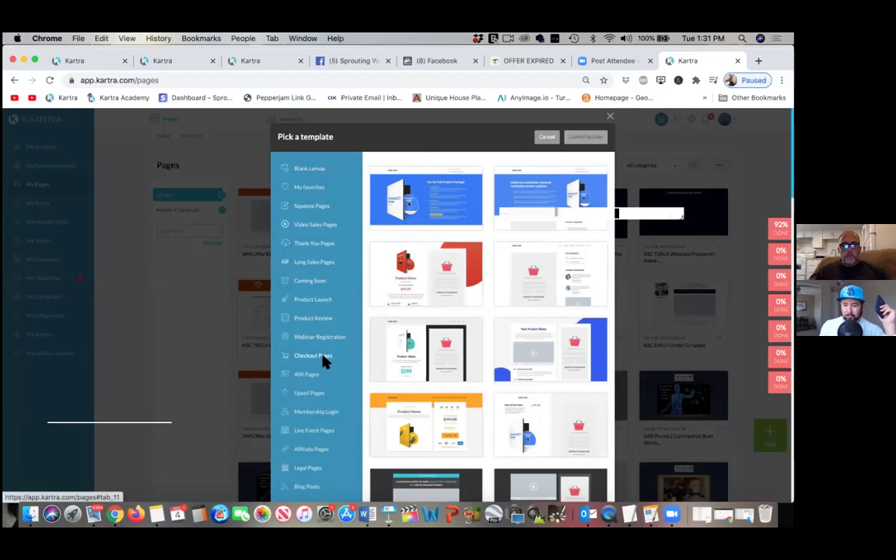
{"action": "scroll", "coordinate": [323, 358], "scroll_direction": "down", "scroll_amount": 3}
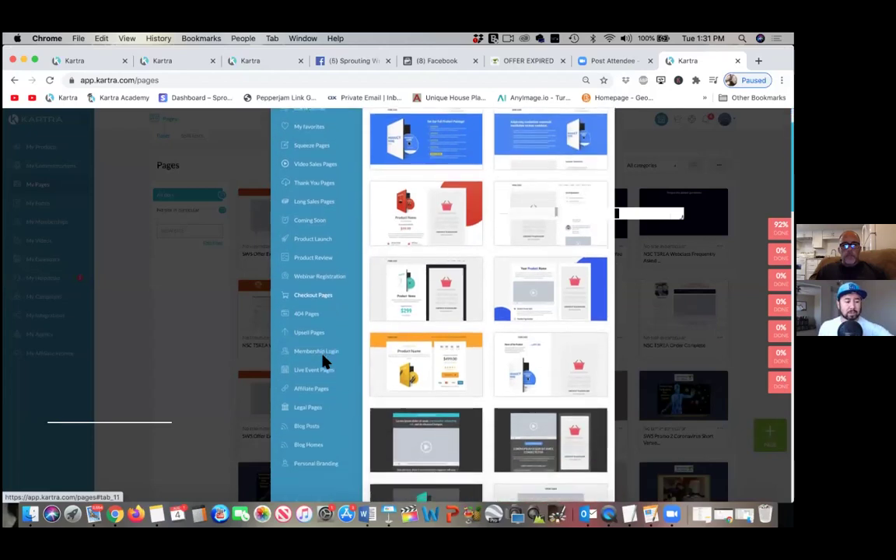
{"action": "scroll", "coordinate": [322, 361], "scroll_direction": "down", "scroll_amount": 3}
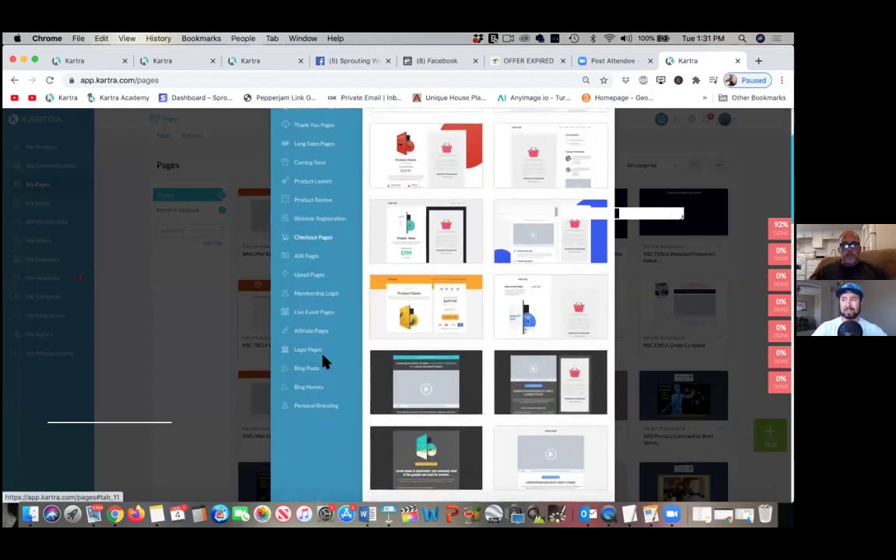
{"action": "scroll", "coordinate": [323, 362], "scroll_direction": "up", "scroll_amount": 2}
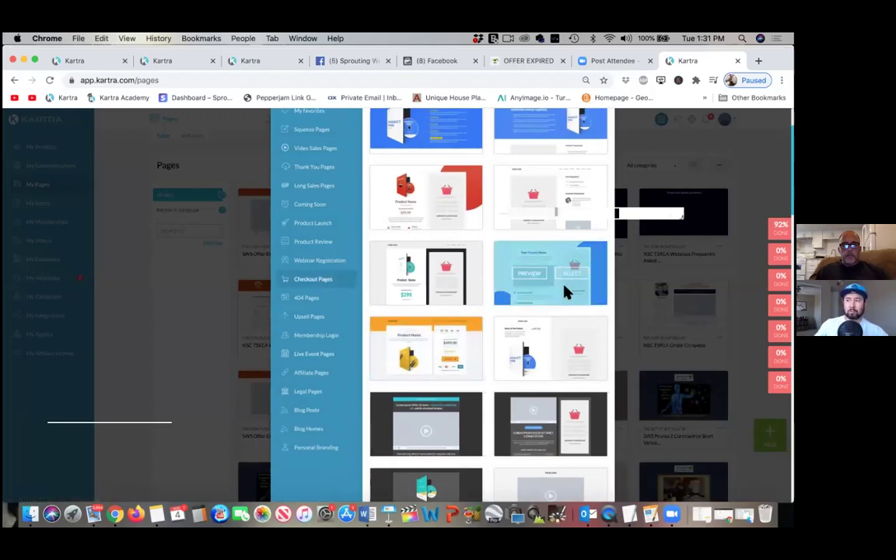
{"action": "left_click", "coordinate": [569, 276]}
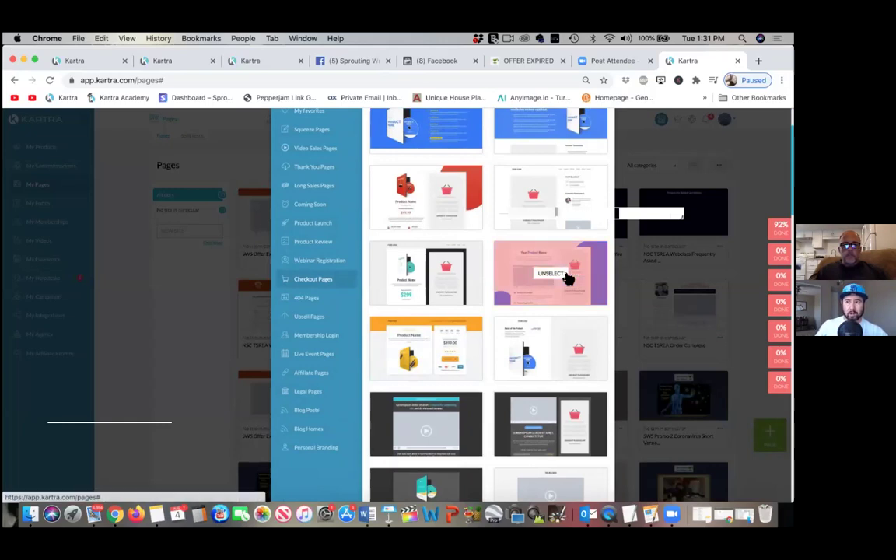
{"action": "scroll", "coordinate": [569, 278], "scroll_direction": "down", "scroll_amount": 15}
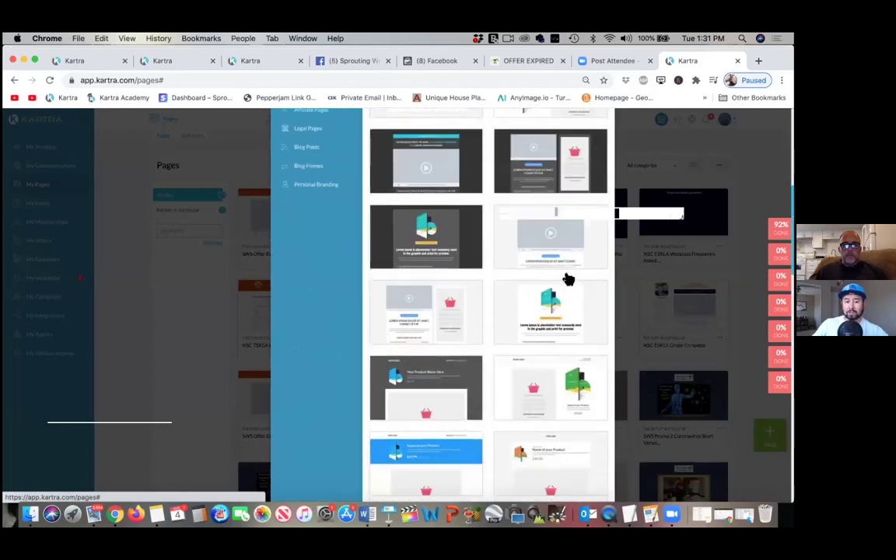
{"action": "scroll", "coordinate": [568, 279], "scroll_direction": "up", "scroll_amount": 15}
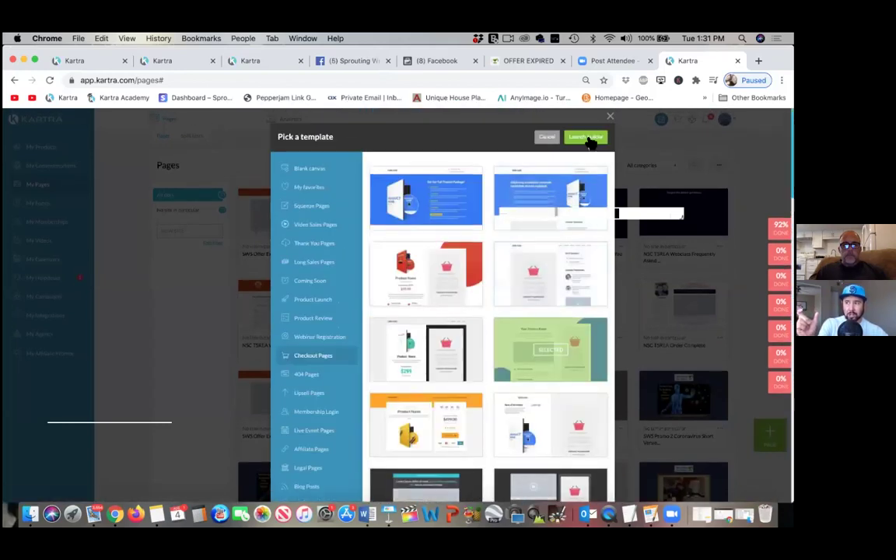
{"action": "left_click", "coordinate": [589, 138]}
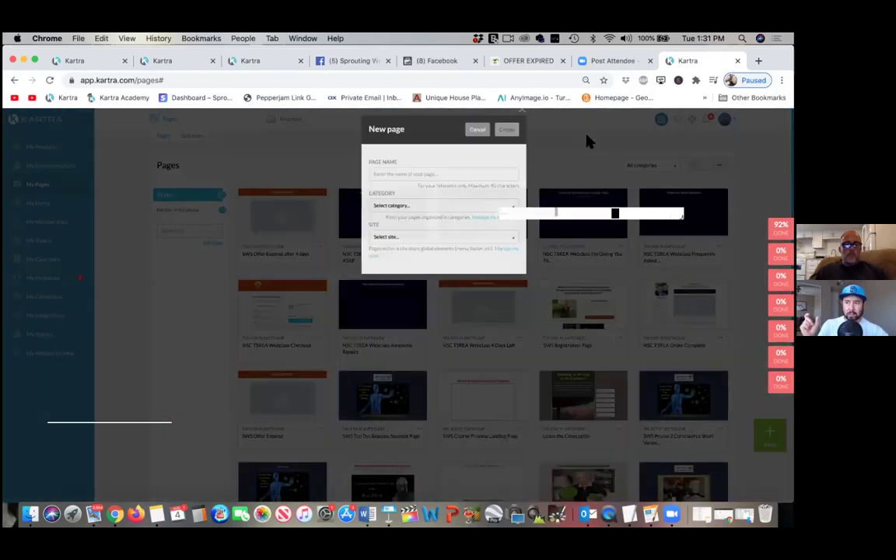
- Create the new page with the name SWS Checkout Page, the category No category in particular and a site selected
{"action": "left_click", "coordinate": [385, 183]}
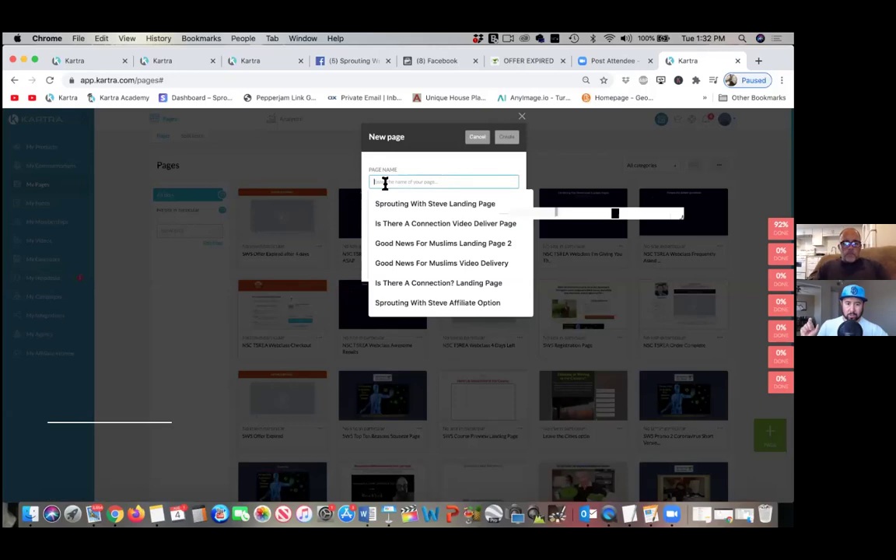
{"action": "type", "text": "swS"}
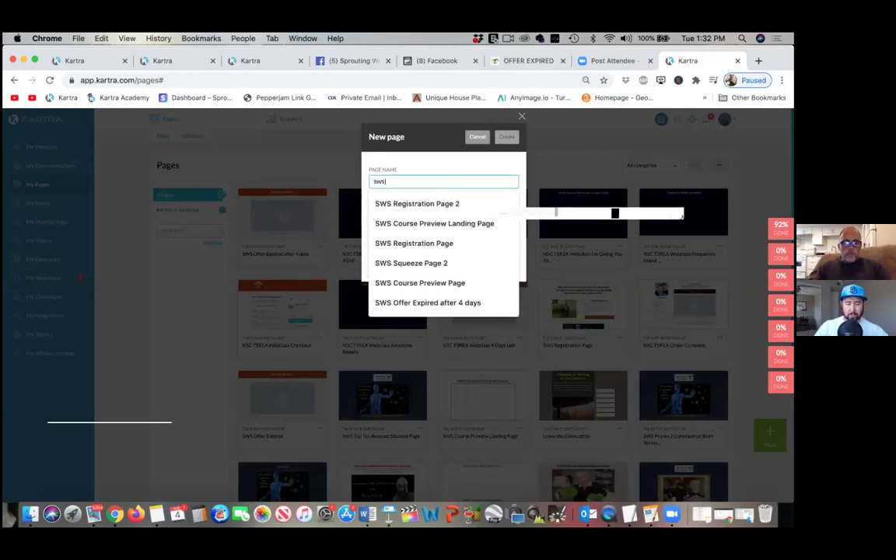
{"action": "type", "text": " Checkout Page"}
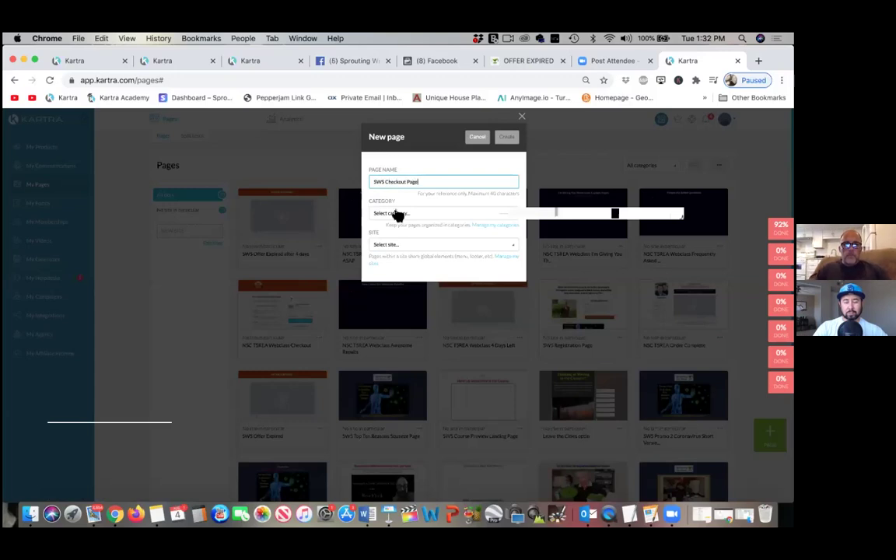
{"action": "left_click", "coordinate": [395, 214]}
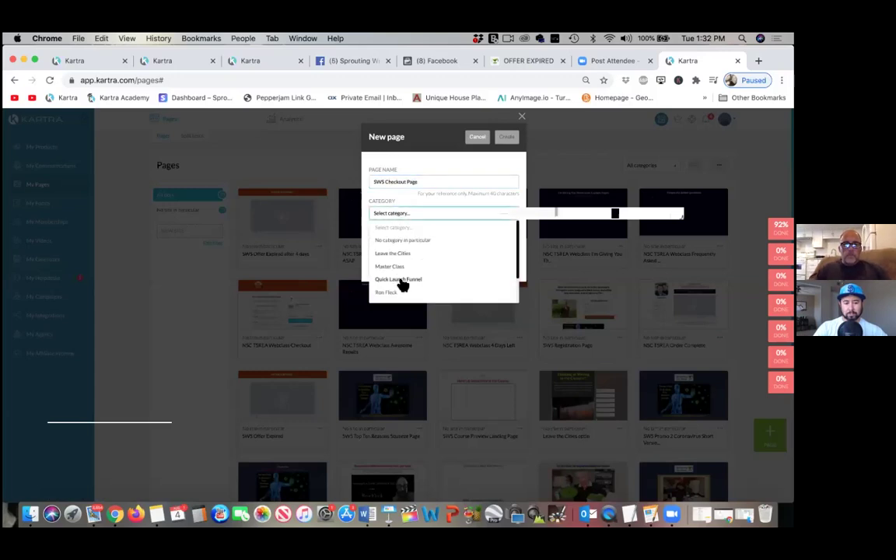
{"action": "left_click", "coordinate": [407, 242]}
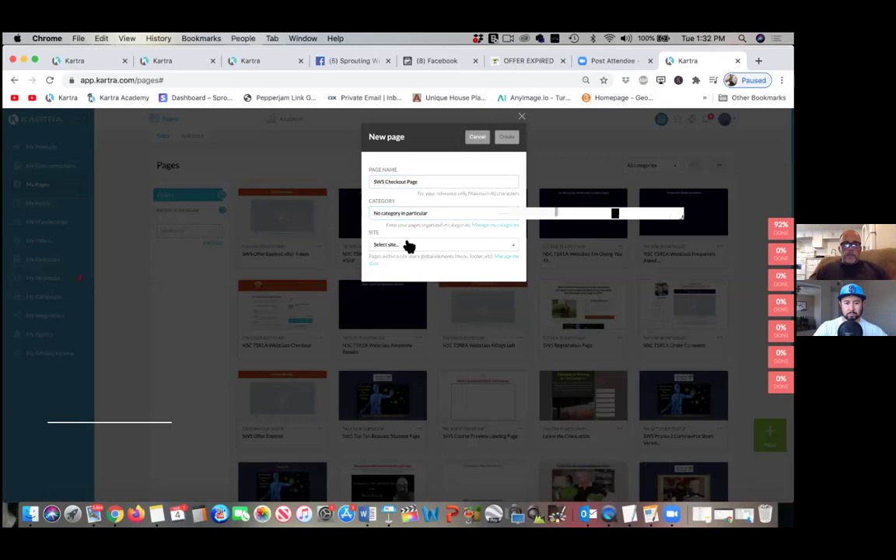
{"action": "left_click", "coordinate": [408, 253]}
{"action": "left_click", "coordinate": [402, 274]}
{"action": "left_click", "coordinate": [506, 139]}
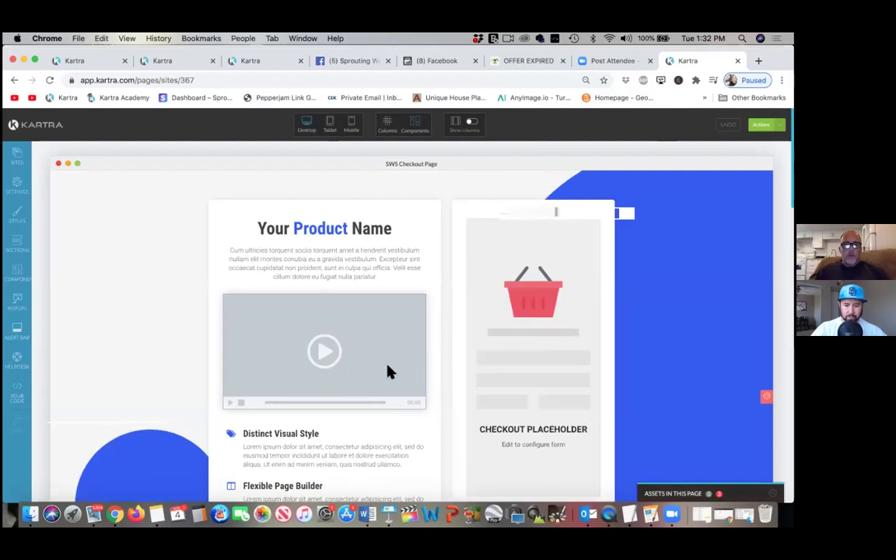
{"action": "scroll", "coordinate": [389, 372], "scroll_direction": "down", "scroll_amount": 1}
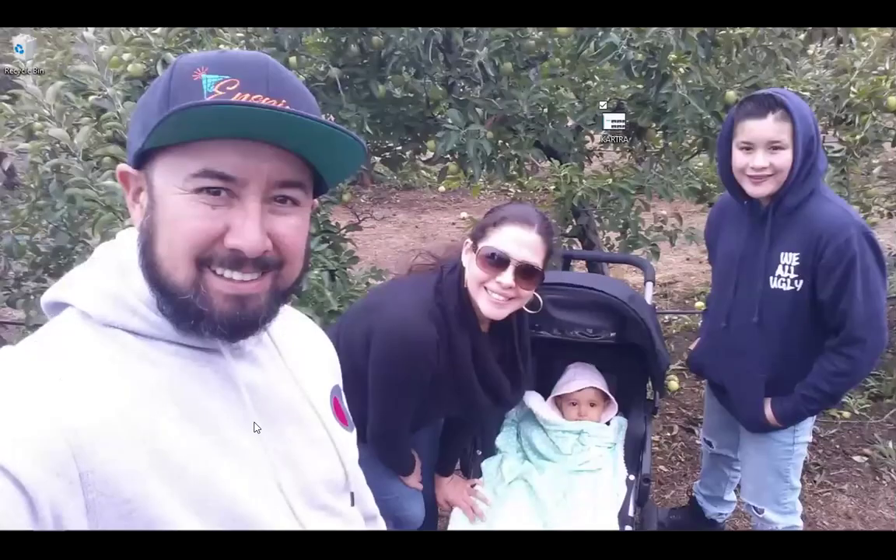
- Switch to Chrome on the other computer, open Kartra's pages list and filter it by the TSREA Training category
{"action": "mouse_move", "coordinate": [101, 517]}
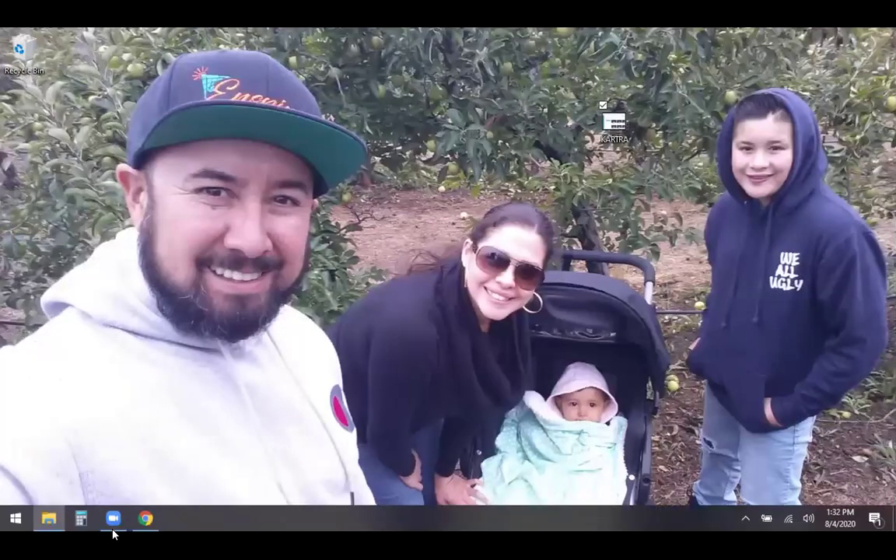
{"action": "left_click", "coordinate": [146, 519]}
{"action": "left_click", "coordinate": [74, 235]}
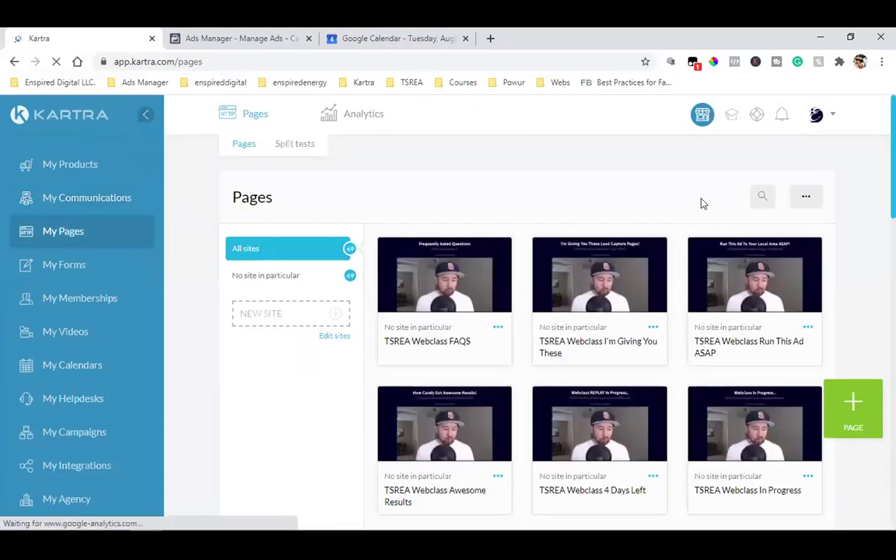
{"action": "scroll", "coordinate": [624, 320], "scroll_direction": "down", "scroll_amount": 5}
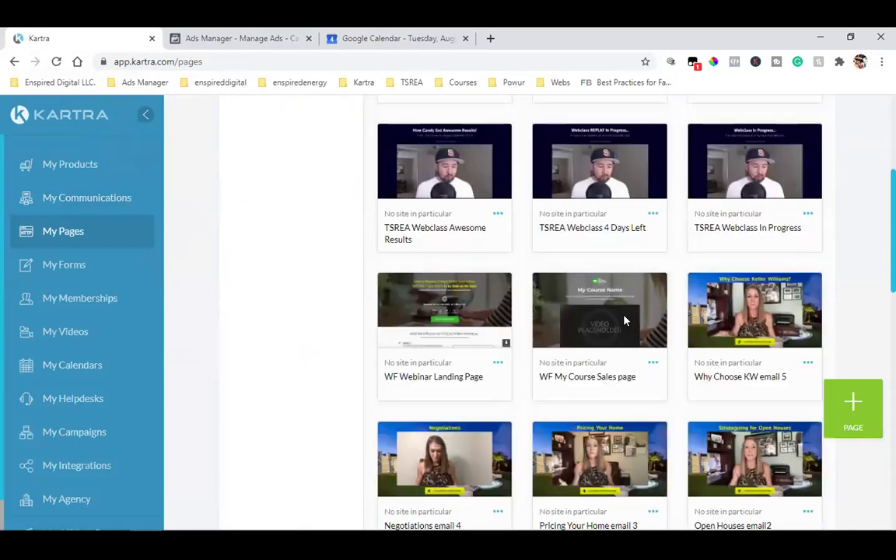
{"action": "scroll", "coordinate": [627, 317], "scroll_direction": "up", "scroll_amount": 6}
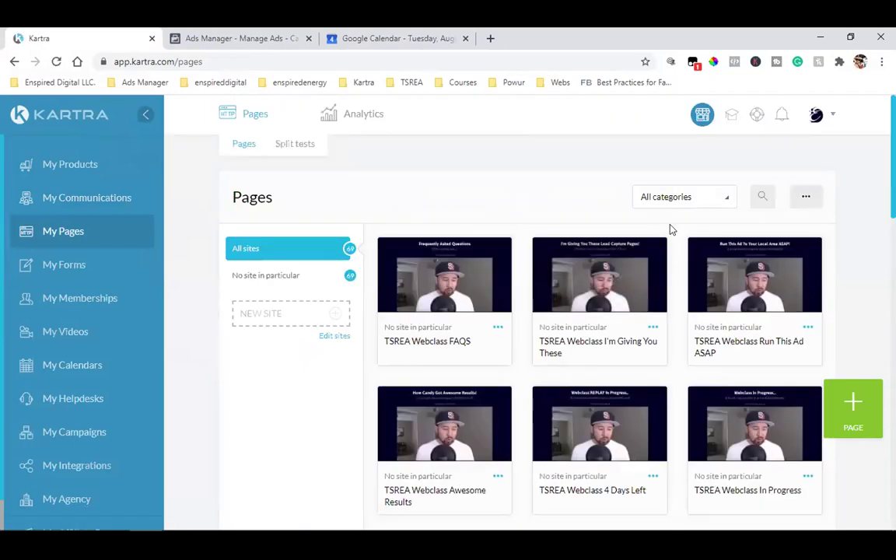
{"action": "left_click", "coordinate": [681, 196]}
{"action": "scroll", "coordinate": [676, 340], "scroll_direction": "down", "scroll_amount": 3}
{"action": "left_click", "coordinate": [666, 345]}
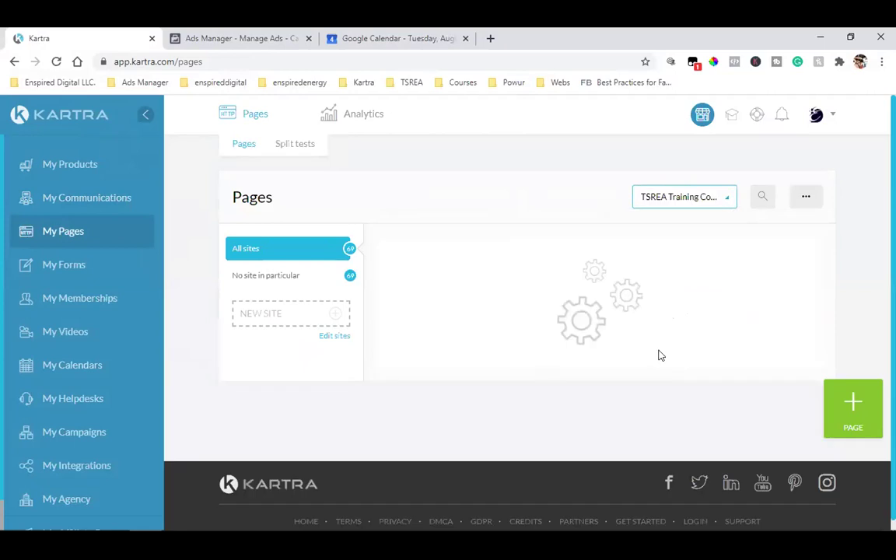
{"action": "scroll", "coordinate": [600, 297], "scroll_direction": "down", "scroll_amount": 4}
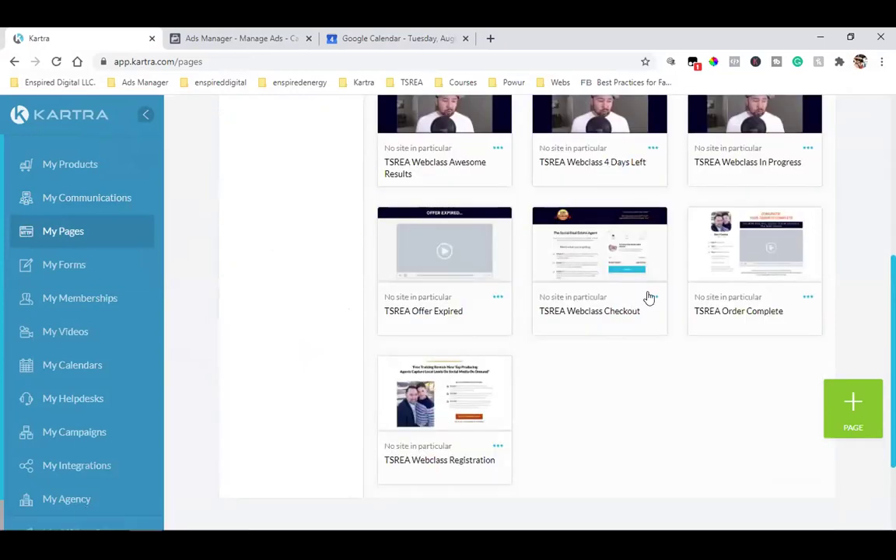
- Get the direct page link of the TSREA Webclass Checkout page and copy it
{"action": "left_click", "coordinate": [653, 299]}
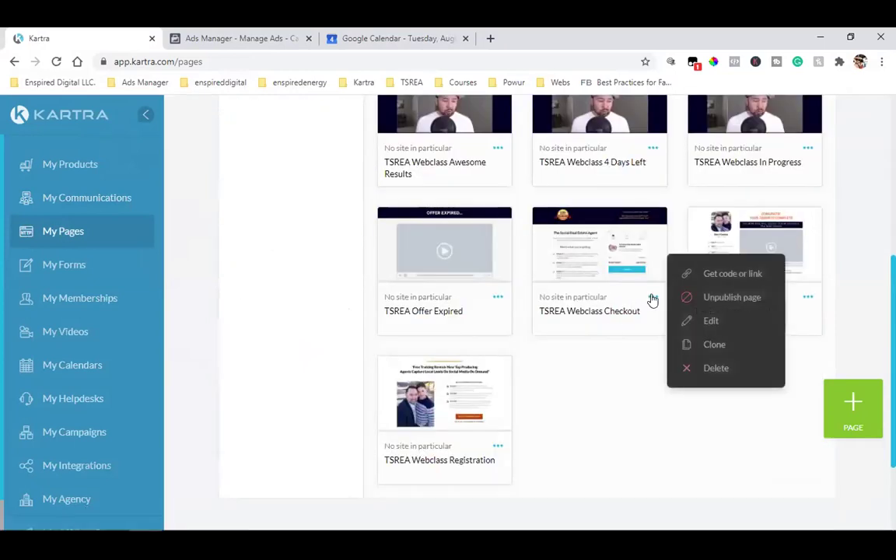
{"action": "left_click", "coordinate": [691, 274]}
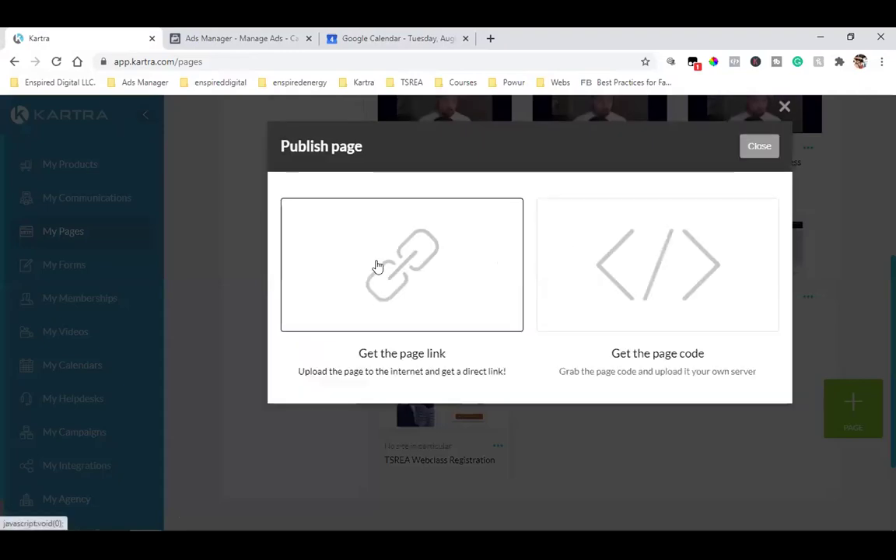
{"action": "left_click", "coordinate": [374, 263]}
{"action": "left_click", "coordinate": [357, 449]}
{"action": "right_click", "coordinate": [357, 450]}
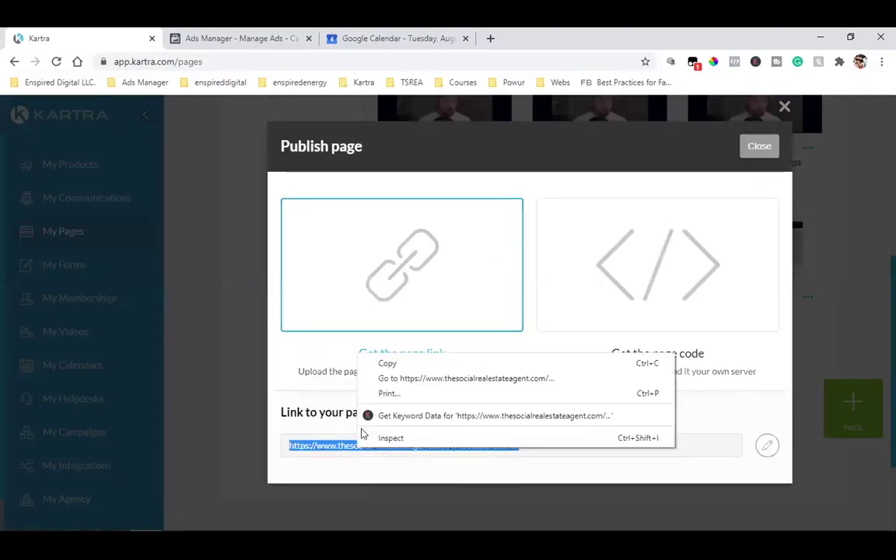
{"action": "left_click", "coordinate": [386, 366]}
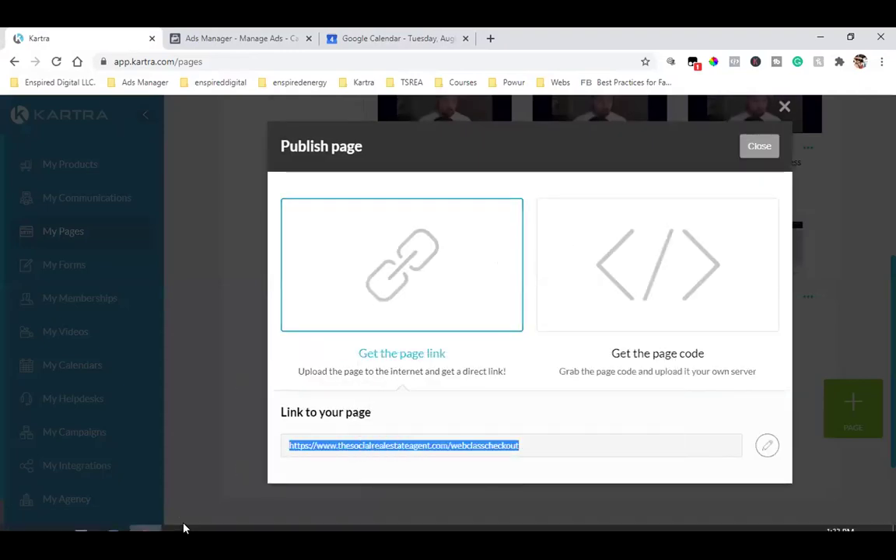
{"action": "mouse_move", "coordinate": [144, 523]}
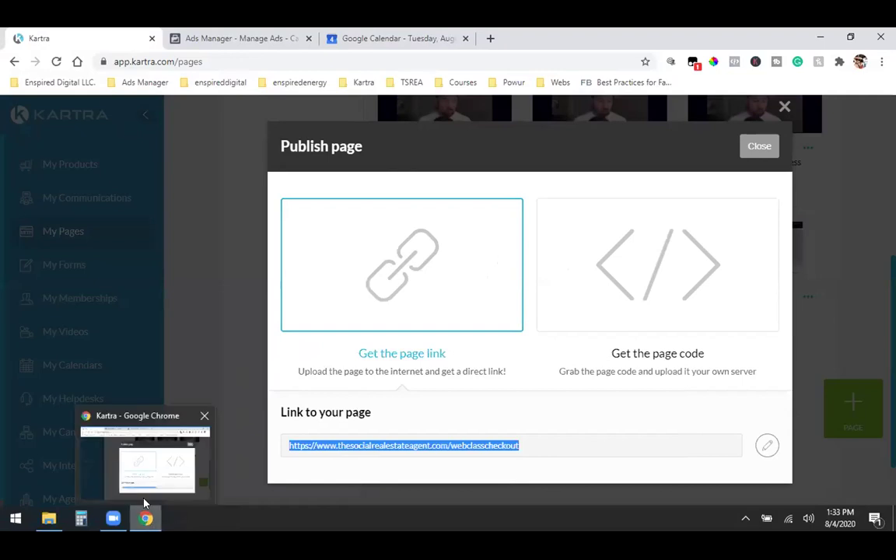
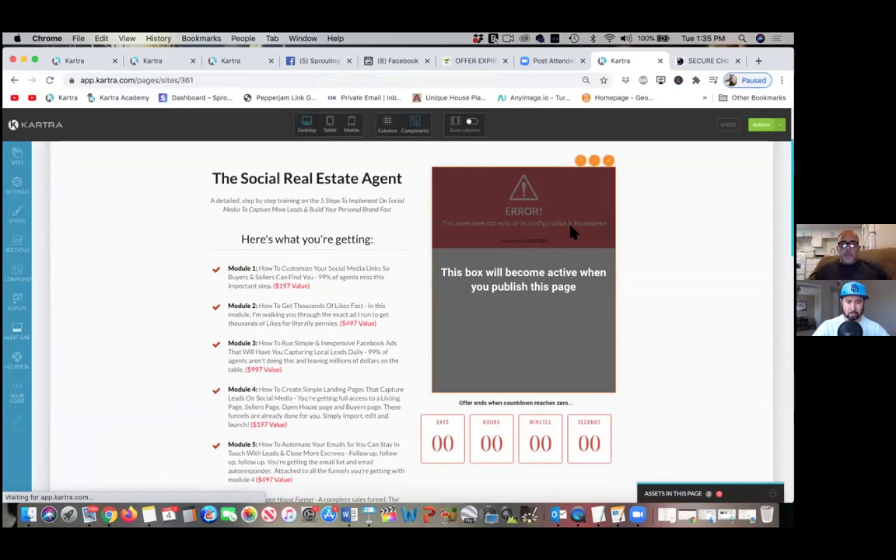
- Link the blue $97 course button to the Kartra page NSC TSREA Webclass Checkout, under No site in particular, opening in a new tab
{"action": "scroll", "coordinate": [572, 232], "scroll_direction": "up", "scroll_amount": 3}
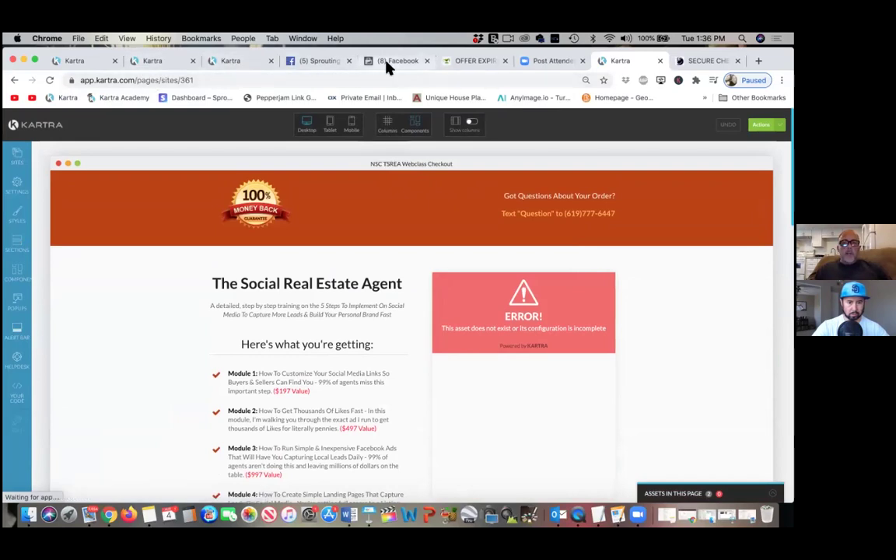
{"action": "left_click", "coordinate": [232, 63]}
{"action": "left_click", "coordinate": [170, 63]}
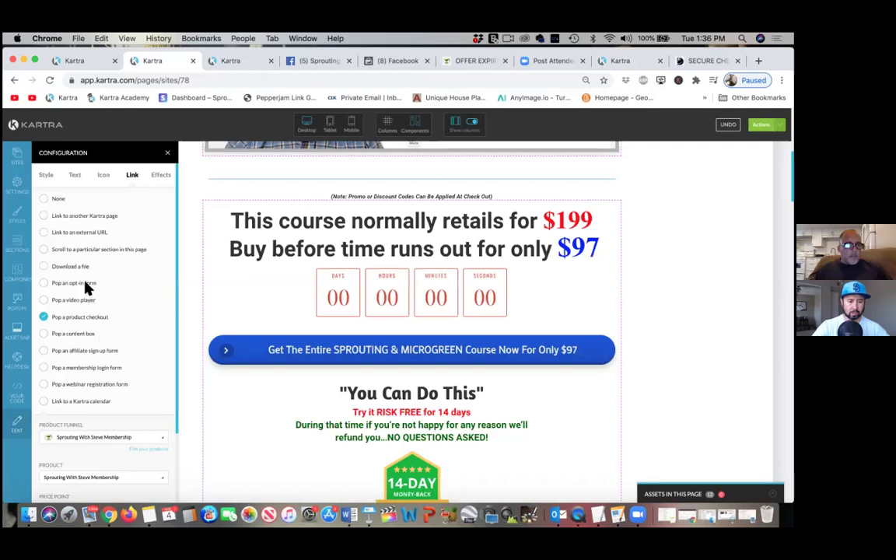
{"action": "left_click", "coordinate": [47, 218]}
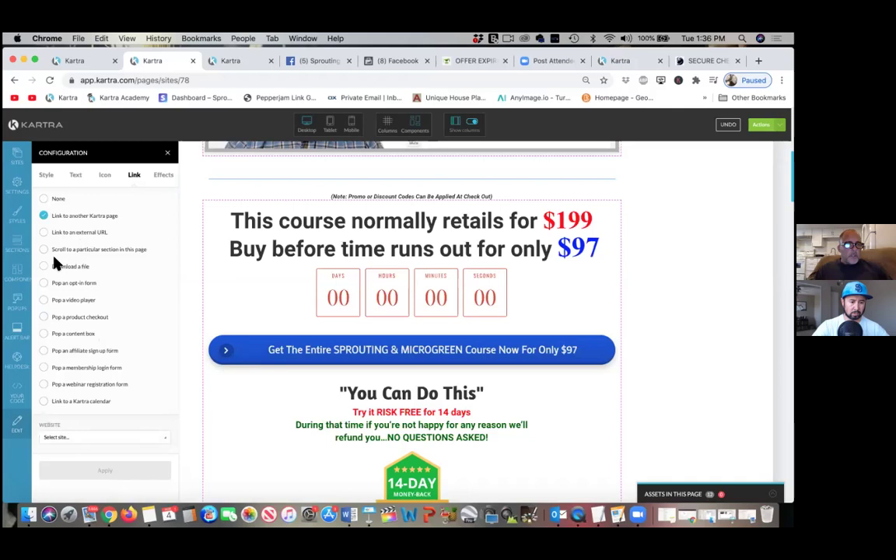
{"action": "scroll", "coordinate": [55, 263], "scroll_direction": "down", "scroll_amount": 3}
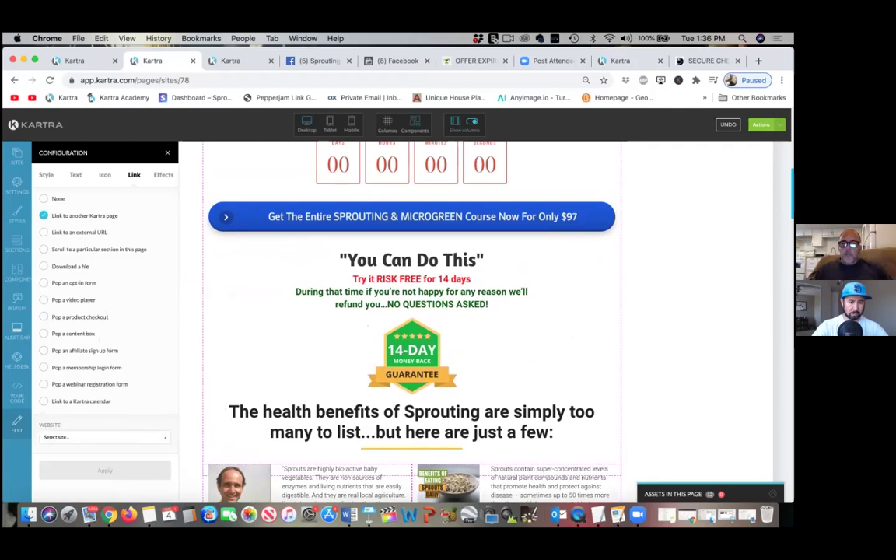
{"action": "left_click", "coordinate": [163, 442]}
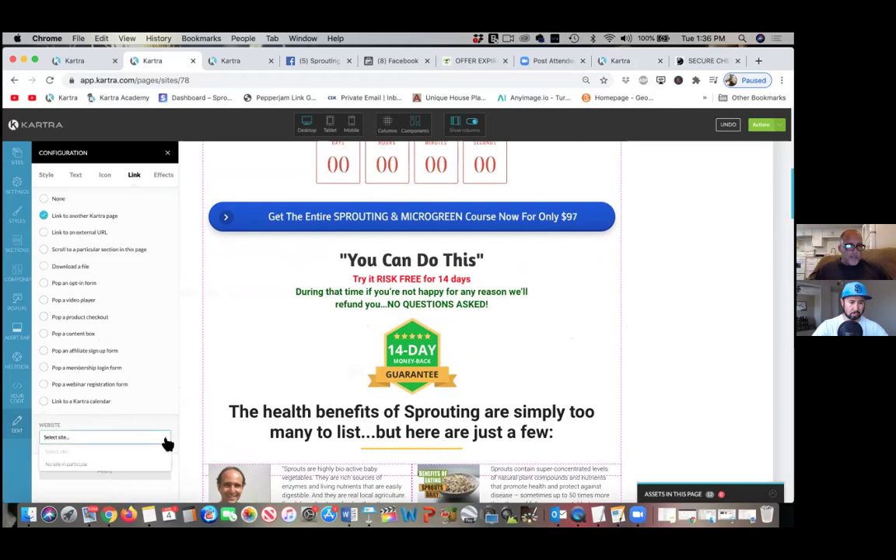
{"action": "left_click", "coordinate": [116, 468]}
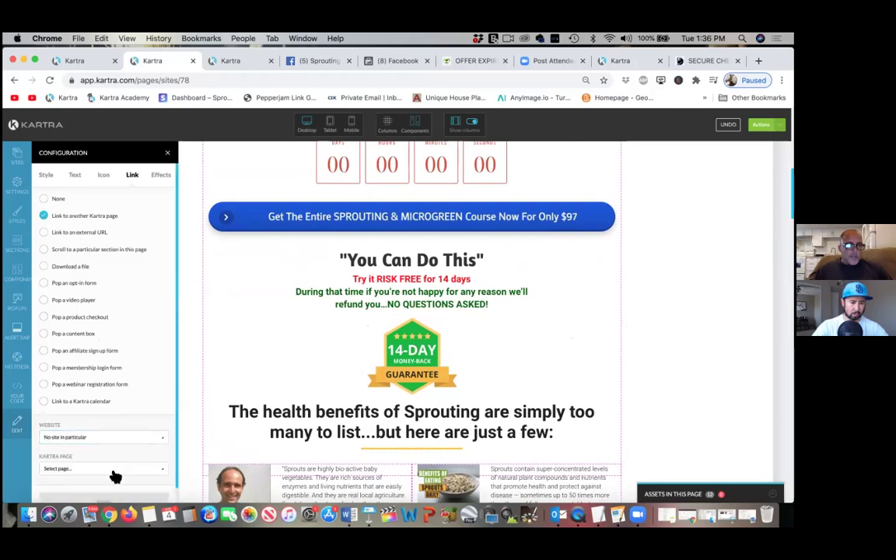
{"action": "left_click", "coordinate": [113, 471]}
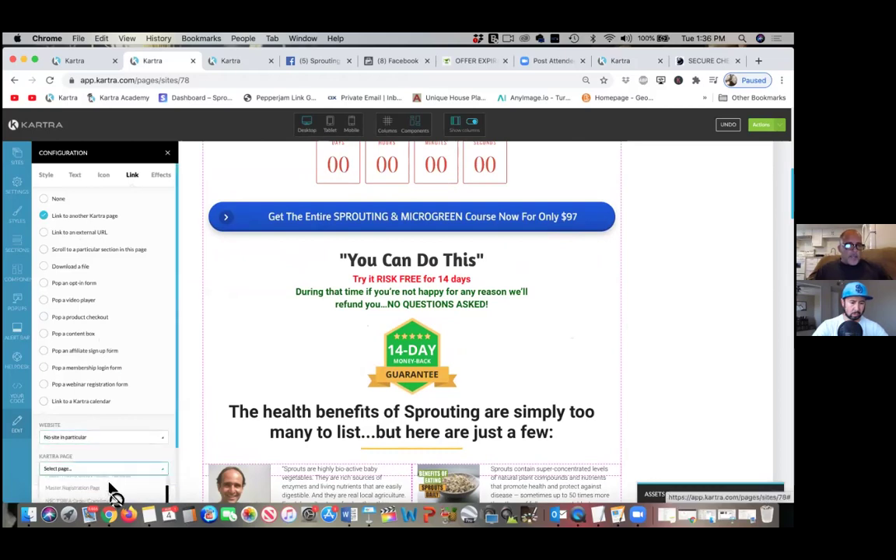
{"action": "scroll", "coordinate": [110, 485], "scroll_direction": "down", "scroll_amount": 3}
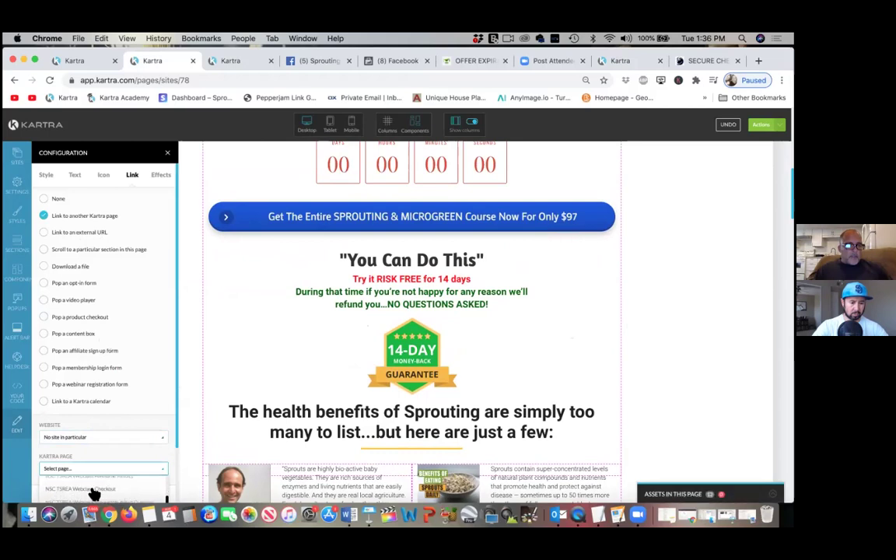
{"action": "left_click", "coordinate": [92, 490]}
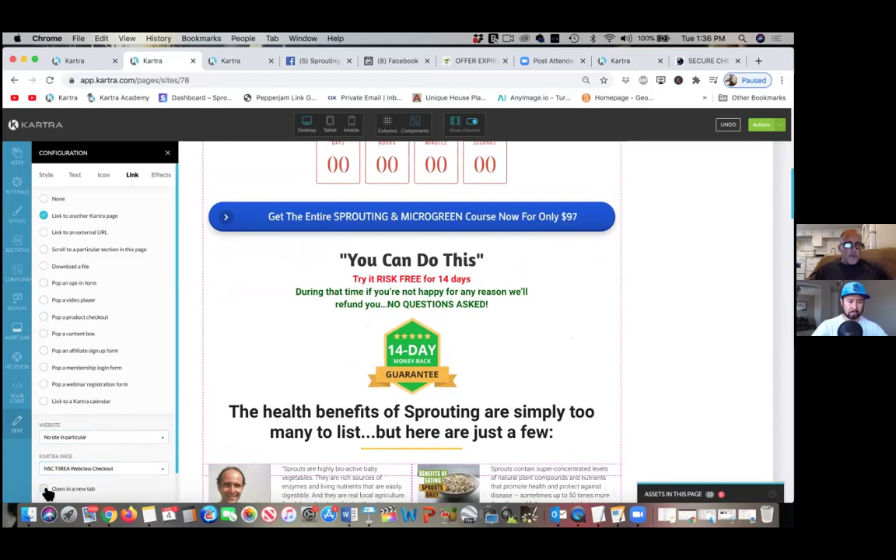
{"action": "scroll", "coordinate": [123, 489], "scroll_direction": "down", "scroll_amount": 1}
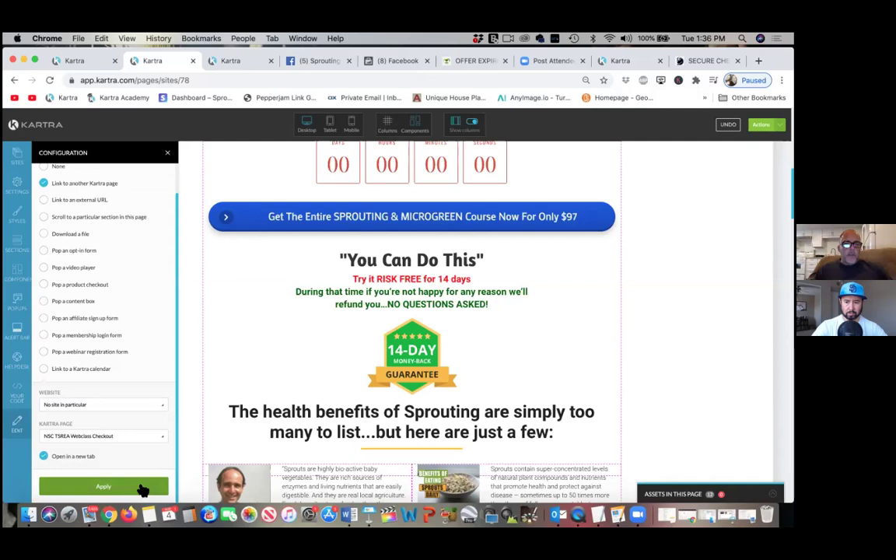
{"action": "left_click", "coordinate": [122, 488]}
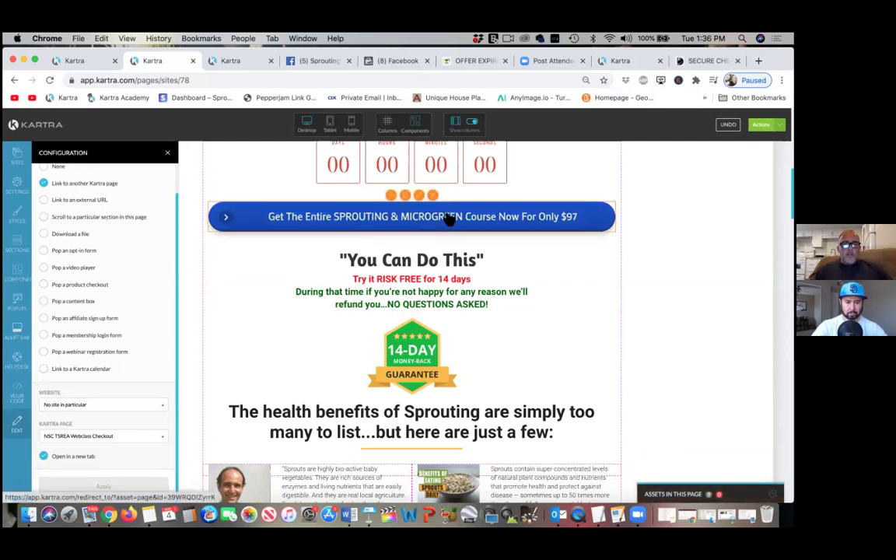
- Link the red Click Here To Begin Your Sprouting Journey button to the NSC TSREA Webclass Checkout page, opening in a new tab
{"action": "scroll", "coordinate": [442, 336], "scroll_direction": "down", "scroll_amount": 10}
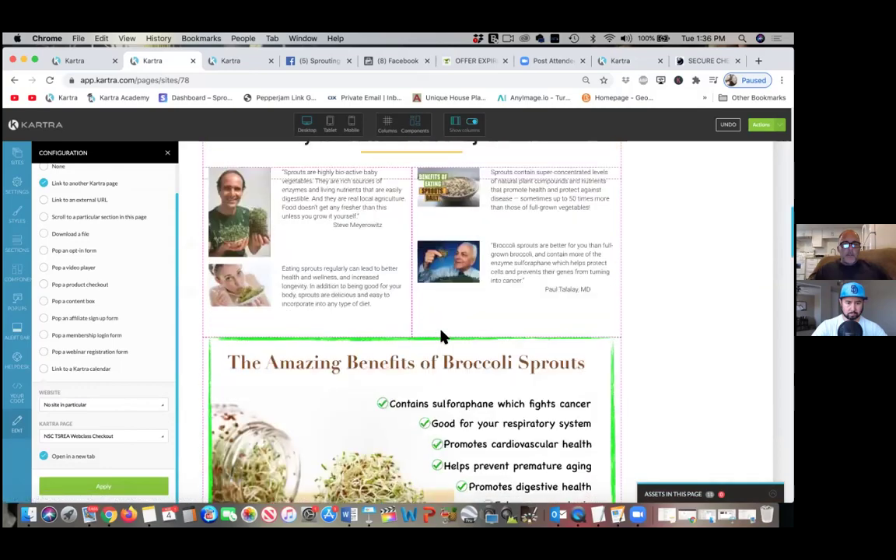
{"action": "scroll", "coordinate": [442, 336], "scroll_direction": "down", "scroll_amount": 15}
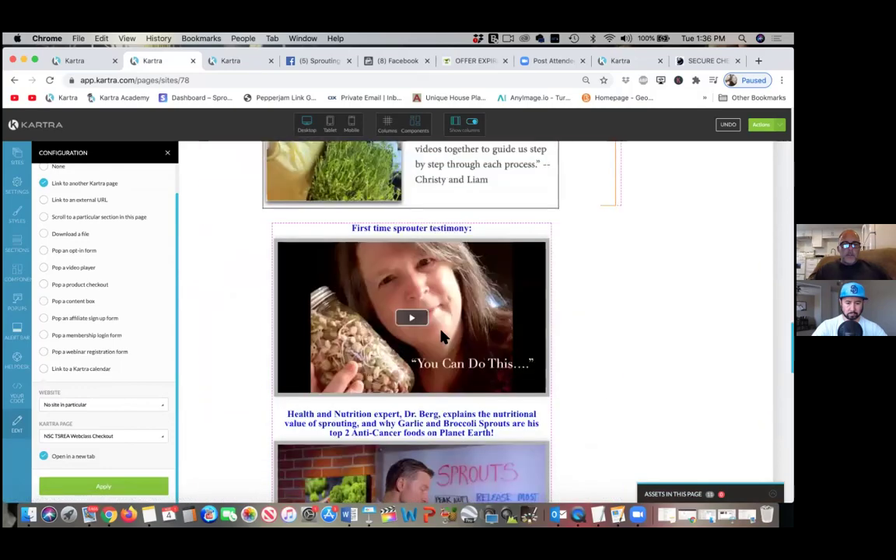
{"action": "scroll", "coordinate": [442, 336], "scroll_direction": "down", "scroll_amount": 15}
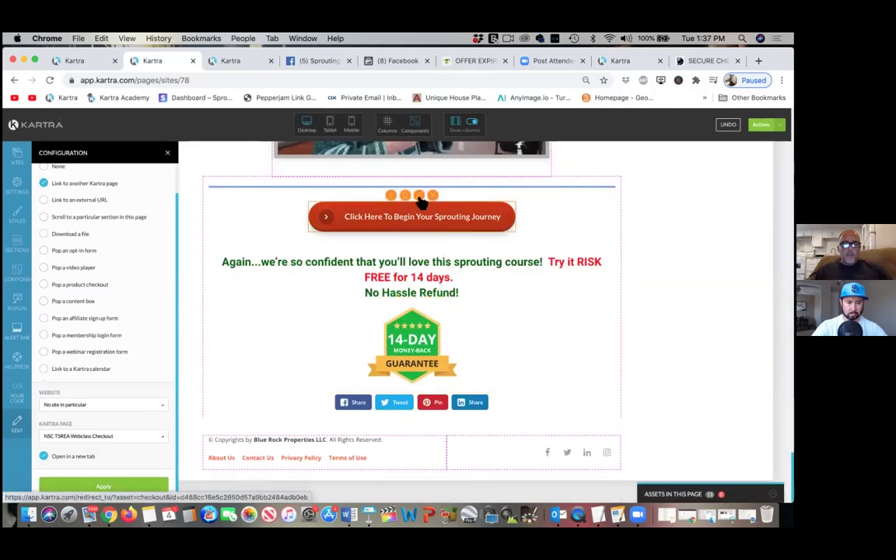
{"action": "left_click", "coordinate": [397, 214]}
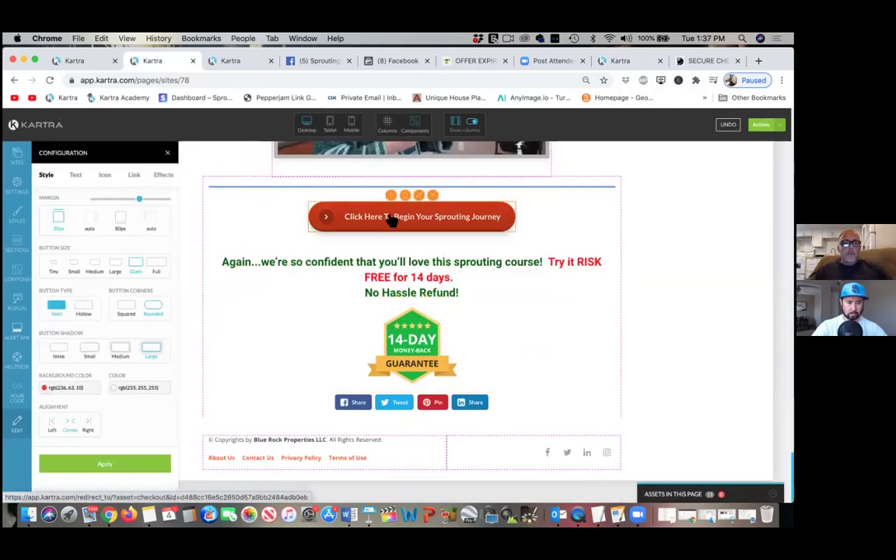
{"action": "left_click", "coordinate": [133, 178]}
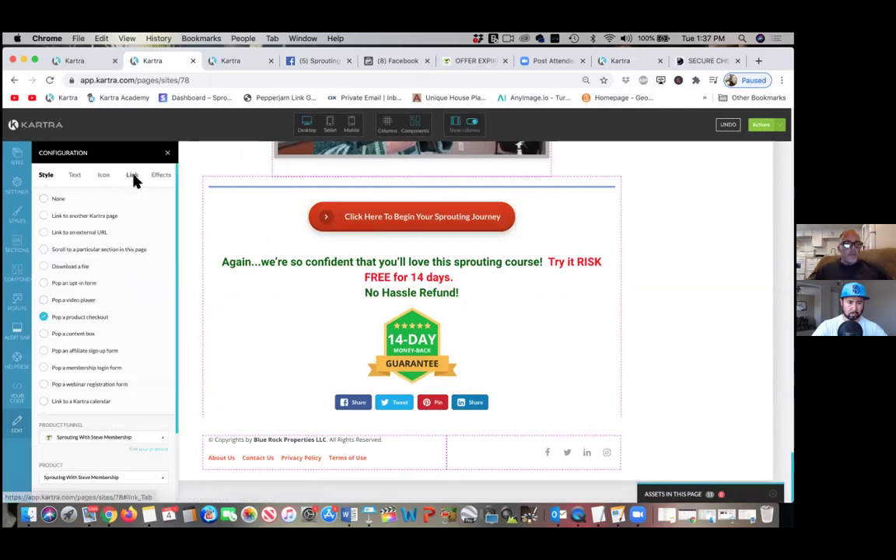
{"action": "left_click", "coordinate": [44, 217]}
{"action": "left_click", "coordinate": [121, 440]}
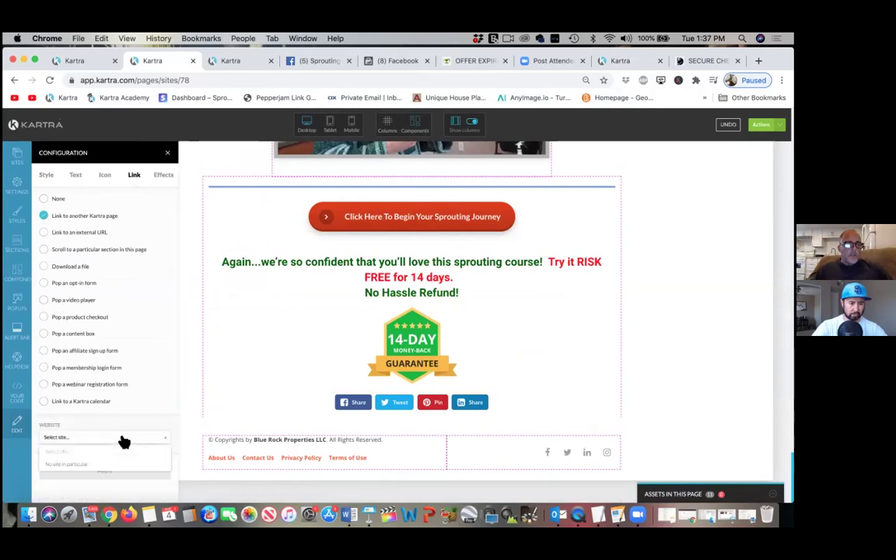
{"action": "left_click", "coordinate": [101, 471]}
{"action": "left_click", "coordinate": [101, 469]}
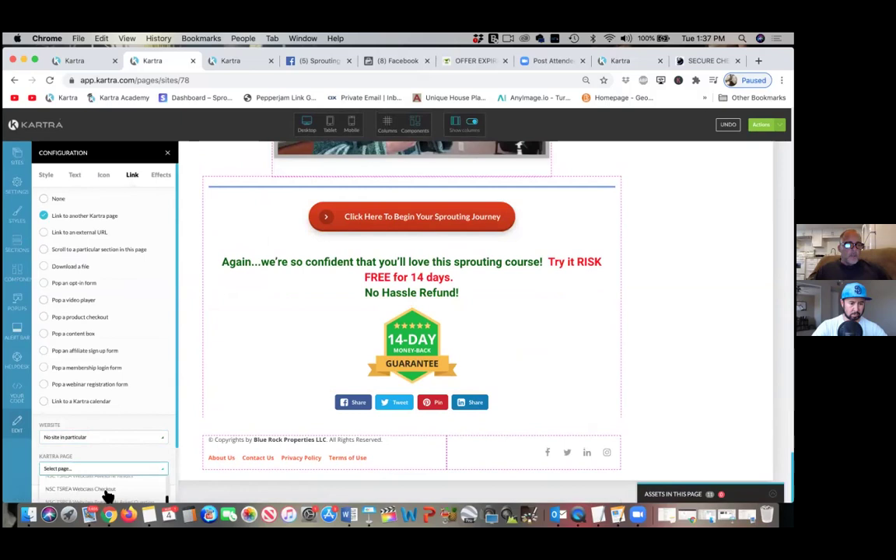
{"action": "left_click", "coordinate": [108, 490]}
{"action": "scroll", "coordinate": [93, 487], "scroll_direction": "down", "scroll_amount": 1}
{"action": "left_click", "coordinate": [45, 464]}
{"action": "left_click", "coordinate": [77, 496]}
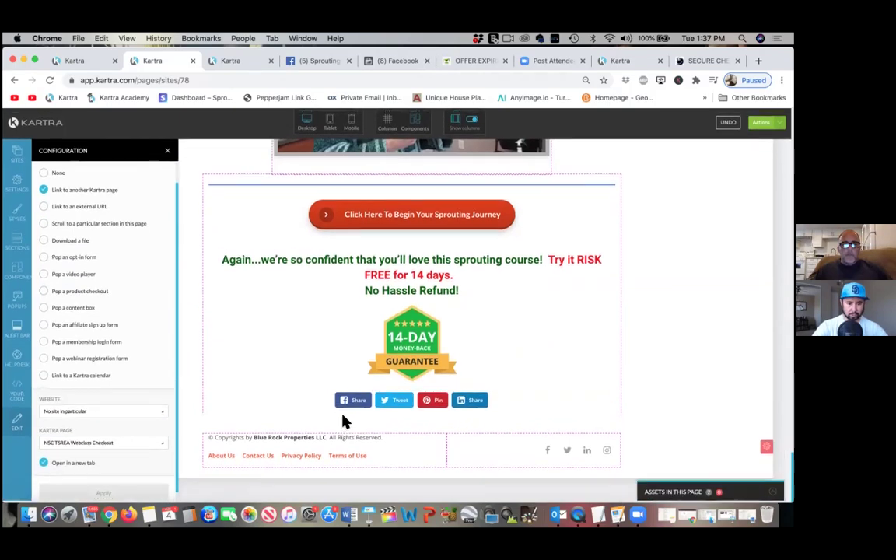
- Save the progress of the SWS Course Preview Landing Page and publish it live
{"action": "scroll", "coordinate": [346, 421], "scroll_direction": "up", "scroll_amount": 5}
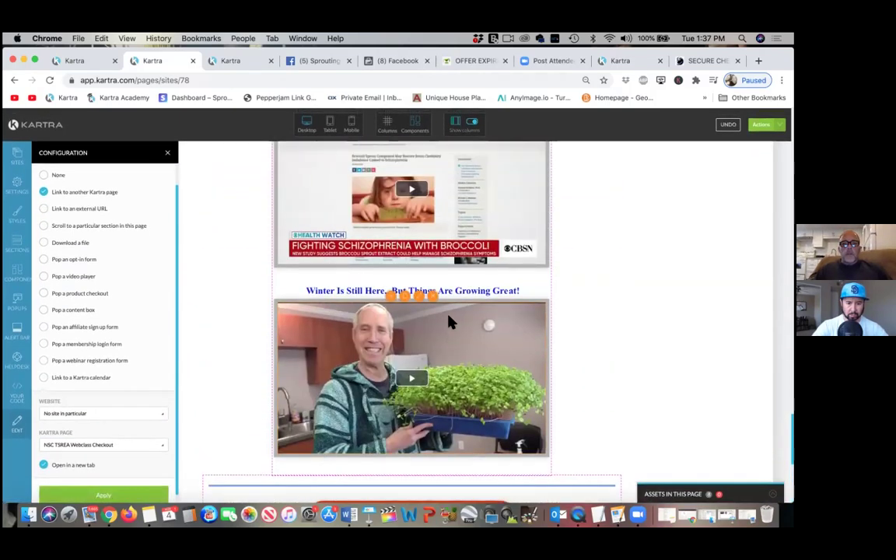
{"action": "scroll", "coordinate": [449, 321], "scroll_direction": "up", "scroll_amount": 15}
{"action": "scroll", "coordinate": [449, 322], "scroll_direction": "up", "scroll_amount": 15}
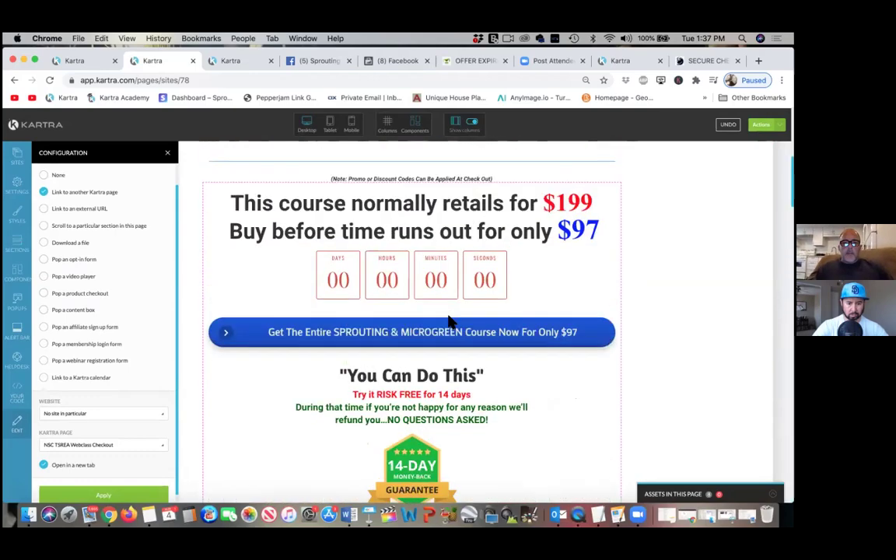
{"action": "scroll", "coordinate": [449, 321], "scroll_direction": "up", "scroll_amount": 10}
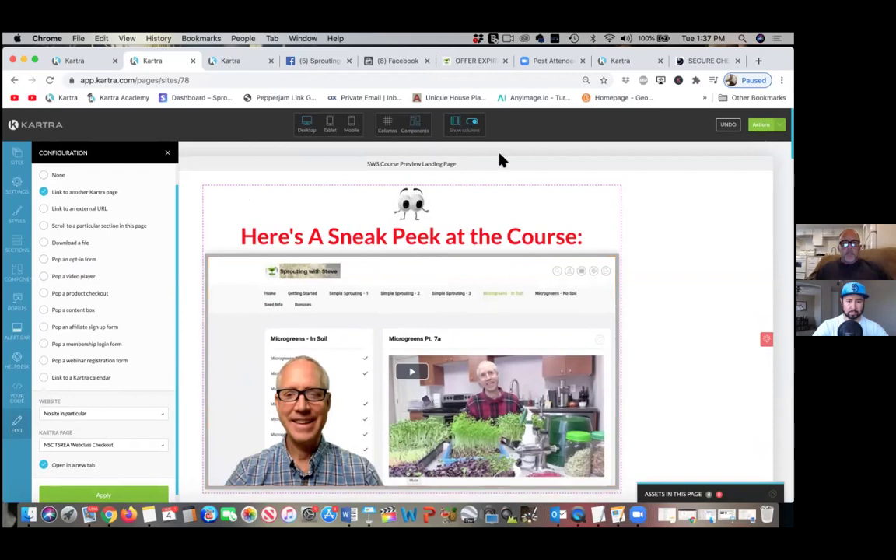
{"action": "left_click", "coordinate": [761, 125]}
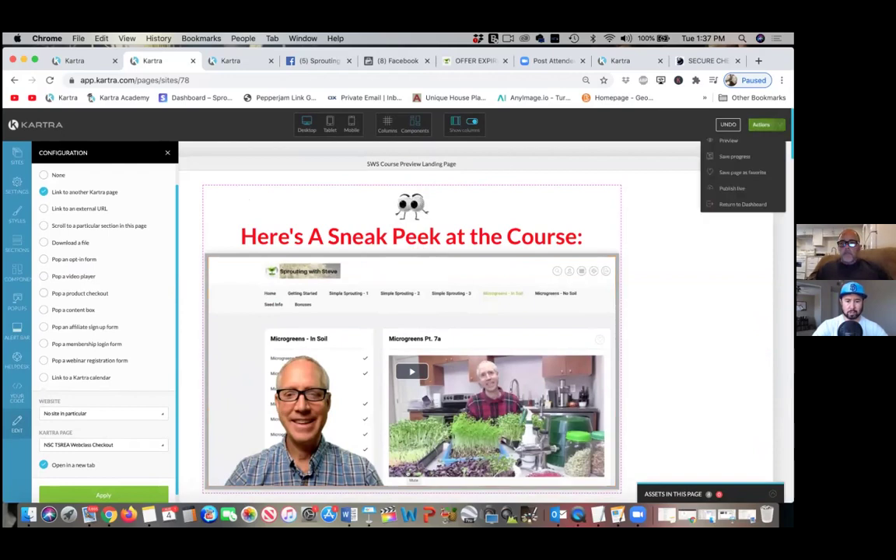
{"action": "left_click", "coordinate": [734, 156]}
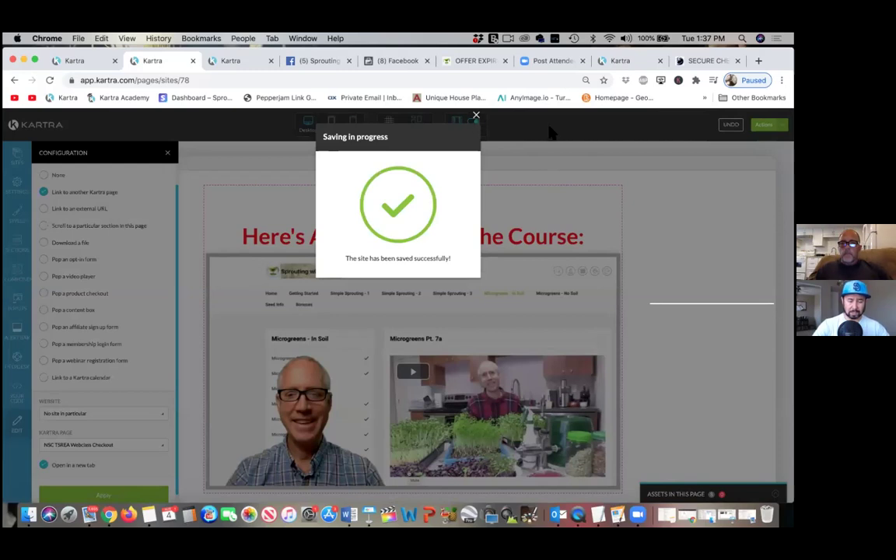
{"action": "left_click", "coordinate": [476, 116]}
{"action": "left_click", "coordinate": [761, 125]}
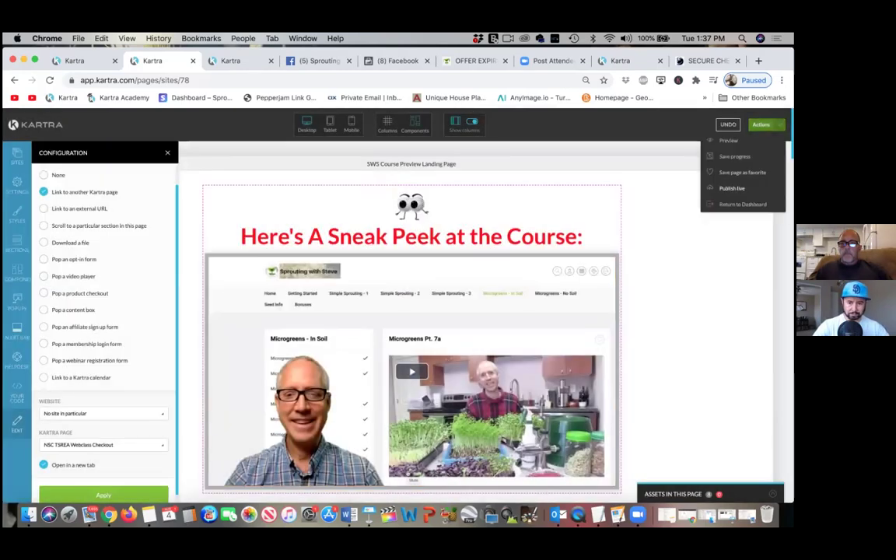
{"action": "left_click", "coordinate": [731, 188]}
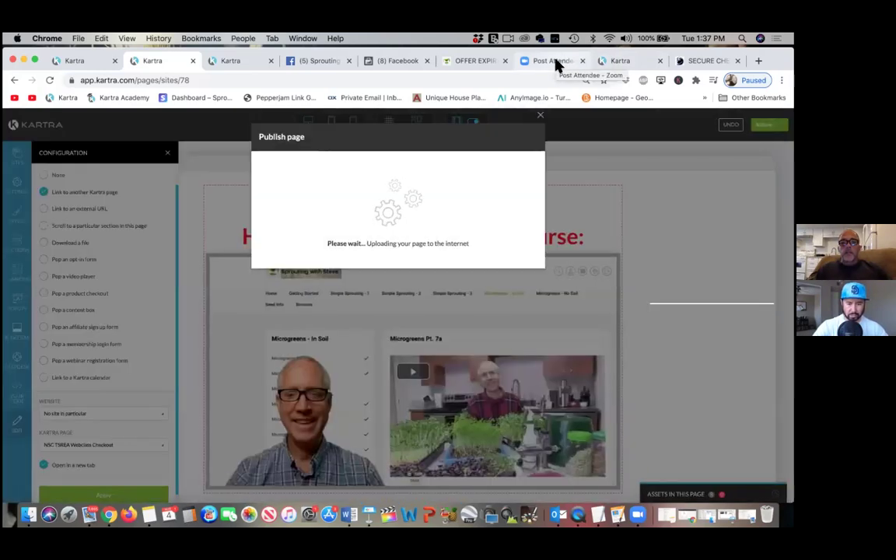
{"action": "left_click", "coordinate": [540, 116]}
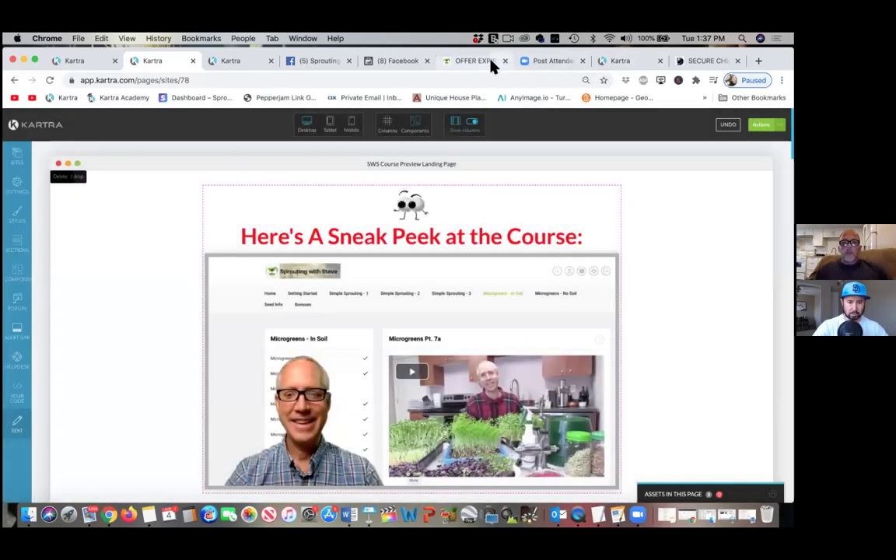
- Close the expired offer page and the Zoom post-attendee page in the browser
{"action": "left_click", "coordinate": [489, 62]}
{"action": "left_click", "coordinate": [408, 66]}
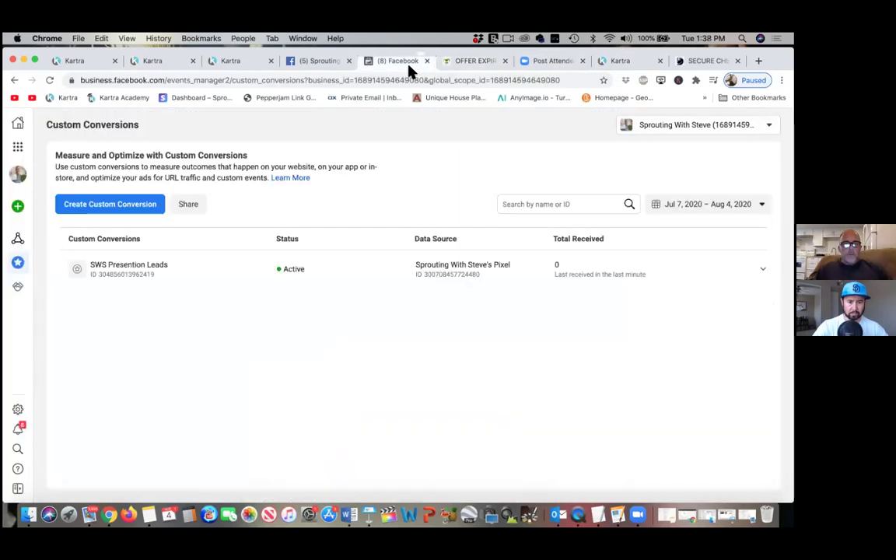
{"action": "left_click", "coordinate": [471, 67]}
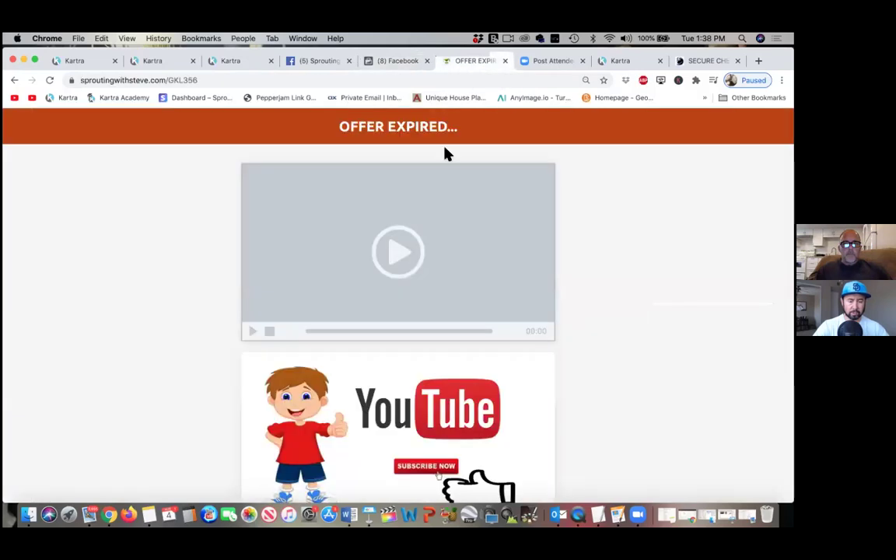
{"action": "left_click", "coordinate": [504, 62]}
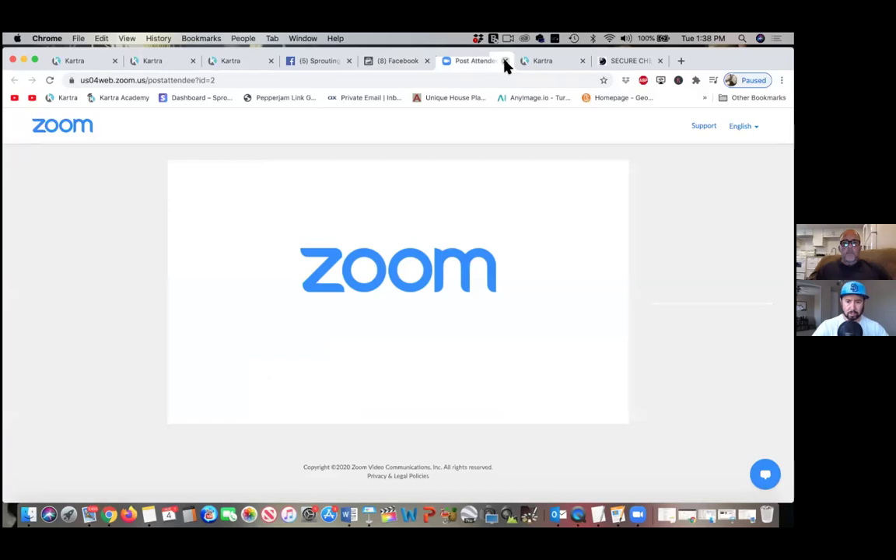
{"action": "left_click", "coordinate": [505, 62]}
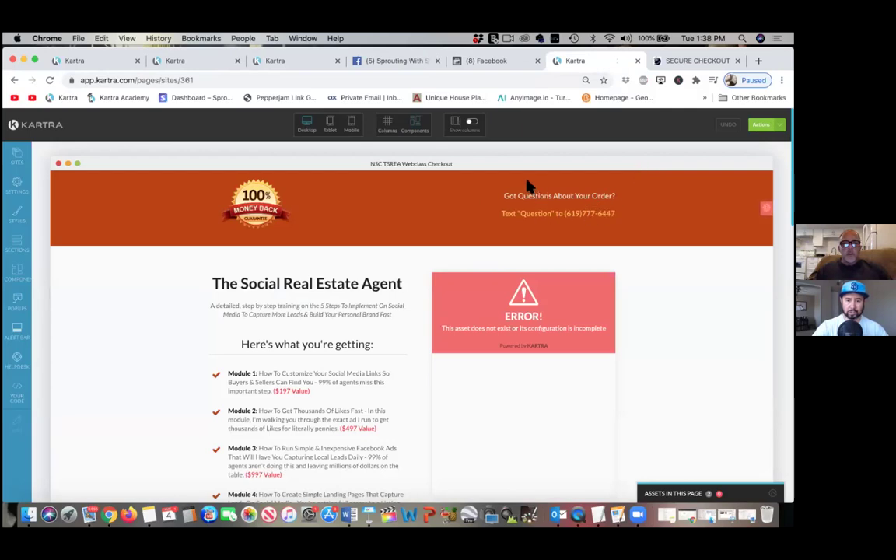
- Review the live secure checkout page of The Social Real Estate Agent, including its order form, and close it
{"action": "left_click", "coordinate": [665, 62]}
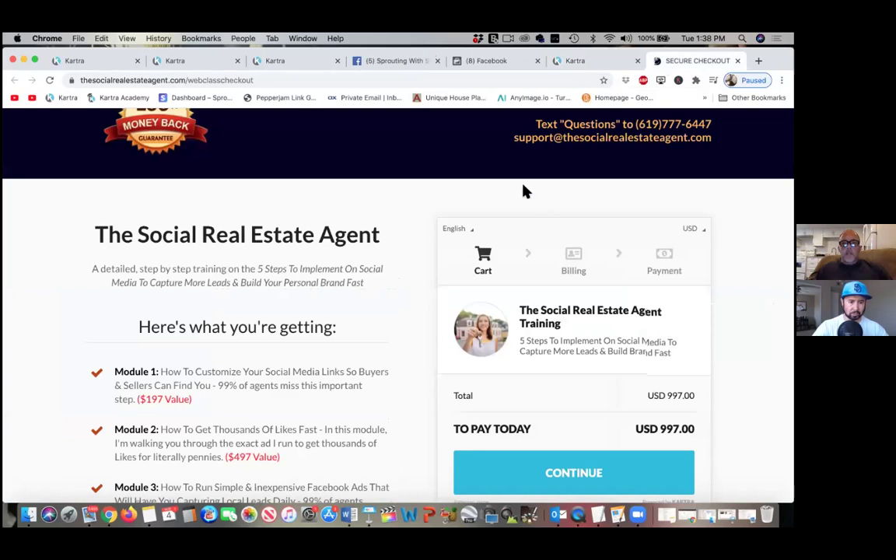
{"action": "scroll", "coordinate": [525, 186], "scroll_direction": "up", "scroll_amount": 2}
{"action": "scroll", "coordinate": [525, 189], "scroll_direction": "down", "scroll_amount": 3}
{"action": "scroll", "coordinate": [524, 192], "scroll_direction": "up", "scroll_amount": 1}
{"action": "scroll", "coordinate": [524, 191], "scroll_direction": "up", "scroll_amount": 1}
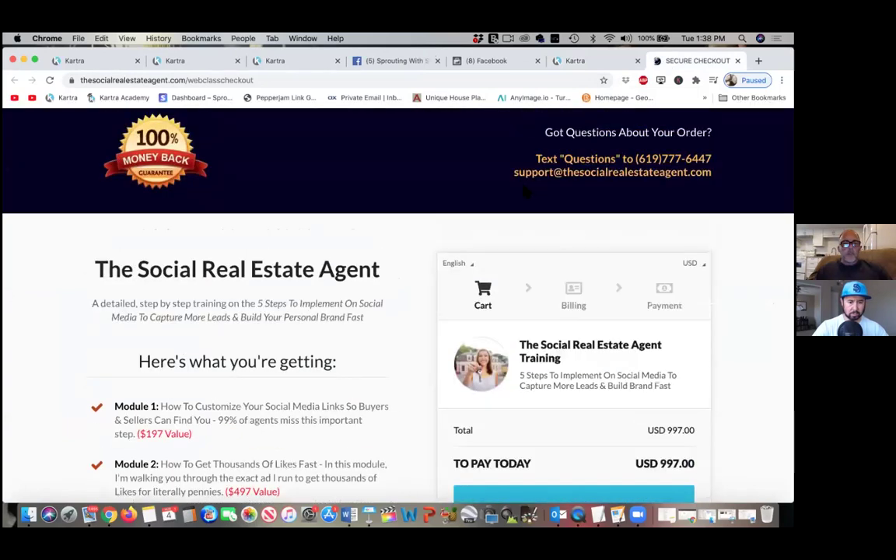
{"action": "scroll", "coordinate": [523, 191], "scroll_direction": "down", "scroll_amount": 2}
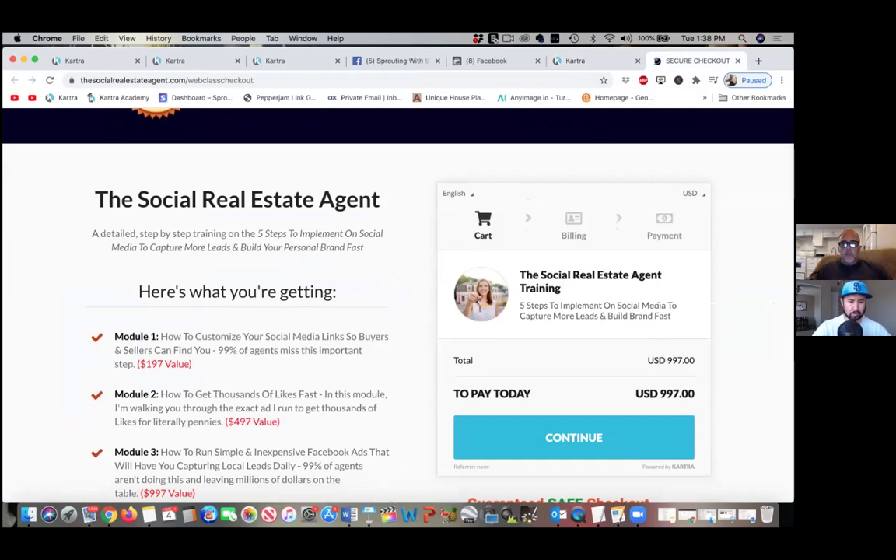
{"action": "key", "text": "super+w"}
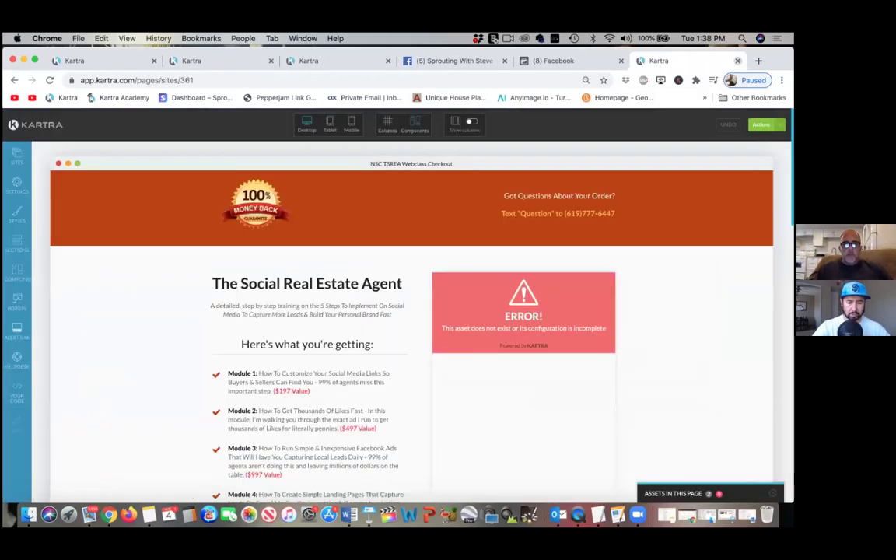
- Configure the checkout form with the Sprouting With Steve Membership funnel and product, Price point 1 and the traditional checkout, and apply it
{"action": "scroll", "coordinate": [621, 240], "scroll_direction": "down", "scroll_amount": 1}
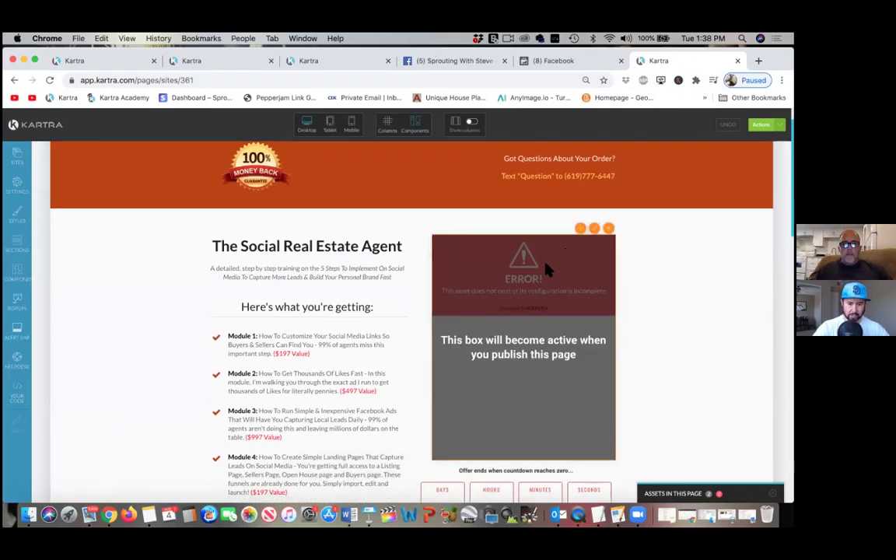
{"action": "left_click", "coordinate": [594, 231]}
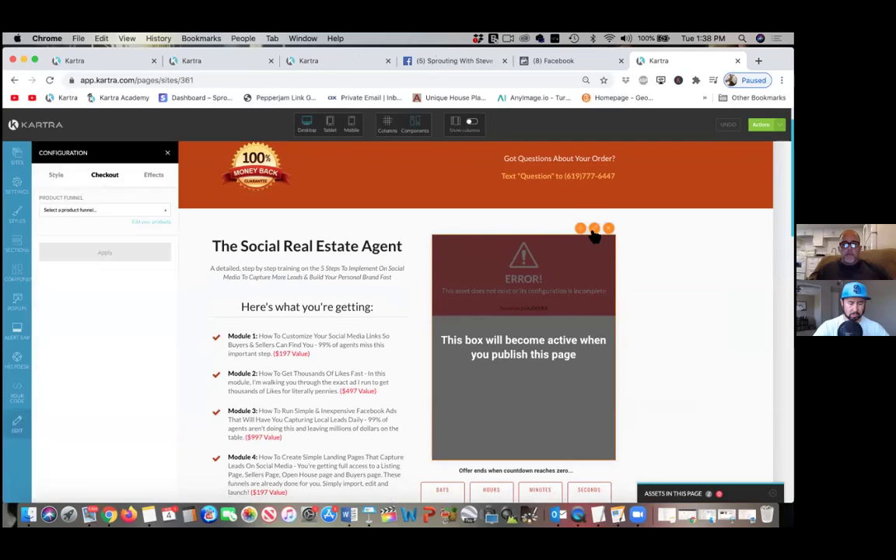
{"action": "left_click", "coordinate": [164, 219]}
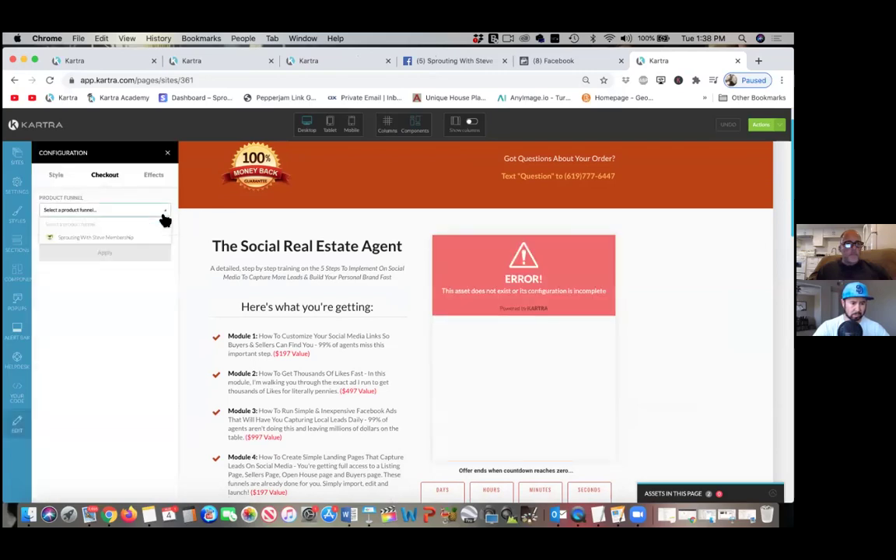
{"action": "left_click", "coordinate": [132, 238]}
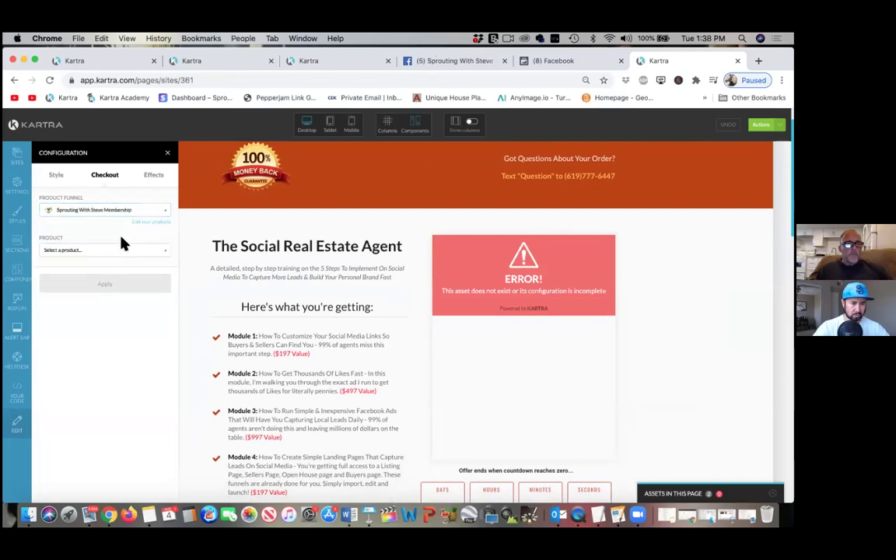
{"action": "left_click", "coordinate": [119, 250]}
{"action": "left_click", "coordinate": [114, 278]}
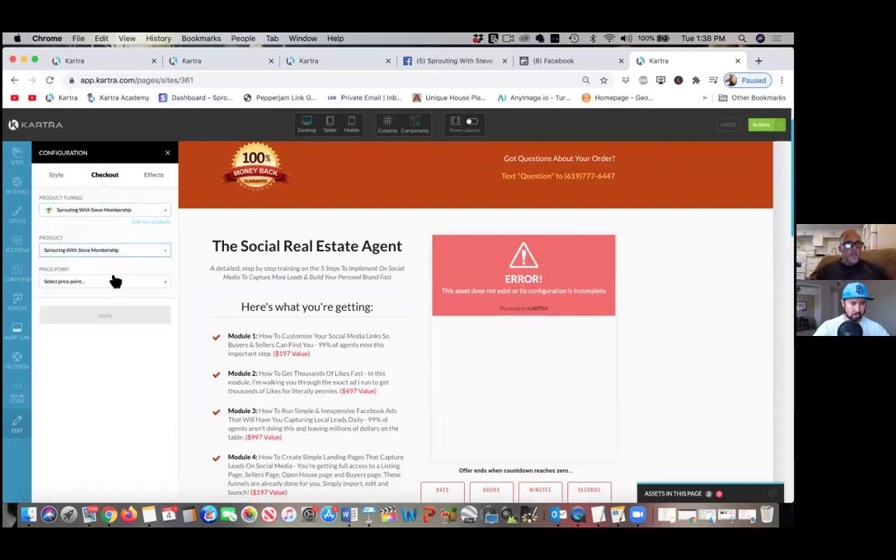
{"action": "left_click", "coordinate": [115, 283]}
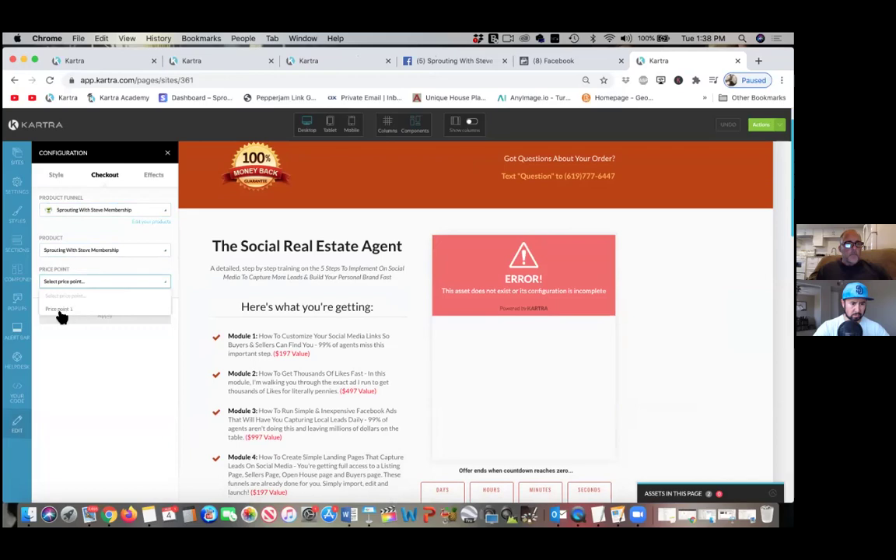
{"action": "left_click", "coordinate": [62, 307]}
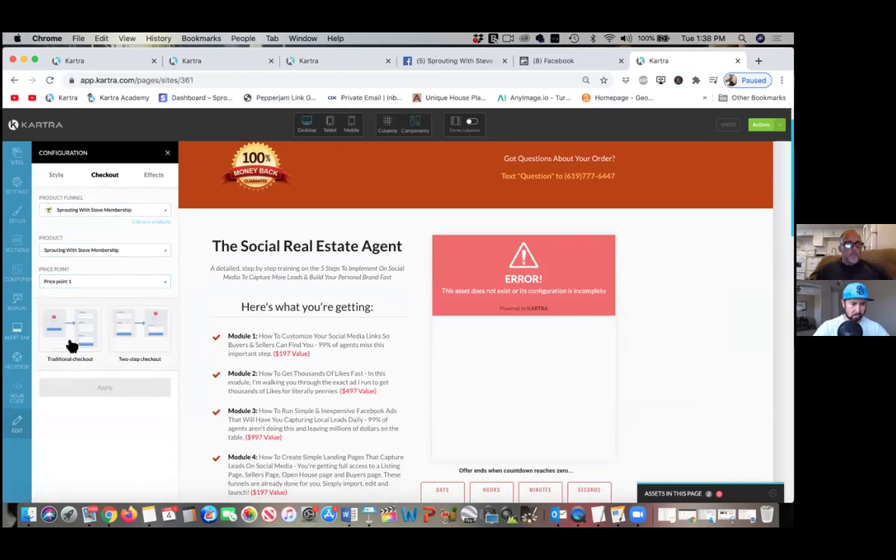
{"action": "left_click", "coordinate": [70, 342]}
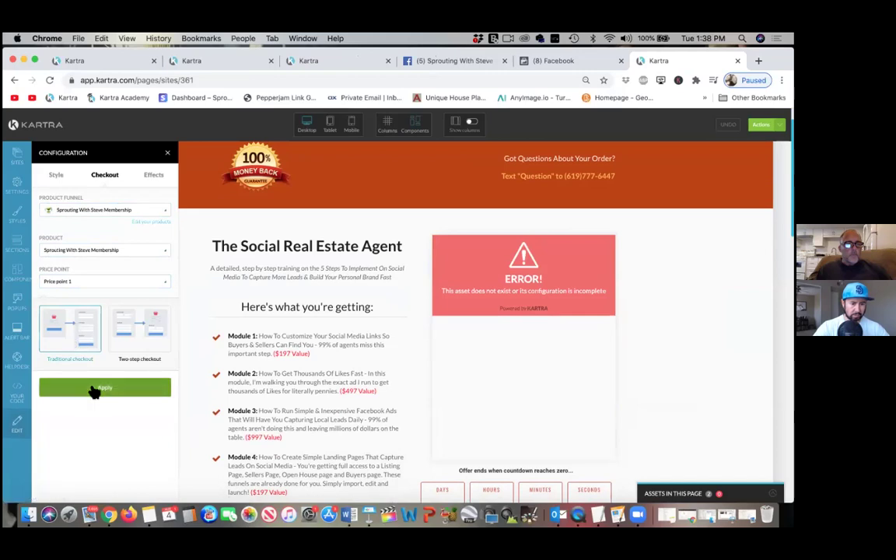
{"action": "left_click", "coordinate": [93, 389]}
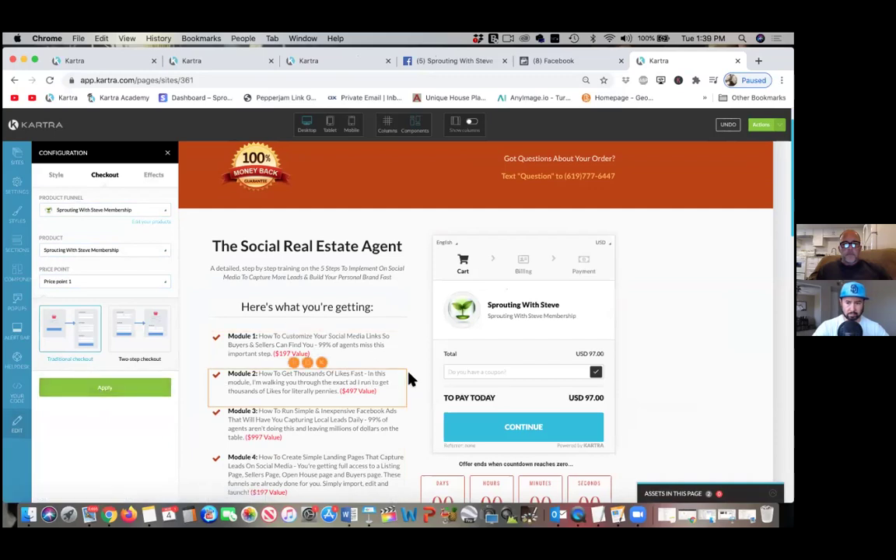
- Delete the countdown timer and the "Offer ends when countdown reaches zero..." text below the checkout form
{"action": "scroll", "coordinate": [412, 379], "scroll_direction": "down", "scroll_amount": 2}
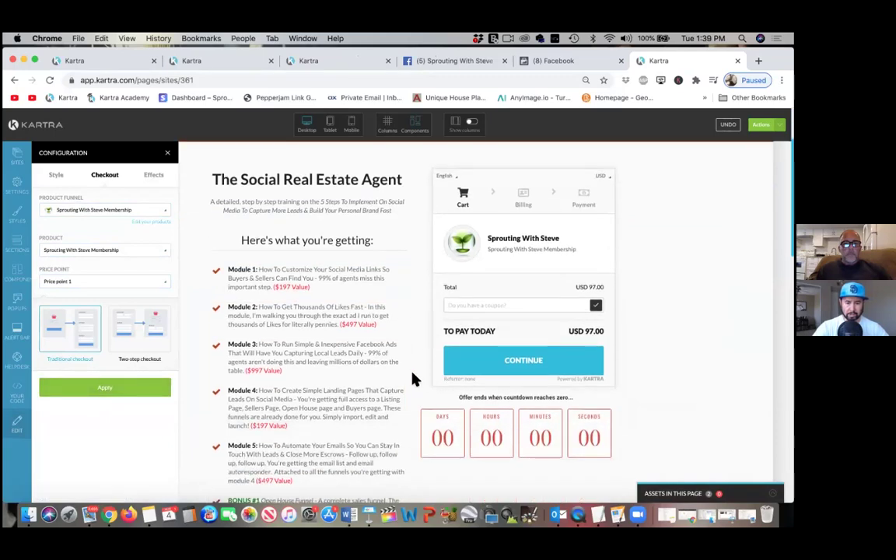
{"action": "scroll", "coordinate": [412, 379], "scroll_direction": "down", "scroll_amount": 1}
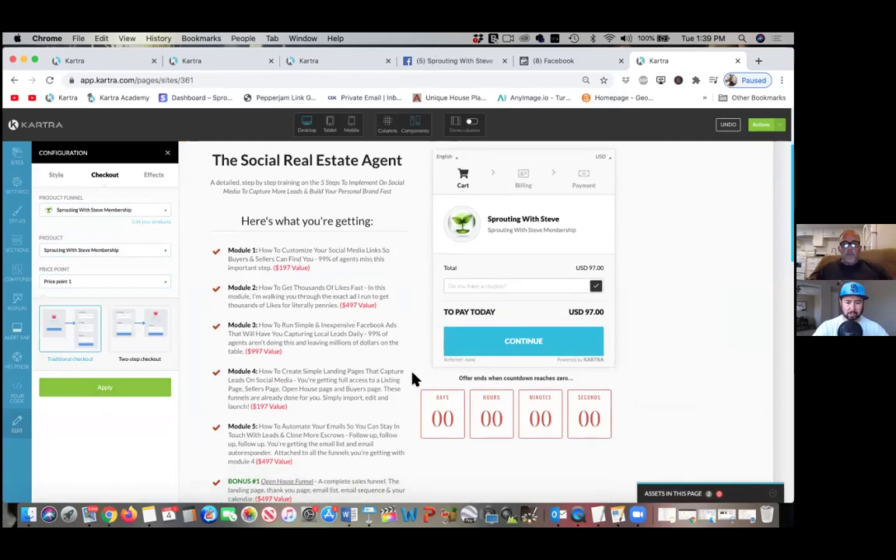
{"action": "scroll", "coordinate": [412, 378], "scroll_direction": "up", "scroll_amount": 1}
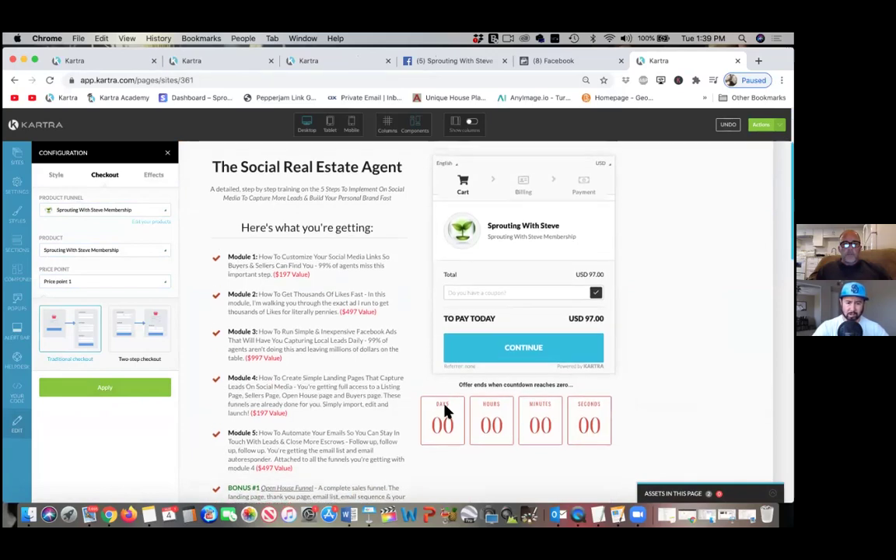
{"action": "mouse_move", "coordinate": [440, 416]}
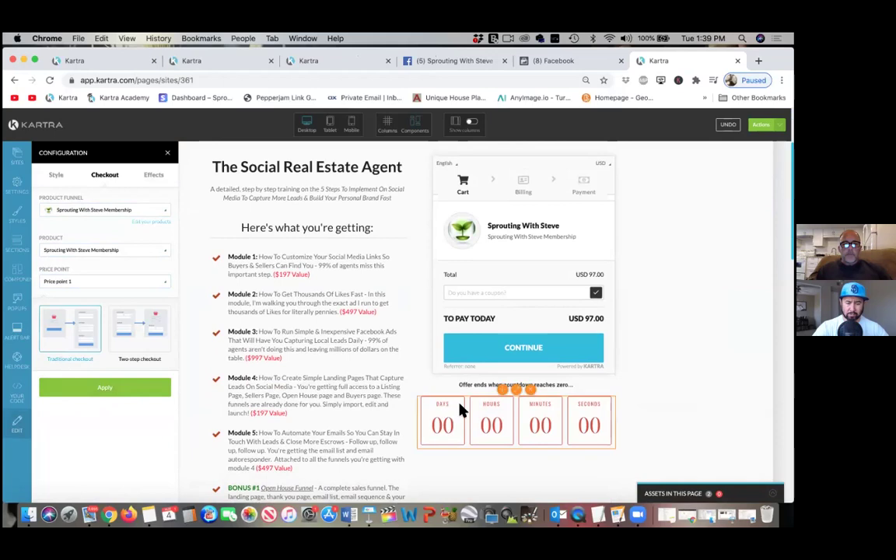
{"action": "left_click", "coordinate": [529, 393]}
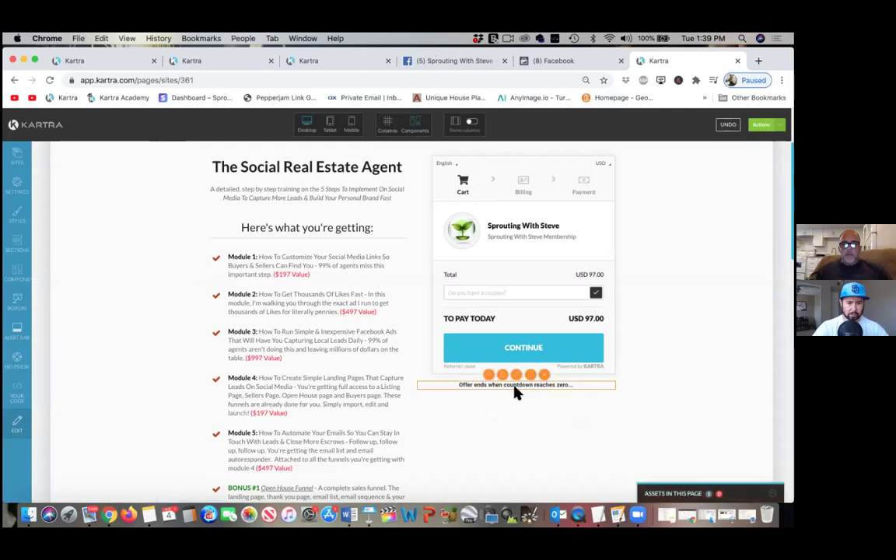
{"action": "left_click", "coordinate": [545, 376]}
- Look over the edited checkout page and save its progress
{"action": "scroll", "coordinate": [347, 415], "scroll_direction": "up", "scroll_amount": 3}
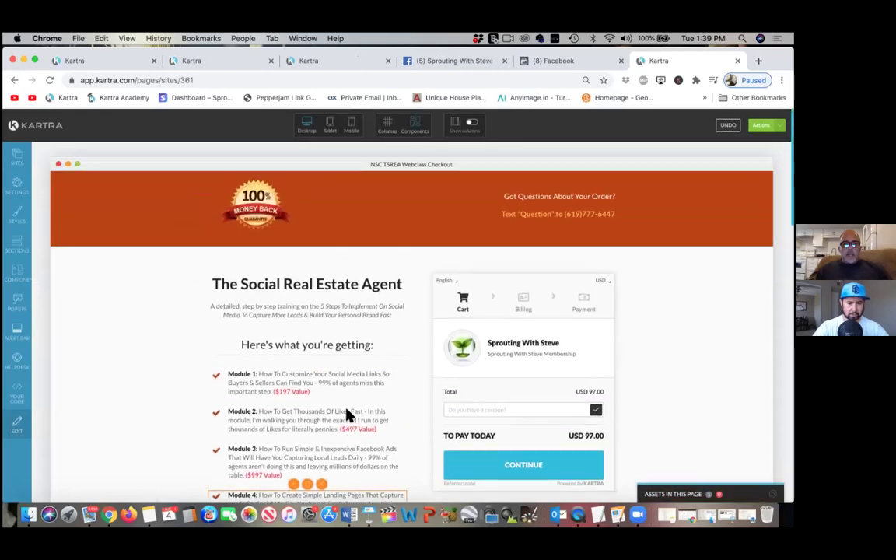
{"action": "scroll", "coordinate": [347, 414], "scroll_direction": "down", "scroll_amount": 1}
{"action": "scroll", "coordinate": [347, 408], "scroll_direction": "down", "scroll_amount": 3}
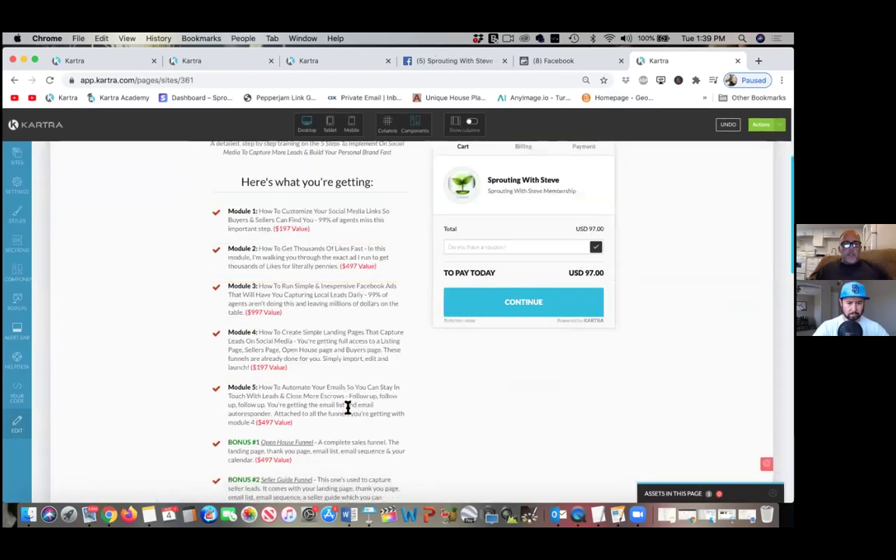
{"action": "scroll", "coordinate": [505, 309], "scroll_direction": "up", "scroll_amount": 2}
{"action": "scroll", "coordinate": [504, 309], "scroll_direction": "up", "scroll_amount": 1}
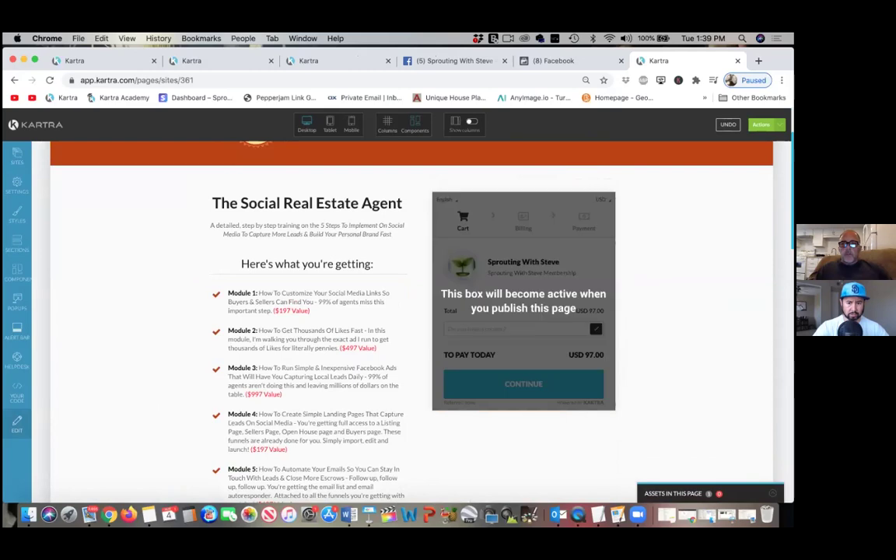
{"action": "left_click", "coordinate": [761, 124]}
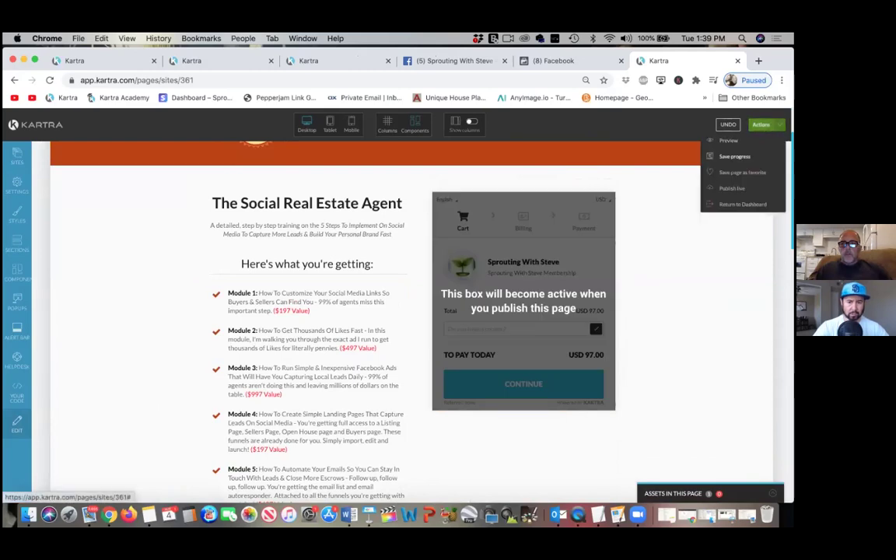
{"action": "left_click", "coordinate": [735, 156]}
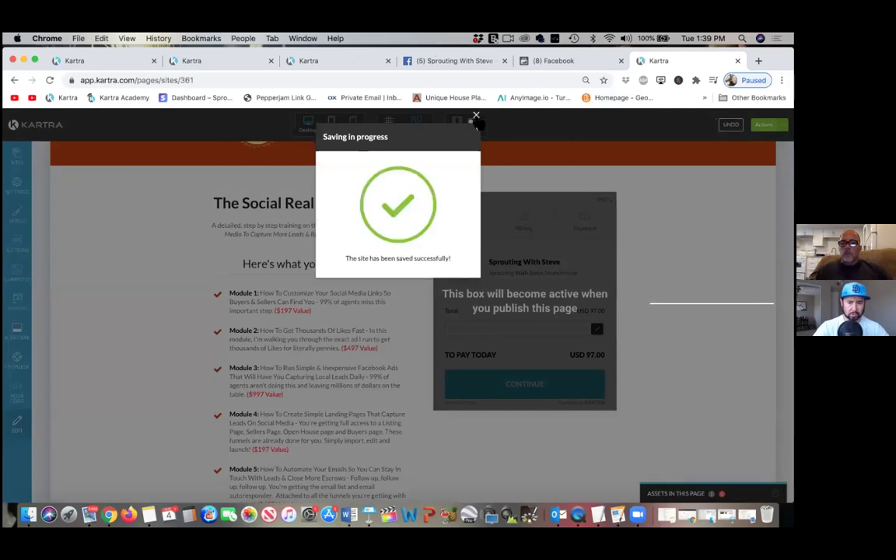
{"action": "left_click", "coordinate": [475, 115]}
{"action": "left_click", "coordinate": [761, 125]}
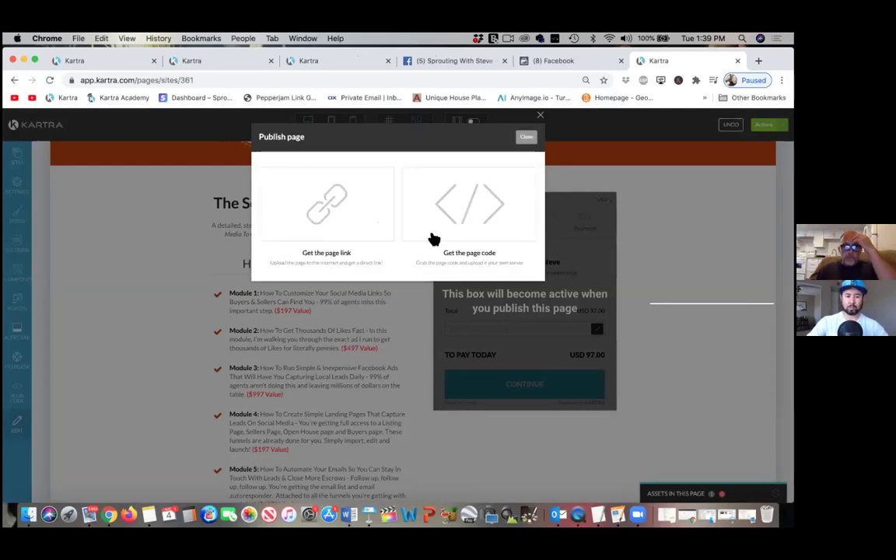
{"action": "left_click", "coordinate": [354, 231]}
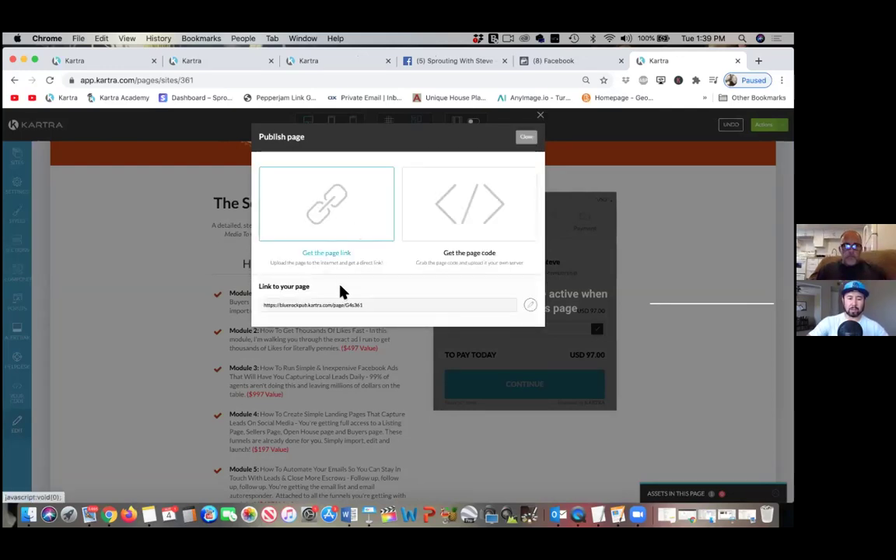
{"action": "left_click", "coordinate": [531, 307]}
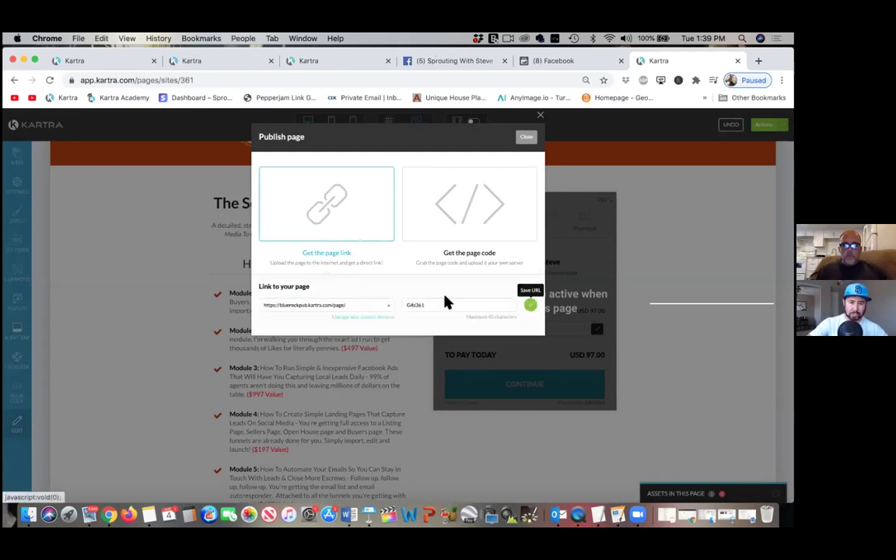
{"action": "left_click", "coordinate": [388, 308]}
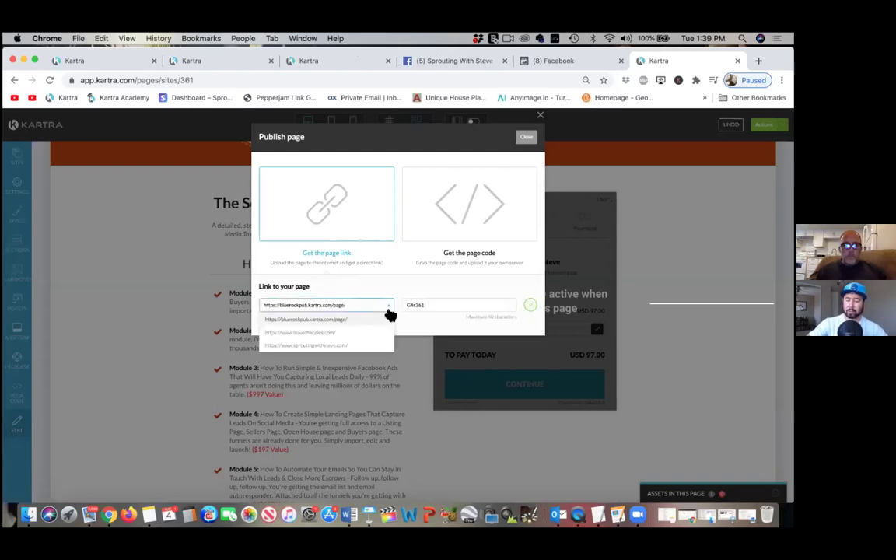
{"action": "left_click", "coordinate": [338, 346]}
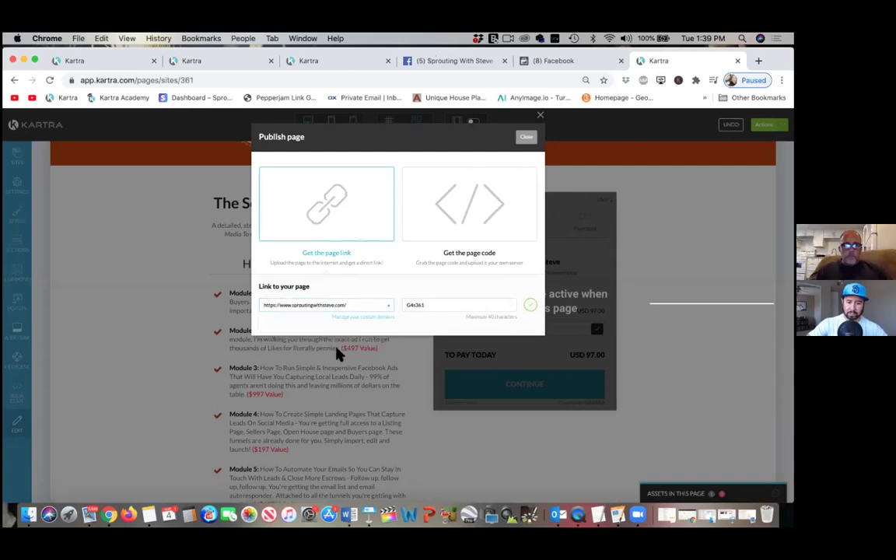
{"action": "left_click_drag", "start_coordinate": [427, 303], "coordinate": [409, 304]}
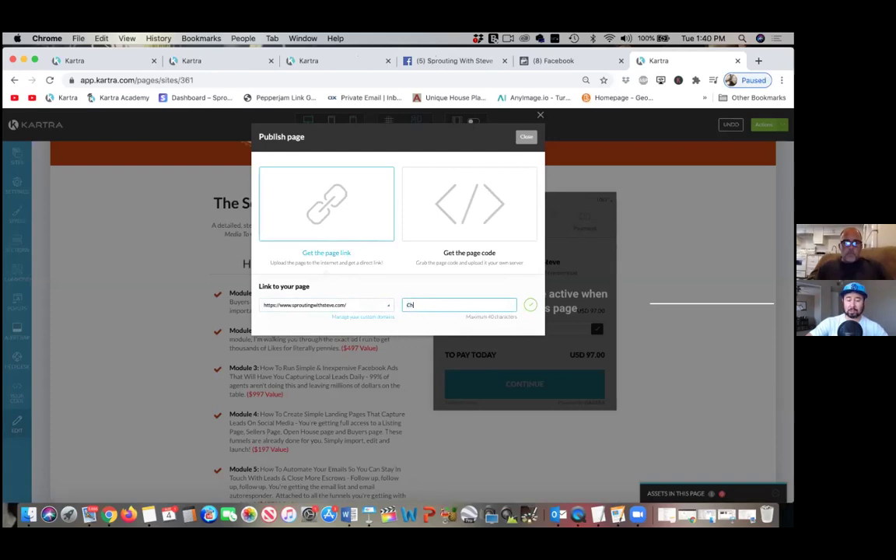
{"action": "key", "text": "BackSpace"}
{"action": "type", "text": "checkout"}
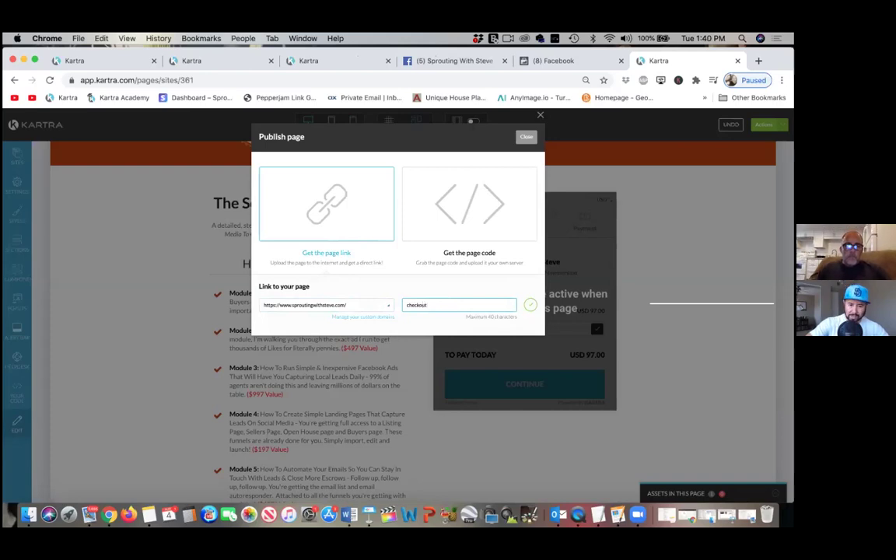
{"action": "left_click", "coordinate": [530, 306]}
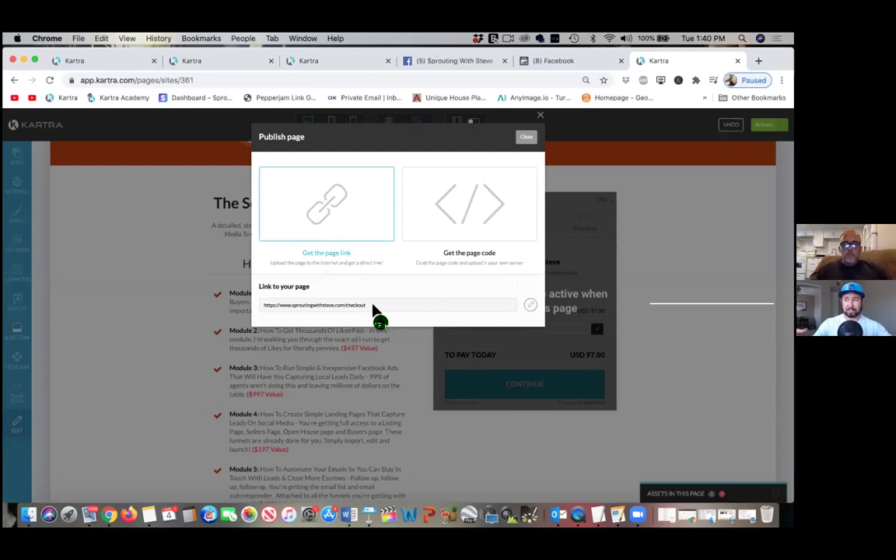
- Copy the published checkout page's link and open it in a new browser tab
{"action": "left_click_drag", "start_coordinate": [372, 306], "coordinate": [262, 305]}
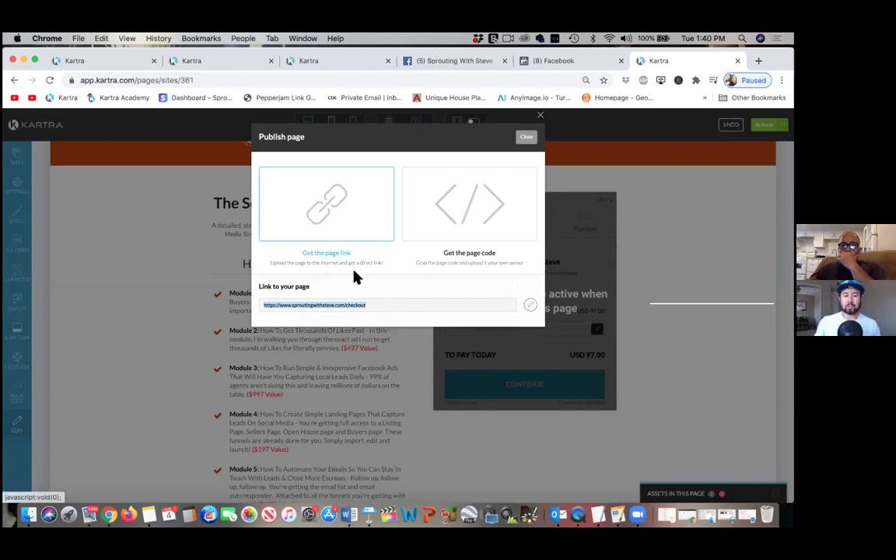
{"action": "left_click", "coordinate": [364, 308]}
{"action": "left_click_drag", "start_coordinate": [364, 308], "coordinate": [295, 309]}
{"action": "key", "text": "super+c"}
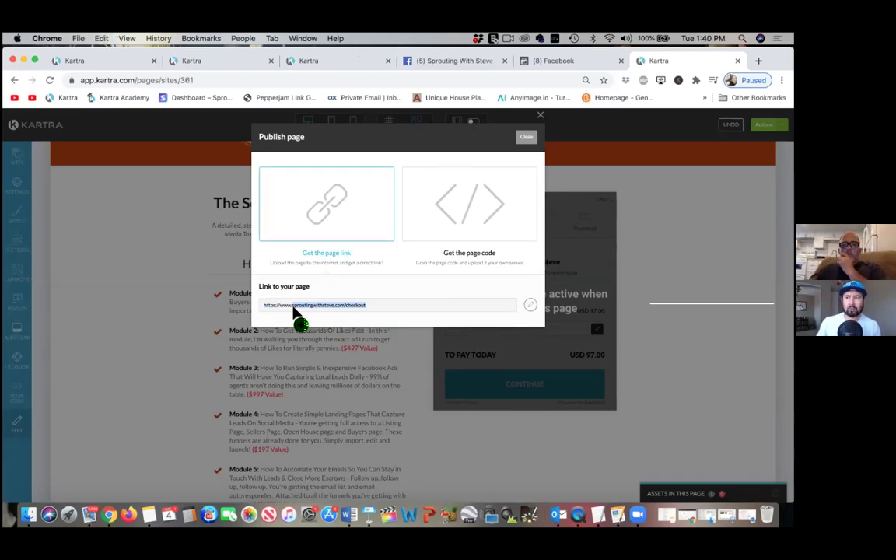
{"action": "left_click", "coordinate": [527, 140]}
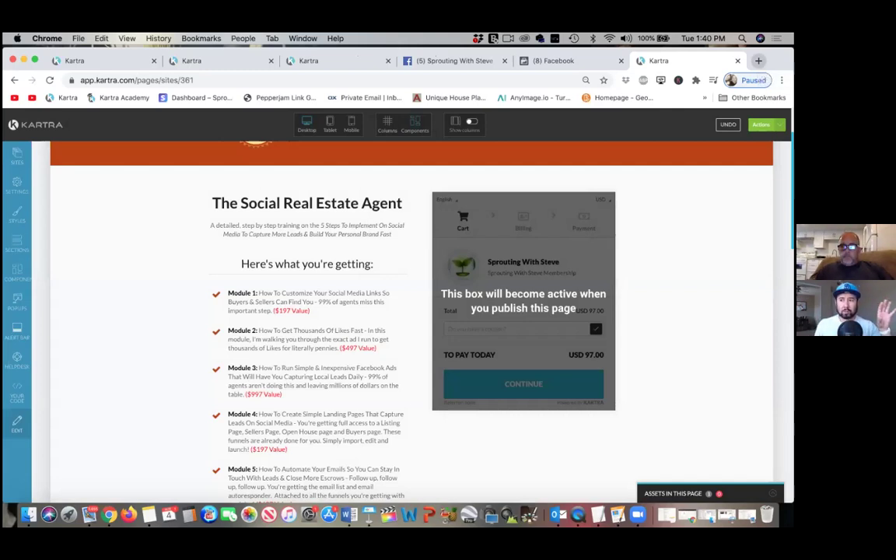
{"action": "key", "text": "super+t"}
{"action": "left_click", "coordinate": [560, 84]}
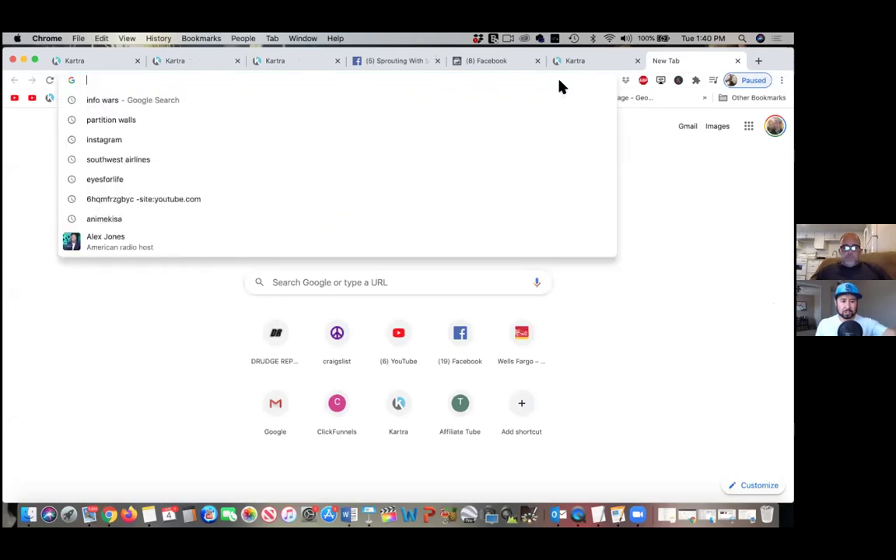
{"action": "key", "text": "super+v"}
{"action": "key", "text": "Return"}
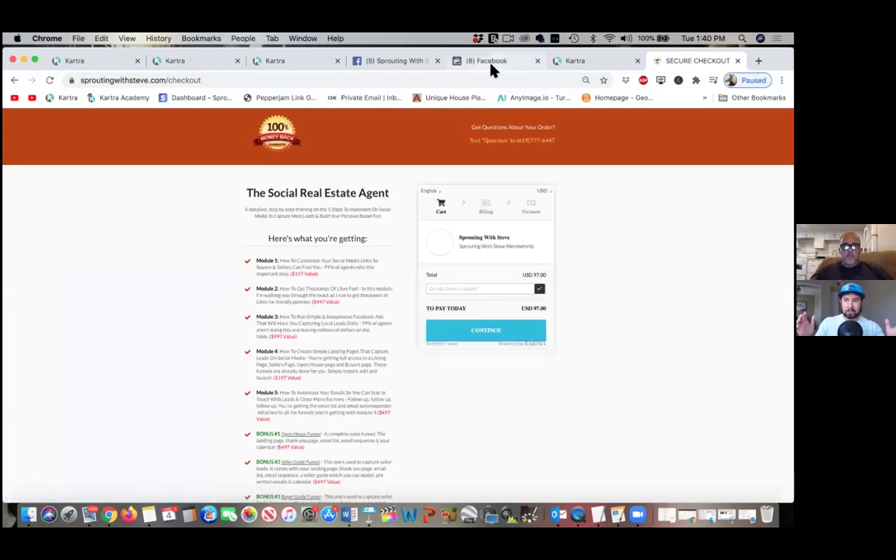
- Switch to Facebook Events Manager and inspect the overview of the pixel used by the SWS Presention Leads custom conversion
{"action": "left_click", "coordinate": [491, 67]}
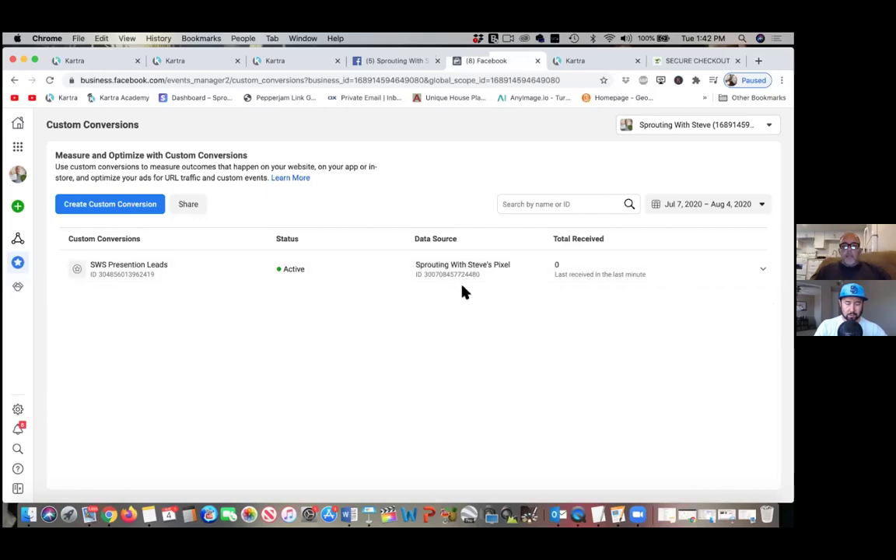
{"action": "left_click", "coordinate": [502, 268]}
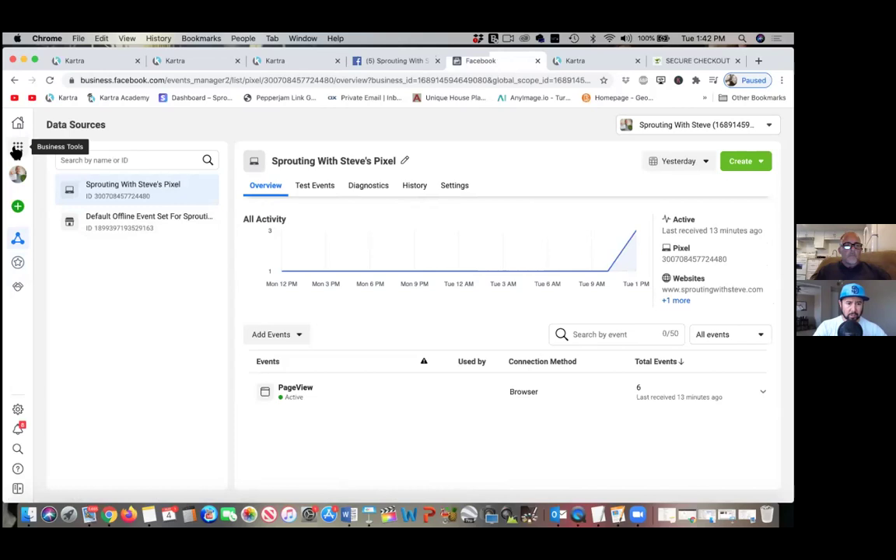
{"action": "left_click", "coordinate": [16, 151]}
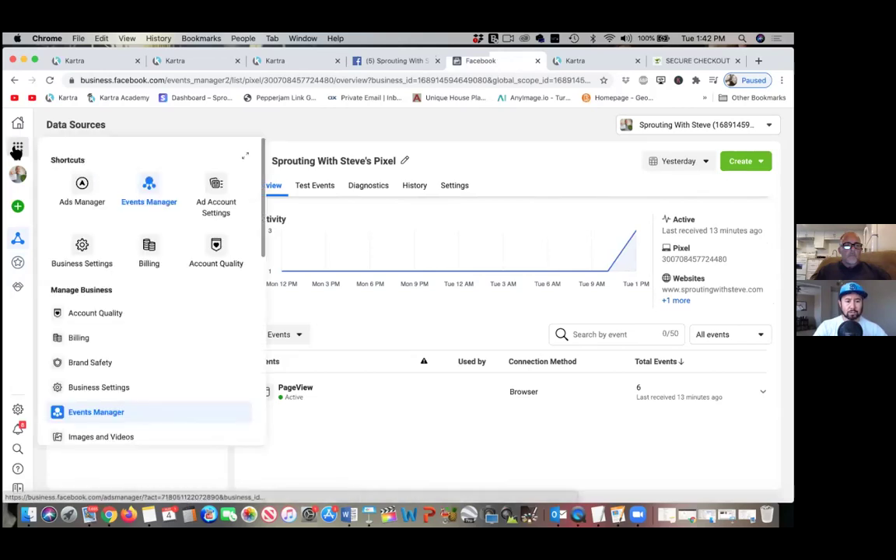
{"action": "left_click", "coordinate": [292, 132]}
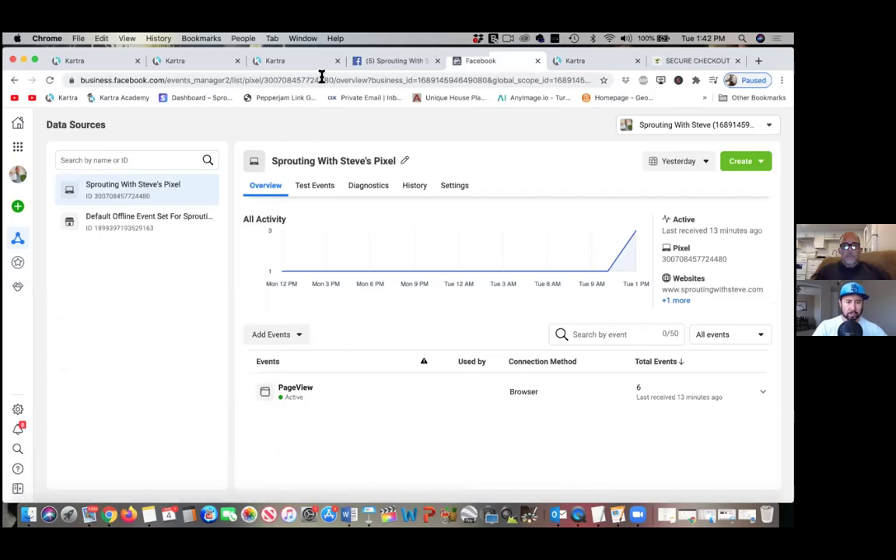
- In Kartra, copy the entire Facebook Ads tracking code from the SWS Course Preview Landing Page's settings
{"action": "left_click", "coordinate": [596, 61]}
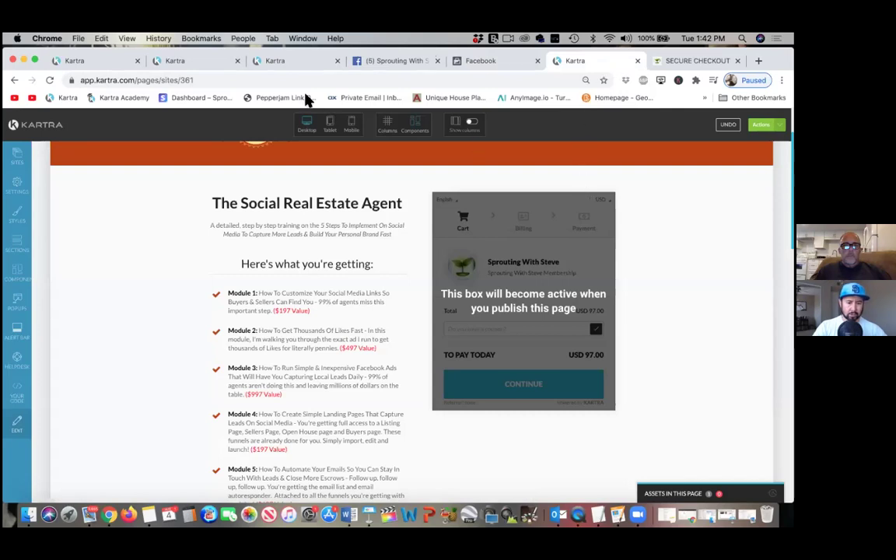
{"action": "left_click", "coordinate": [296, 66]}
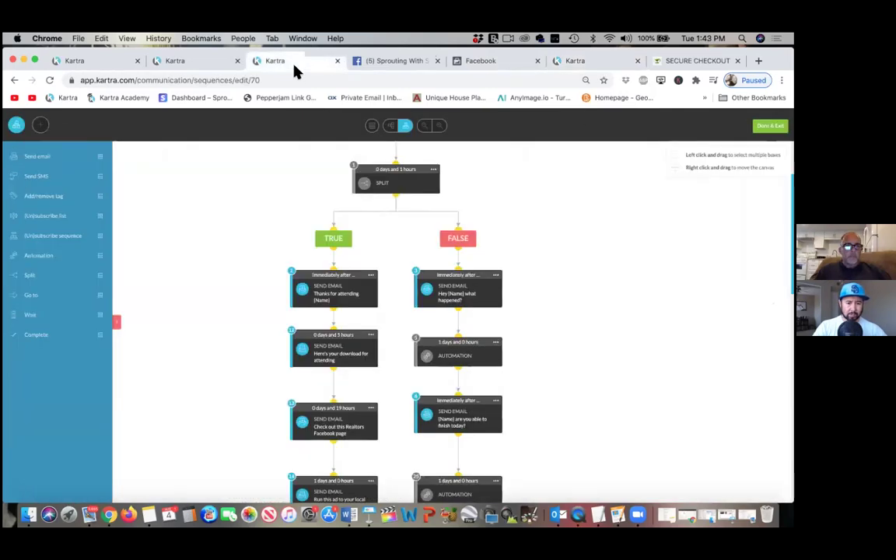
{"action": "left_click", "coordinate": [202, 66]}
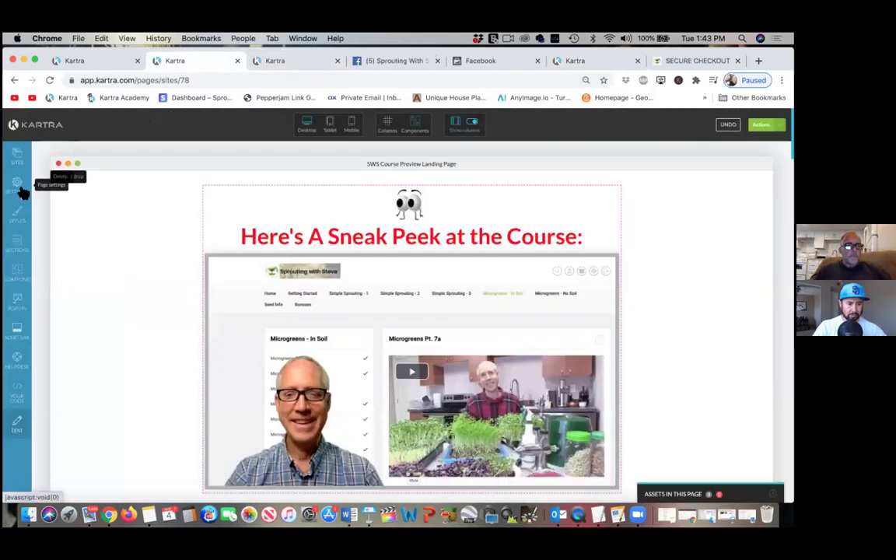
{"action": "left_click", "coordinate": [18, 190]}
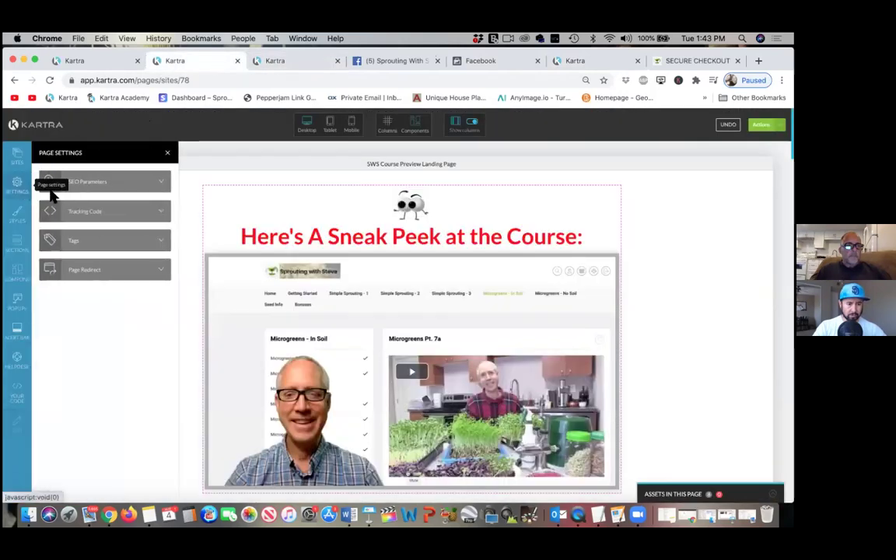
{"action": "left_click", "coordinate": [97, 216]}
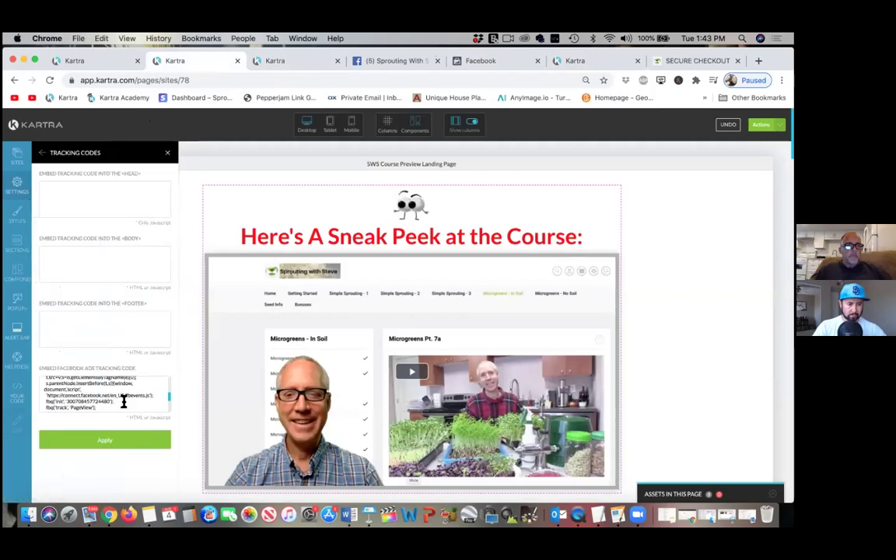
{"action": "left_click", "coordinate": [123, 402]}
{"action": "key", "text": "super+a"}
{"action": "key", "text": "super+c"}
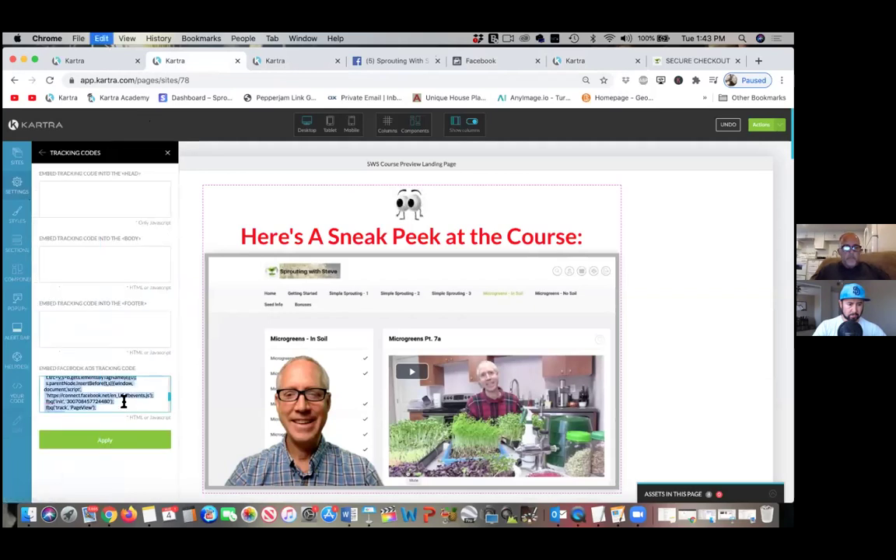
- Replace the checkout page's Facebook Ads tracking code with the code copied from the course preview page and apply it
{"action": "left_click", "coordinate": [587, 64]}
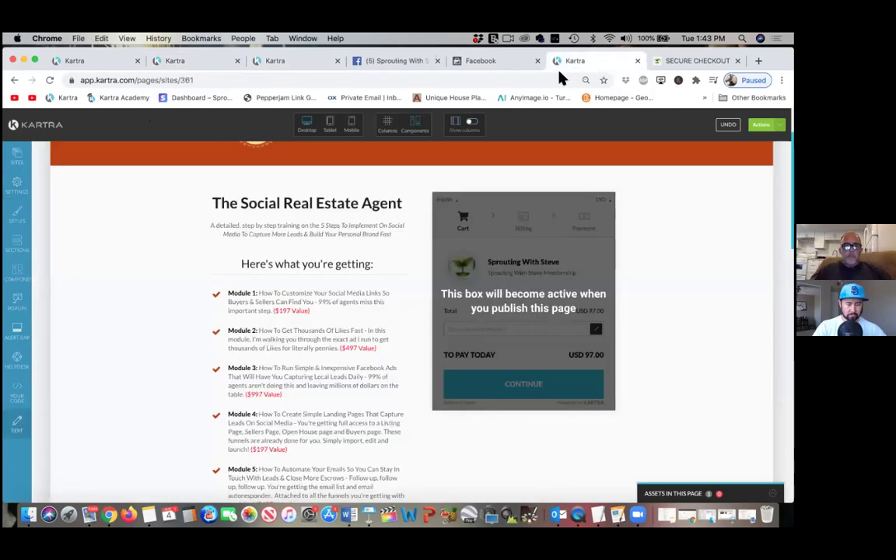
{"action": "left_click", "coordinate": [18, 187]}
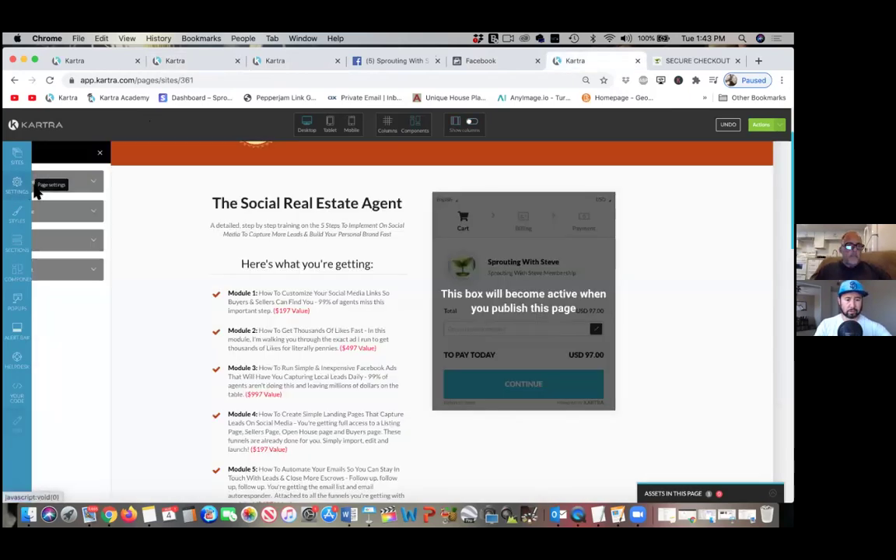
{"action": "left_click", "coordinate": [75, 218]}
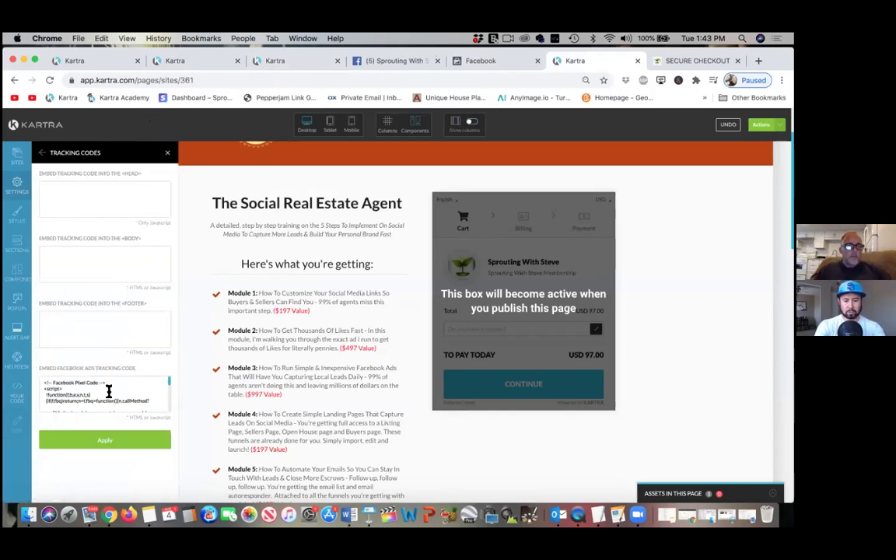
{"action": "scroll", "coordinate": [136, 399], "scroll_direction": "down", "scroll_amount": 3}
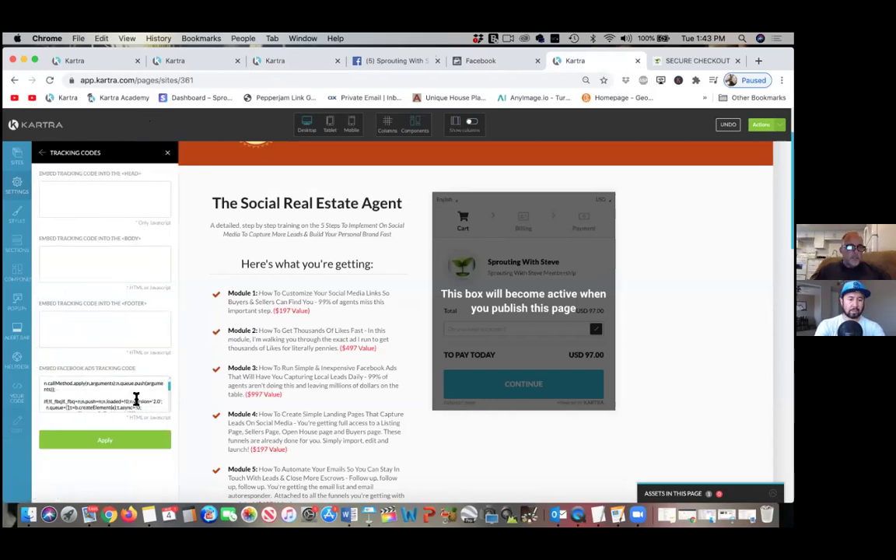
{"action": "triple_click", "coordinate": [136, 399]}
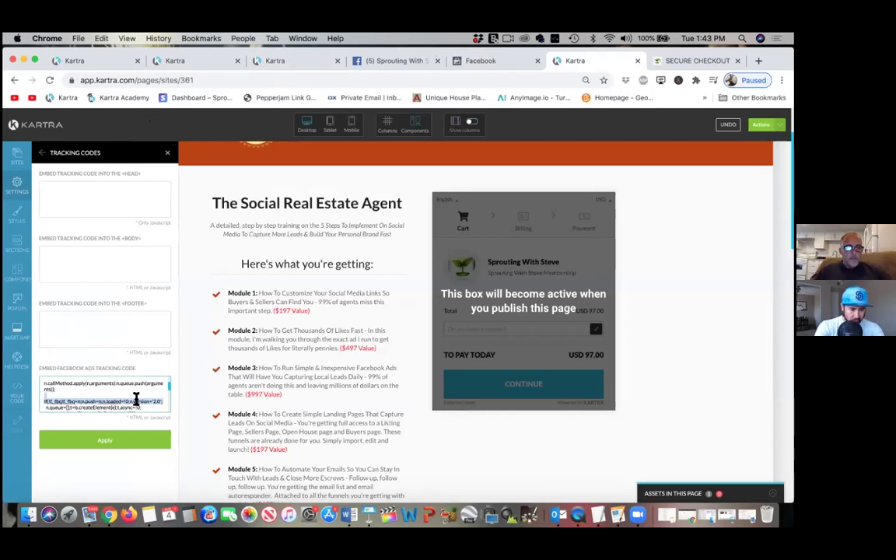
{"action": "scroll", "coordinate": [136, 399], "scroll_direction": "down", "scroll_amount": 3}
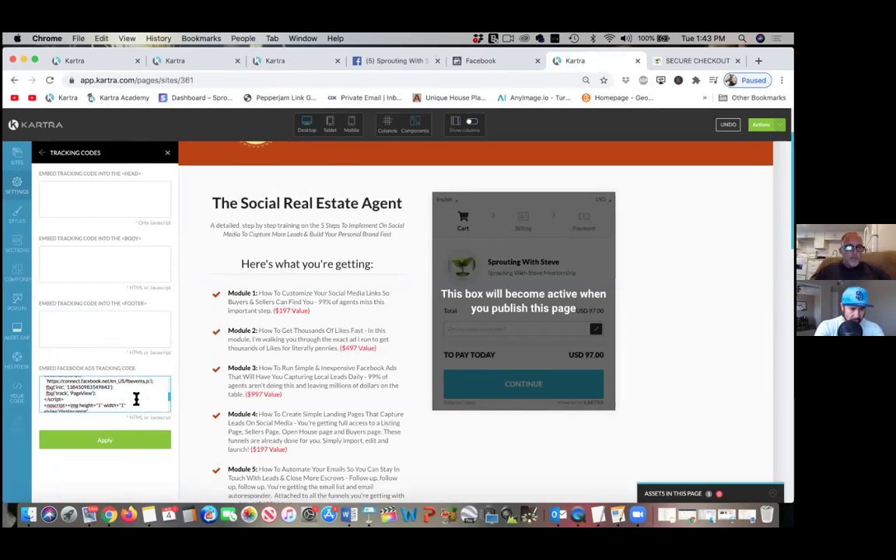
{"action": "triple_click", "coordinate": [136, 399]}
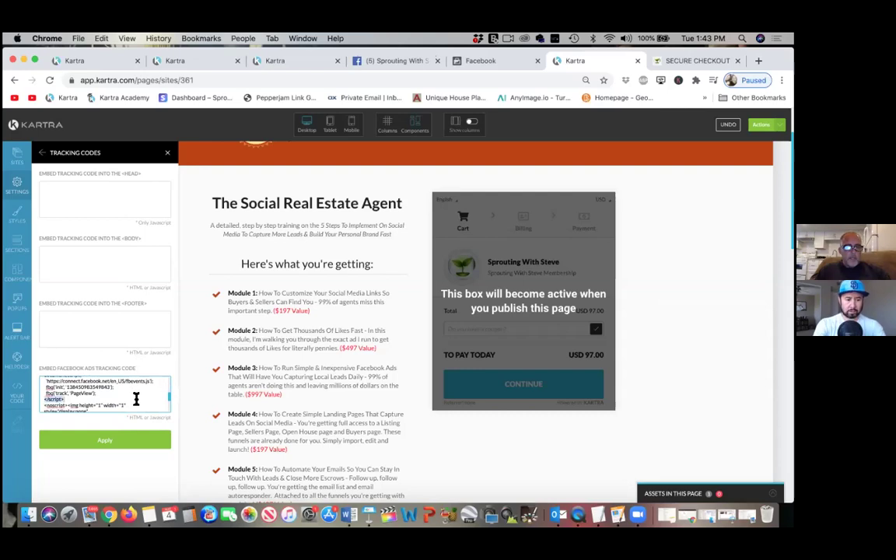
{"action": "key", "text": "super+a"}
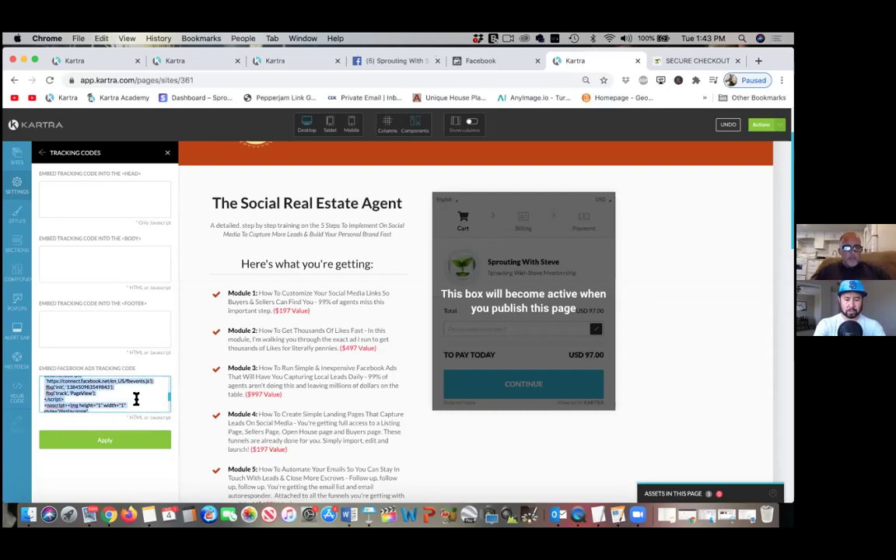
{"action": "key", "text": "super+v"}
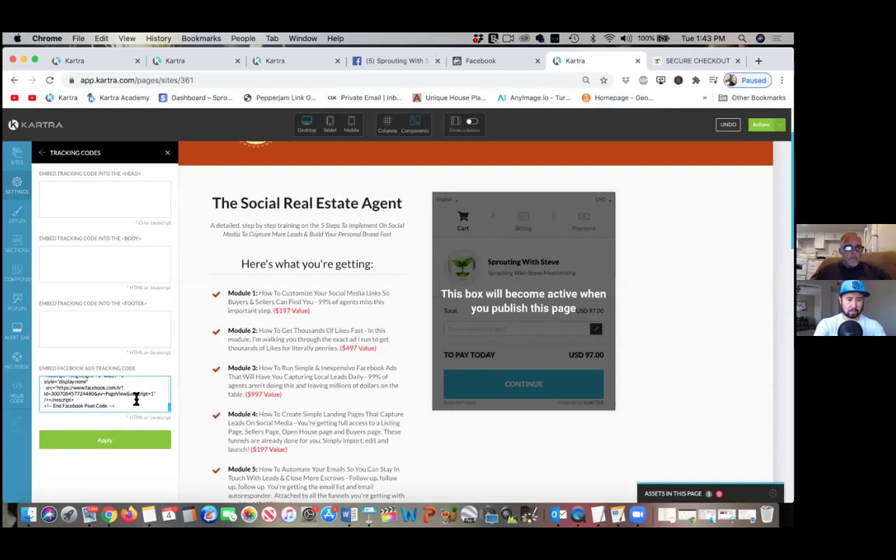
{"action": "scroll", "coordinate": [136, 399], "scroll_direction": "up", "scroll_amount": 2}
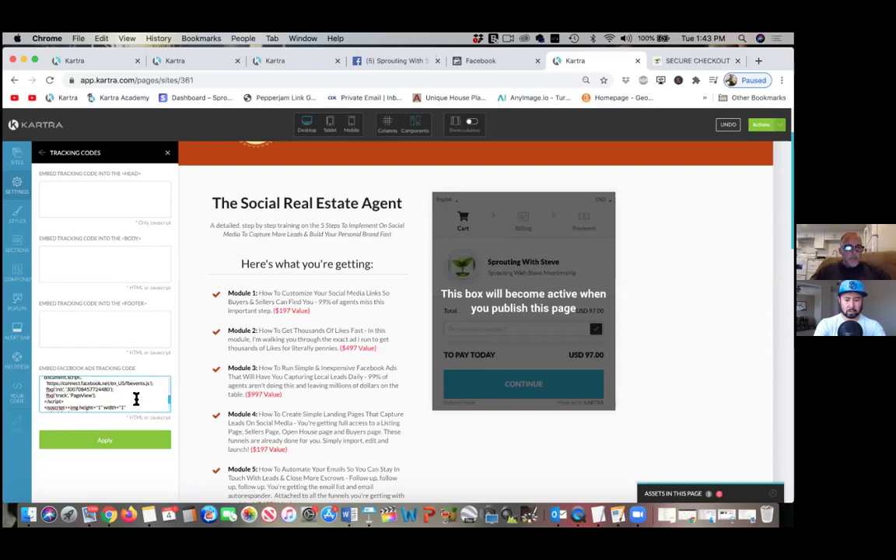
{"action": "left_click", "coordinate": [120, 447]}
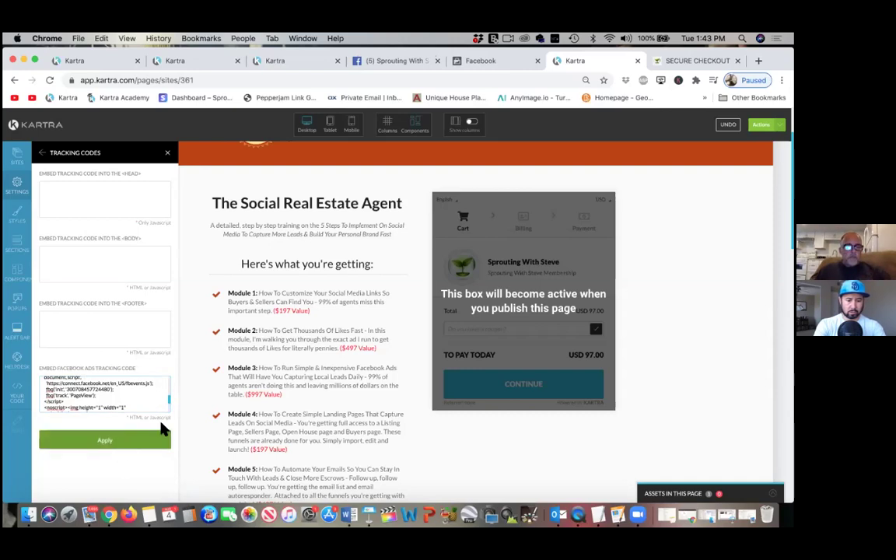
{"action": "left_click", "coordinate": [761, 124]}
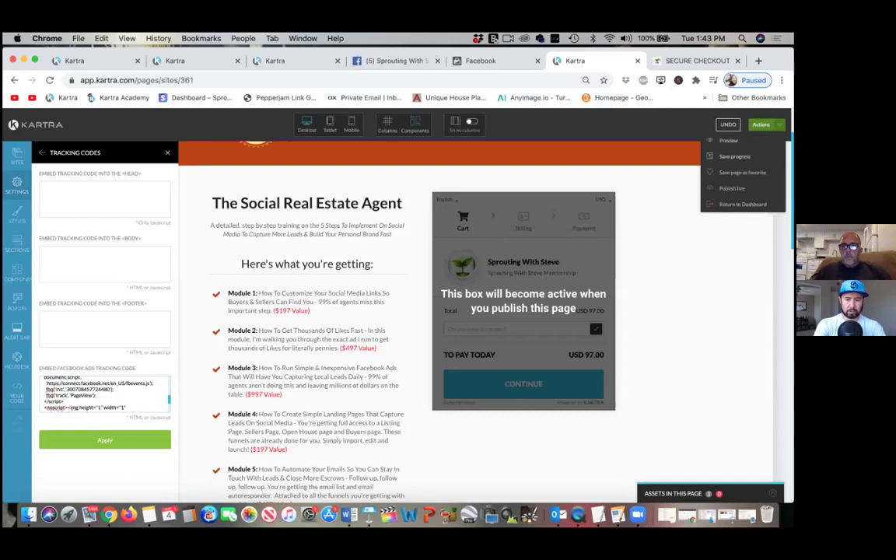
{"action": "left_click", "coordinate": [735, 157]}
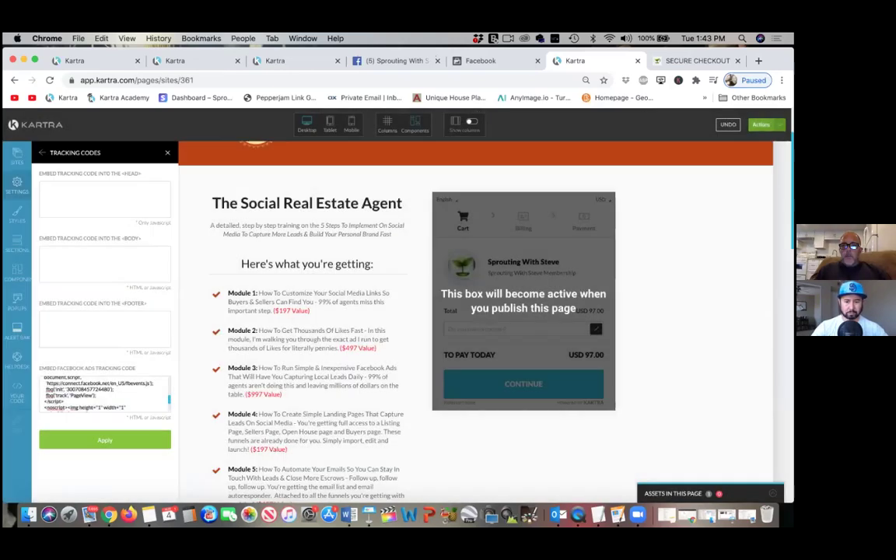
{"action": "left_click", "coordinate": [761, 124]}
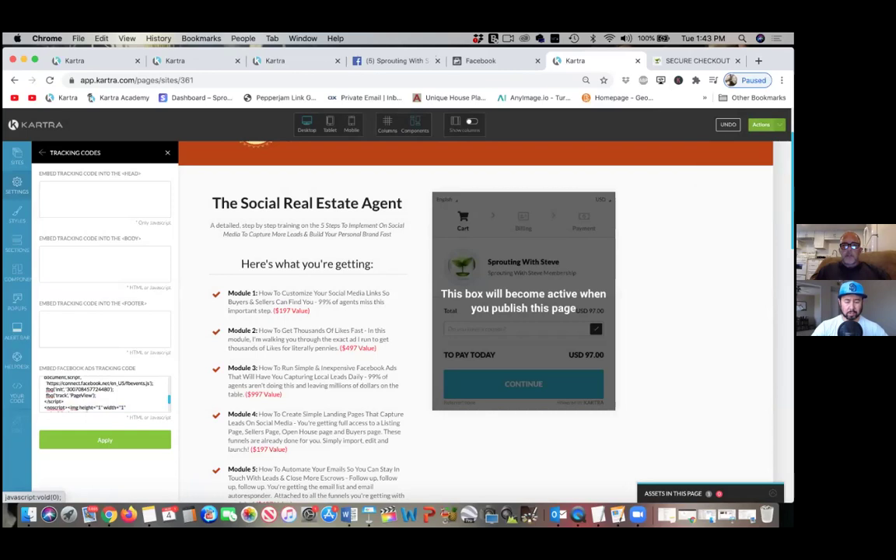
{"action": "left_click", "coordinate": [512, 65]}
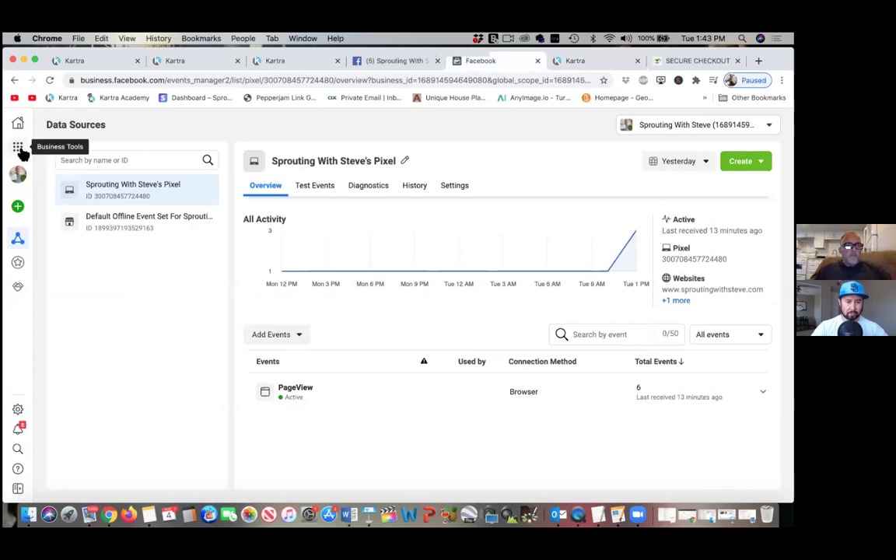
{"action": "left_click", "coordinate": [599, 60]}
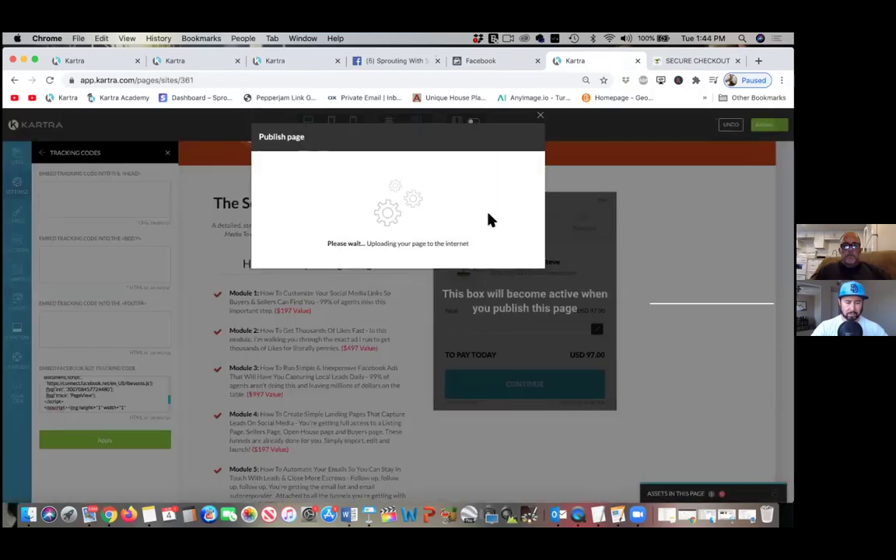
{"action": "left_click", "coordinate": [374, 308]}
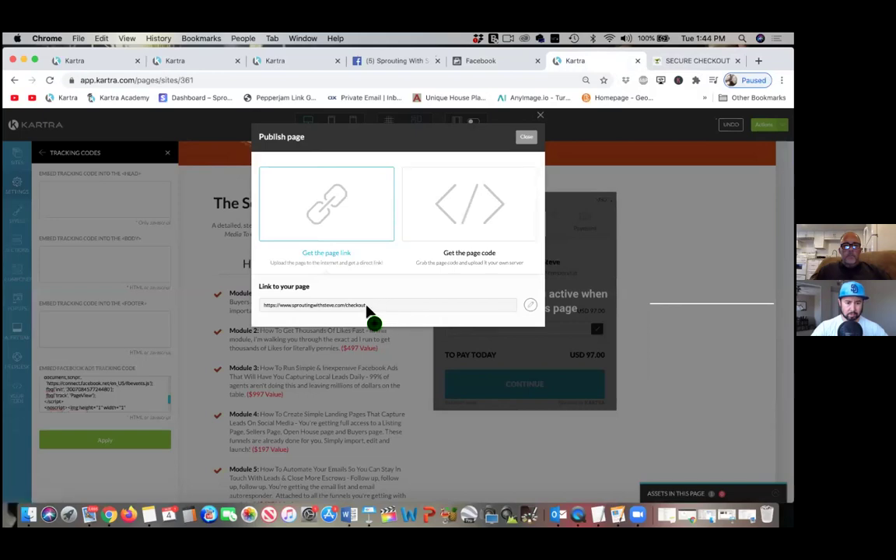
{"action": "left_click_drag", "start_coordinate": [367, 307], "coordinate": [300, 306]}
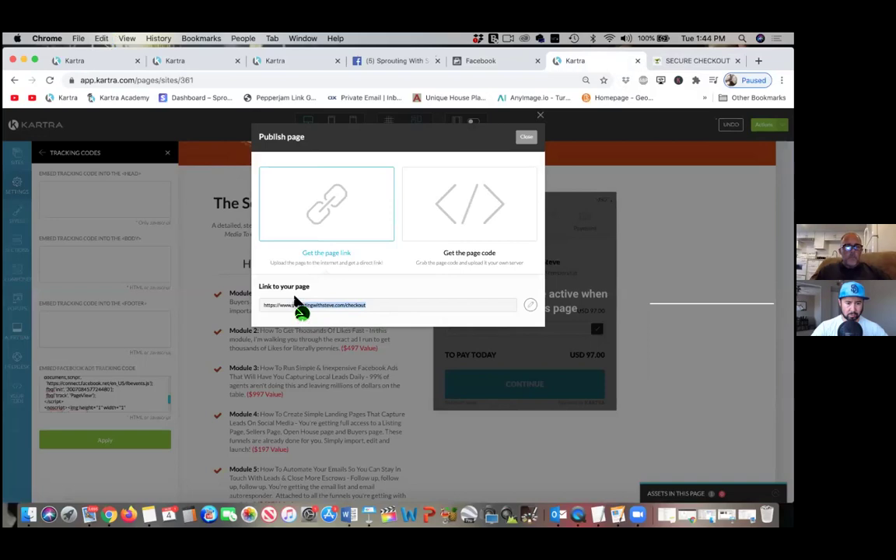
{"action": "left_click", "coordinate": [478, 62]}
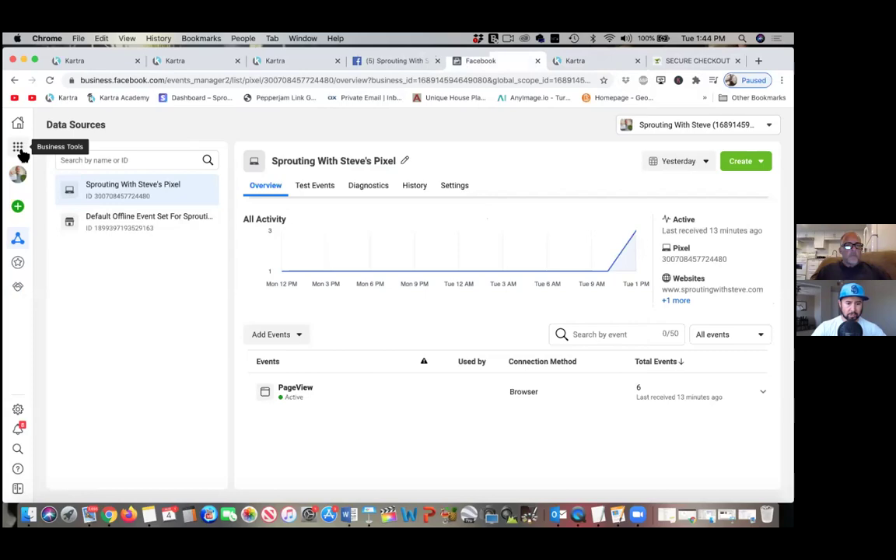
{"action": "mouse_move", "coordinate": [20, 248]}
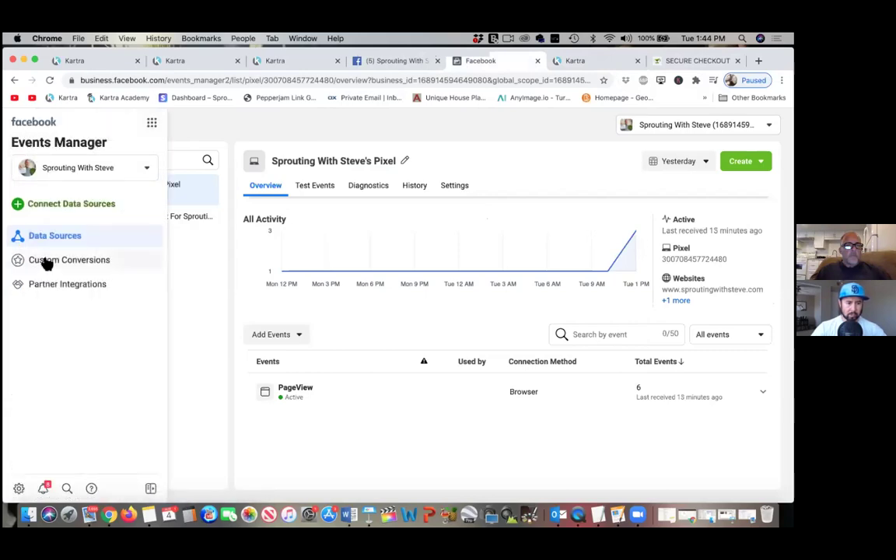
{"action": "left_click", "coordinate": [46, 263]}
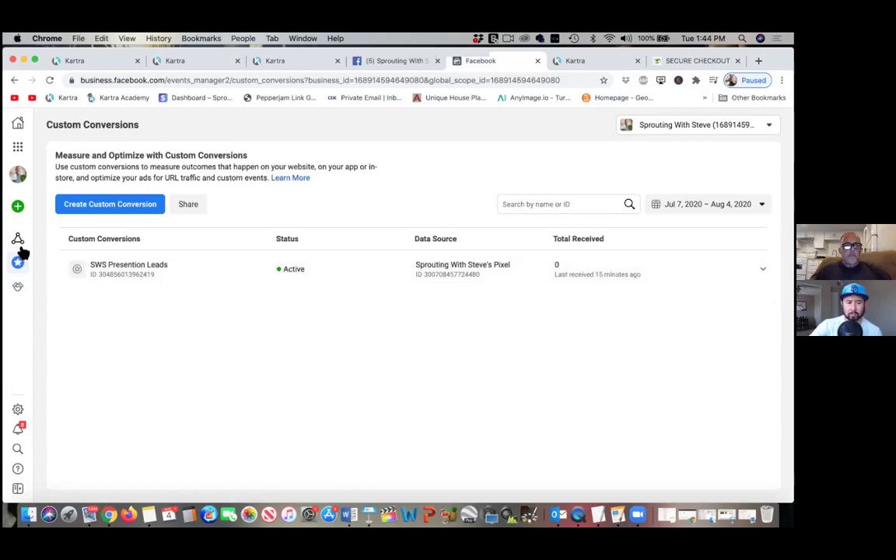
{"action": "mouse_move", "coordinate": [21, 246]}
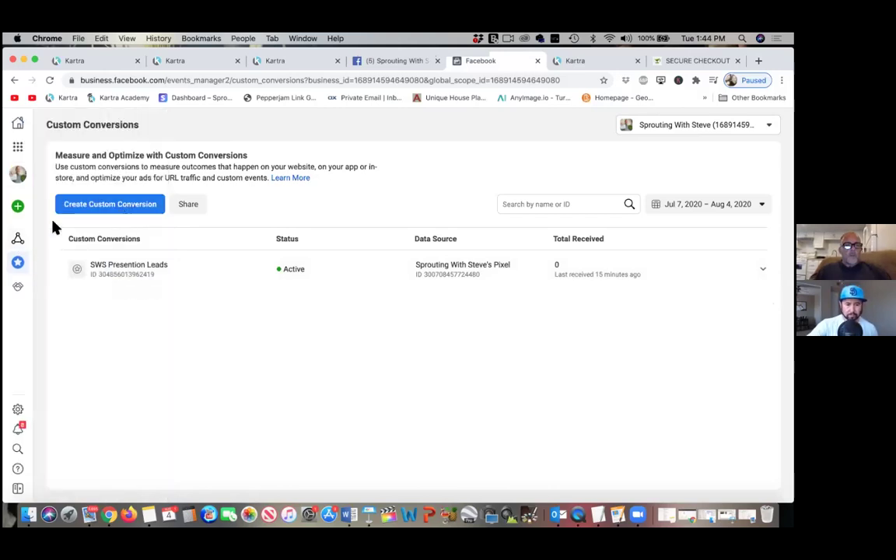
{"action": "left_click", "coordinate": [97, 210]}
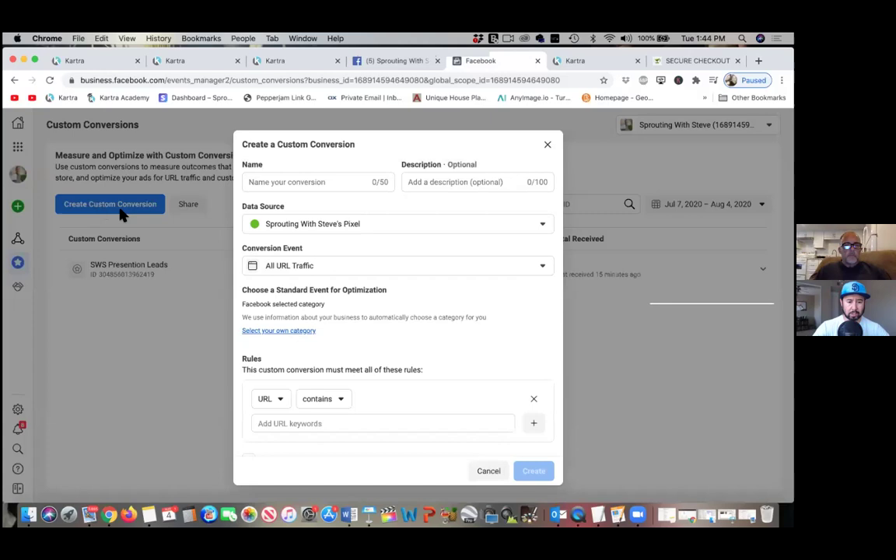
{"action": "left_click", "coordinate": [282, 185]}
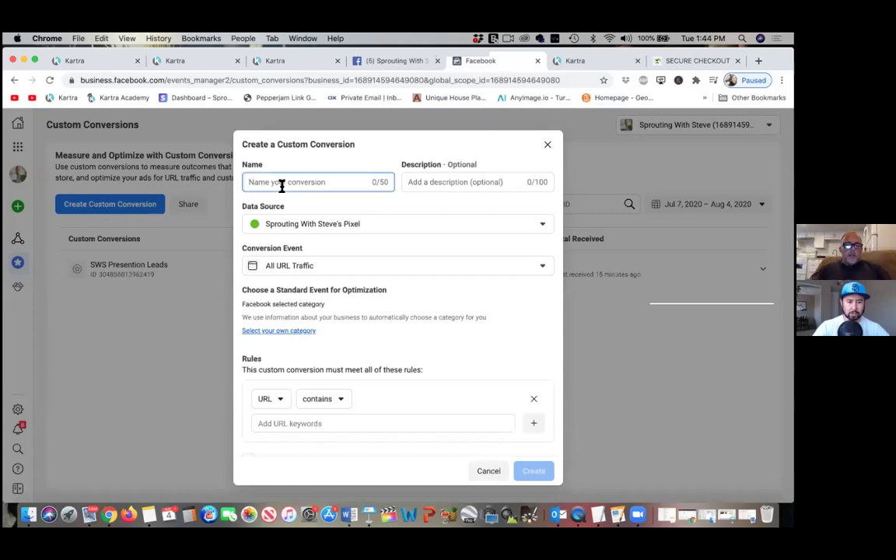
{"action": "type", "text": "SWS"}
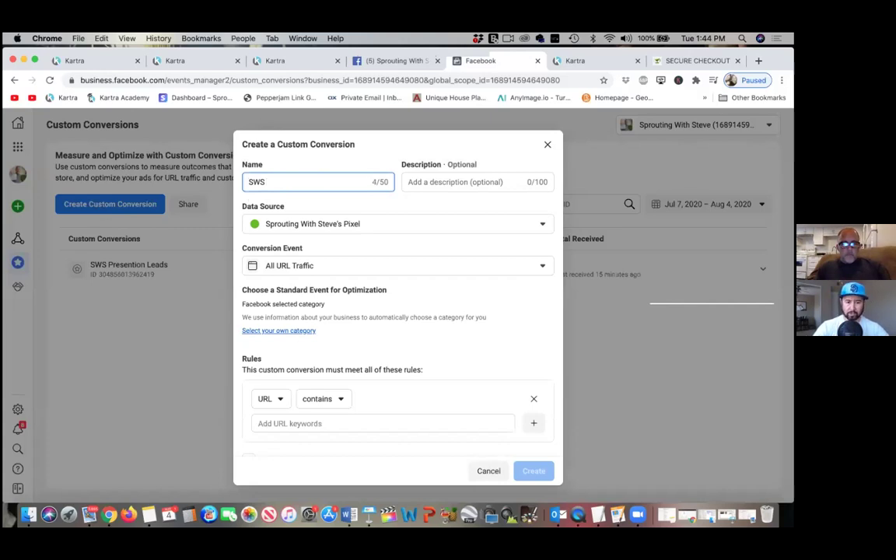
{"action": "type", "text": " A"}
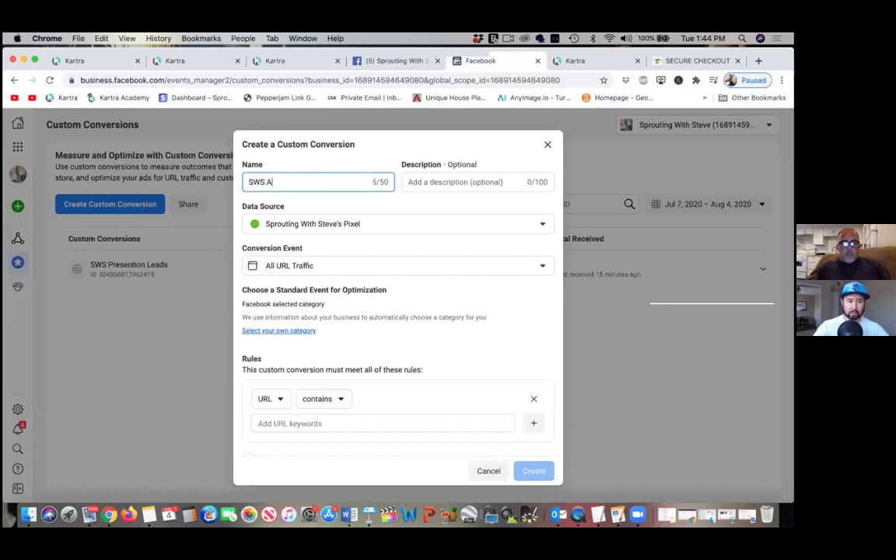
{"action": "type", "text": "TC"}
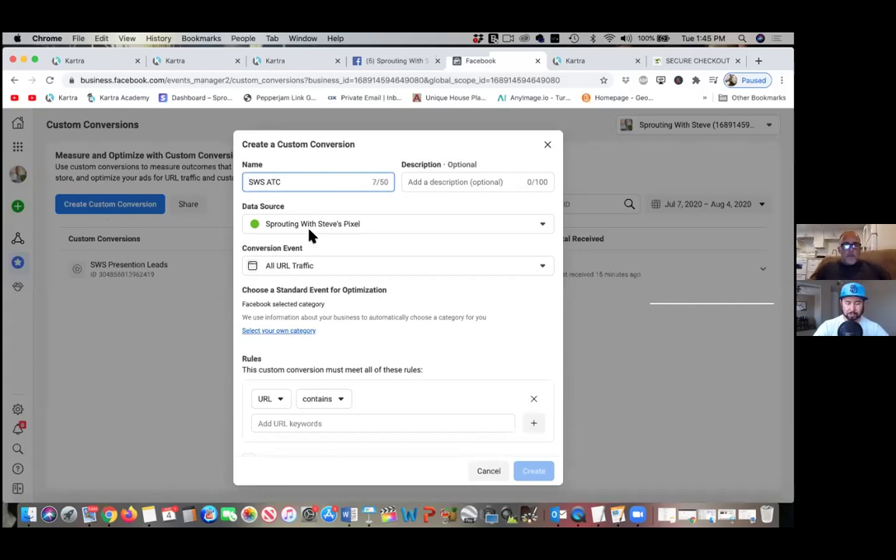
{"action": "left_click", "coordinate": [406, 234]}
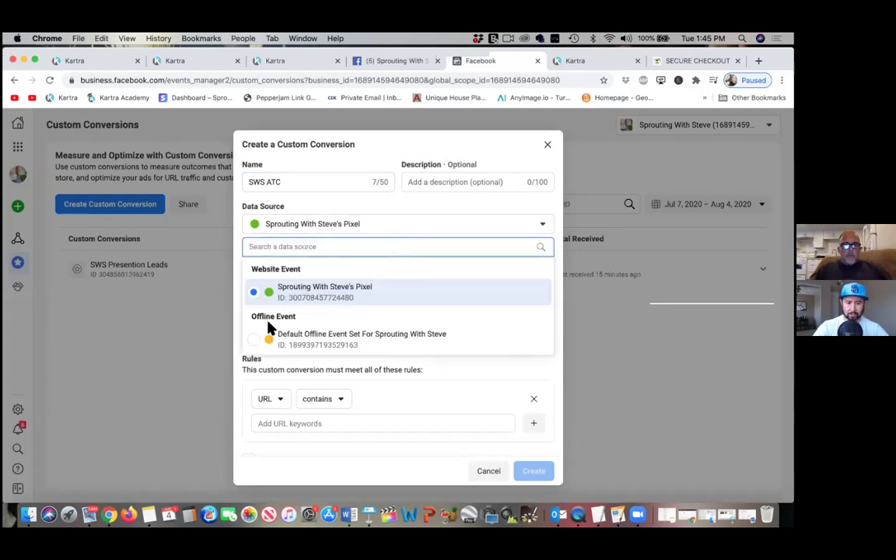
{"action": "left_click", "coordinate": [231, 307]}
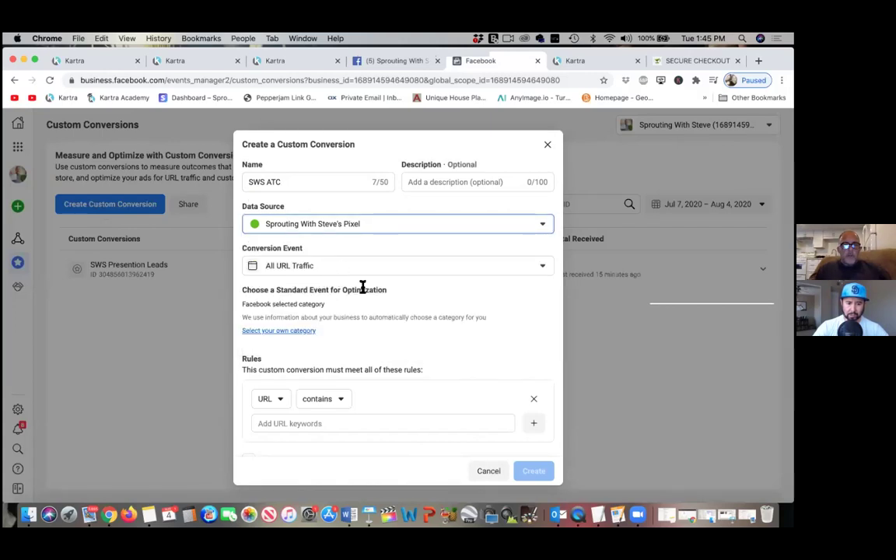
- Choose Add to Cart as the custom conversion's own standard event category for optimization
{"action": "left_click", "coordinate": [297, 333]}
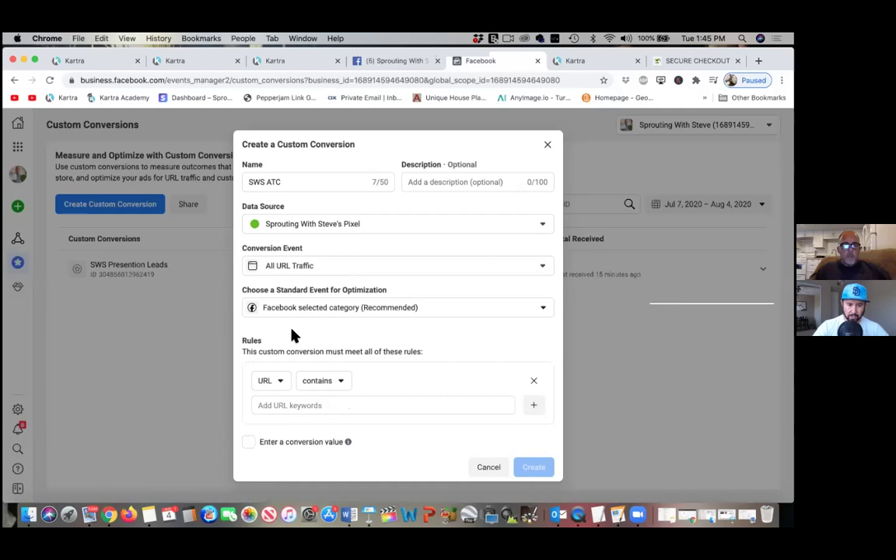
{"action": "left_click", "coordinate": [339, 311]}
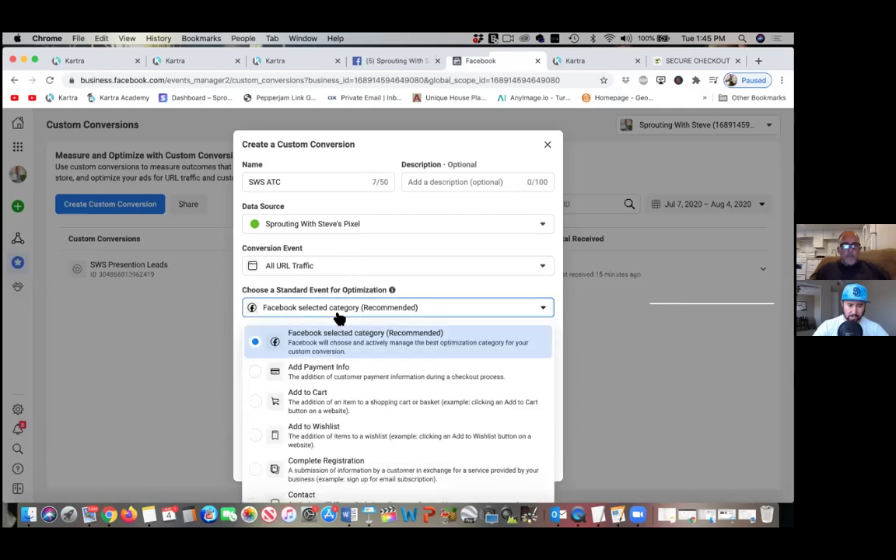
{"action": "left_click", "coordinate": [254, 405]}
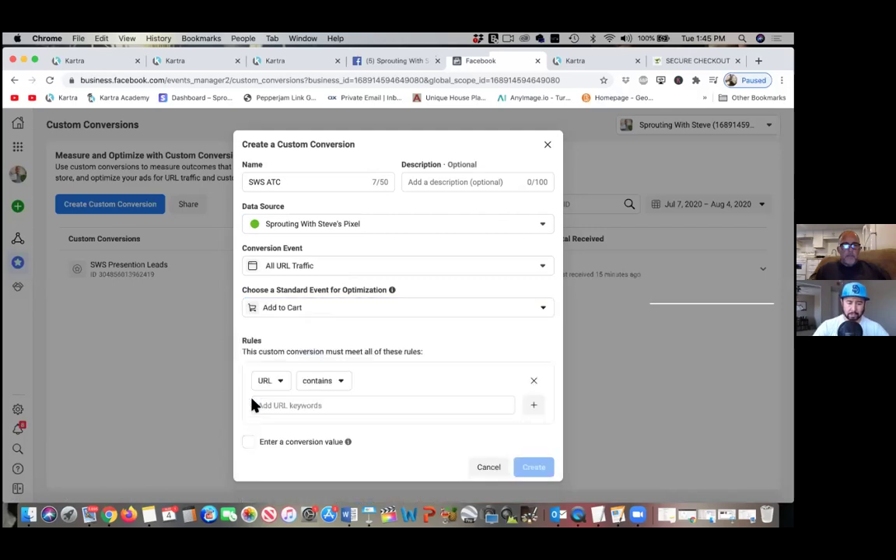
- Set the rule to URL contains sproutingwithsteve.com/checkout and create the custom conversion
{"action": "left_click", "coordinate": [281, 405]}
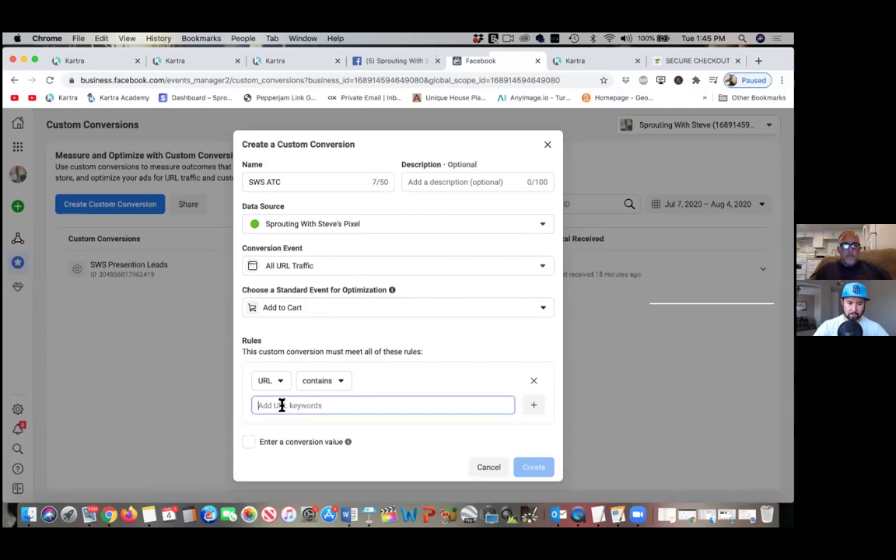
{"action": "type", "text": "sproutingwithsteve.com/checkout"}
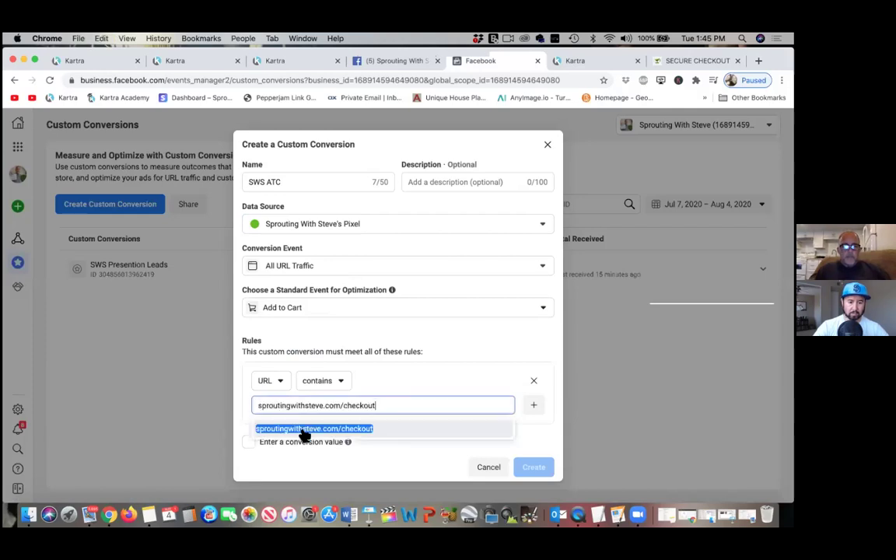
{"action": "left_click", "coordinate": [302, 429]}
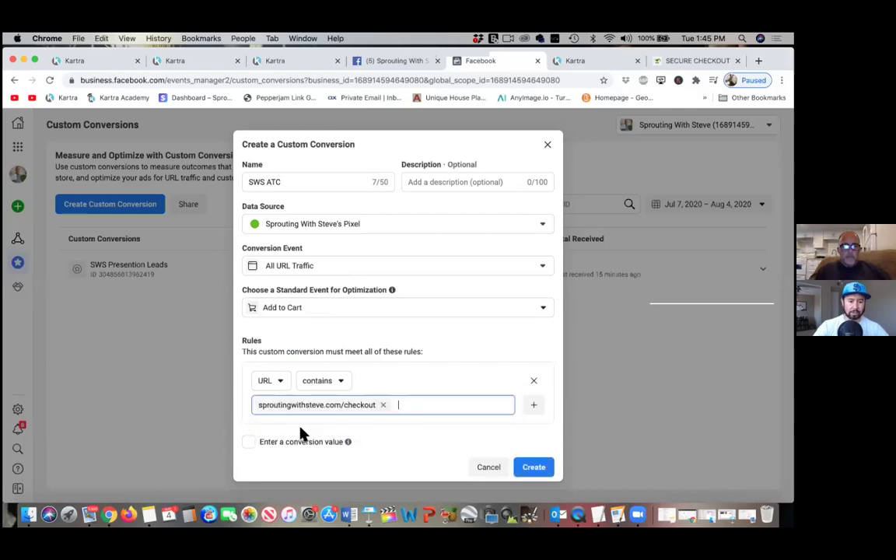
{"action": "left_click", "coordinate": [528, 469]}
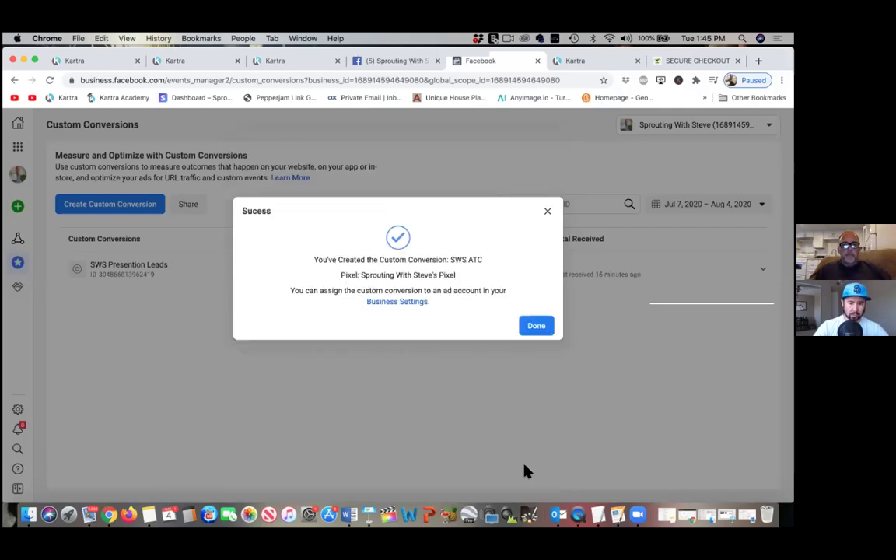
{"action": "left_click", "coordinate": [537, 327]}
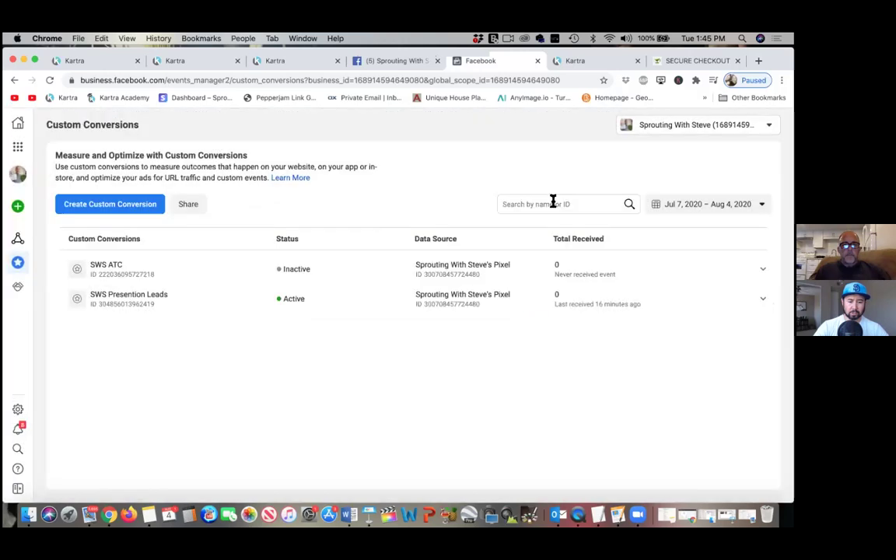
- Reload the live checkout page to fire the pixel, and refresh the Custom Conversions list in Events Manager to check the SWS ATC status
{"action": "left_click", "coordinate": [599, 64]}
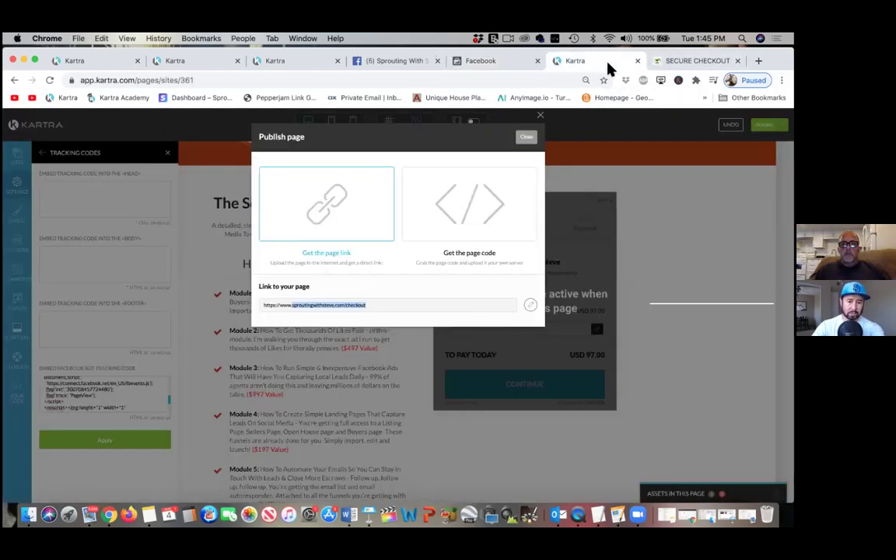
{"action": "left_click", "coordinate": [679, 60]}
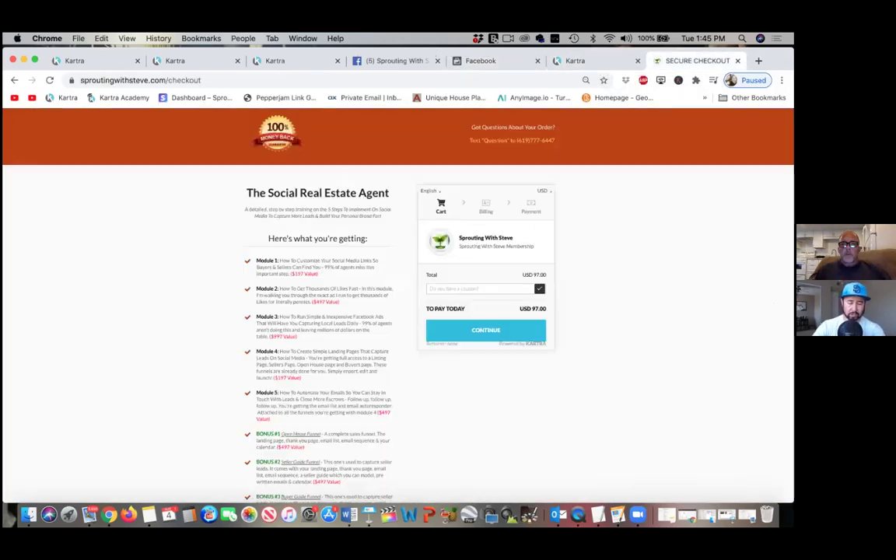
{"action": "left_click", "coordinate": [555, 80]}
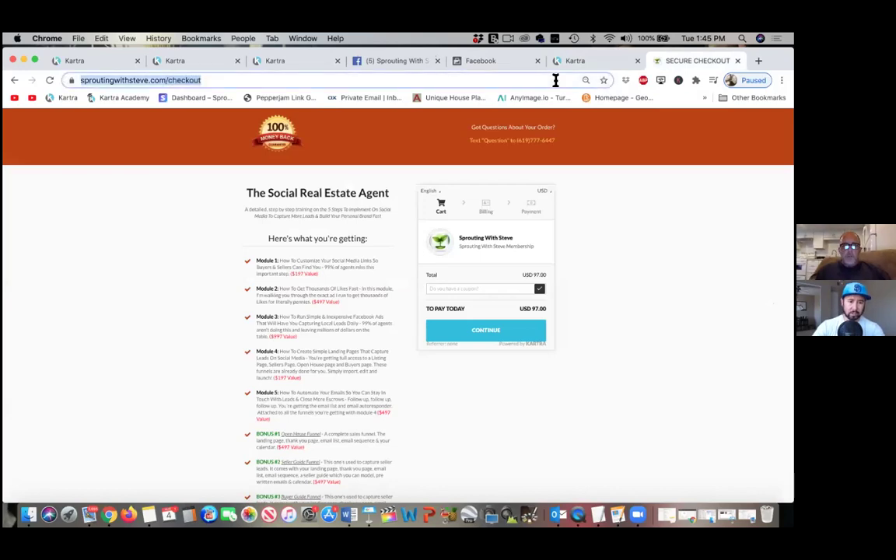
{"action": "key", "text": "Return"}
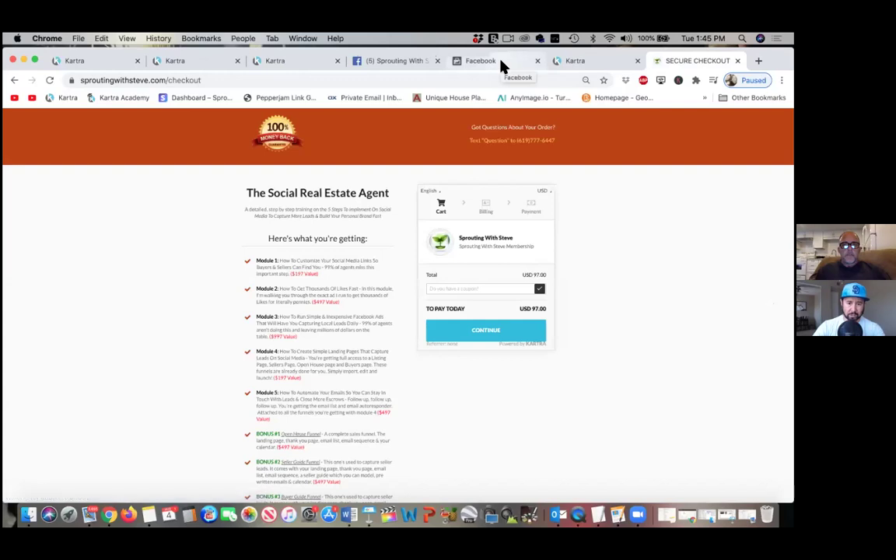
{"action": "left_click", "coordinate": [501, 64]}
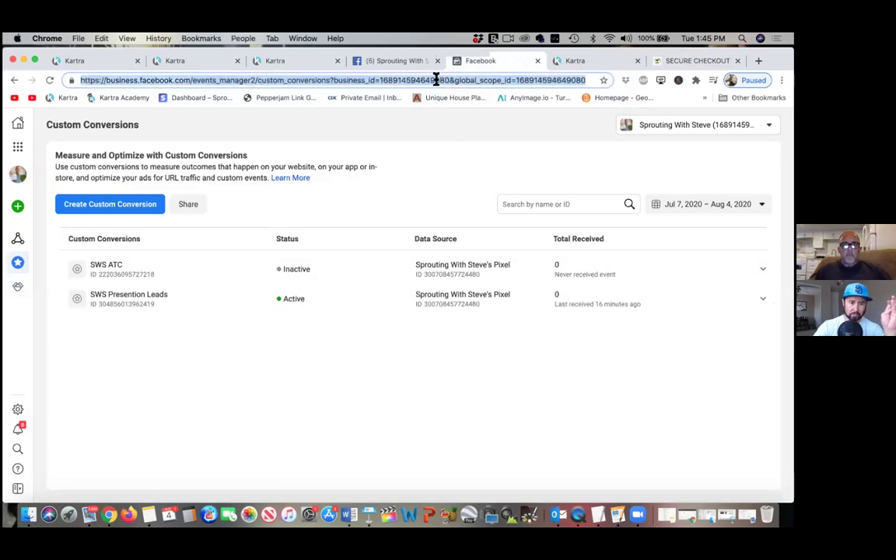
{"action": "key", "text": "Return"}
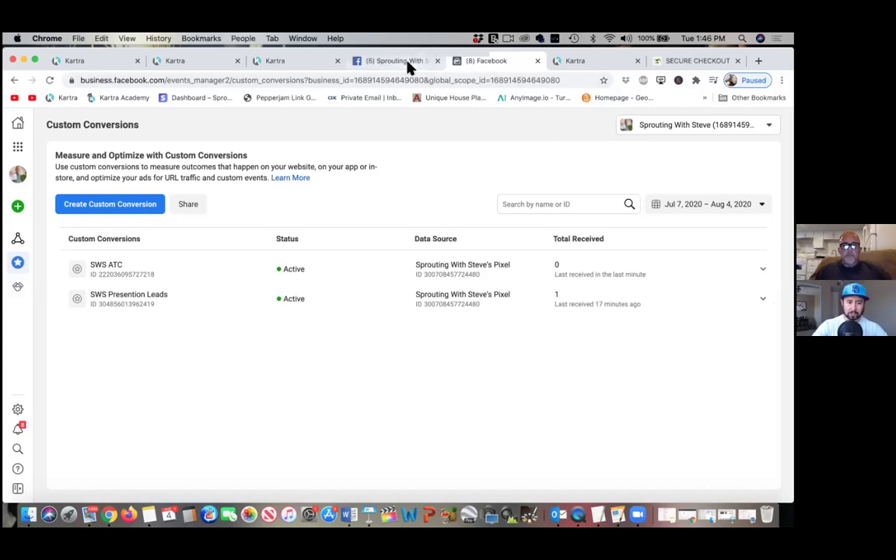
- Open Ads Manager for Sprouting With Steve and add its page to the bookmarks bar after Kartra Academy
{"action": "left_click", "coordinate": [18, 149]}
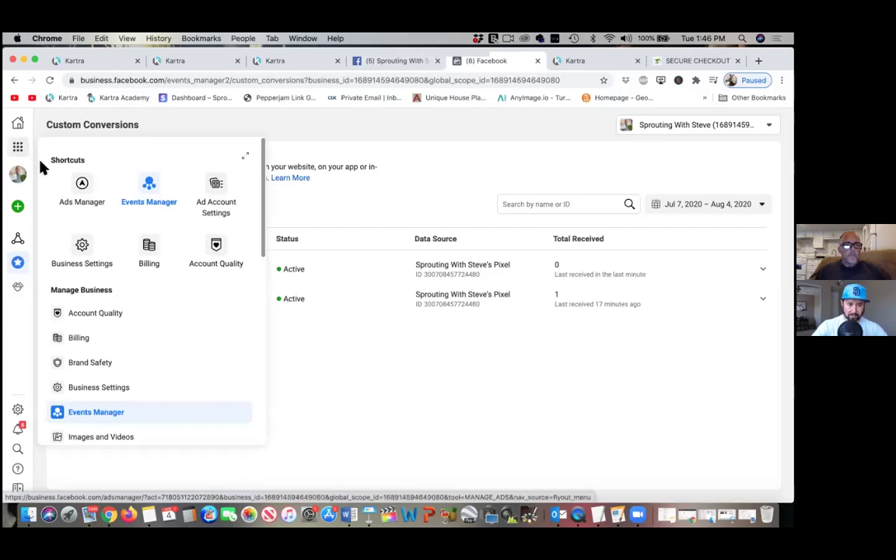
{"action": "left_click", "coordinate": [80, 183]}
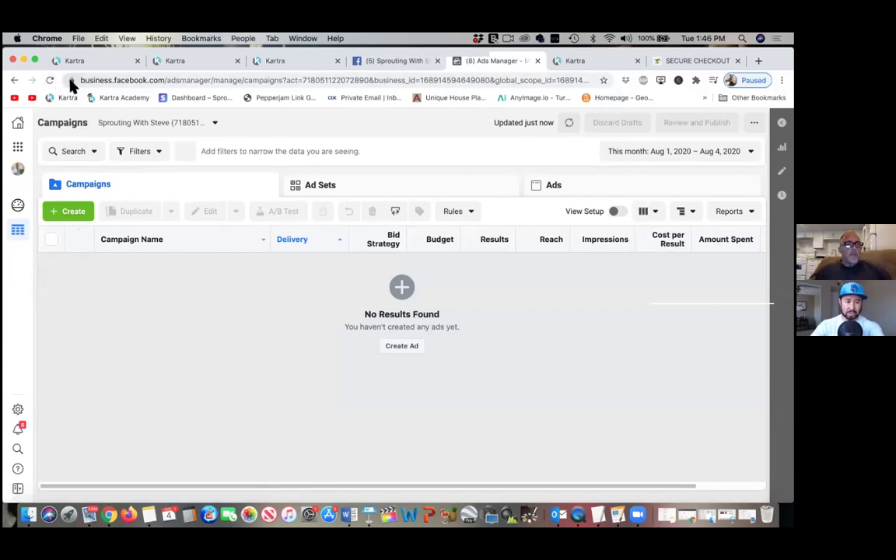
{"action": "left_click_drag", "start_coordinate": [71, 82], "coordinate": [156, 96]}
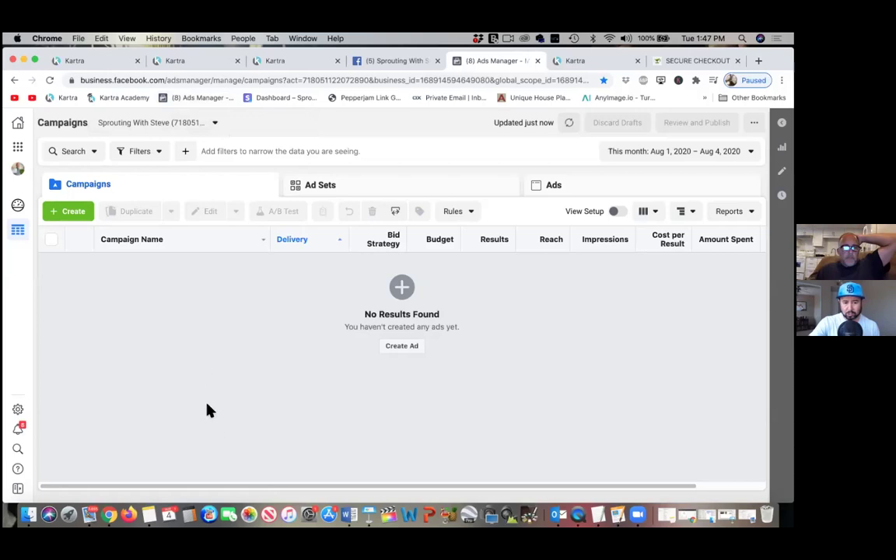
- Review the column presets and the Customize Columns options for the campaigns table
{"action": "left_click_drag", "start_coordinate": [218, 487], "coordinate": [248, 473]}
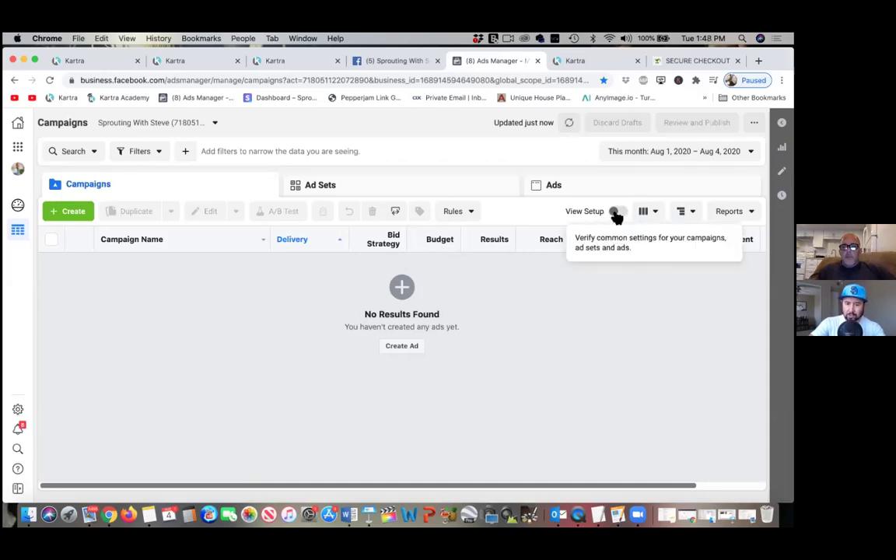
{"action": "left_click", "coordinate": [653, 213]}
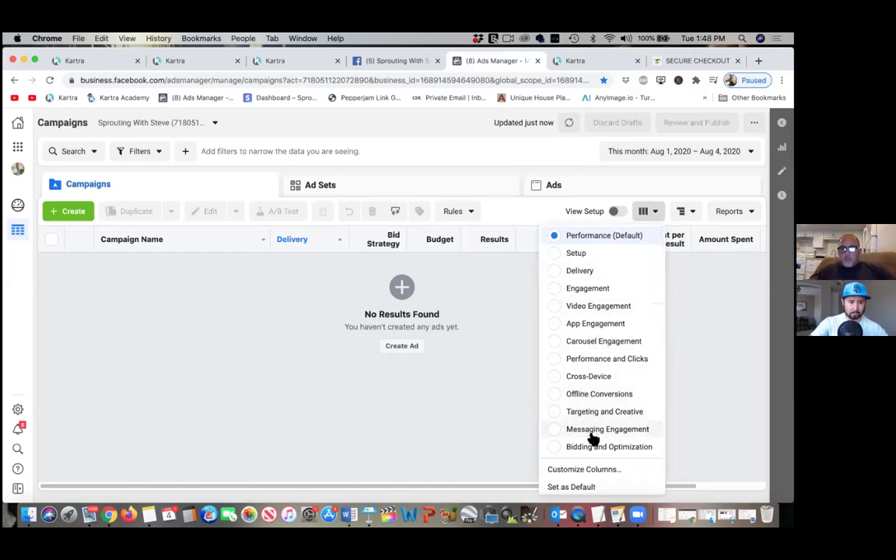
{"action": "left_click", "coordinate": [590, 471]}
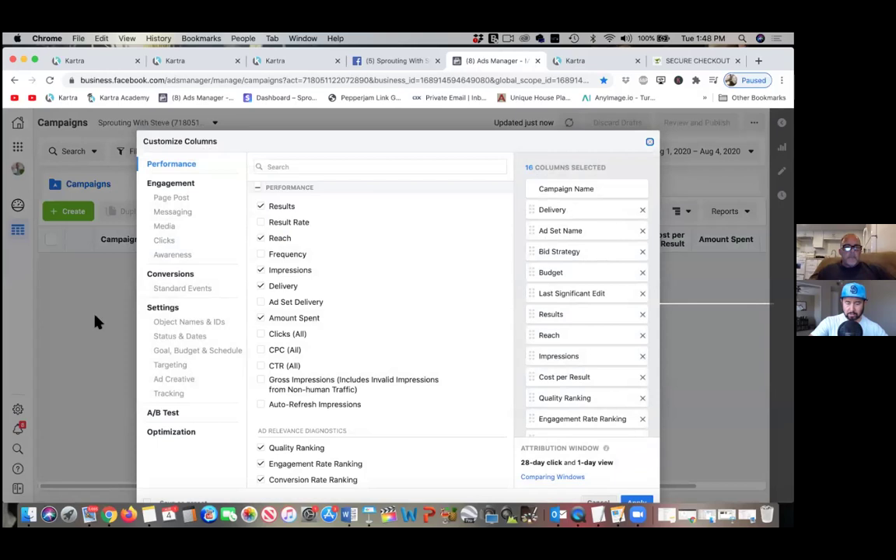
{"action": "left_click", "coordinate": [651, 144]}
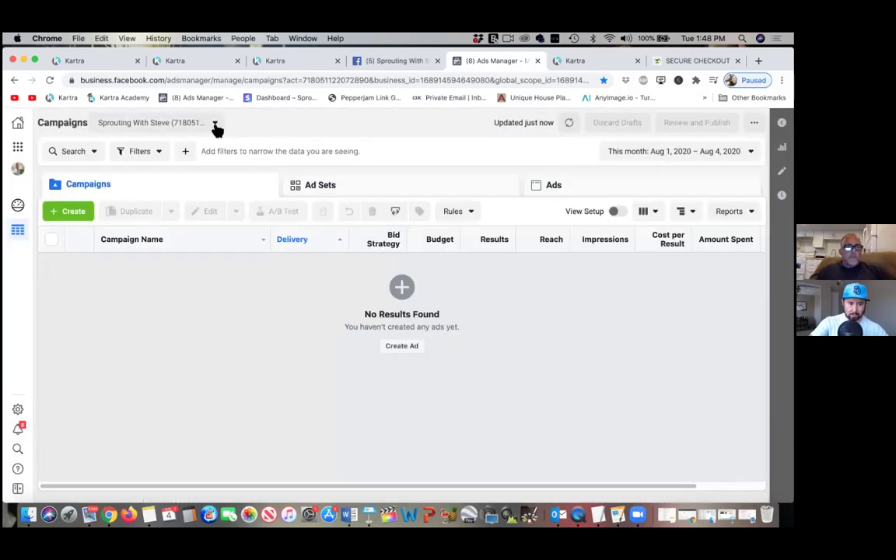
- Check which ad accounts and business profiles are available for switching in Ads Manager
{"action": "left_click", "coordinate": [214, 124]}
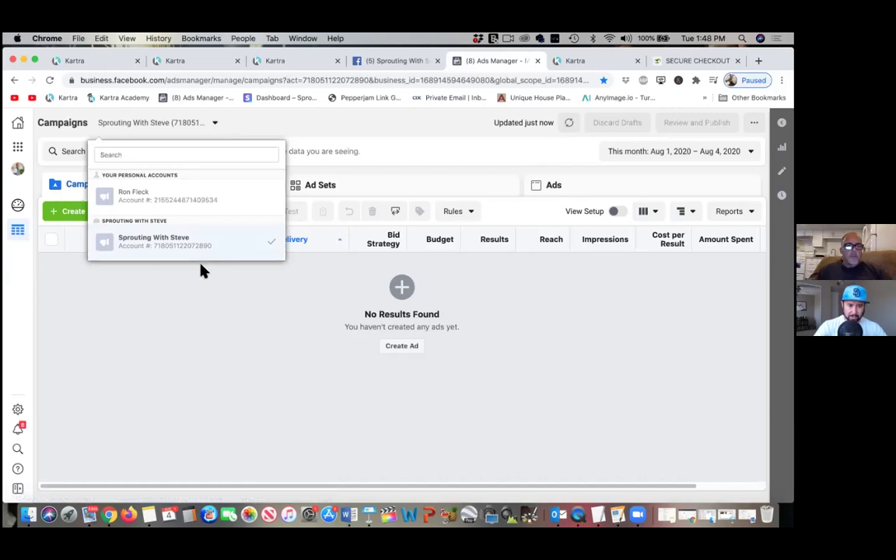
{"action": "left_click", "coordinate": [24, 171]}
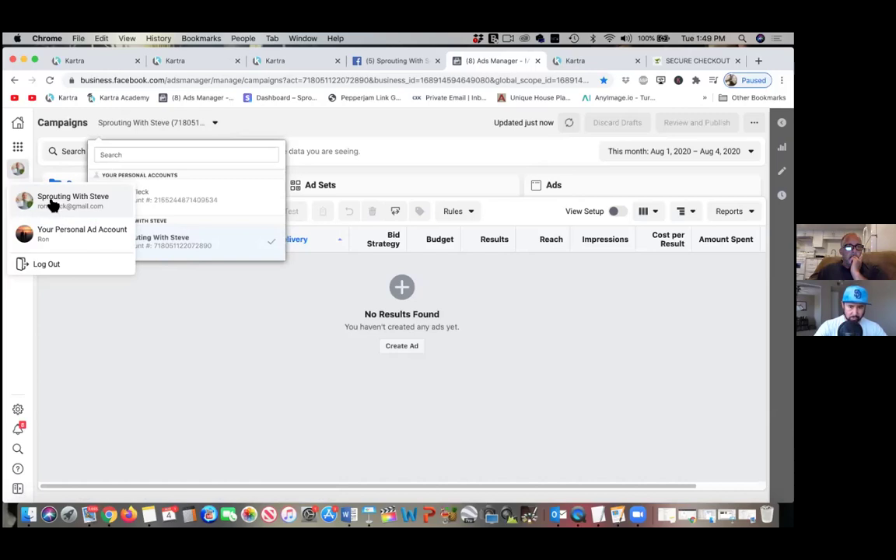
{"action": "left_click", "coordinate": [74, 279]}
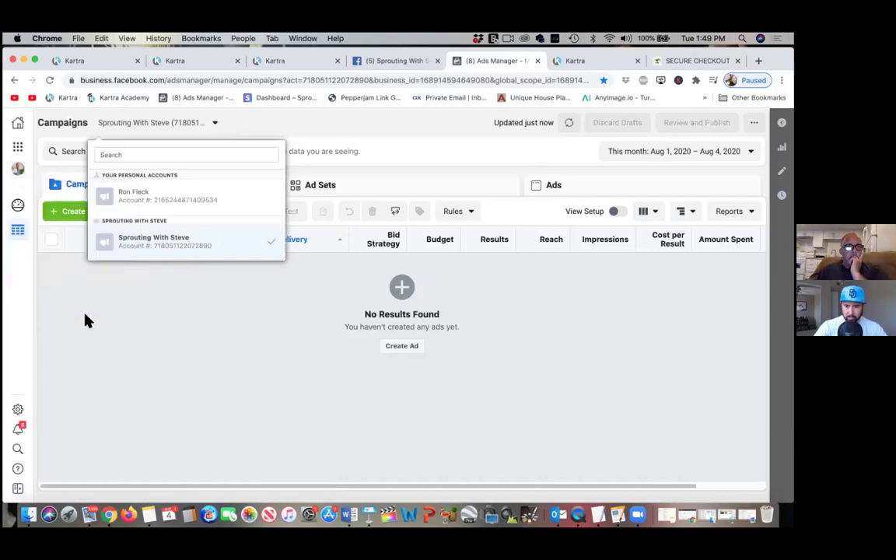
- Try removing the Last Significant Edit, Quality Ranking, Engagement Rate Ranking, Conversion Rate Ranking, Results and Cost per Result columns from the campaigns table
{"action": "left_click", "coordinate": [215, 278]}
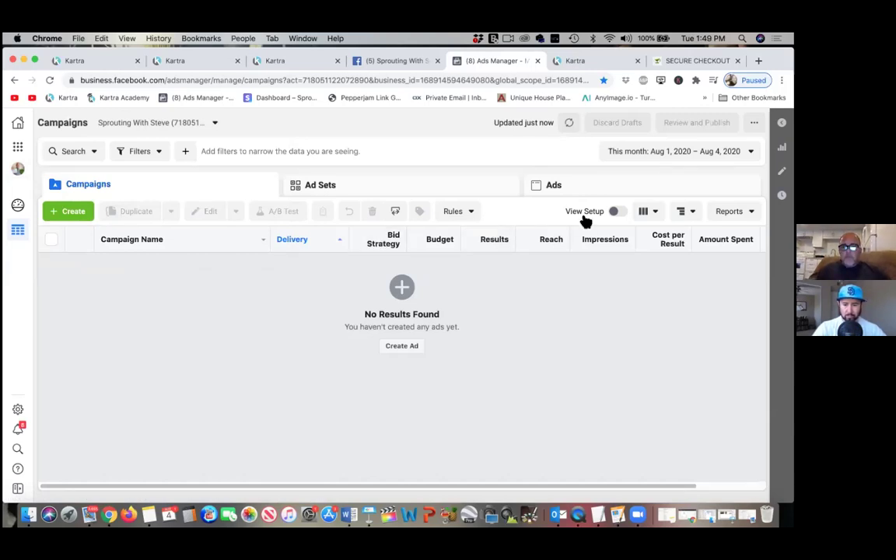
{"action": "left_click", "coordinate": [647, 214]}
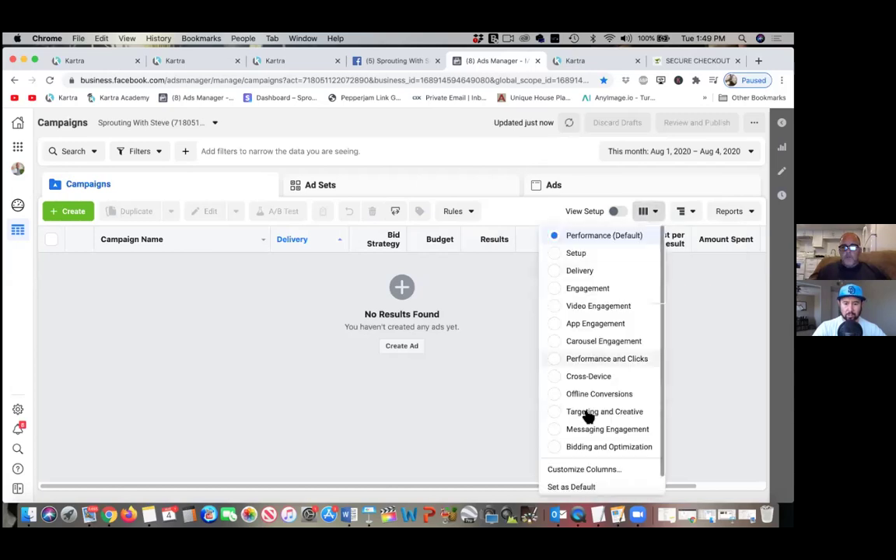
{"action": "left_click", "coordinate": [579, 469]}
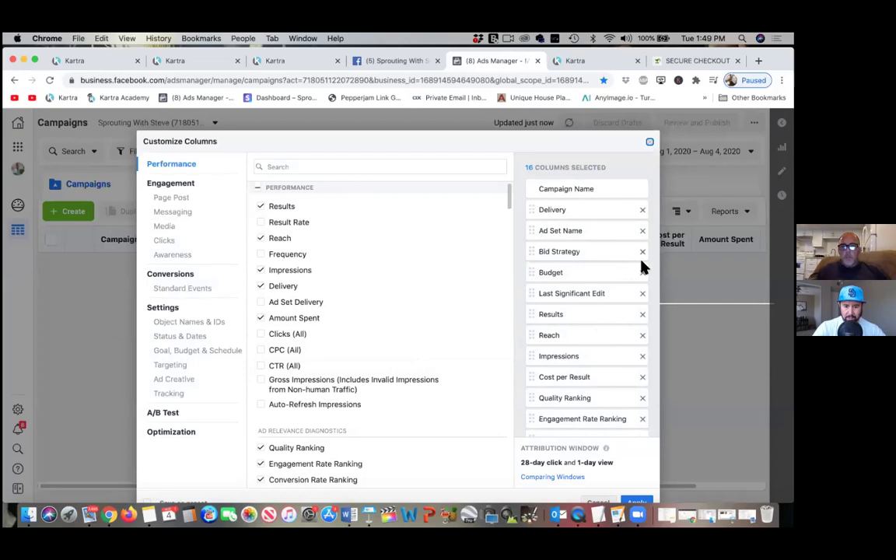
{"action": "left_click", "coordinate": [642, 294]}
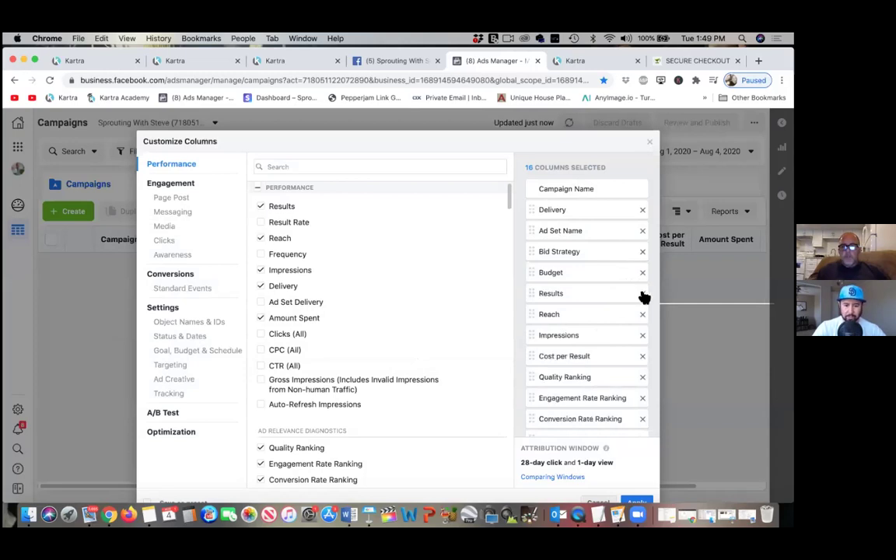
{"action": "left_click", "coordinate": [643, 379]}
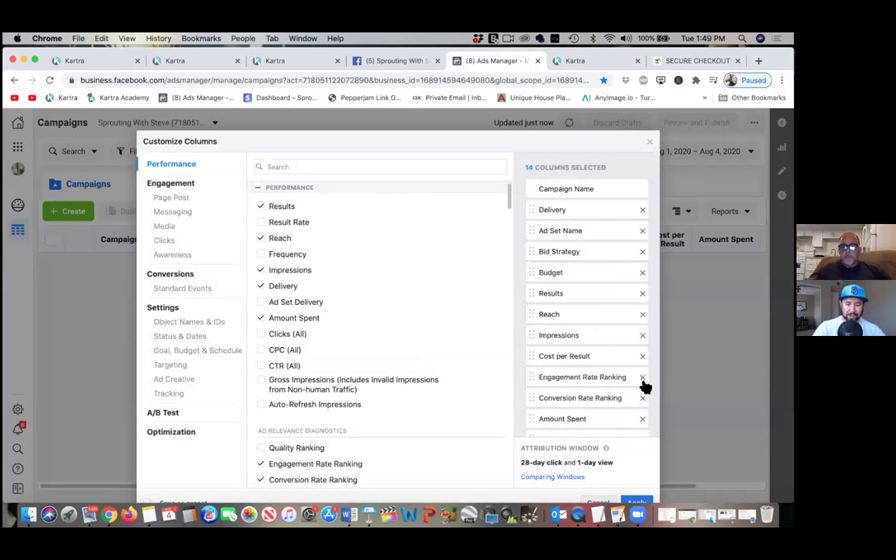
{"action": "left_click", "coordinate": [644, 379]}
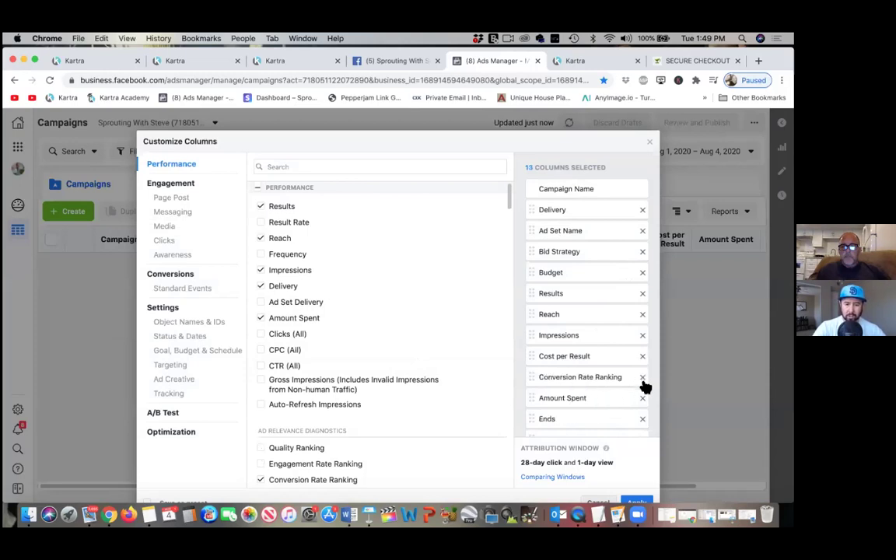
{"action": "left_click", "coordinate": [643, 379]}
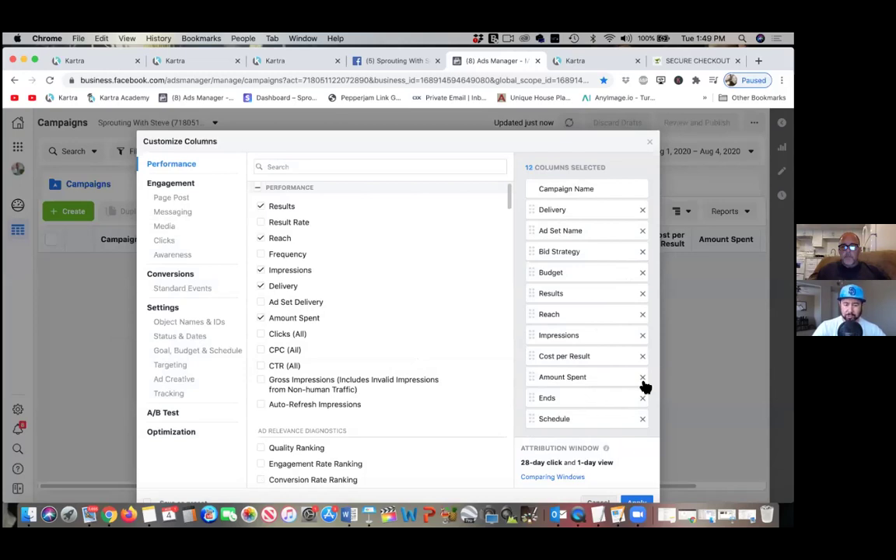
{"action": "left_click", "coordinate": [643, 294]}
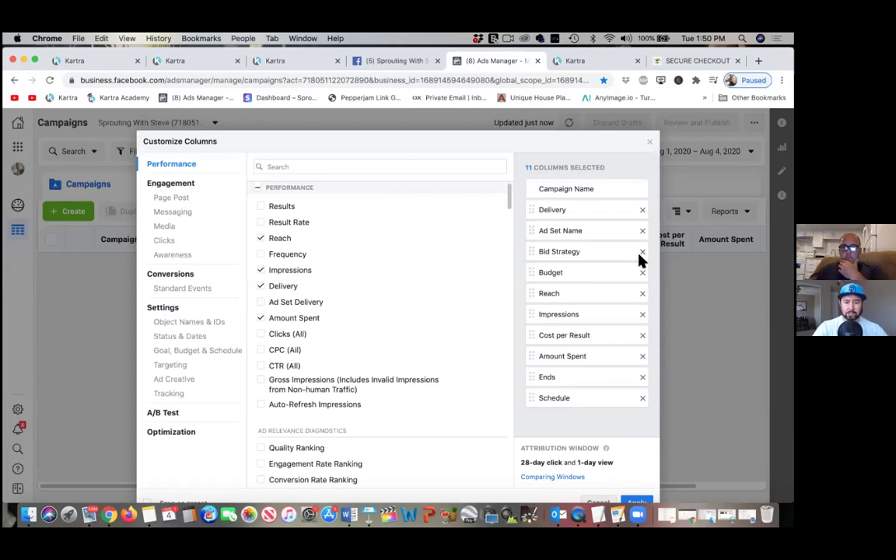
{"action": "left_click", "coordinate": [643, 336]}
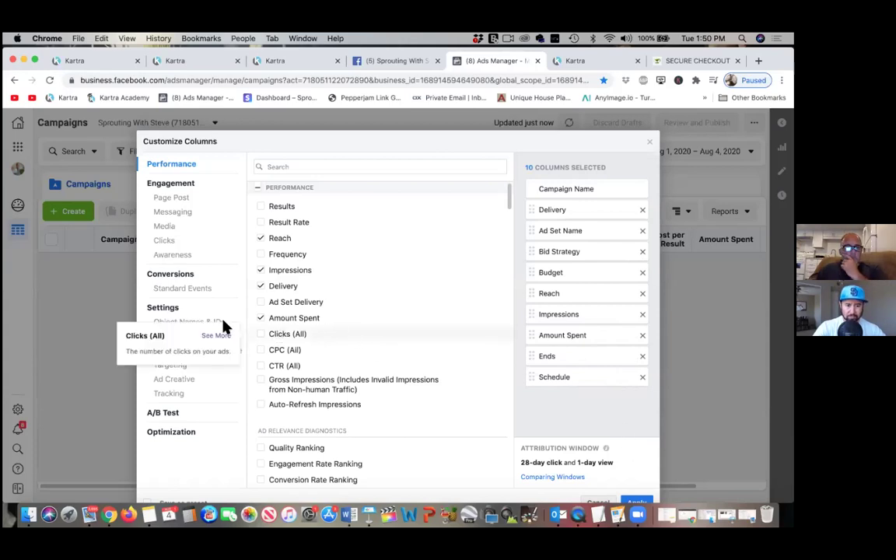
- Review the Standard Events conversion metrics available as columns, and discard the column customization
{"action": "left_click", "coordinate": [198, 293]}
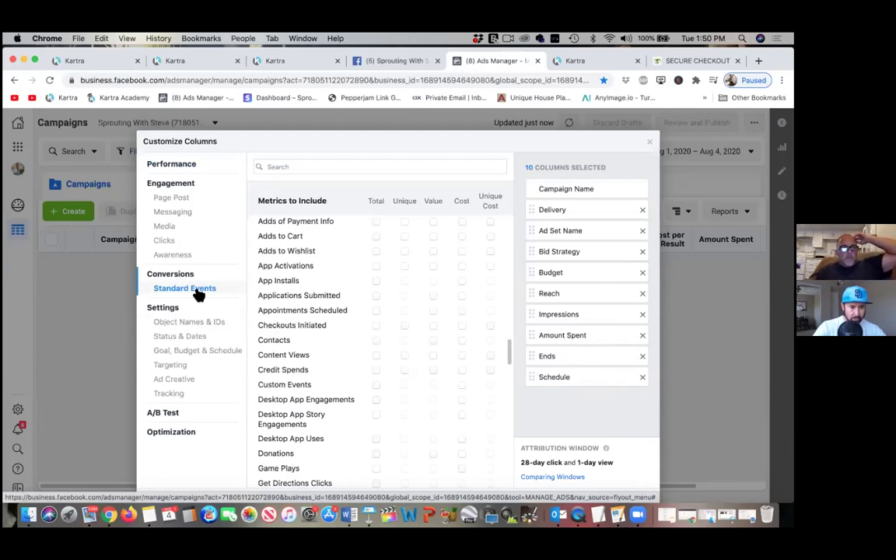
{"action": "scroll", "coordinate": [198, 294], "scroll_direction": "down", "scroll_amount": 1}
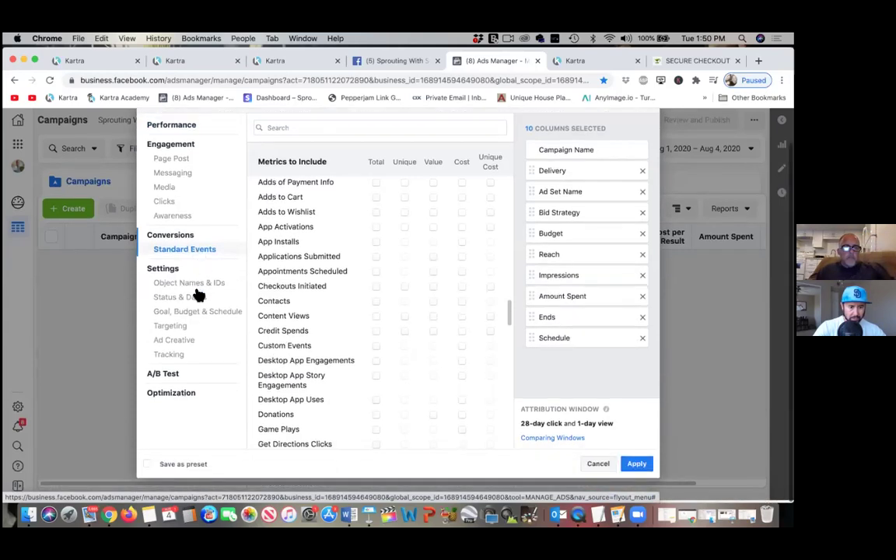
{"action": "scroll", "coordinate": [209, 270], "scroll_direction": "up", "scroll_amount": 1}
{"action": "scroll", "coordinate": [208, 270], "scroll_direction": "down", "scroll_amount": 1}
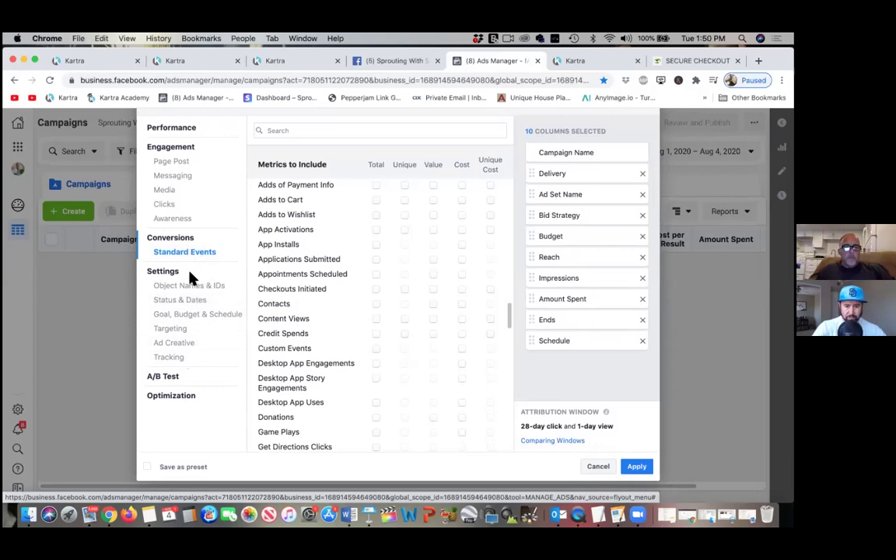
{"action": "left_click", "coordinate": [598, 468]}
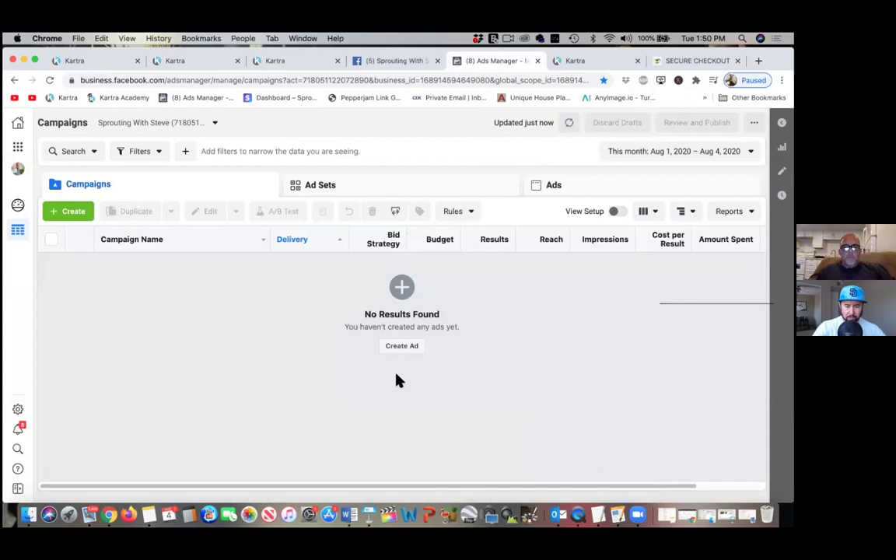
{"action": "left_click", "coordinate": [655, 212]}
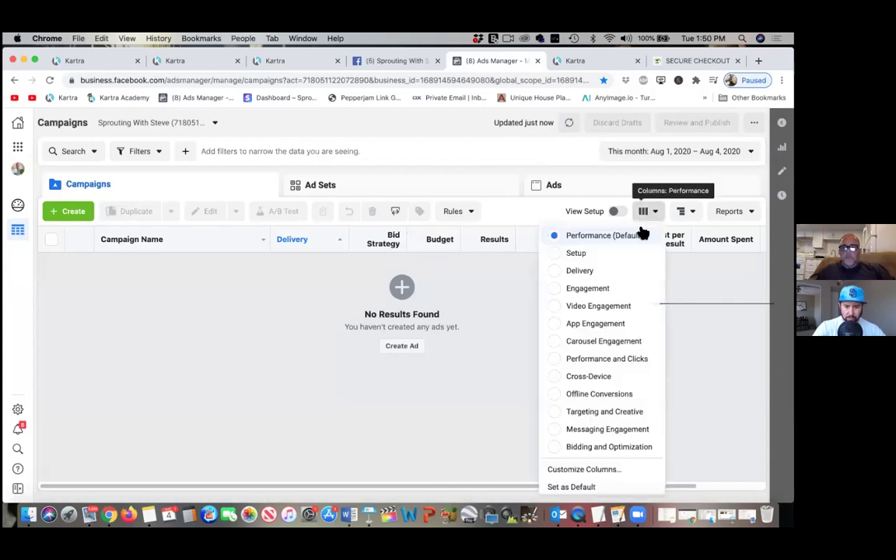
{"action": "left_click", "coordinate": [590, 473]}
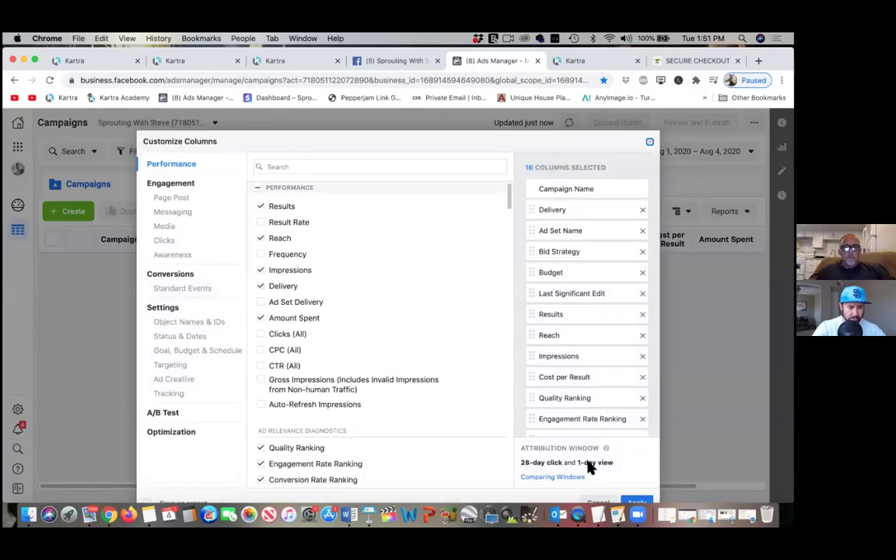
{"action": "left_click", "coordinate": [601, 502]}
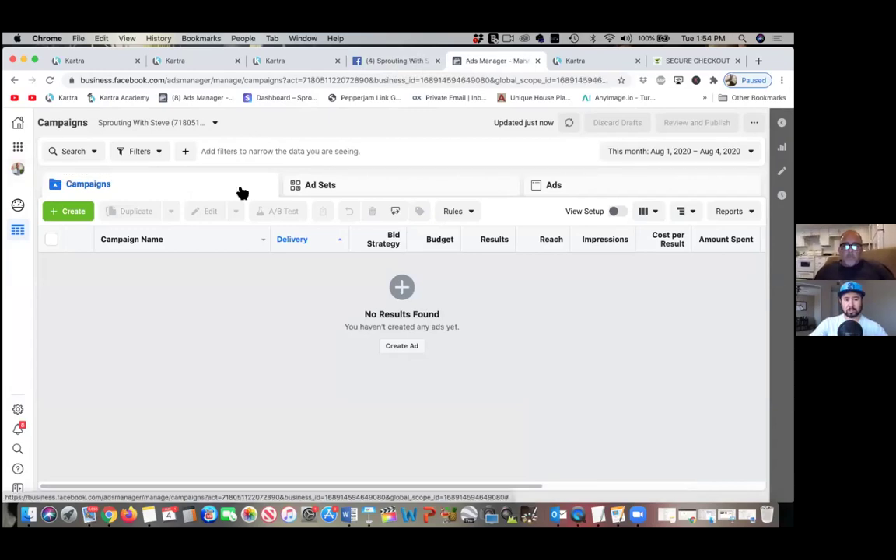
- Start a new campaign, bookmark its creation page beside the existing Ads Manager bookmark, and test both bookmarks
{"action": "left_click", "coordinate": [69, 215]}
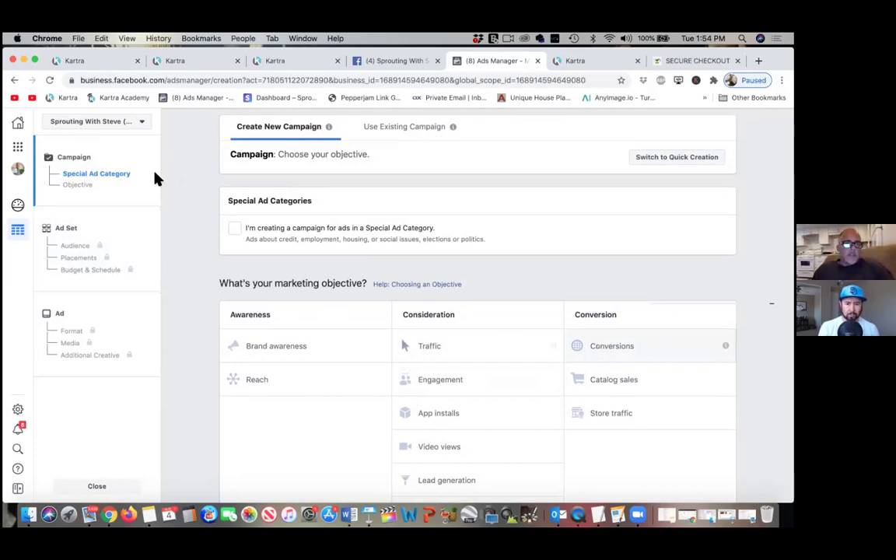
{"action": "left_click_drag", "start_coordinate": [71, 82], "coordinate": [242, 94]}
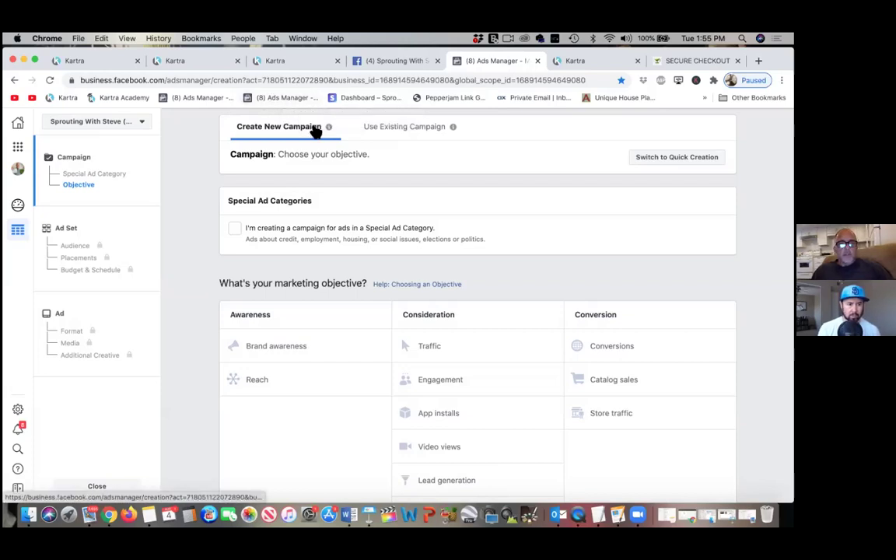
{"action": "left_click", "coordinate": [208, 101]}
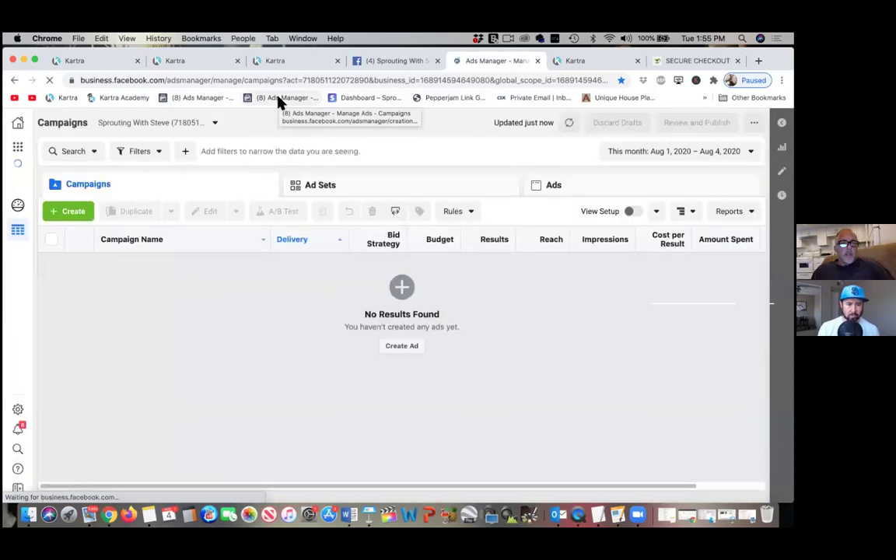
{"action": "left_click", "coordinate": [280, 98]}
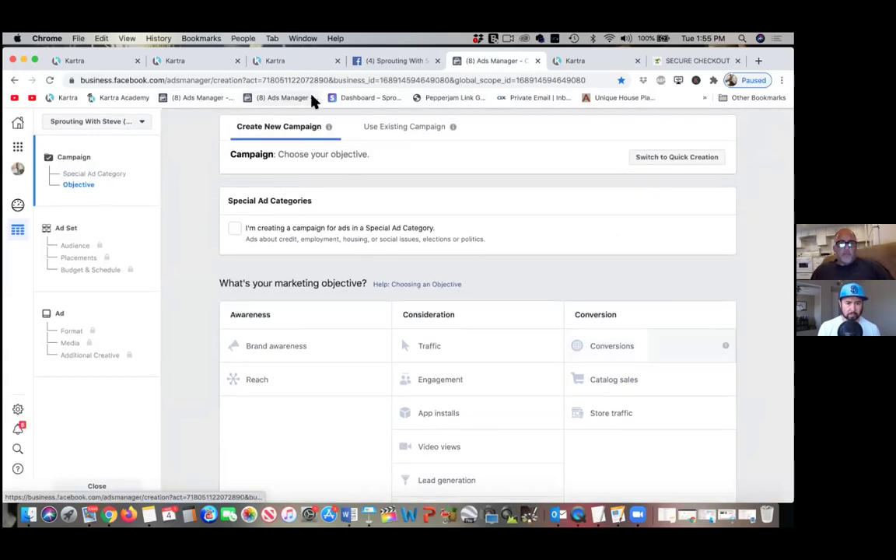
- Replace the campaign creation page's bookmark with one saved in a new bookmarks bar folder named Ads Manager
{"action": "right_click", "coordinate": [274, 98]}
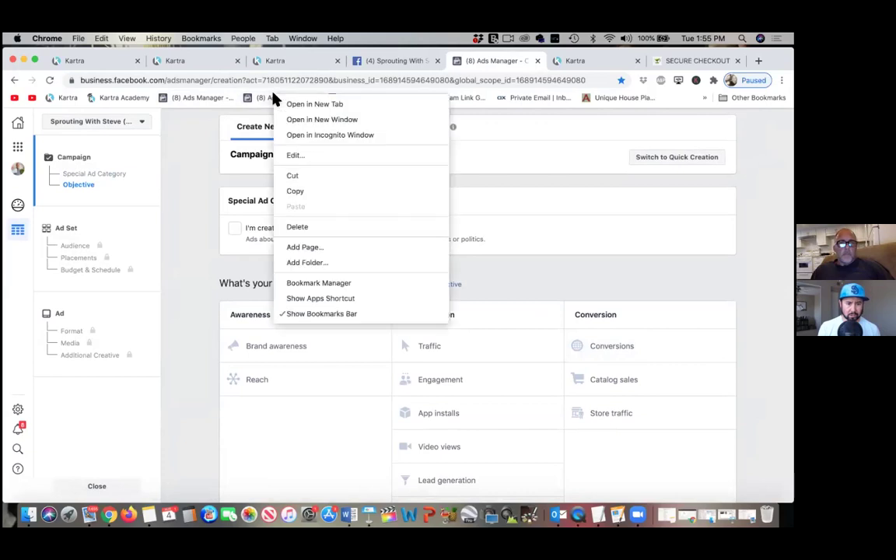
{"action": "left_click", "coordinate": [300, 226]}
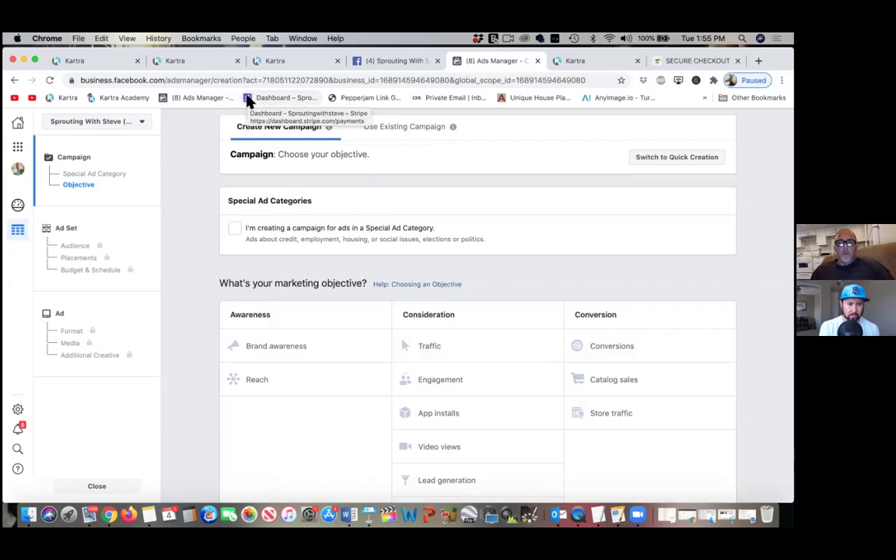
{"action": "left_click", "coordinate": [620, 81]}
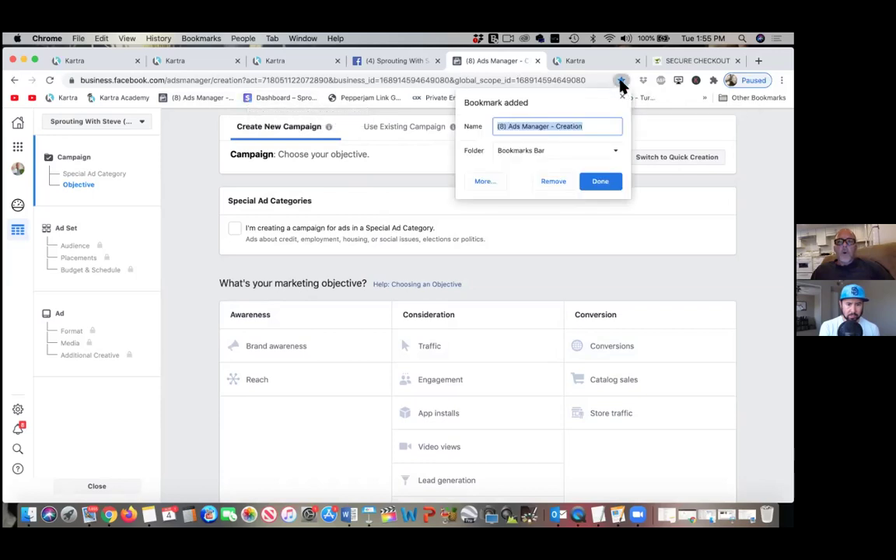
{"action": "left_click", "coordinate": [587, 152]}
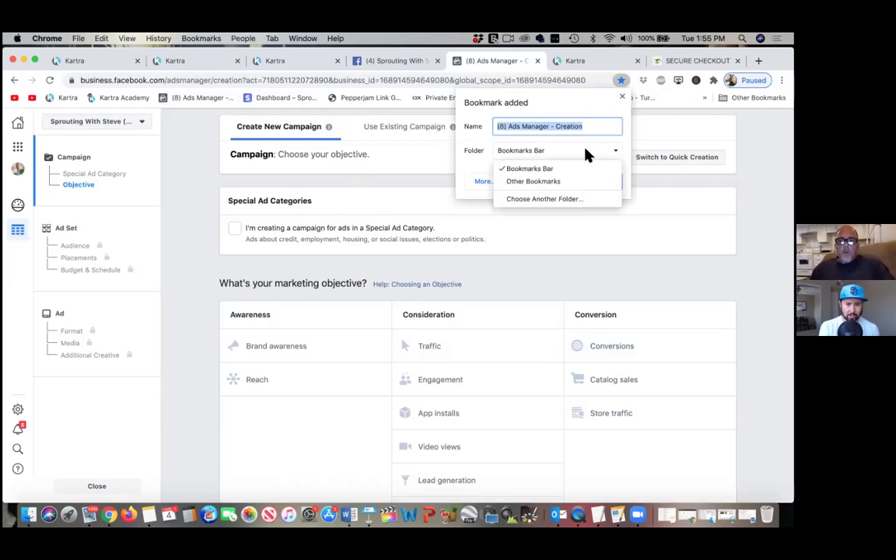
{"action": "left_click", "coordinate": [565, 203]}
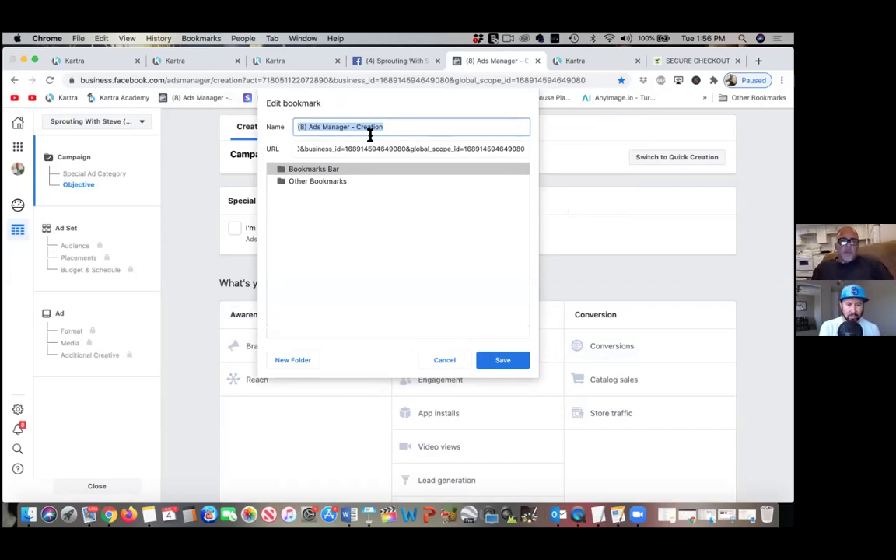
{"action": "left_click", "coordinate": [291, 360]}
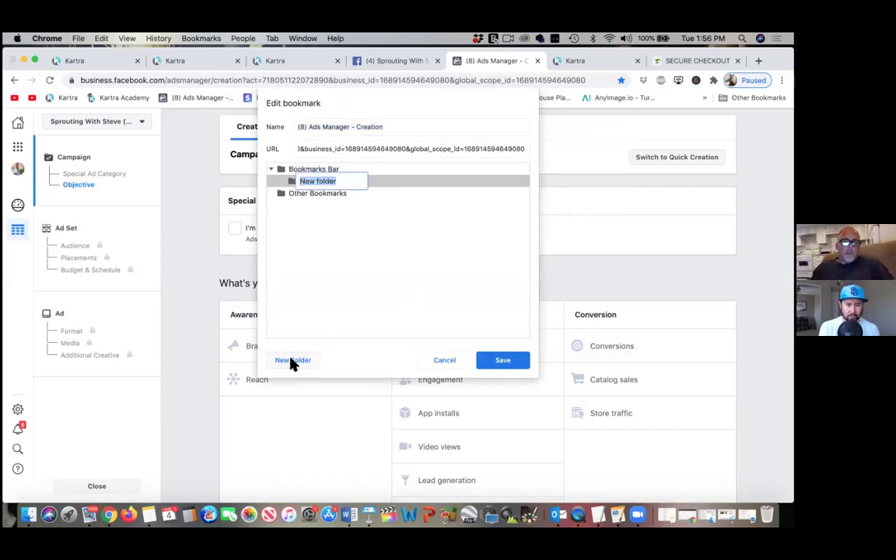
{"action": "type", "text": "Ads Manager"}
{"action": "left_click", "coordinate": [516, 359]}
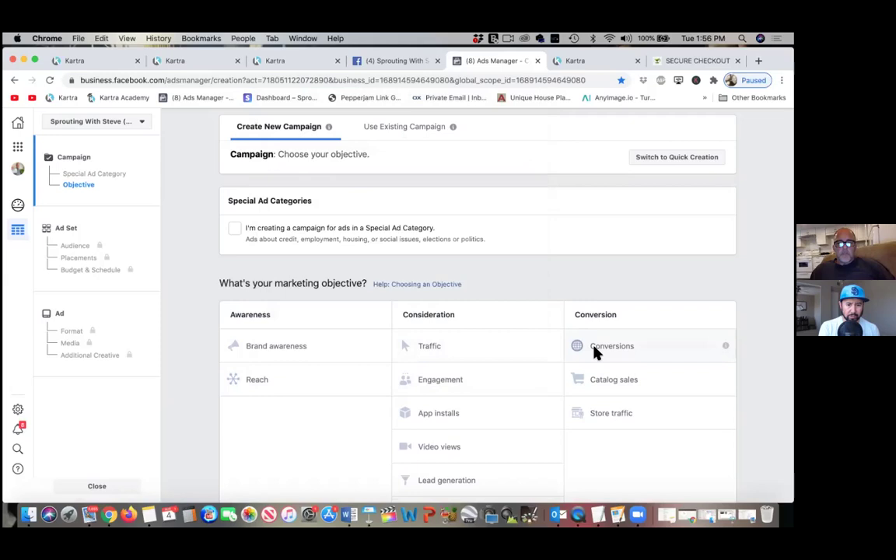
- Check the campaigns bookmark and the creation page bookmark in the Ads Manager folder by opening each one
{"action": "left_click", "coordinate": [177, 102]}
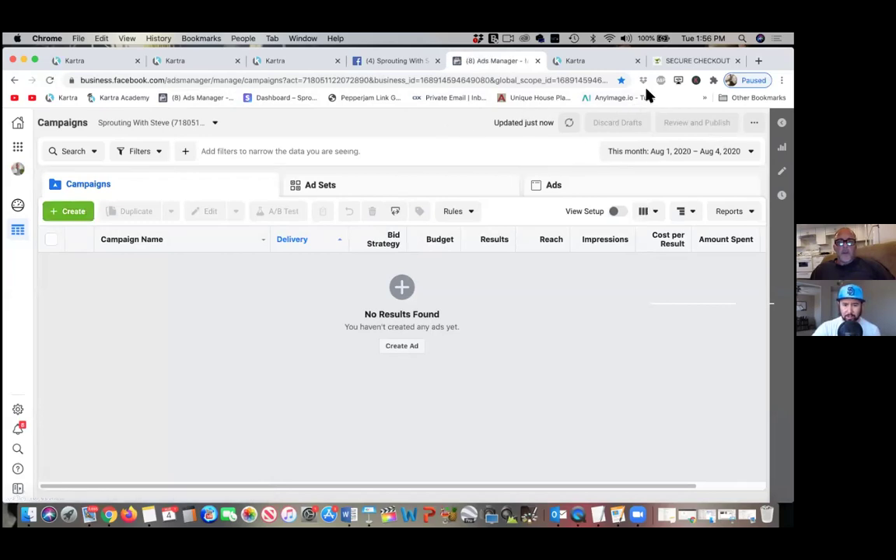
{"action": "left_click", "coordinate": [705, 98]}
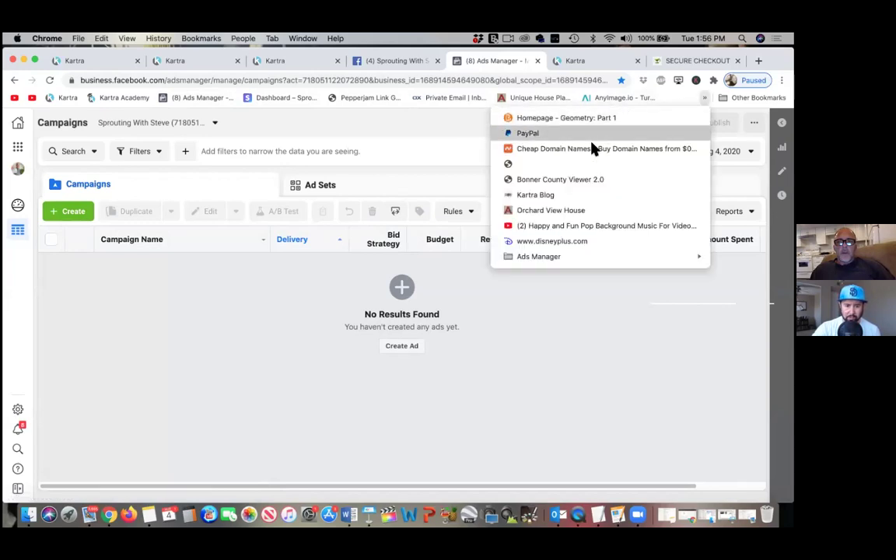
{"action": "mouse_move", "coordinate": [560, 259]}
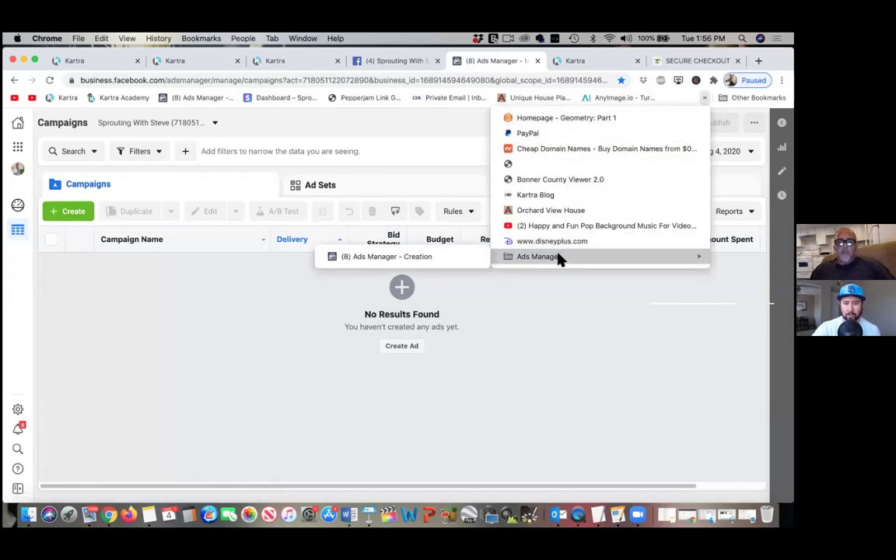
{"action": "left_click", "coordinate": [448, 264]}
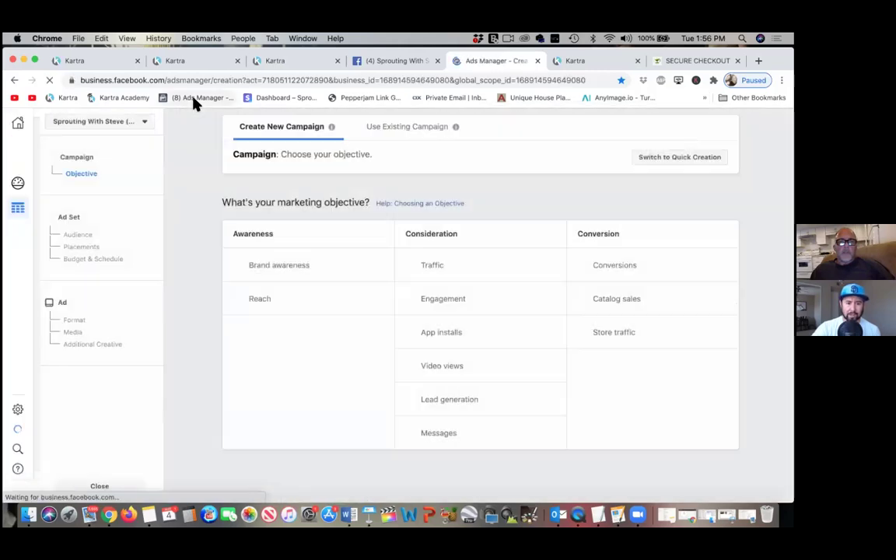
- Open the campaigns page from its standalone Ads Manager bookmark, and delete that bookmark from the bookmarks bar
{"action": "right_click", "coordinate": [195, 100]}
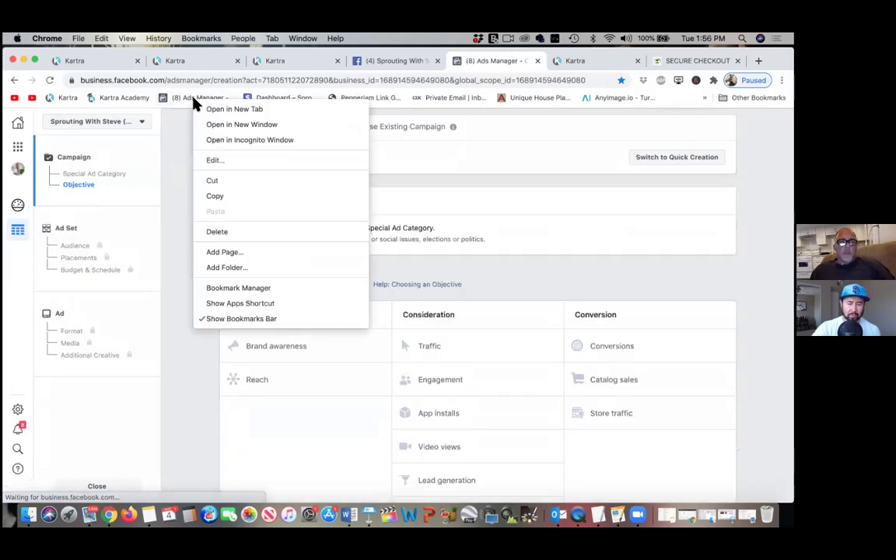
{"action": "key", "text": "Escape"}
{"action": "left_click", "coordinate": [194, 100]}
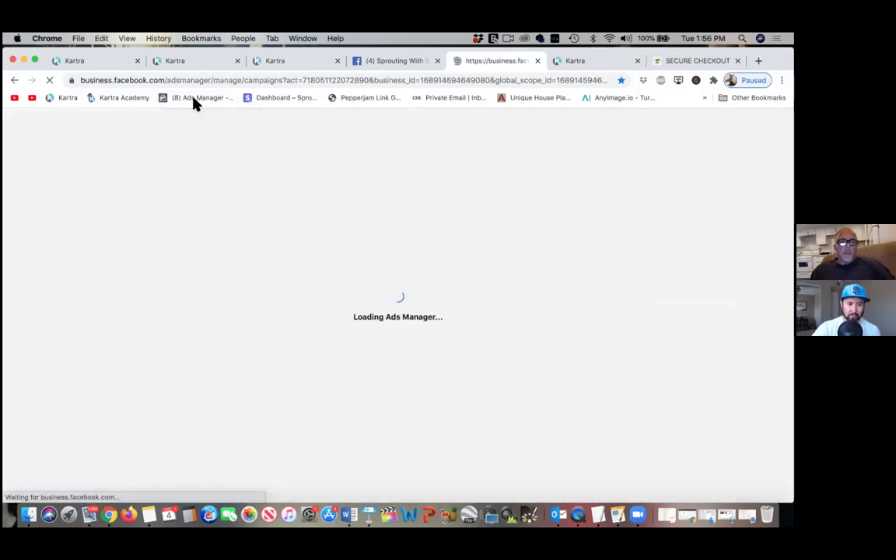
{"action": "right_click", "coordinate": [195, 99]}
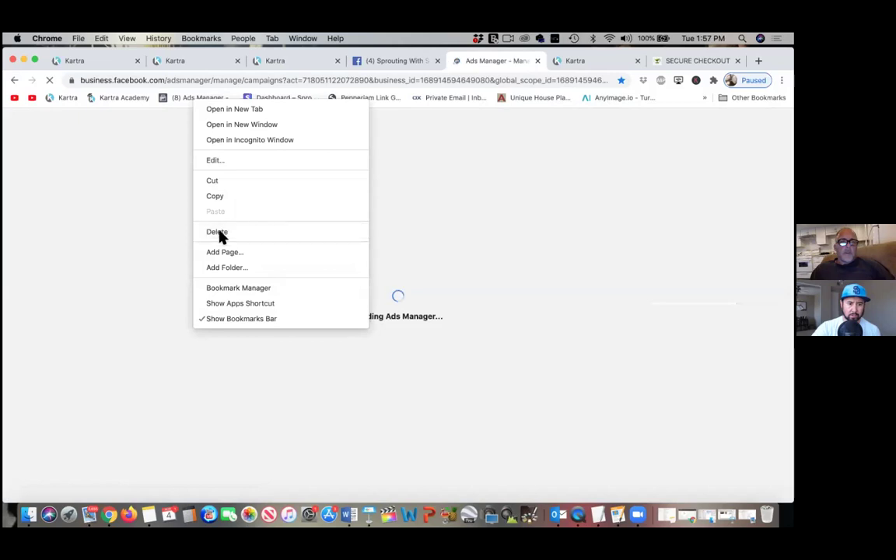
{"action": "left_click", "coordinate": [220, 232]}
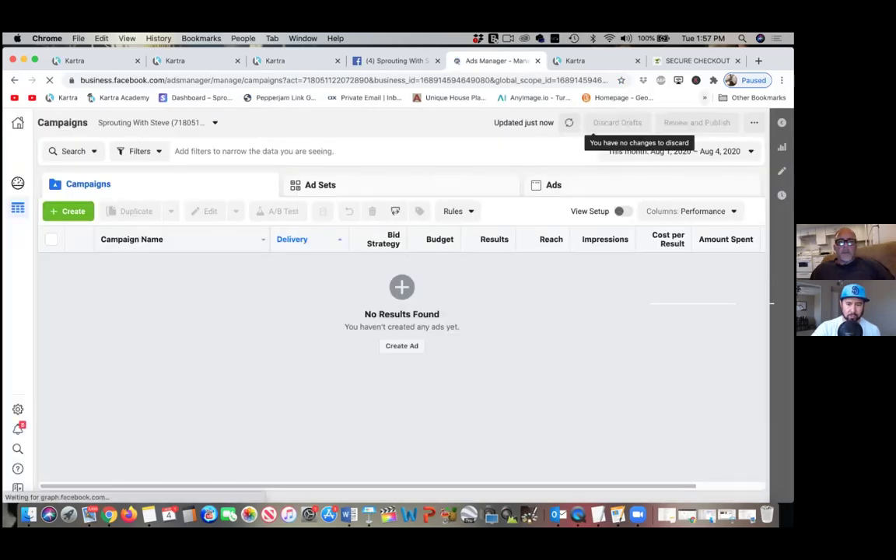
- Move the Ads Manager bookmark folder to the position right after Kartra Academy on the bookmarks bar
{"action": "left_click", "coordinate": [705, 97]}
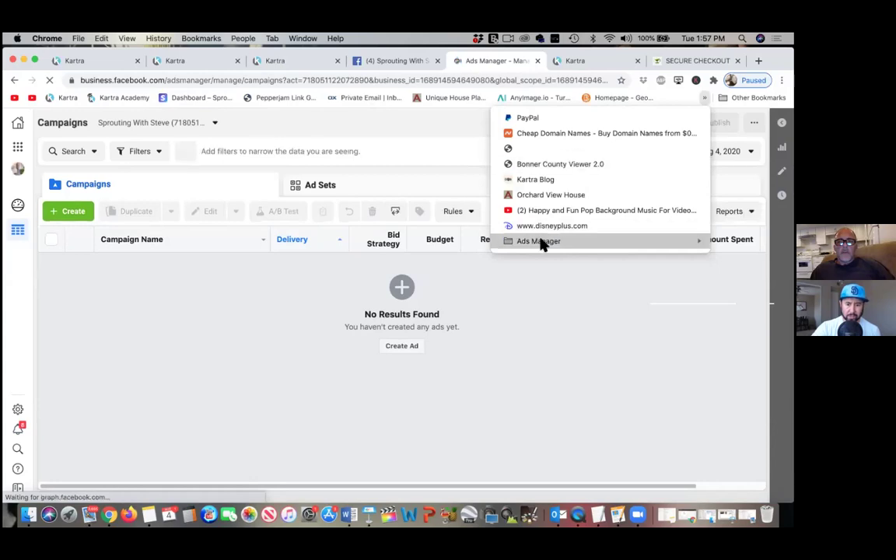
{"action": "left_click", "coordinate": [145, 91]}
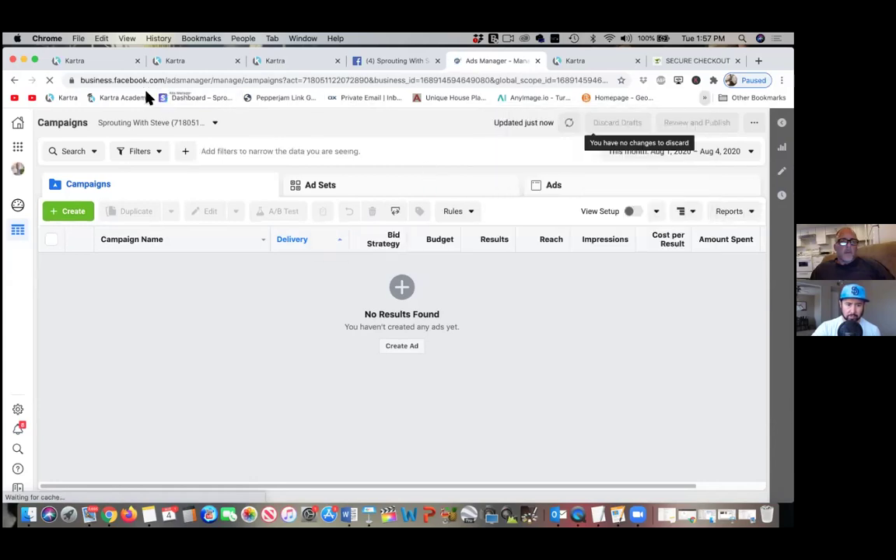
{"action": "left_click_drag", "start_coordinate": [146, 89], "coordinate": [147, 91]}
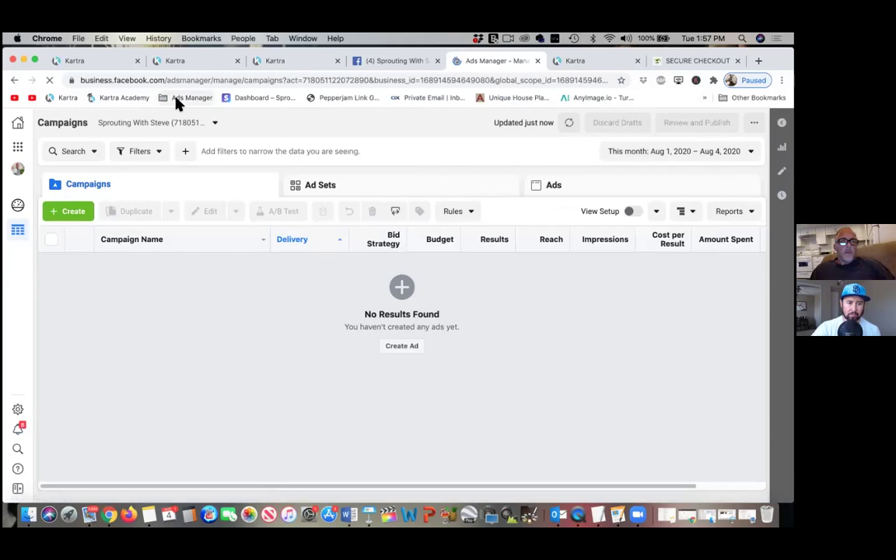
- Start a new ad campaign and choose Conversions as its marketing objective
{"action": "left_click", "coordinate": [178, 101]}
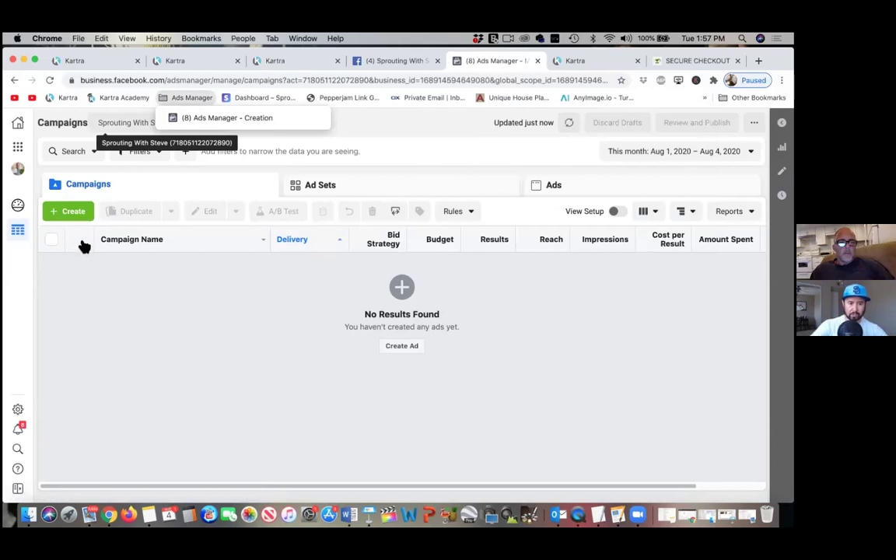
{"action": "left_click", "coordinate": [77, 217]}
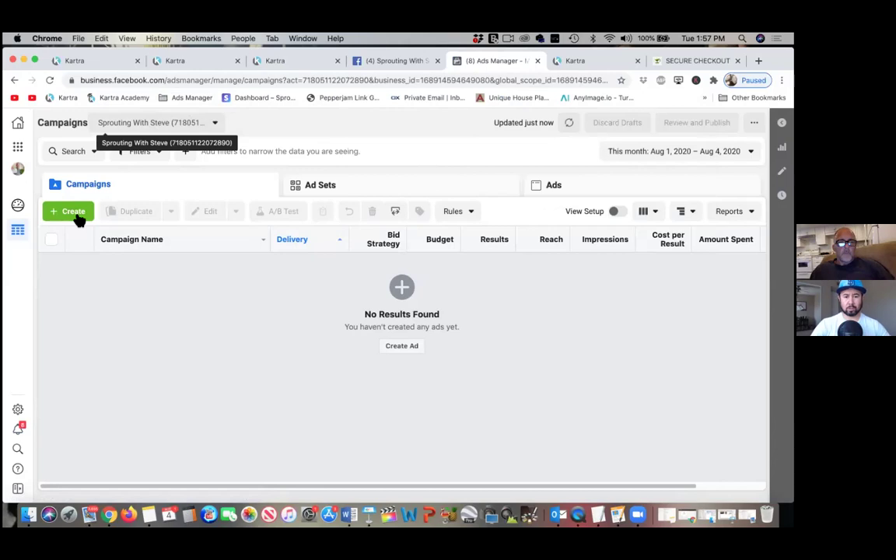
{"action": "left_click", "coordinate": [74, 214]}
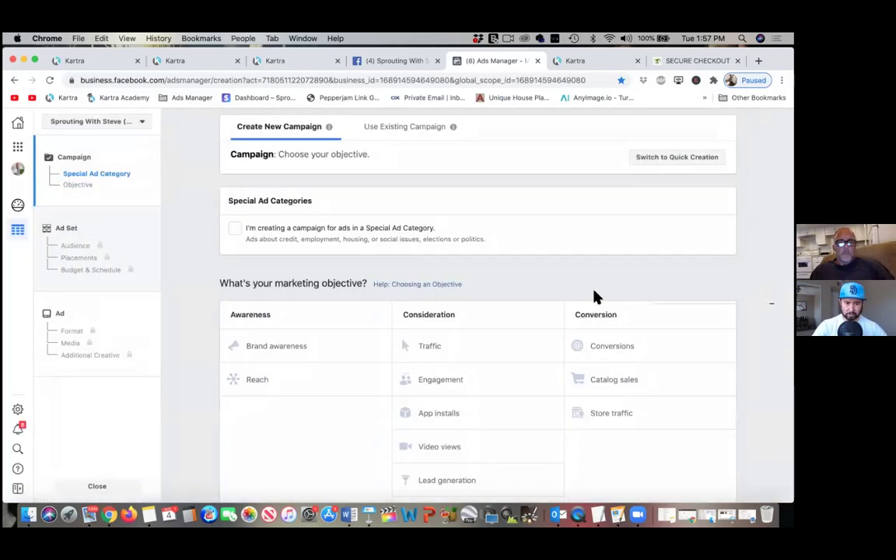
{"action": "left_click", "coordinate": [603, 346]}
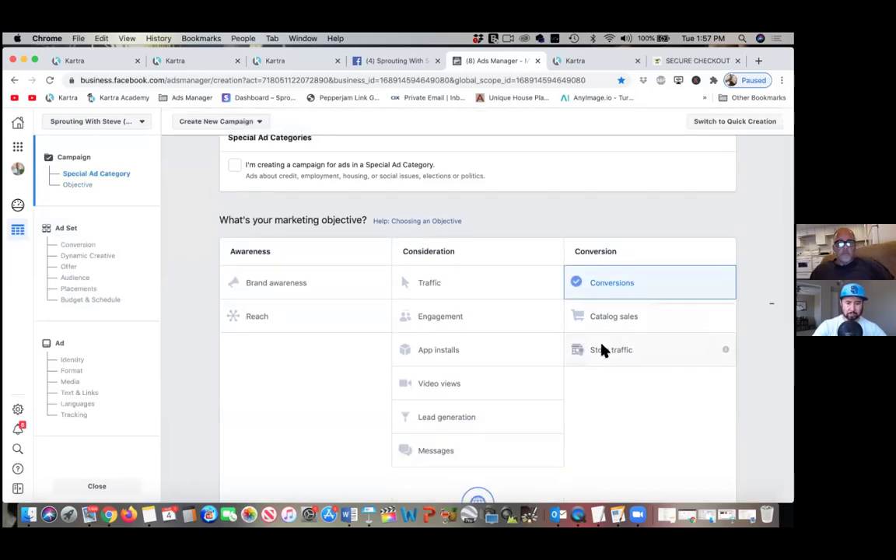
- Name the campaign "Conversions-Main Landing Page Video" and continue to the ad set settings
{"action": "scroll", "coordinate": [603, 350], "scroll_direction": "down", "scroll_amount": 5}
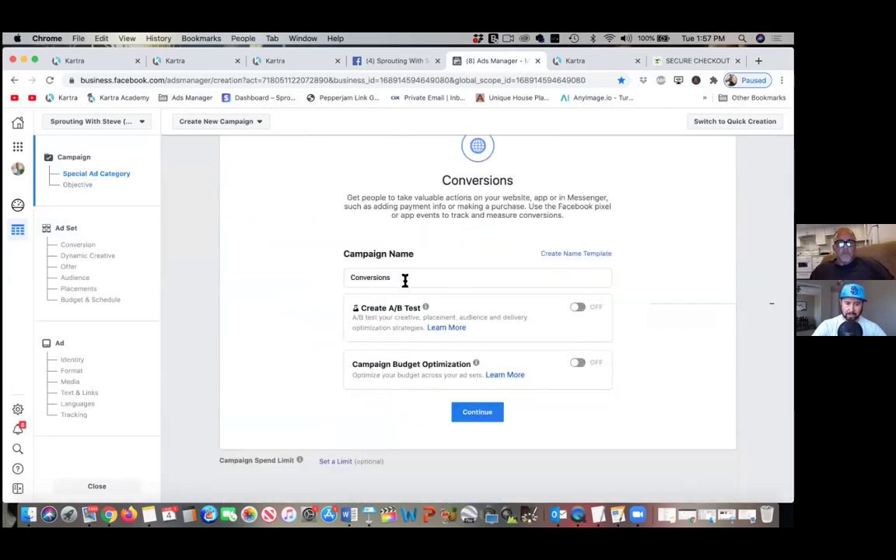
{"action": "left_click", "coordinate": [351, 280]}
{"action": "left_click_drag", "start_coordinate": [351, 280], "coordinate": [387, 282]}
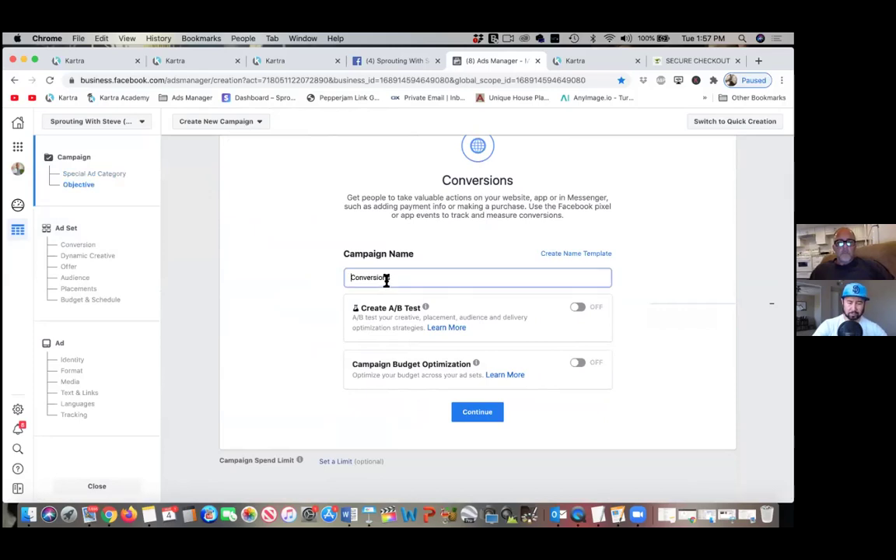
{"action": "type", "text": "-Main"}
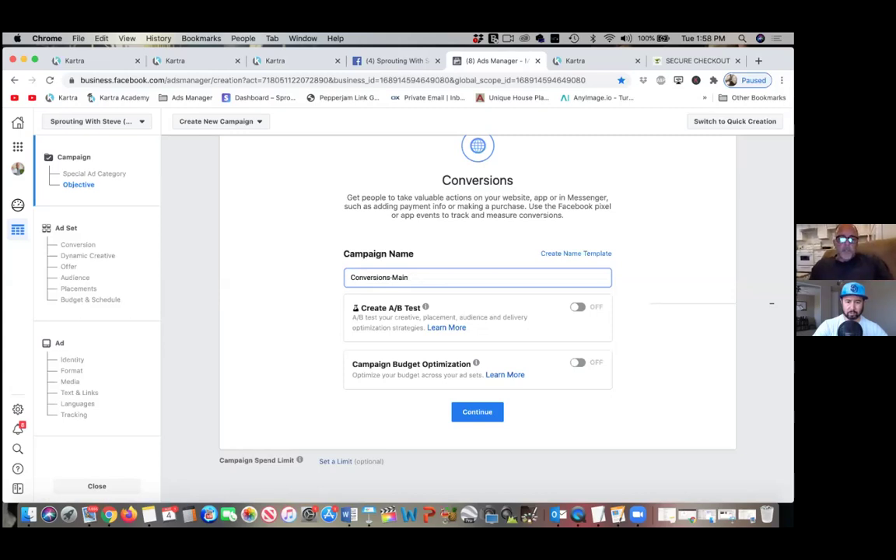
{"action": "type", "text": "Landing"}
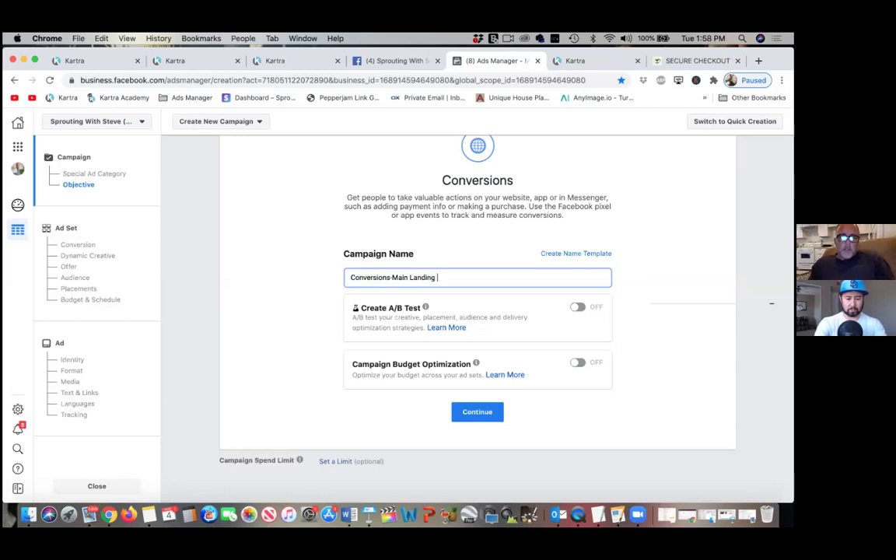
{"action": "type", "text": " Page Video"}
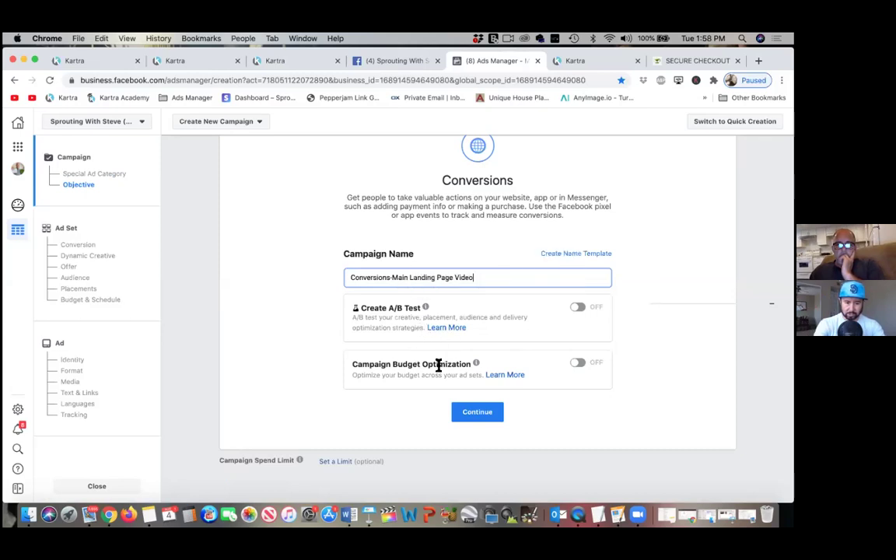
{"action": "left_click", "coordinate": [477, 412]}
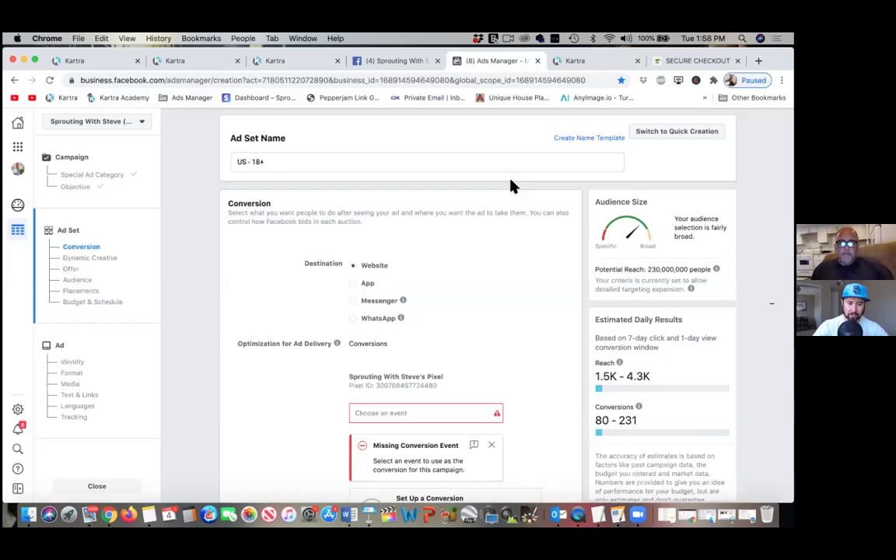
- Look through the conversion events available for the ad set's pixel, from Purchase down to Lead
{"action": "left_click", "coordinate": [473, 418]}
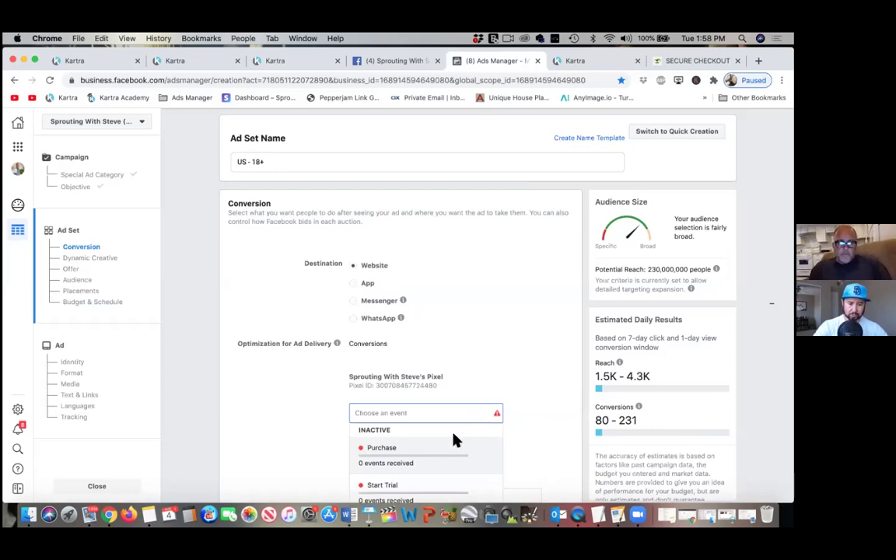
{"action": "scroll", "coordinate": [455, 434], "scroll_direction": "down", "scroll_amount": 3}
{"action": "scroll", "coordinate": [454, 441], "scroll_direction": "down", "scroll_amount": 5}
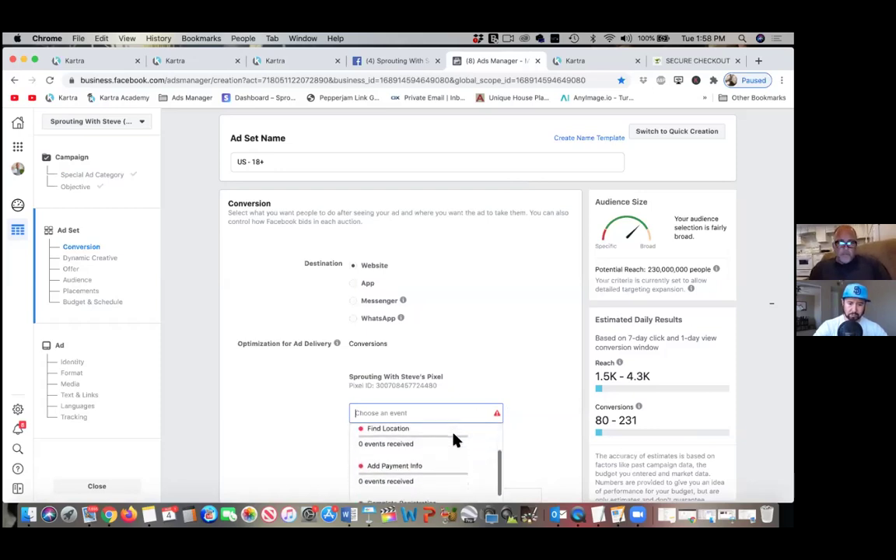
{"action": "scroll", "coordinate": [455, 443], "scroll_direction": "down", "scroll_amount": 5}
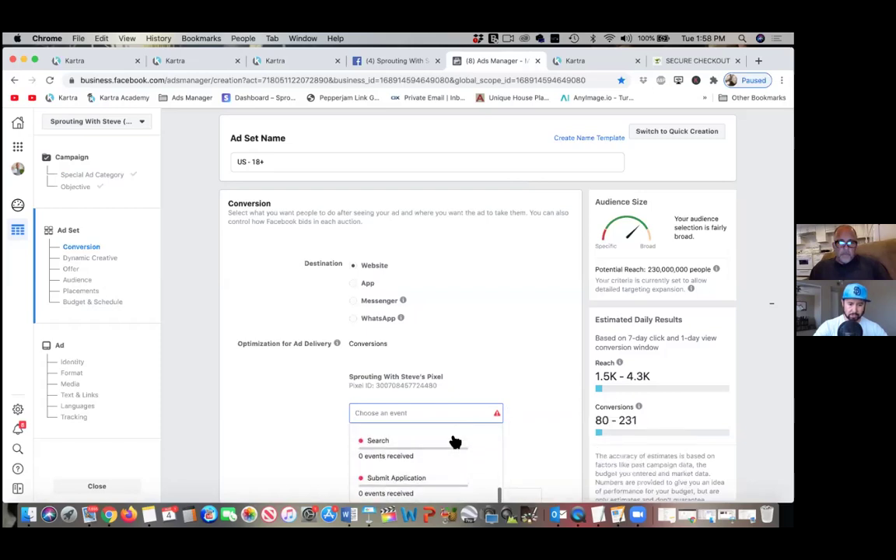
{"action": "scroll", "coordinate": [455, 442], "scroll_direction": "down", "scroll_amount": 5}
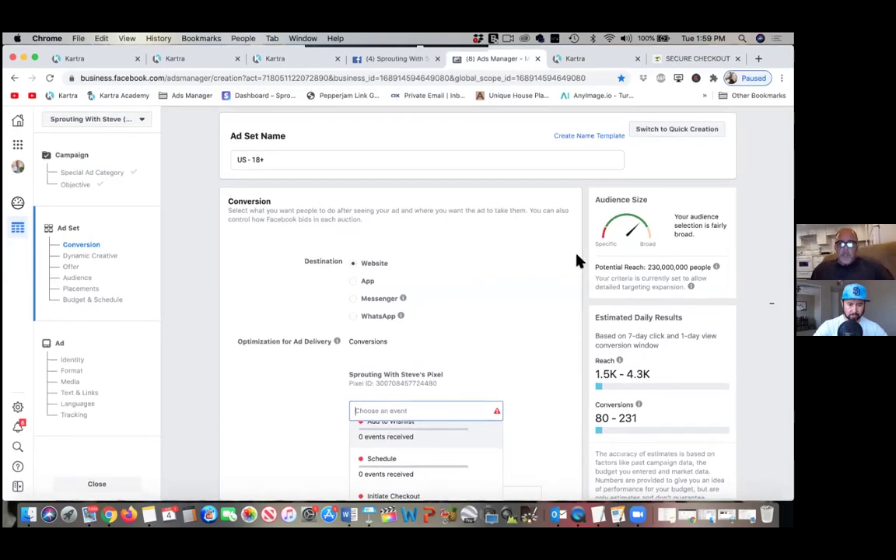
{"action": "scroll", "coordinate": [549, 285], "scroll_direction": "down", "scroll_amount": 2}
{"action": "scroll", "coordinate": [550, 285], "scroll_direction": "down", "scroll_amount": 3}
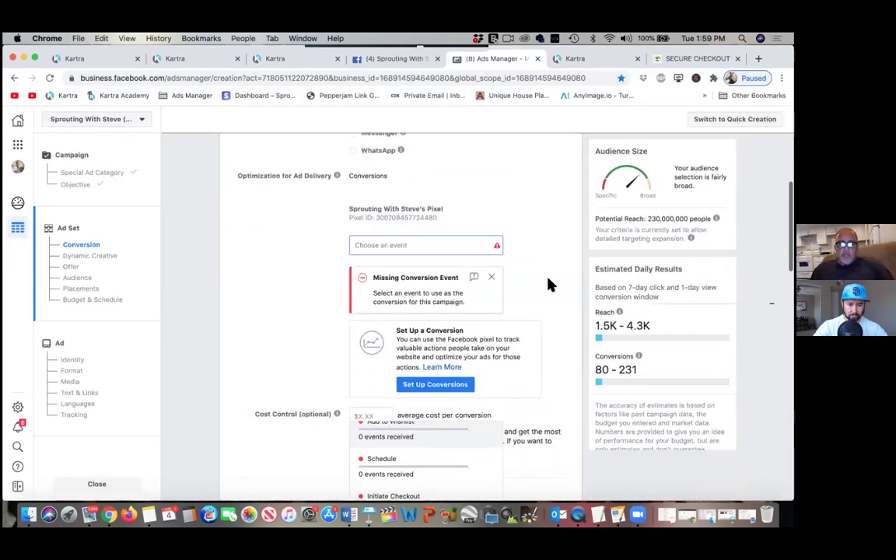
{"action": "scroll", "coordinate": [549, 285], "scroll_direction": "down", "scroll_amount": 1}
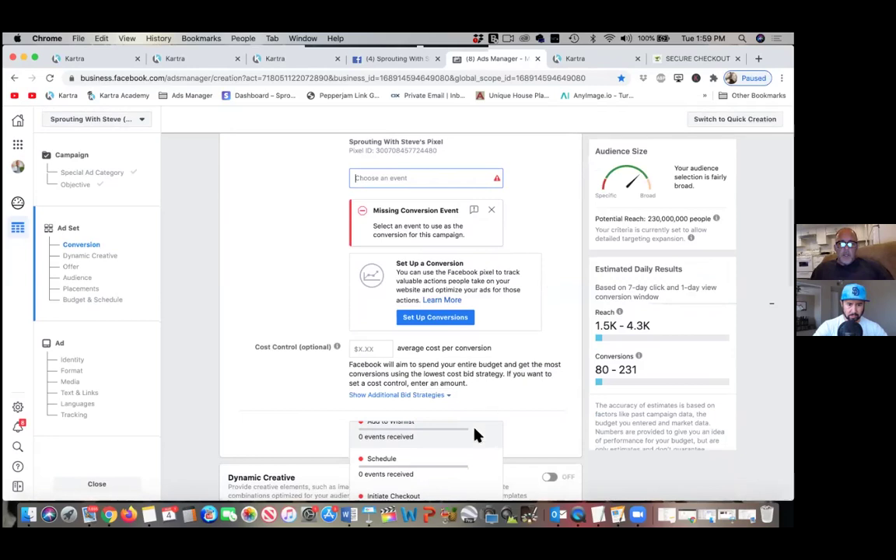
{"action": "mouse_move", "coordinate": [472, 357]}
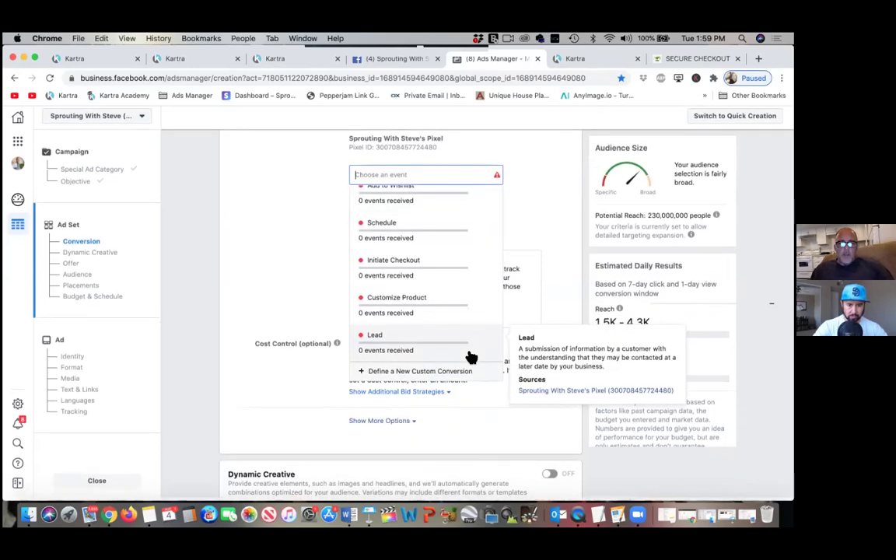
{"action": "scroll", "coordinate": [471, 358], "scroll_direction": "up", "scroll_amount": 2}
{"action": "scroll", "coordinate": [472, 358], "scroll_direction": "down", "scroll_amount": 2}
{"action": "scroll", "coordinate": [471, 358], "scroll_direction": "up", "scroll_amount": 3}
{"action": "scroll", "coordinate": [472, 357], "scroll_direction": "down", "scroll_amount": 3}
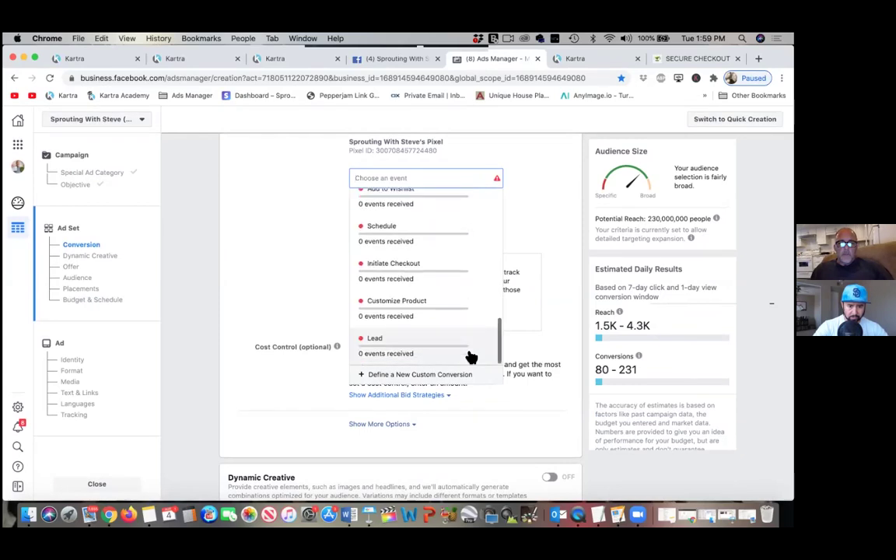
{"action": "scroll", "coordinate": [471, 357], "scroll_direction": "up", "scroll_amount": 5}
{"action": "scroll", "coordinate": [472, 357], "scroll_direction": "up", "scroll_amount": 6}
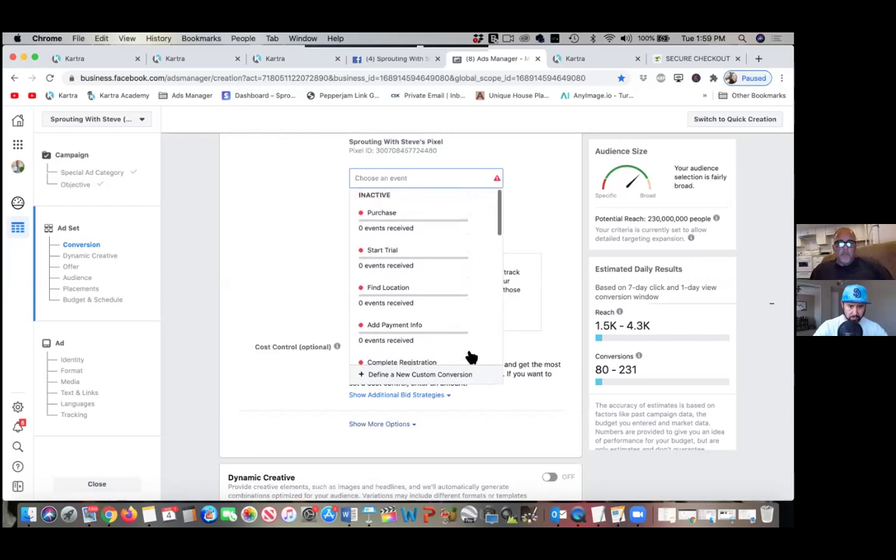
{"action": "mouse_move", "coordinate": [457, 212]}
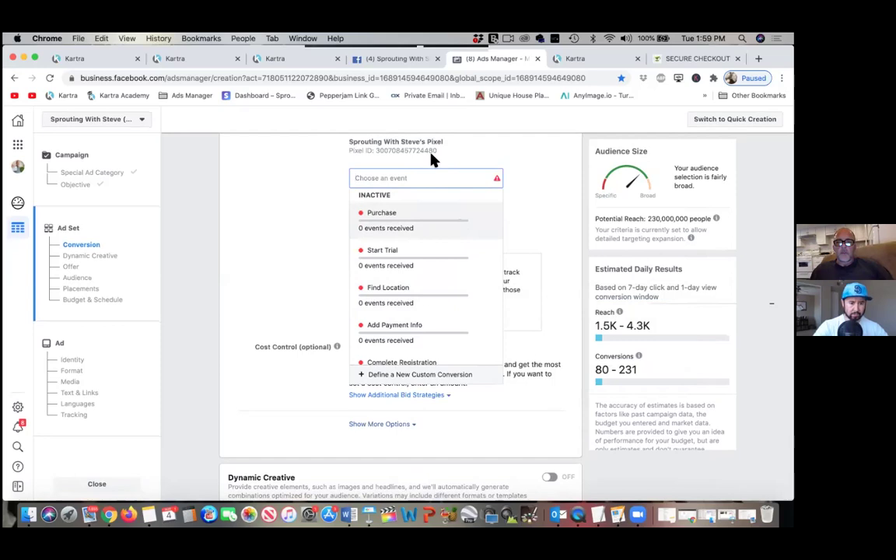
{"action": "scroll", "coordinate": [433, 159], "scroll_direction": "up", "scroll_amount": 3}
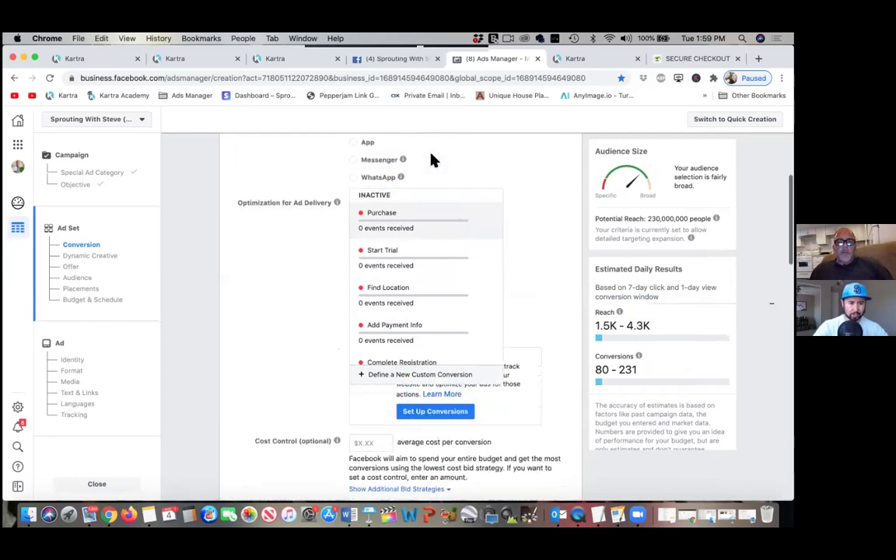
{"action": "scroll", "coordinate": [434, 160], "scroll_direction": "up", "scroll_amount": 5}
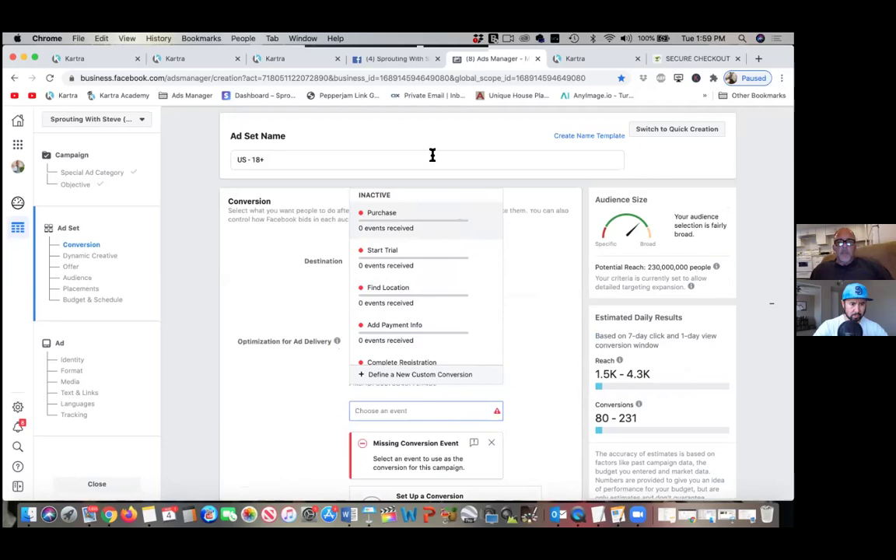
{"action": "scroll", "coordinate": [433, 156], "scroll_direction": "down", "scroll_amount": 1}
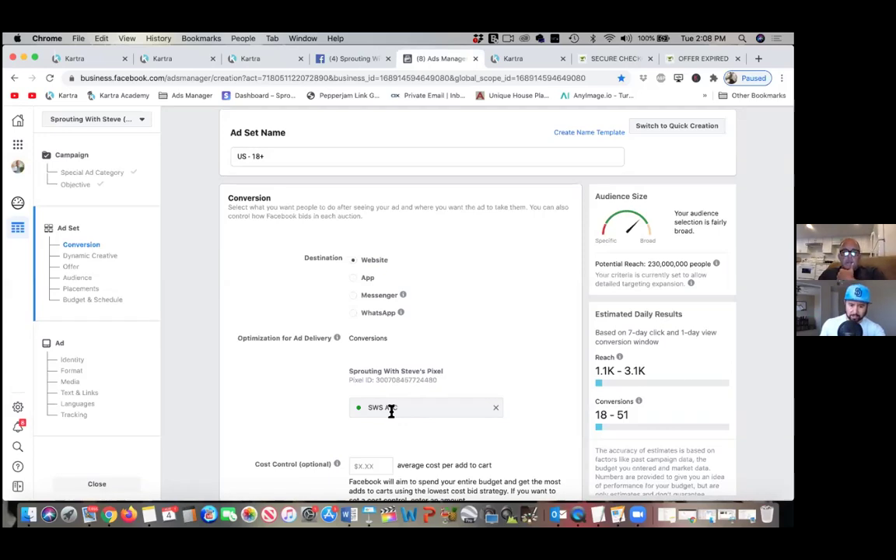
- Replace the ad set's SWS ATC conversion event with SWS Presentation
{"action": "left_click", "coordinate": [496, 410]}
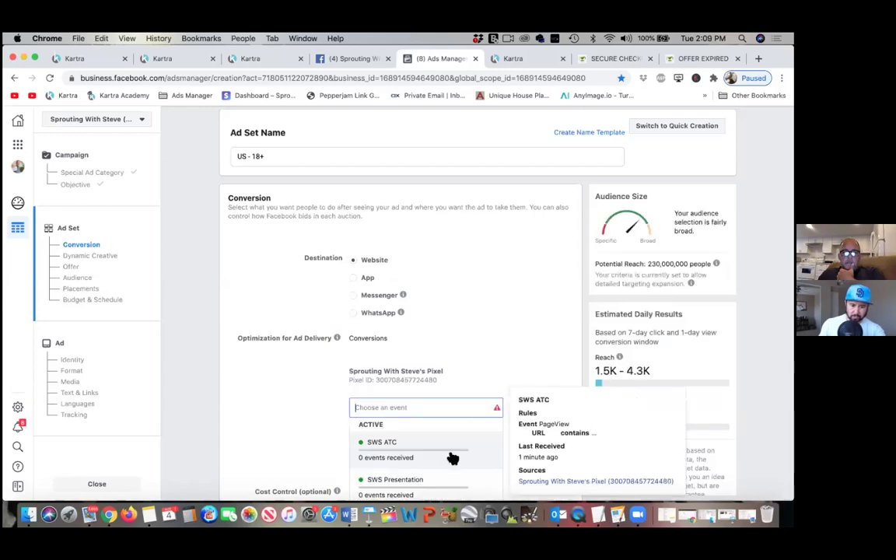
{"action": "scroll", "coordinate": [452, 457], "scroll_direction": "down", "scroll_amount": 2}
{"action": "scroll", "coordinate": [453, 459], "scroll_direction": "up", "scroll_amount": 1}
{"action": "mouse_move", "coordinate": [453, 459]}
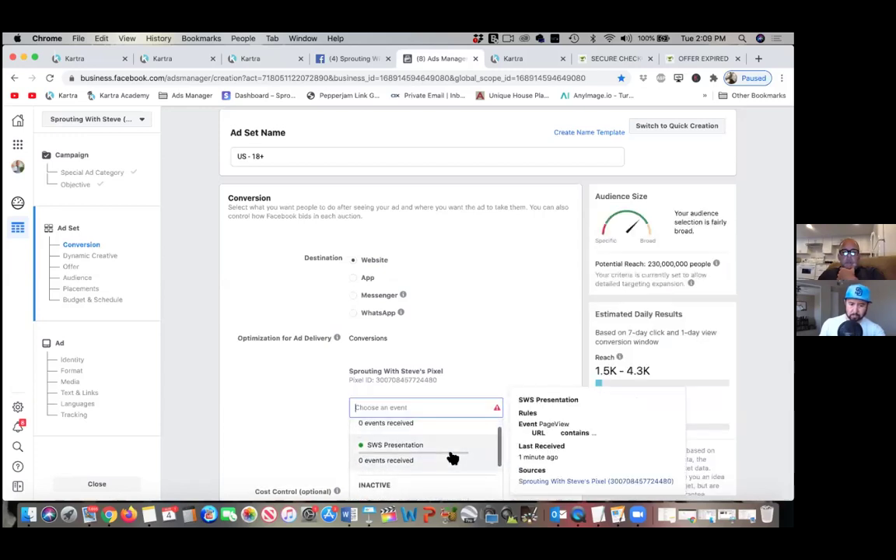
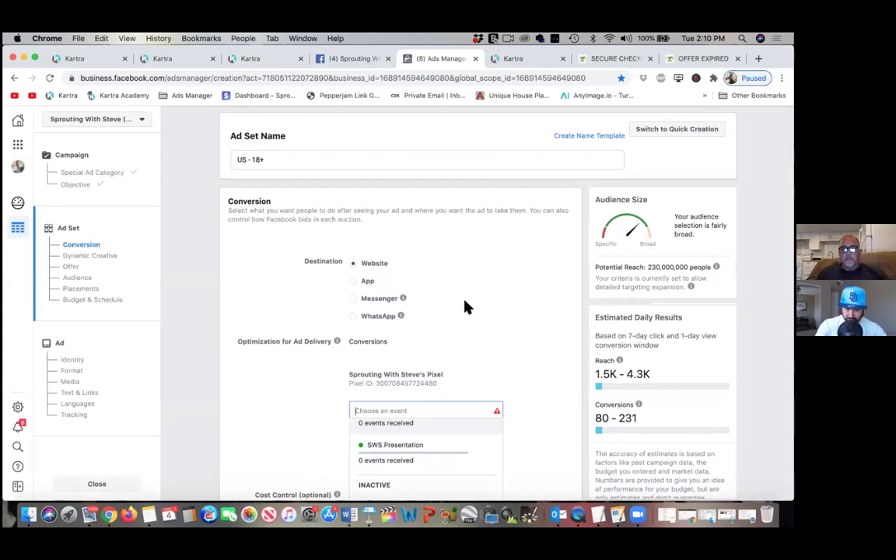
{"action": "scroll", "coordinate": [464, 306], "scroll_direction": "down", "scroll_amount": 3}
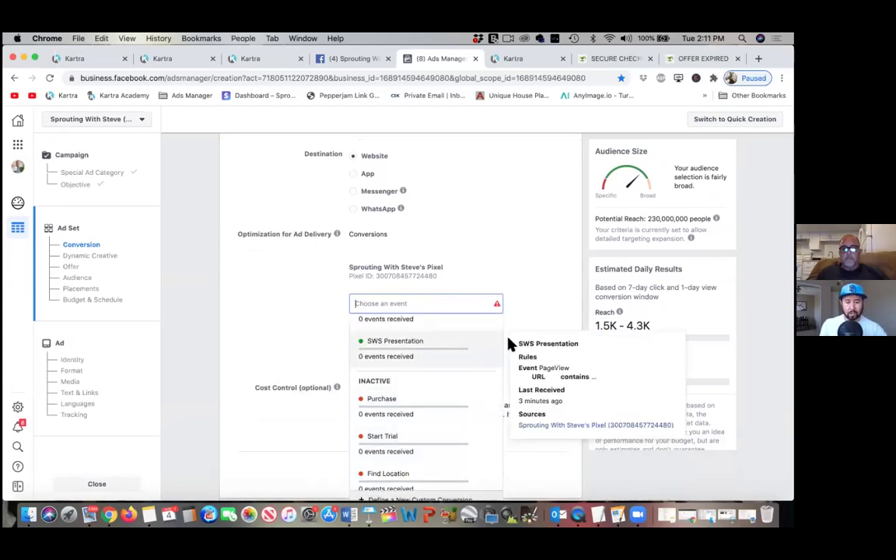
{"action": "left_click", "coordinate": [443, 350]}
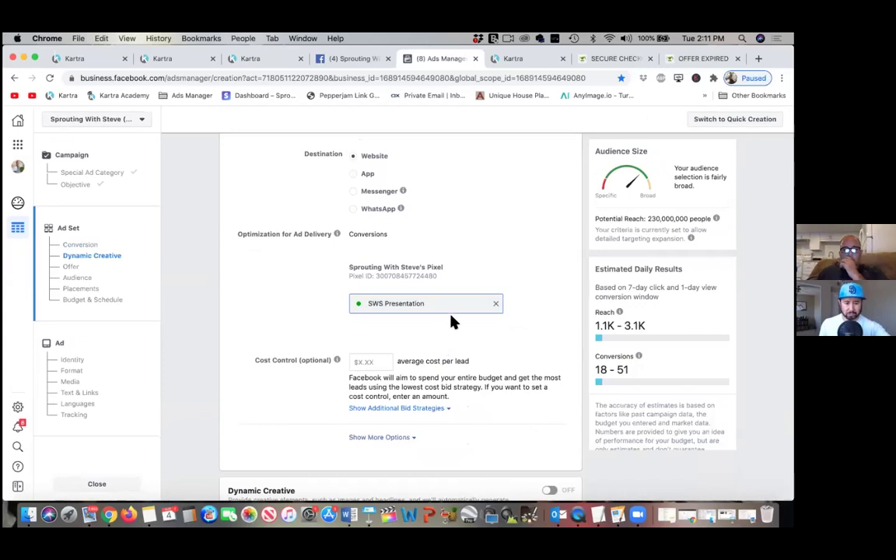
{"action": "scroll", "coordinate": [454, 321], "scroll_direction": "down", "scroll_amount": 3}
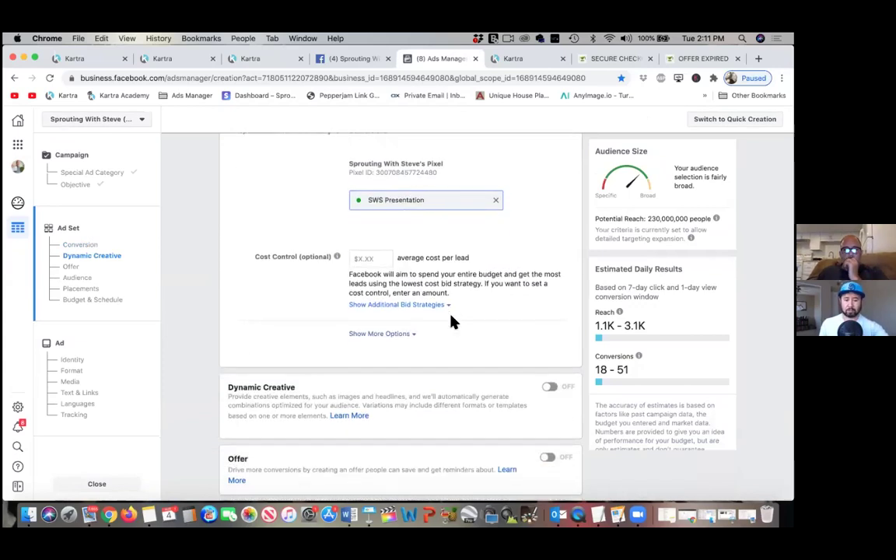
{"action": "scroll", "coordinate": [453, 321], "scroll_direction": "down", "scroll_amount": 3}
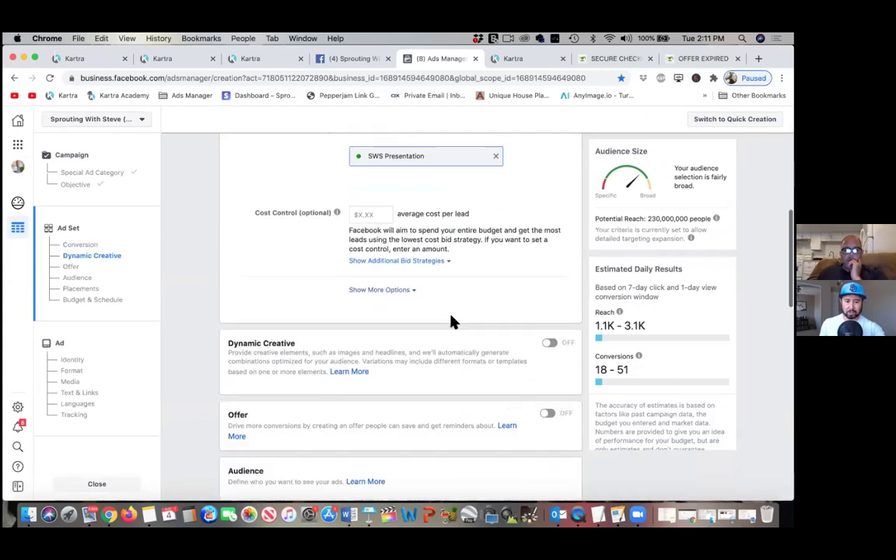
{"action": "scroll", "coordinate": [453, 321], "scroll_direction": "up", "scroll_amount": 9}
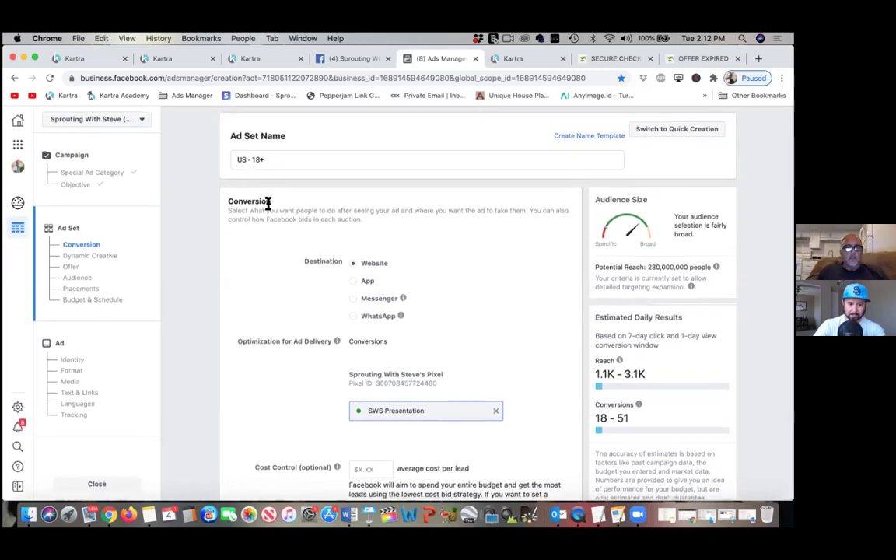
- Return to the campaign's objective settings, rename the campaign "Conversions-Presentation" and continue to the ad set
{"action": "left_click", "coordinate": [88, 243]}
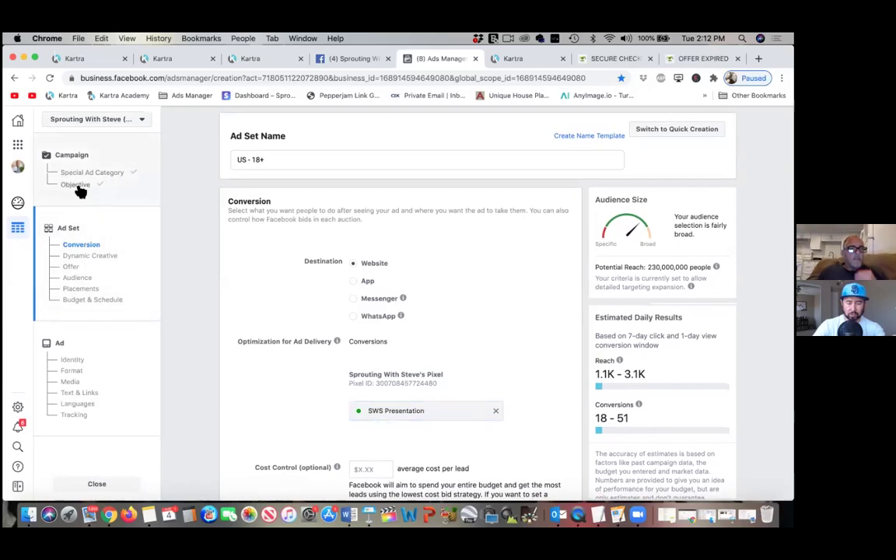
{"action": "left_click", "coordinate": [78, 186]}
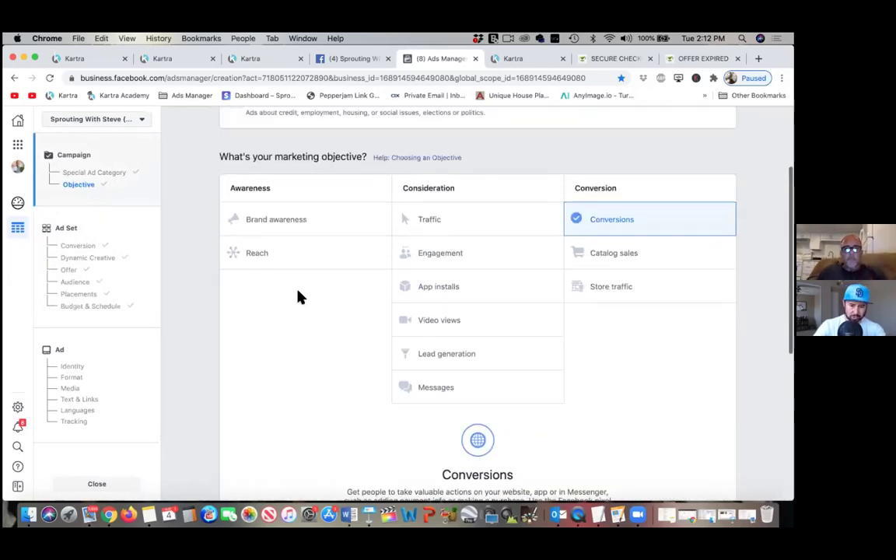
{"action": "scroll", "coordinate": [300, 299], "scroll_direction": "up", "scroll_amount": 1}
{"action": "scroll", "coordinate": [302, 300], "scroll_direction": "up", "scroll_amount": 2}
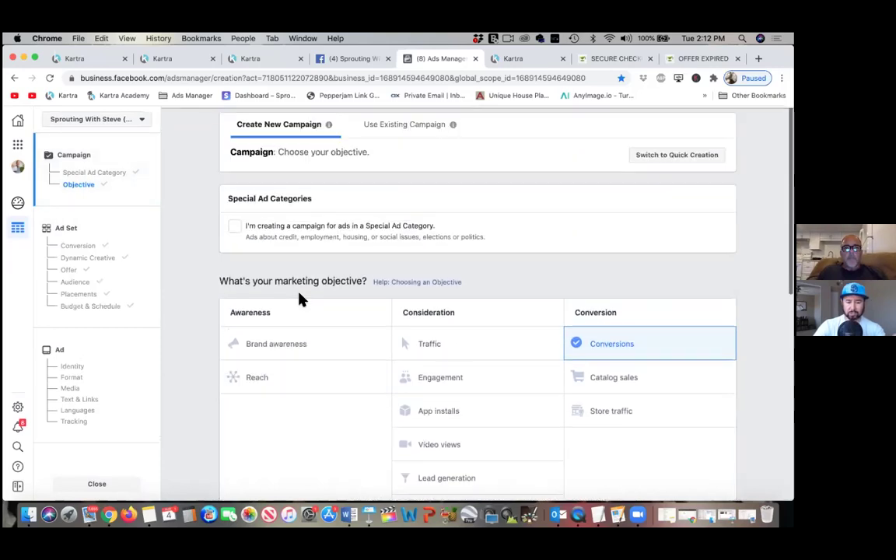
{"action": "scroll", "coordinate": [302, 299], "scroll_direction": "down", "scroll_amount": 1}
{"action": "scroll", "coordinate": [302, 299], "scroll_direction": "down", "scroll_amount": 6}
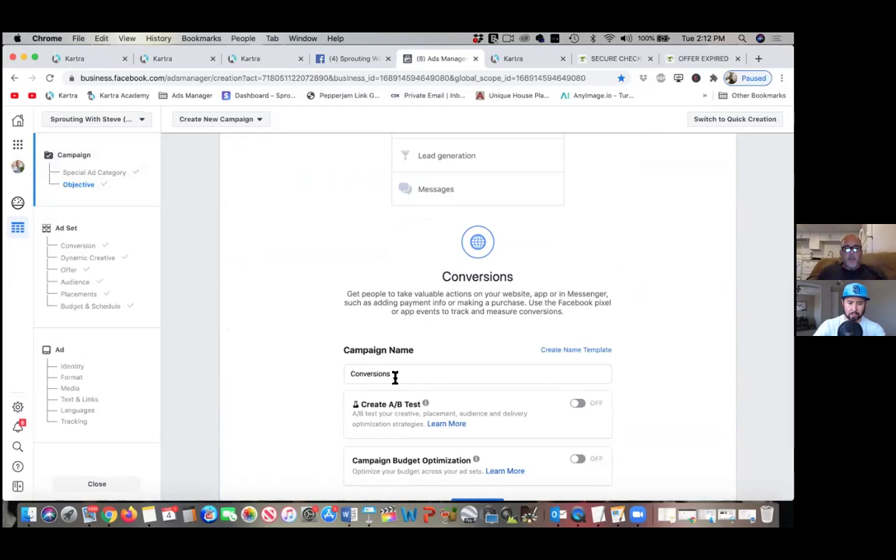
{"action": "left_click", "coordinate": [394, 376]}
{"action": "type", "text": "-p"}
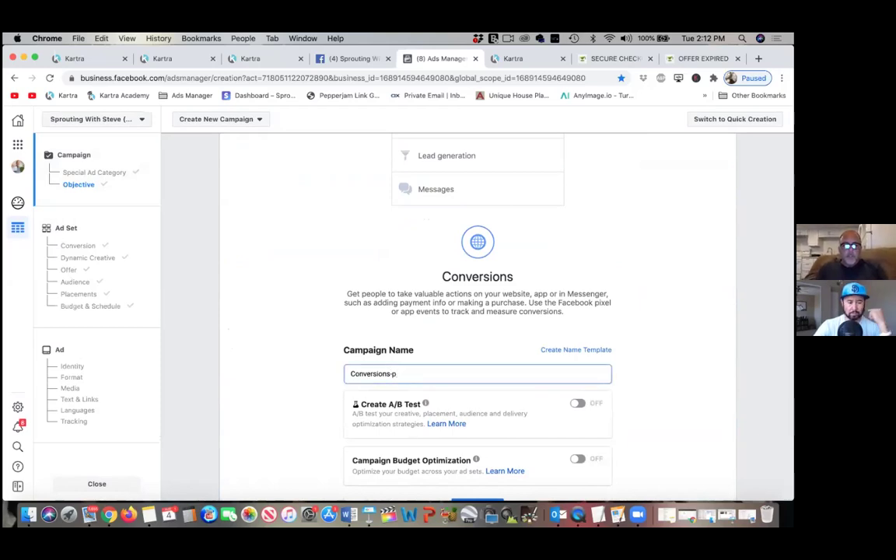
{"action": "key", "text": "BackSpace"}
{"action": "type", "text": "Presentation"}
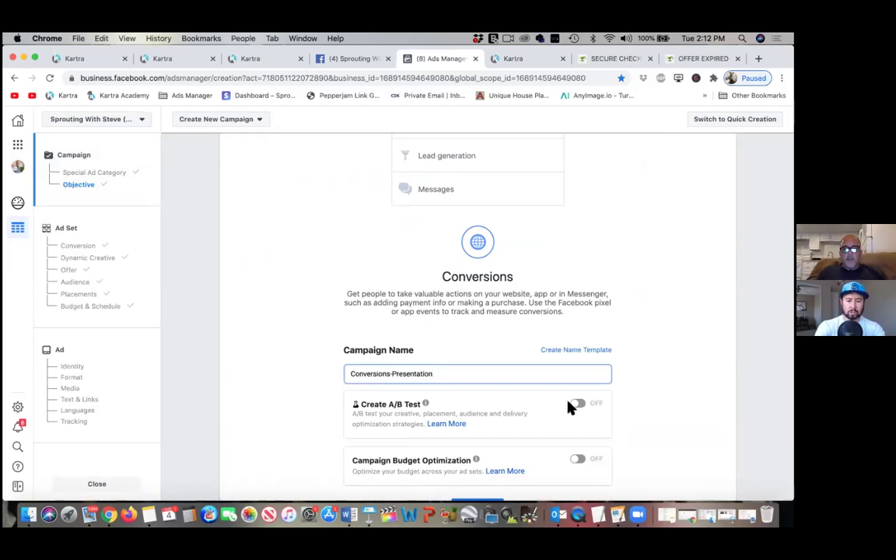
{"action": "scroll", "coordinate": [535, 448], "scroll_direction": "down", "scroll_amount": 2}
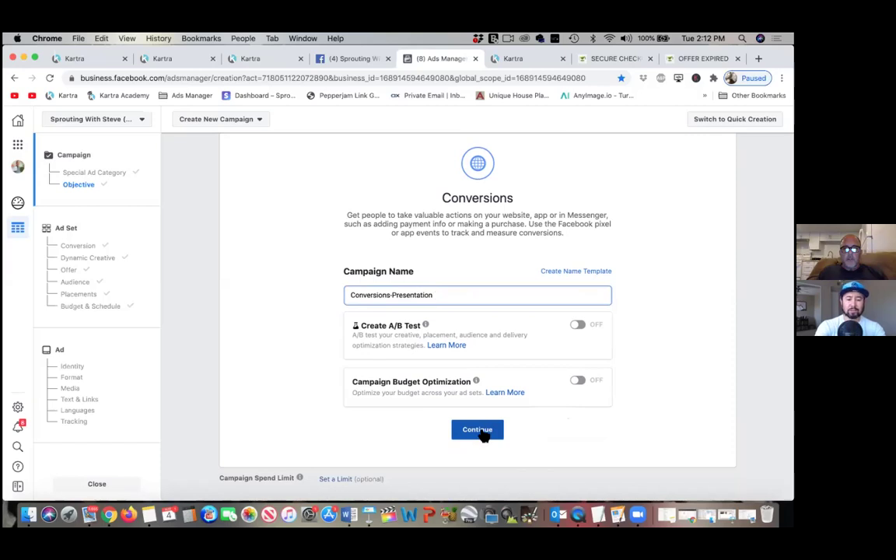
{"action": "scroll", "coordinate": [484, 437], "scroll_direction": "up", "scroll_amount": 1}
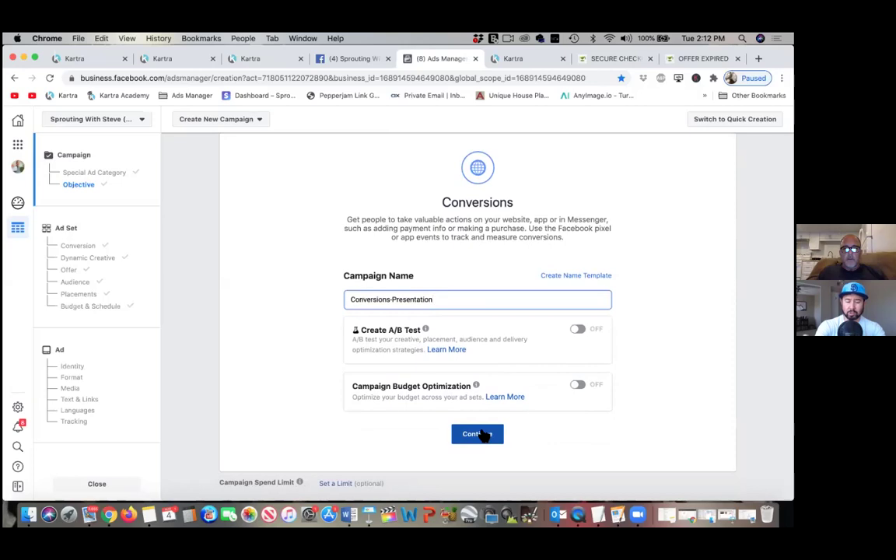
{"action": "left_click", "coordinate": [481, 434]}
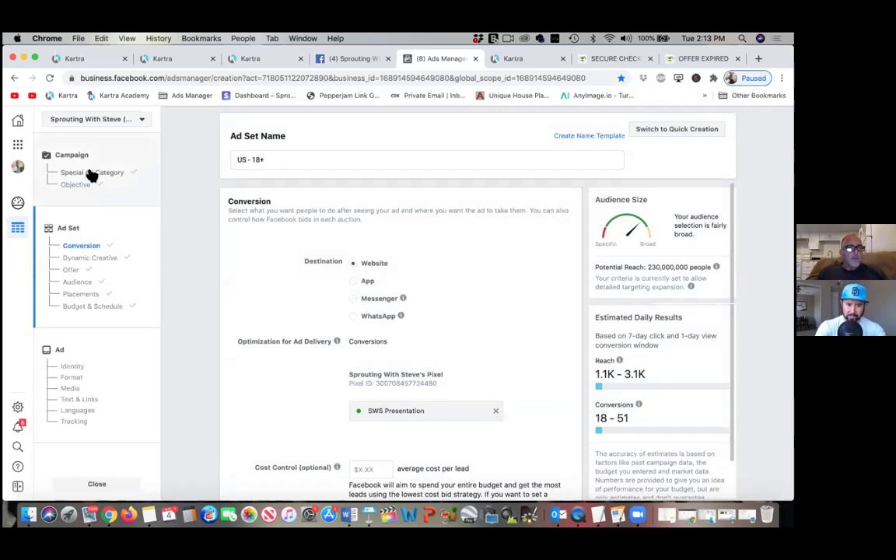
- Replace the ad set name with "10/day women 30-70 follow gardening"
{"action": "left_click", "coordinate": [265, 164]}
{"action": "key", "text": "super+a"}
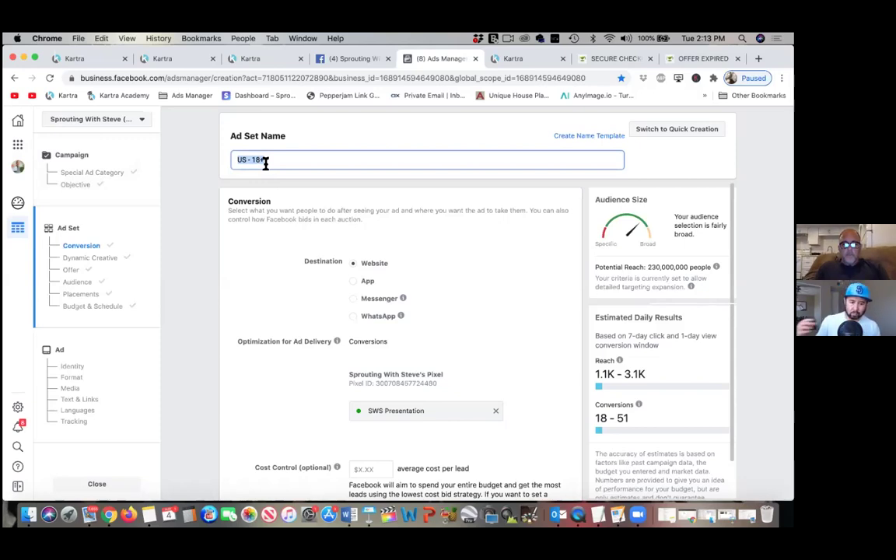
{"action": "type", "text": "1"}
{"action": "key", "text": "BackSpace"}
{"action": "type", "text": "1"}
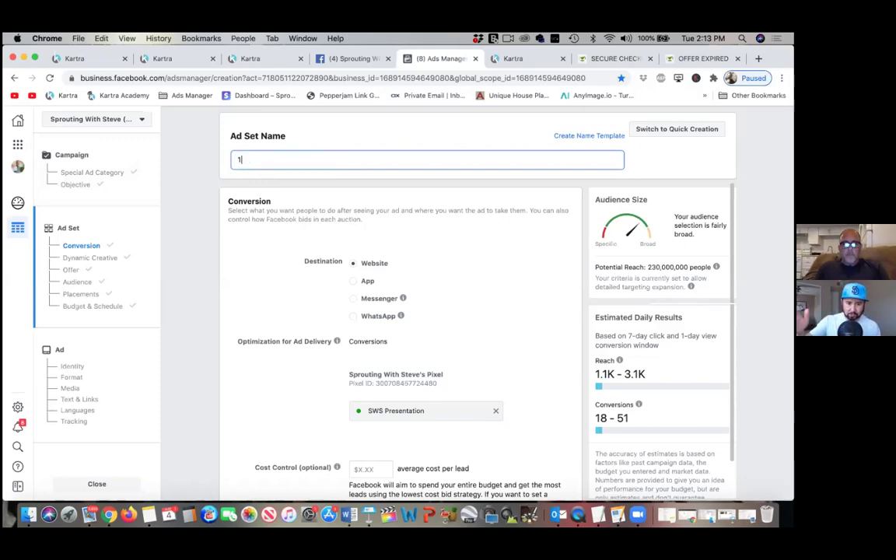
{"action": "type", "text": "0/day"}
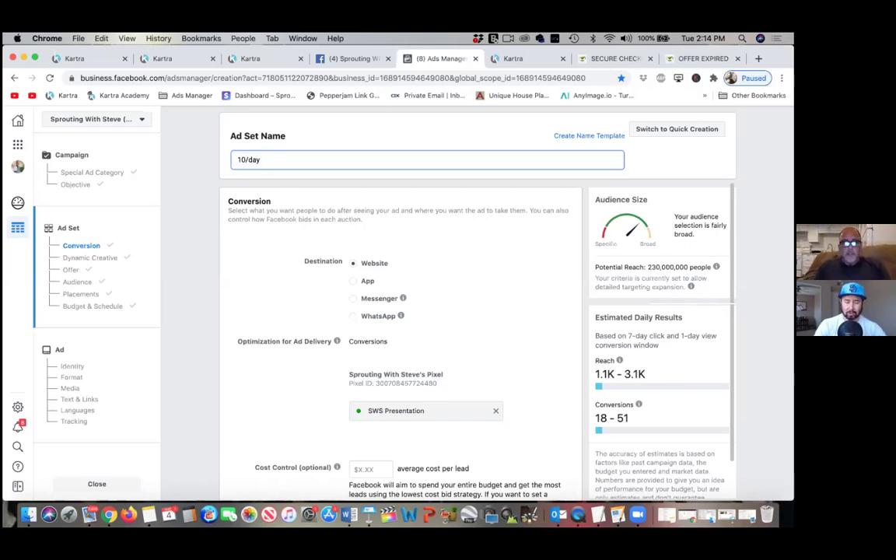
{"action": "type", "text": "women"}
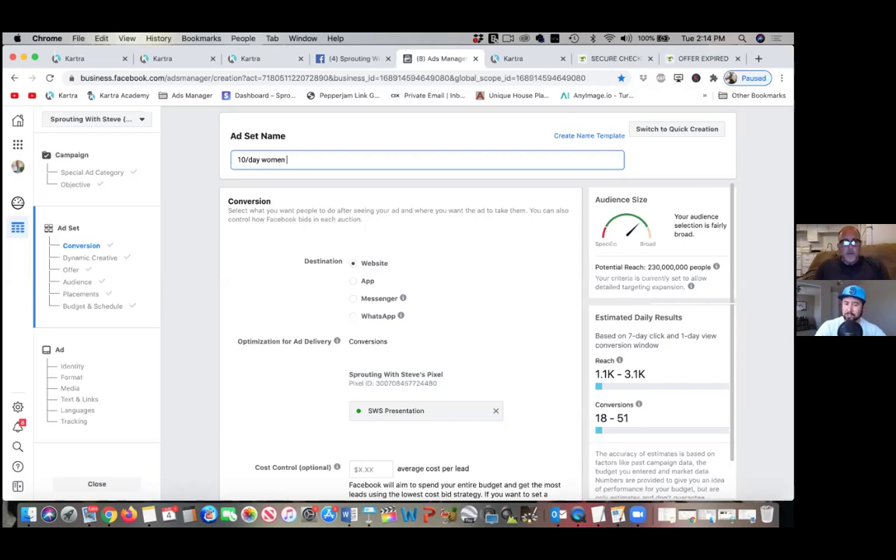
{"action": "type", "text": " 30-"}
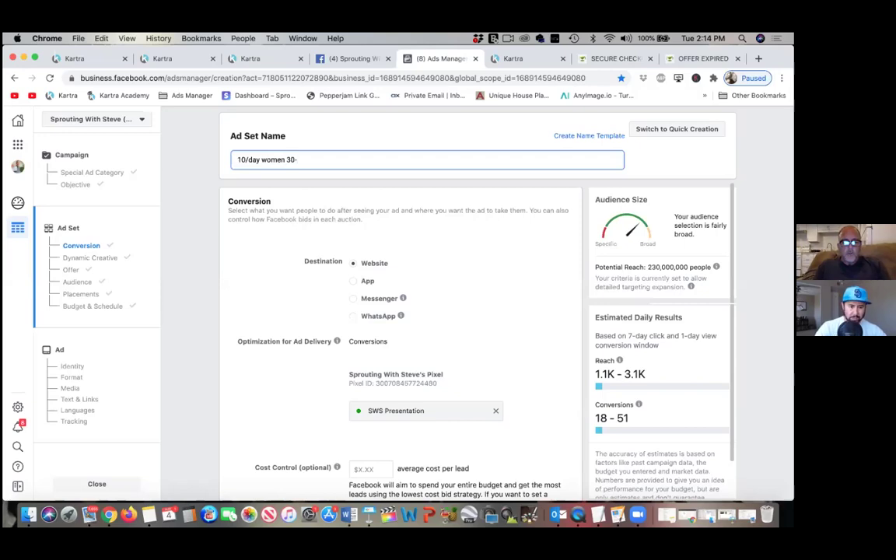
{"action": "type", "text": "70"}
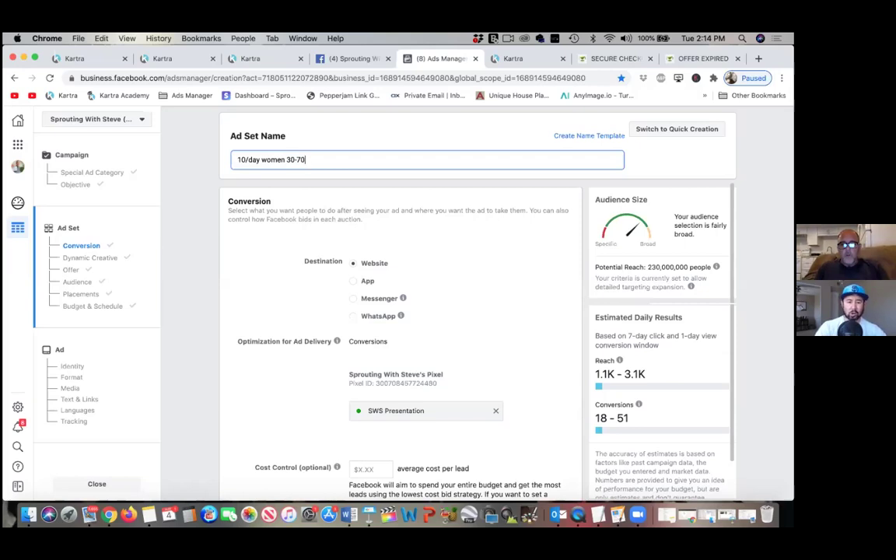
{"action": "type", "text": "follow"}
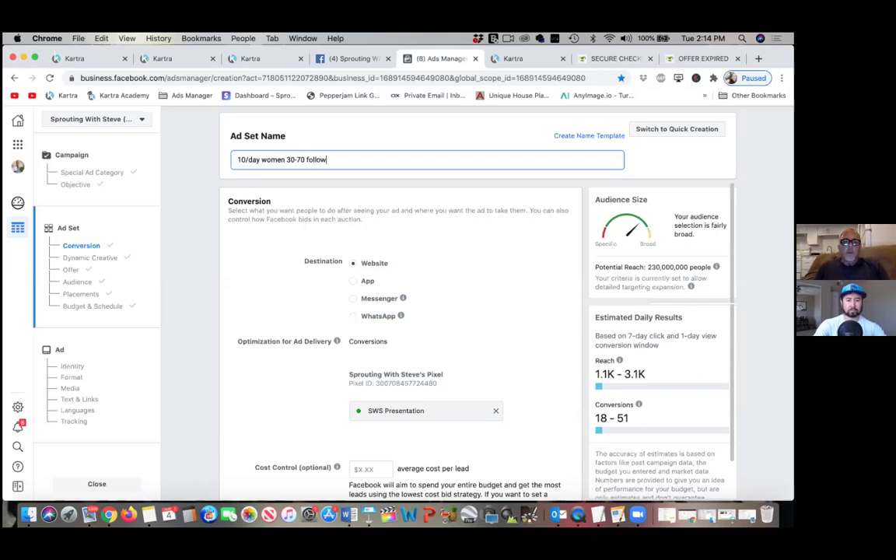
{"action": "key", "text": "BackSpace"}
{"action": "key", "text": "BackSpace"}
{"action": "key", "text": "BackSpace"}
{"action": "key", "text": "BackSpace"}
{"action": "key", "text": "BackSpace"}
{"action": "key", "text": "BackSpace"}
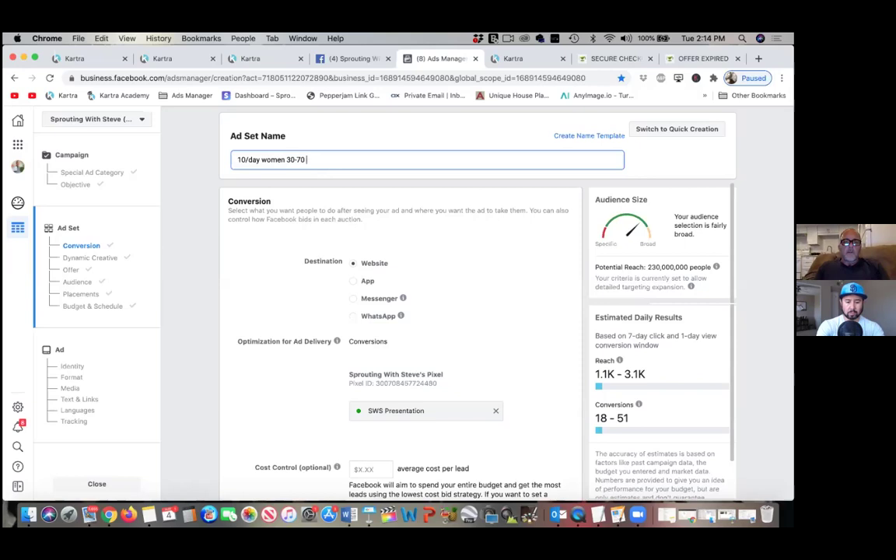
{"action": "type", "text": "fol"}
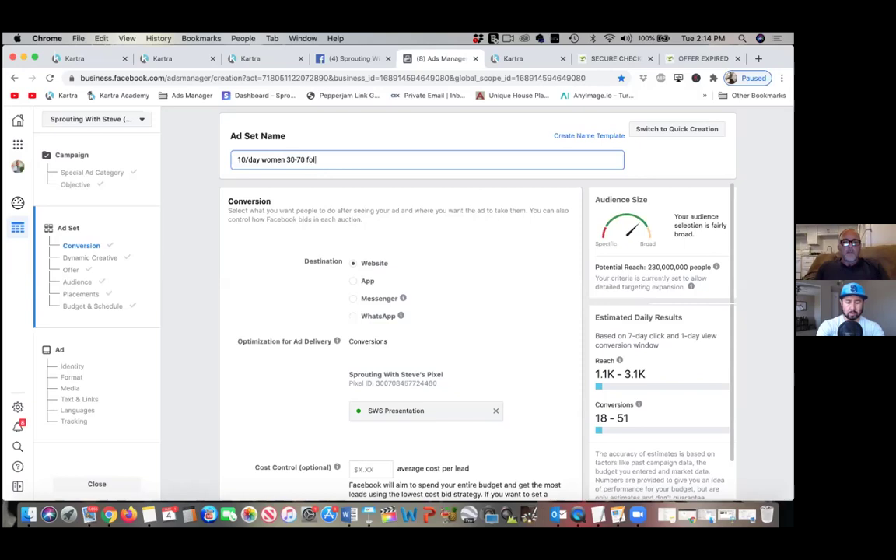
{"action": "type", "text": "low gardening"}
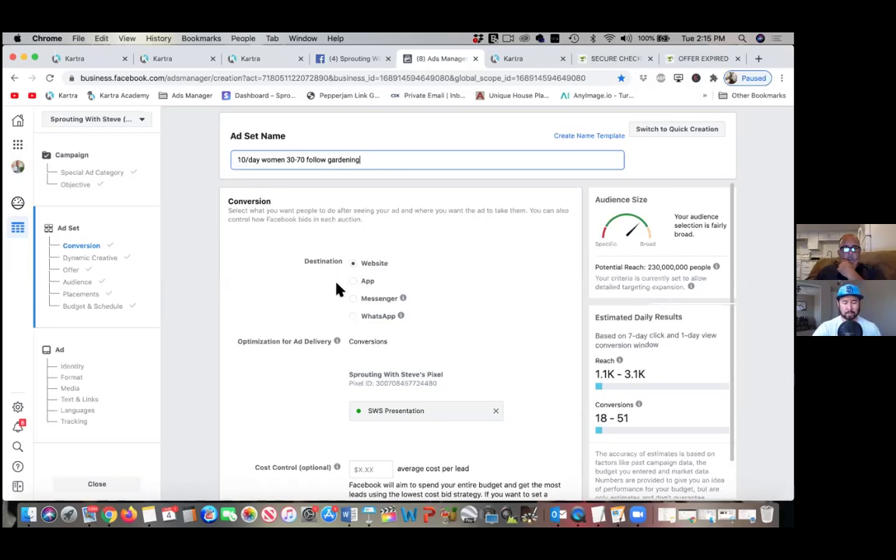
- Check the ad set's Audience section for existing custom audiences, then close the audience list
{"action": "scroll", "coordinate": [338, 289], "scroll_direction": "down", "scroll_amount": 2}
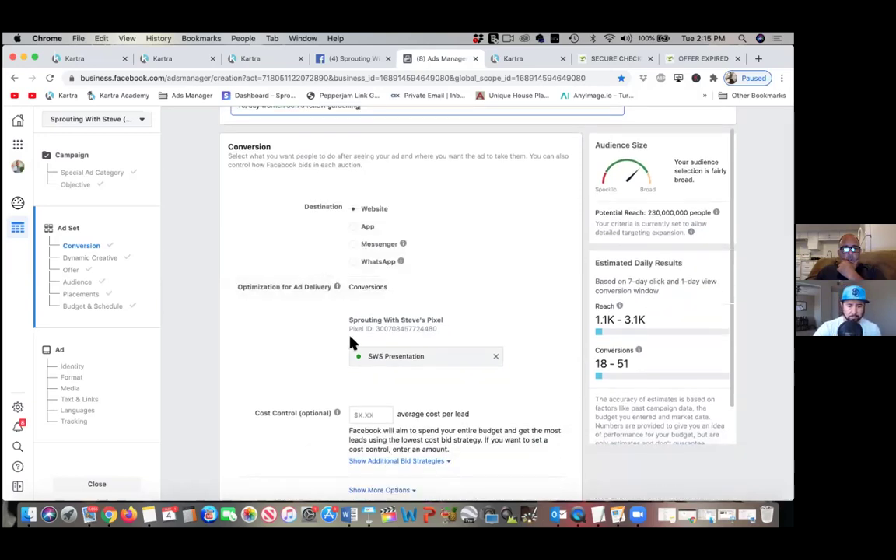
{"action": "scroll", "coordinate": [315, 360], "scroll_direction": "down", "scroll_amount": 2}
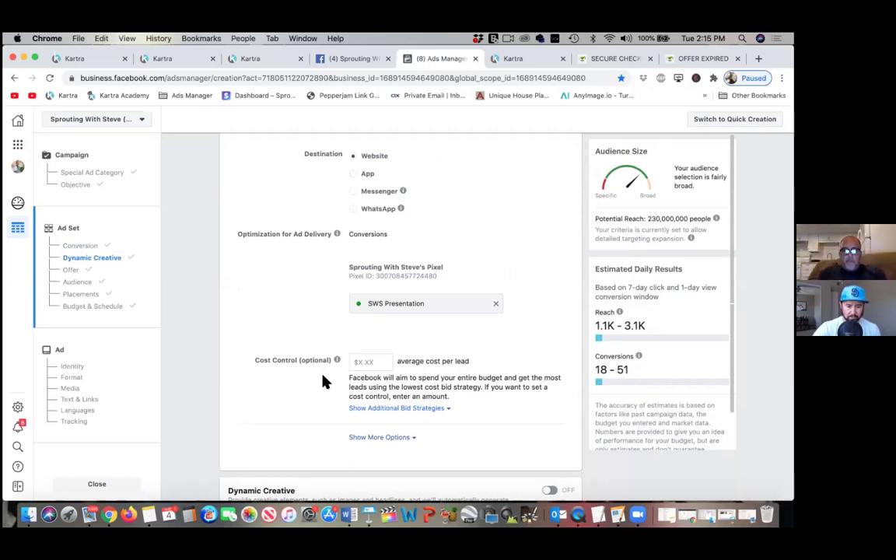
{"action": "scroll", "coordinate": [323, 382], "scroll_direction": "down", "scroll_amount": 3}
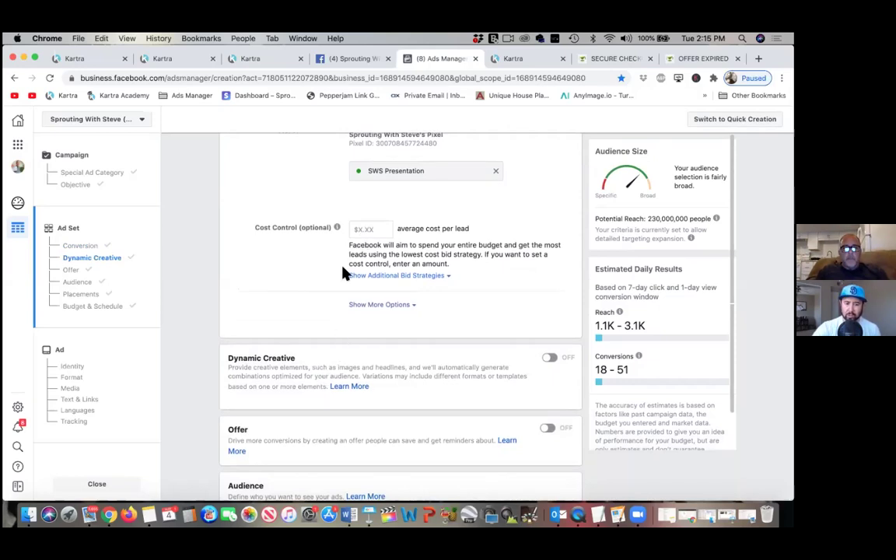
{"action": "scroll", "coordinate": [301, 377], "scroll_direction": "down", "scroll_amount": 4}
{"action": "scroll", "coordinate": [302, 380], "scroll_direction": "down", "scroll_amount": 2}
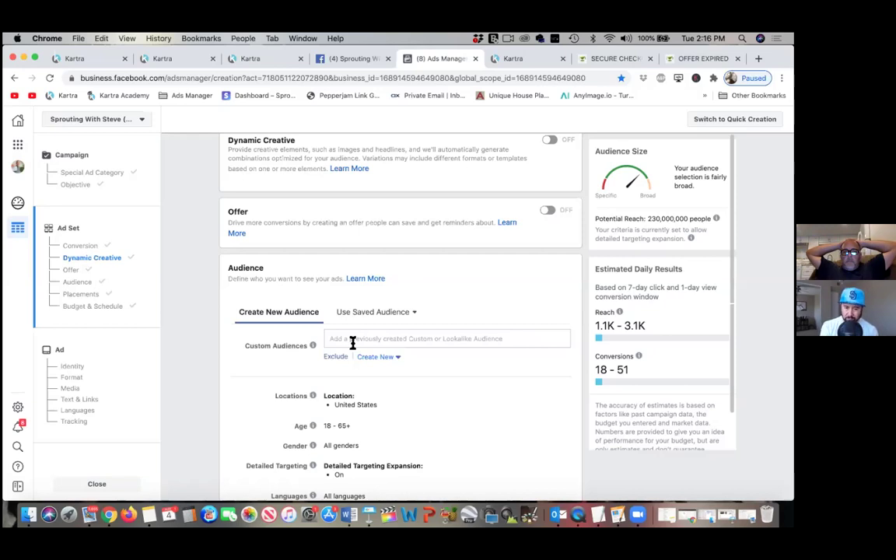
{"action": "left_click", "coordinate": [353, 342]}
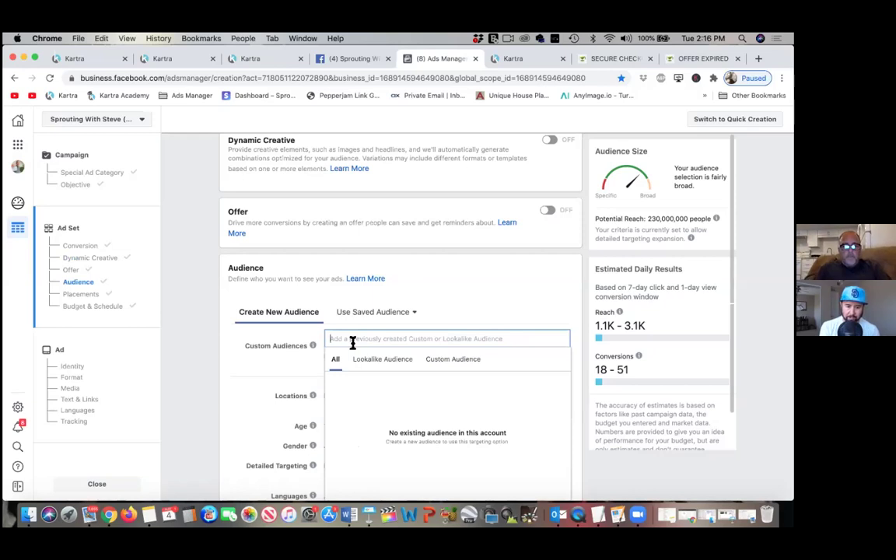
{"action": "left_click", "coordinate": [445, 364]}
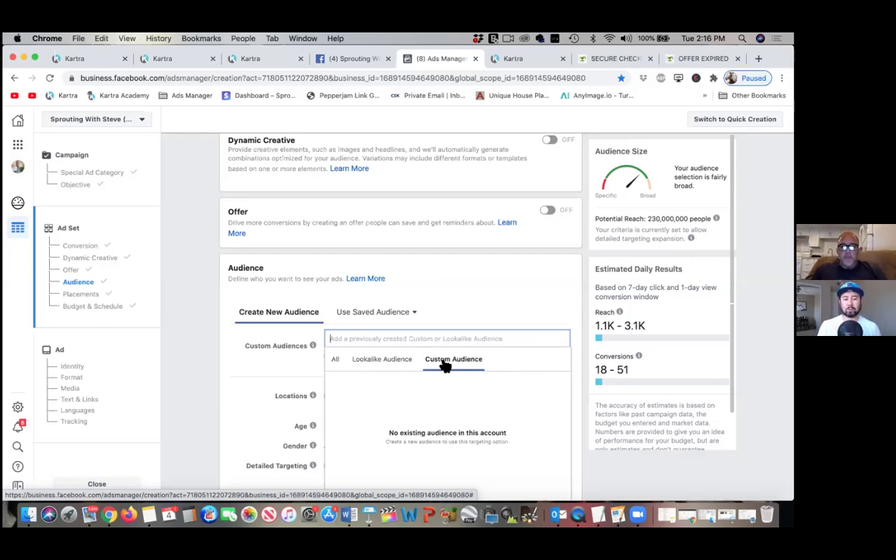
{"action": "scroll", "coordinate": [445, 366], "scroll_direction": "down", "scroll_amount": 3}
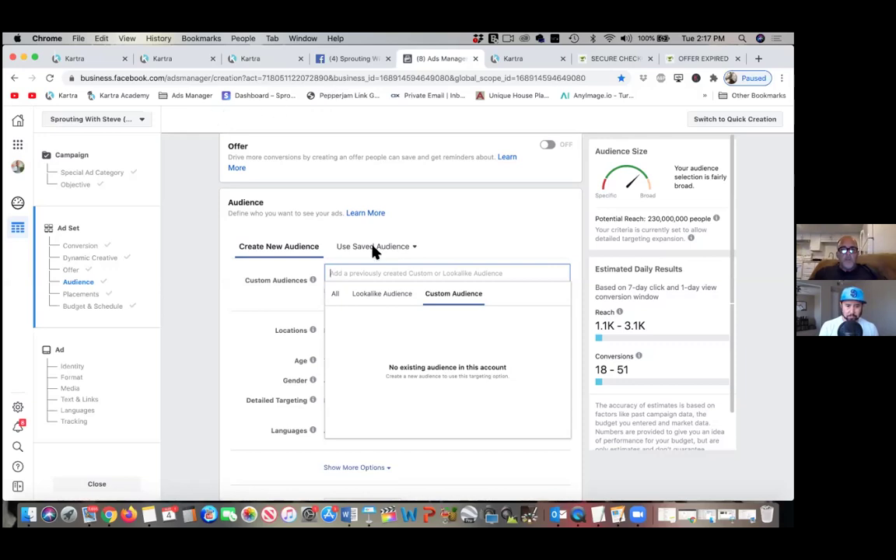
{"action": "scroll", "coordinate": [372, 335], "scroll_direction": "down", "scroll_amount": 5}
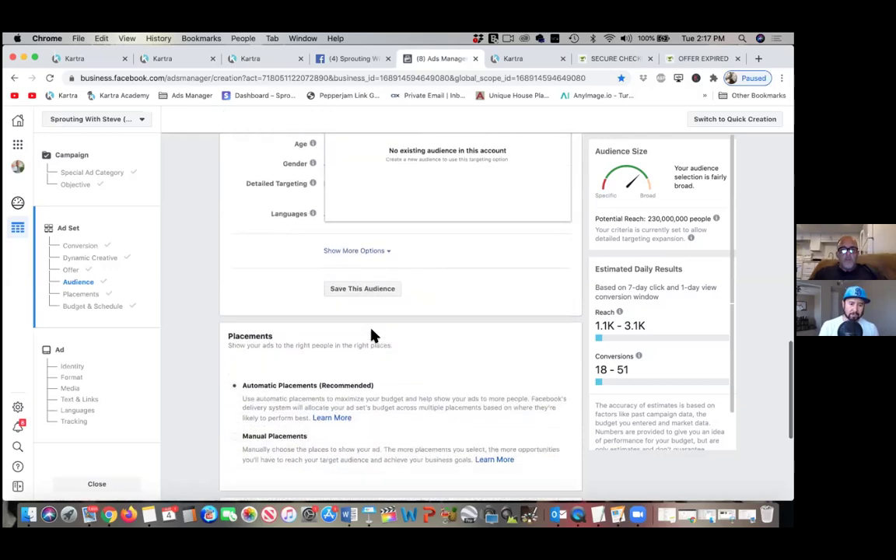
{"action": "scroll", "coordinate": [372, 334], "scroll_direction": "up", "scroll_amount": 2}
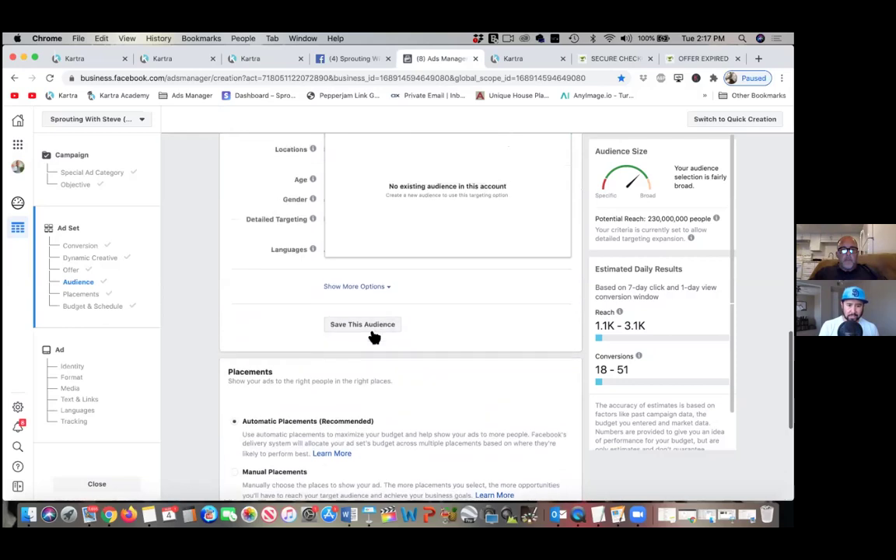
{"action": "left_click", "coordinate": [272, 267]}
- Open the new audience's Detailed Targeting for editing
{"action": "scroll", "coordinate": [273, 267], "scroll_direction": "up", "scroll_amount": 1}
{"action": "mouse_move", "coordinate": [316, 232]}
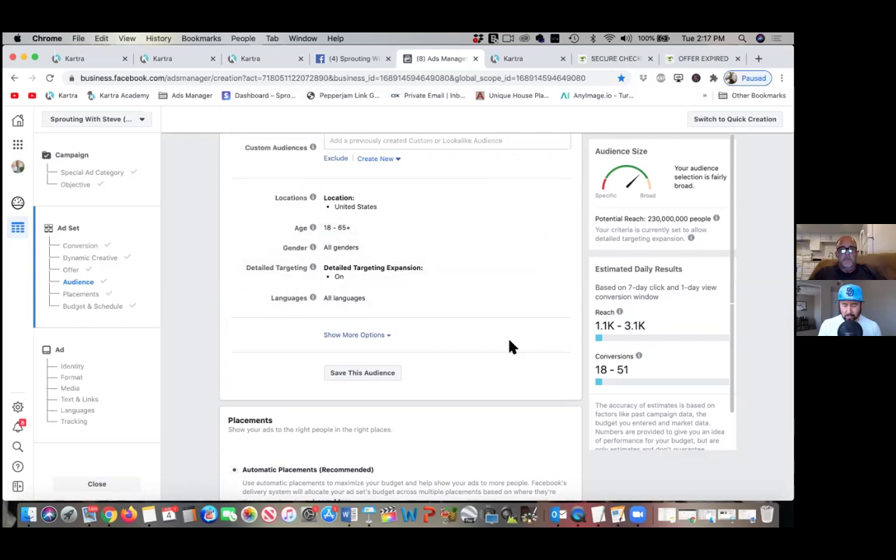
{"action": "scroll", "coordinate": [510, 347], "scroll_direction": "up", "scroll_amount": 2}
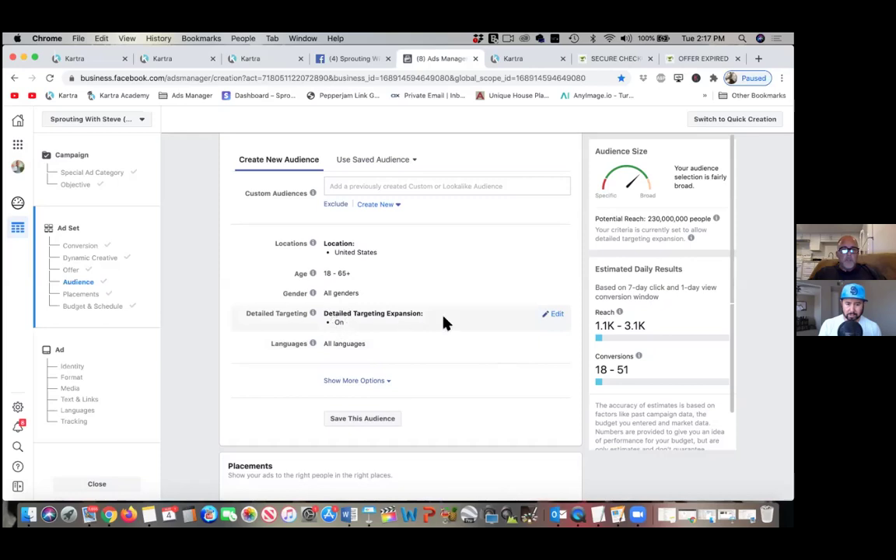
{"action": "left_click", "coordinate": [556, 315]}
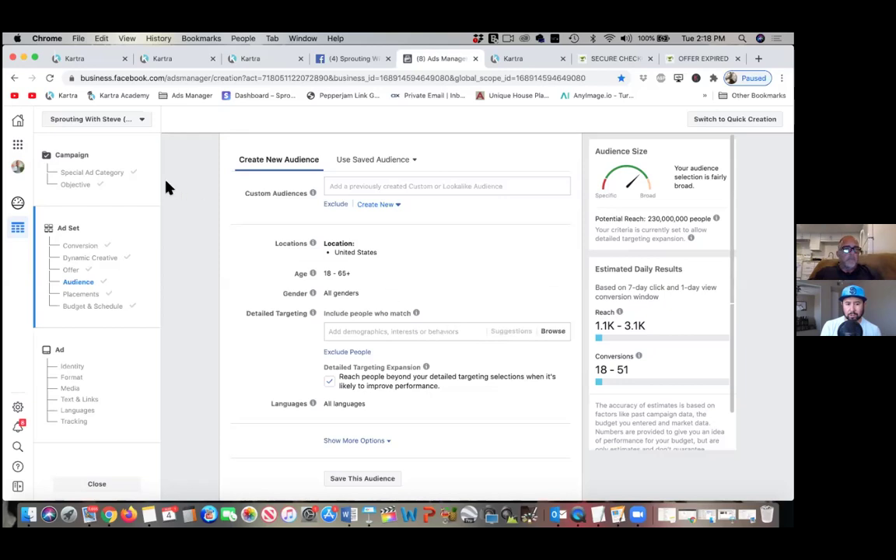
- Go back to the campaign's objective settings and turn on Campaign Budget Optimization
{"action": "left_click", "coordinate": [86, 186]}
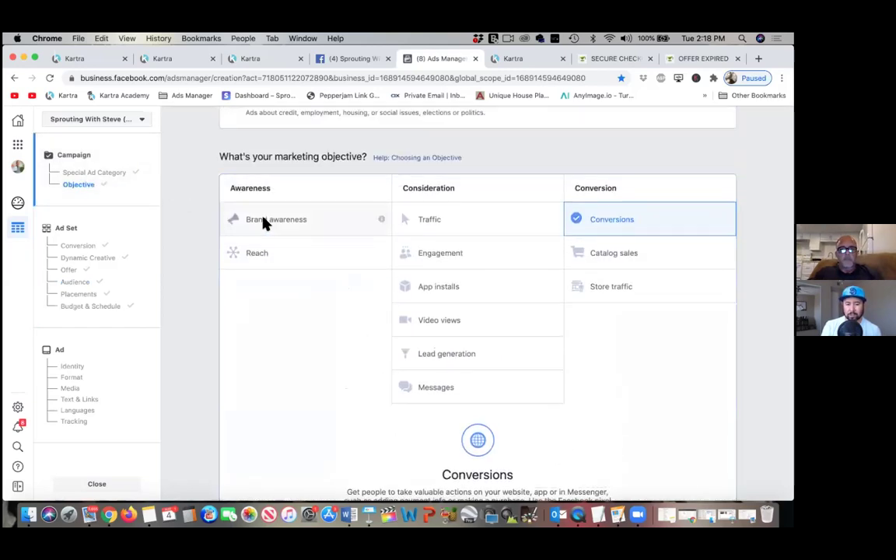
{"action": "scroll", "coordinate": [294, 309], "scroll_direction": "down", "scroll_amount": 1}
{"action": "scroll", "coordinate": [294, 309], "scroll_direction": "down", "scroll_amount": 5}
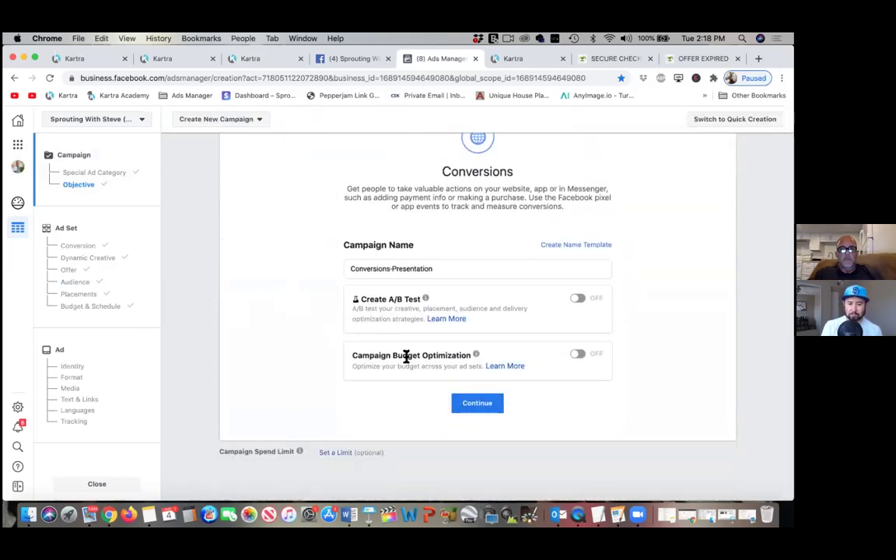
{"action": "left_click", "coordinate": [579, 356]}
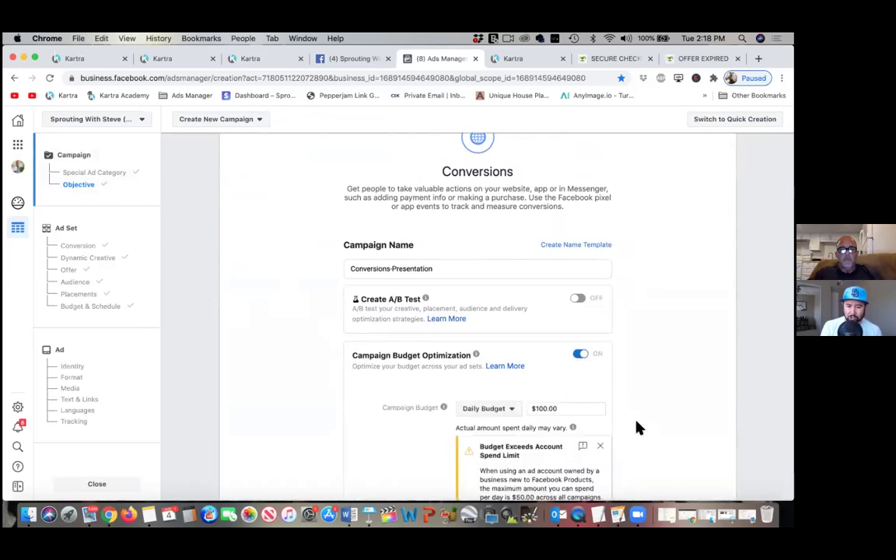
{"action": "scroll", "coordinate": [637, 427], "scroll_direction": "down", "scroll_amount": 3}
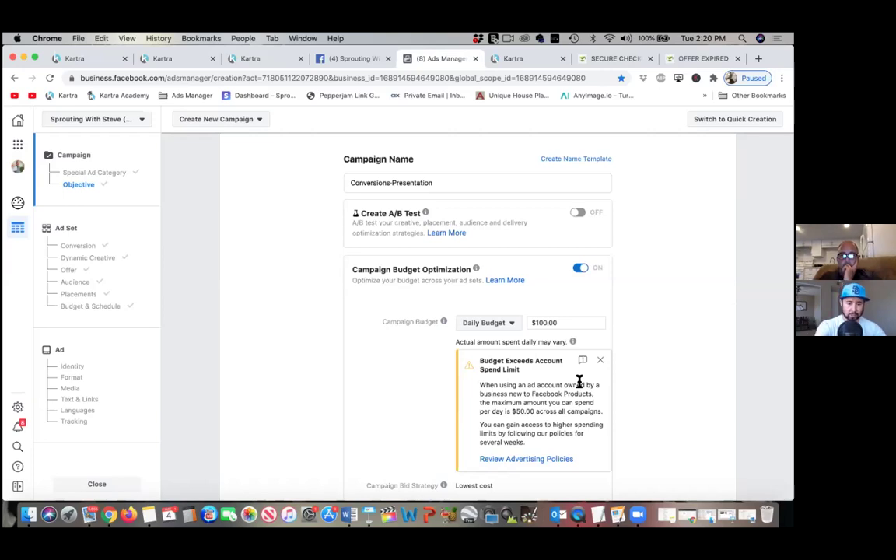
- Turn Campaign Budget Optimization off for the campaign and return to the ad set's Audience settings
{"action": "left_click", "coordinate": [580, 270]}
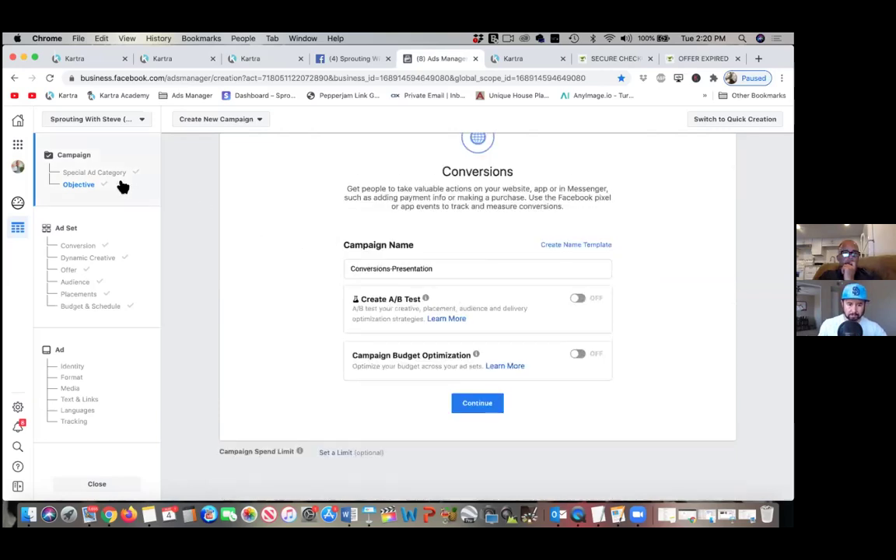
{"action": "left_click", "coordinate": [76, 285]}
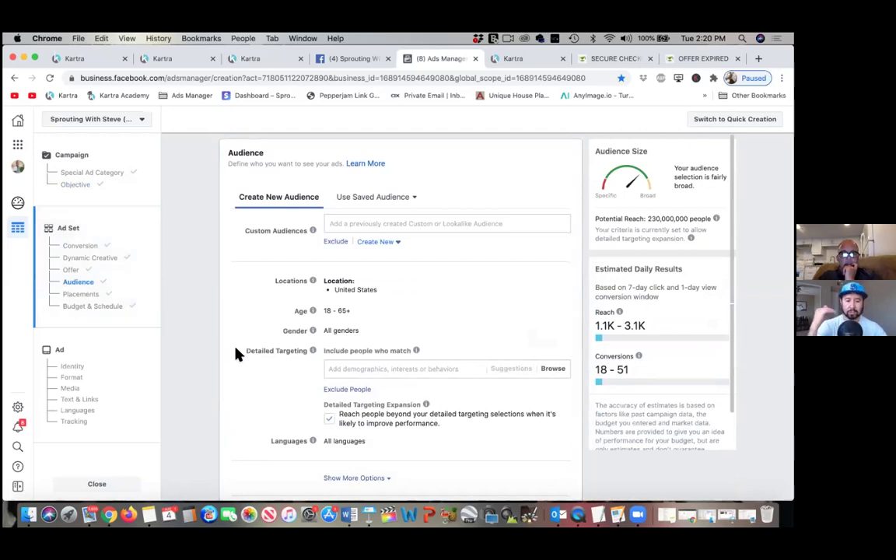
{"action": "mouse_move", "coordinate": [418, 352]}
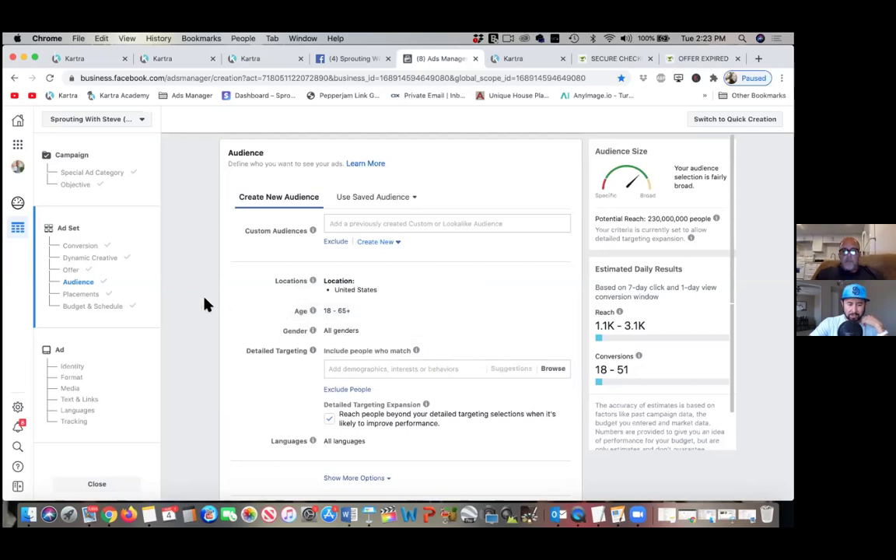
- Review the ad set's automatic placements and daily budget, then continue to the ad setup
{"action": "scroll", "coordinate": [207, 305], "scroll_direction": "down", "scroll_amount": 2}
{"action": "scroll", "coordinate": [206, 305], "scroll_direction": "down", "scroll_amount": 2}
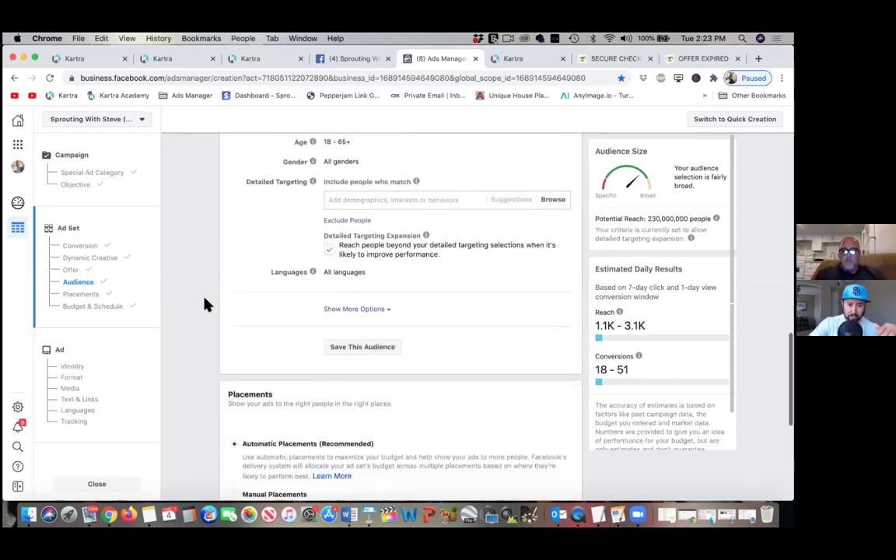
{"action": "scroll", "coordinate": [206, 305], "scroll_direction": "down", "scroll_amount": 3}
{"action": "scroll", "coordinate": [206, 305], "scroll_direction": "down", "scroll_amount": 3}
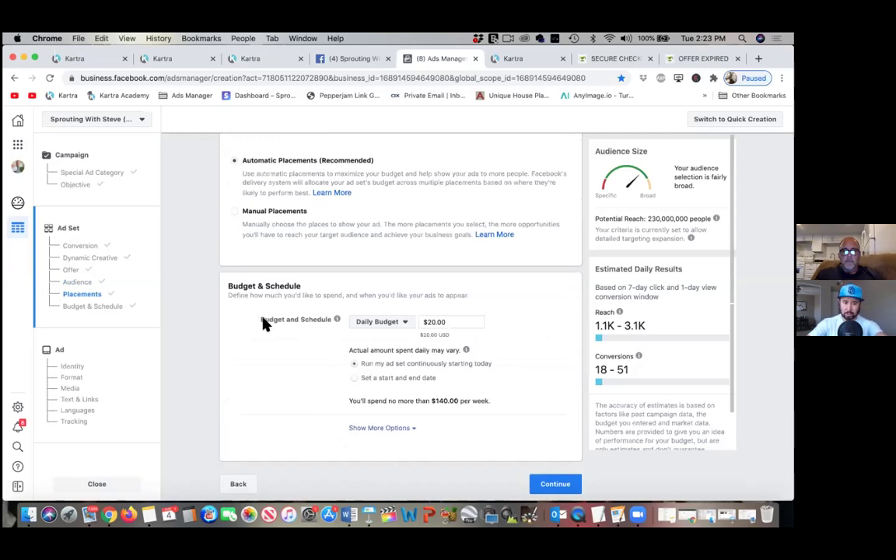
{"action": "scroll", "coordinate": [306, 322], "scroll_direction": "up", "scroll_amount": 5}
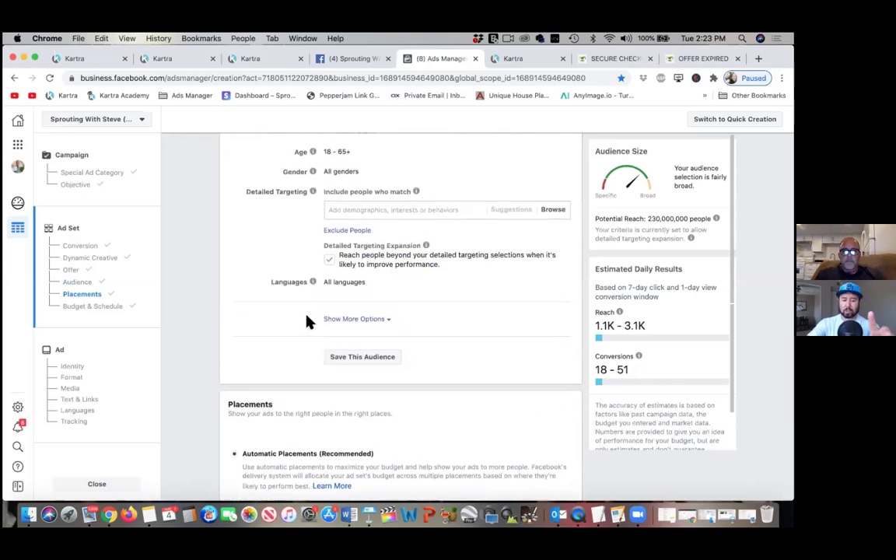
{"action": "scroll", "coordinate": [306, 322], "scroll_direction": "down", "scroll_amount": 4}
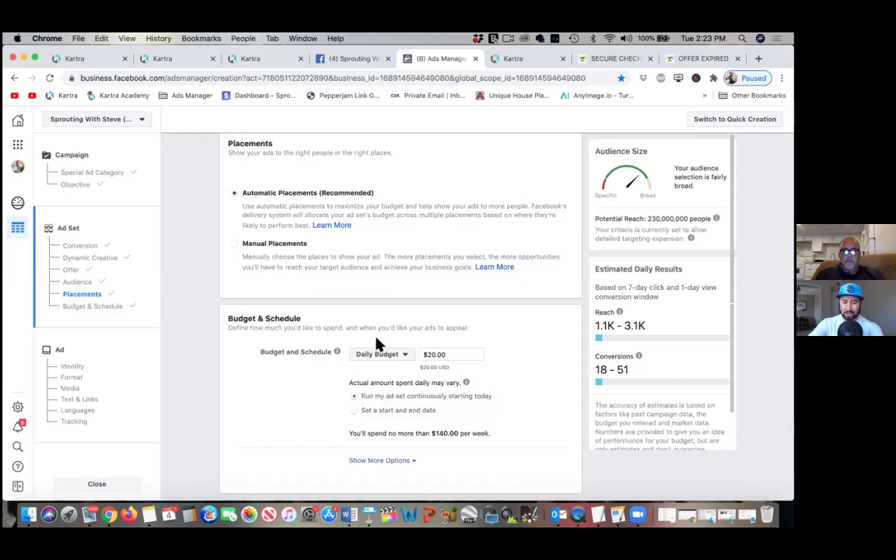
{"action": "left_click", "coordinate": [439, 356]}
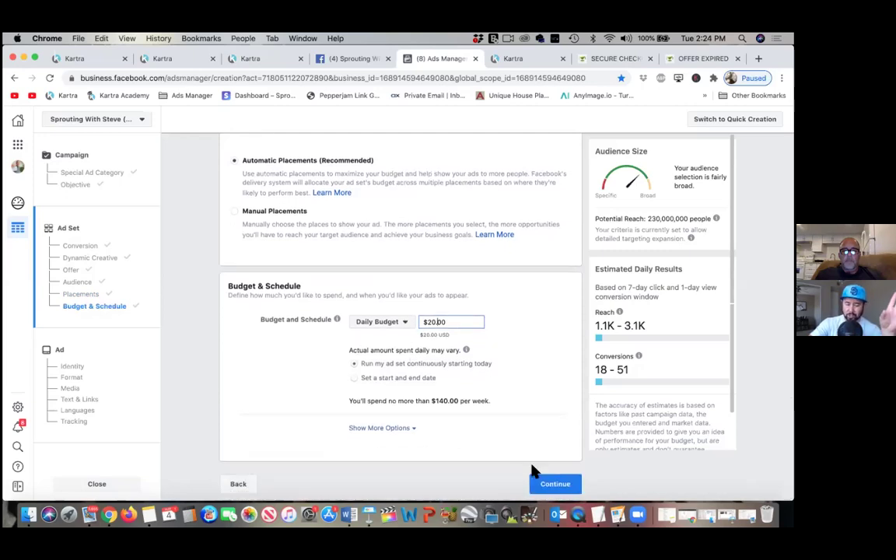
{"action": "left_click", "coordinate": [554, 484]}
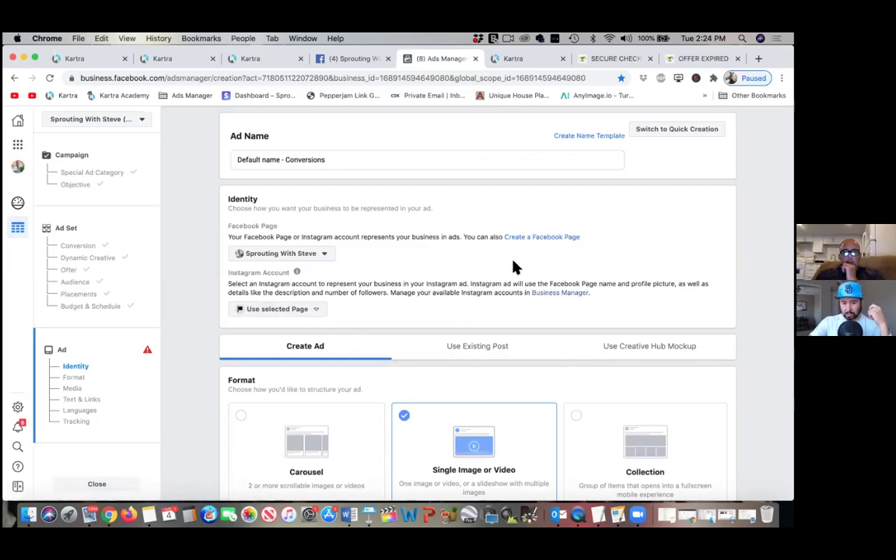
- Use the existing Facebook Page post "New Online Sprouting & Microgreen Course" from Aug 4, 2020 as the ad's creative
{"action": "scroll", "coordinate": [514, 268], "scroll_direction": "up", "scroll_amount": 1}
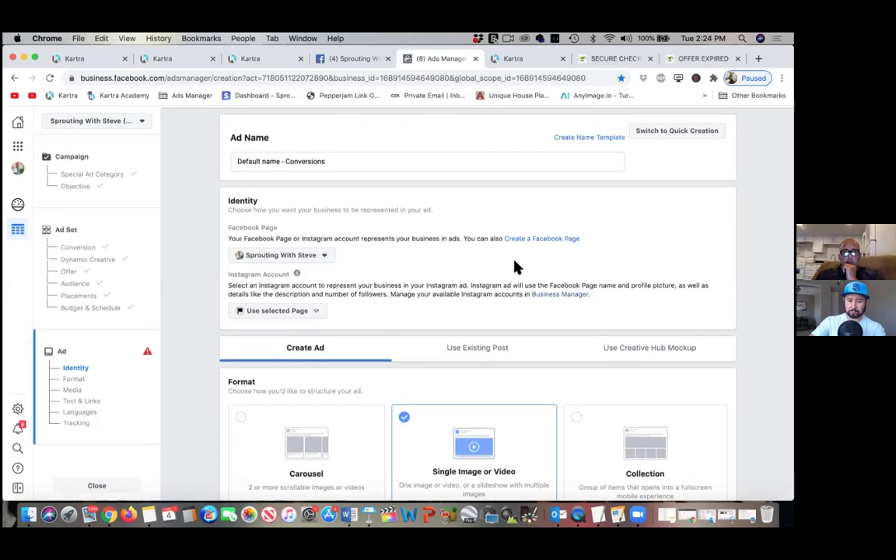
{"action": "scroll", "coordinate": [513, 268], "scroll_direction": "down", "scroll_amount": 1}
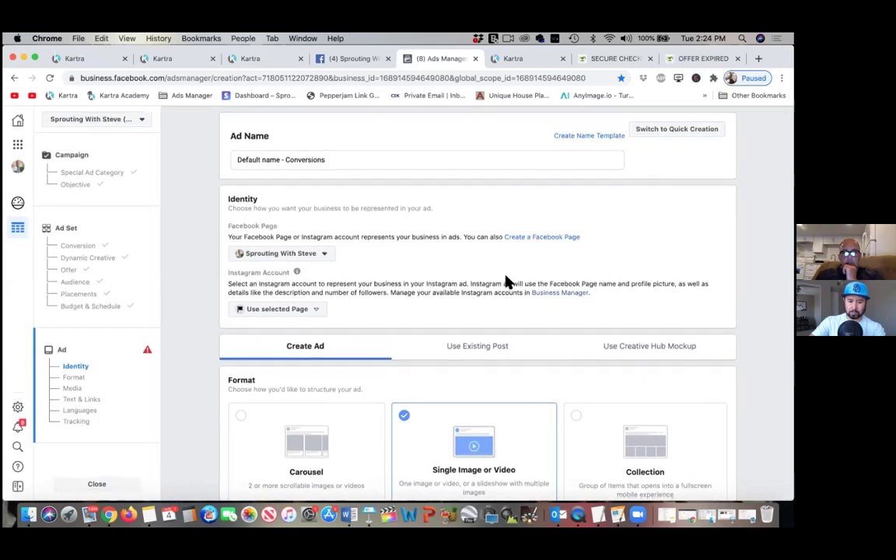
{"action": "left_click", "coordinate": [478, 350]}
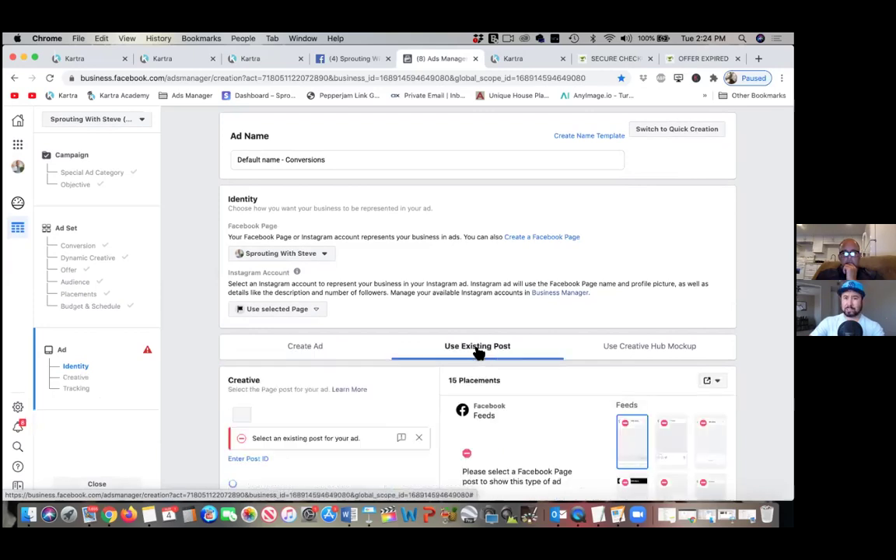
{"action": "scroll", "coordinate": [478, 352], "scroll_direction": "down", "scroll_amount": 3}
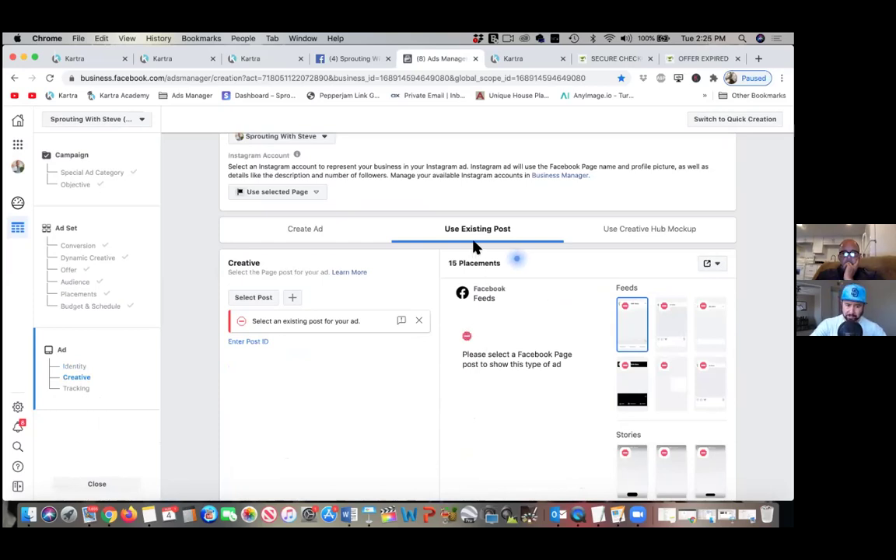
{"action": "left_click", "coordinate": [268, 300]}
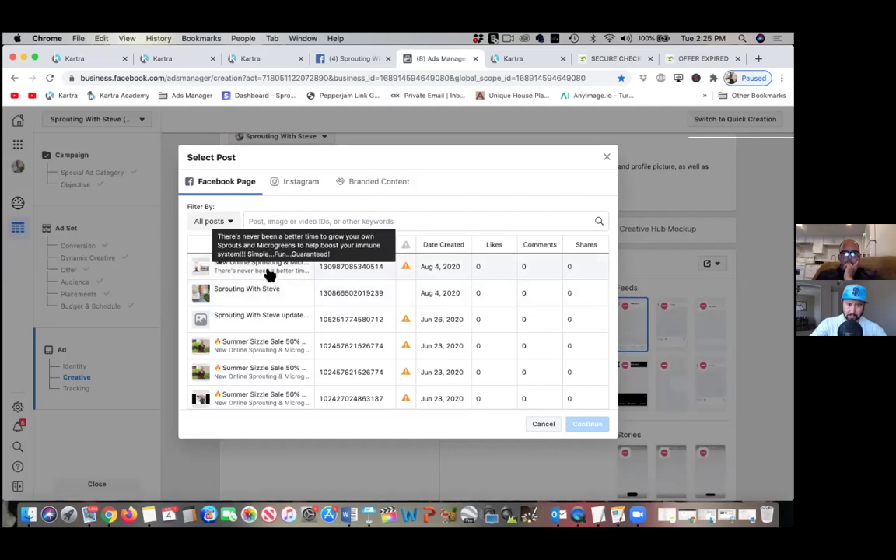
{"action": "left_click", "coordinate": [268, 273]}
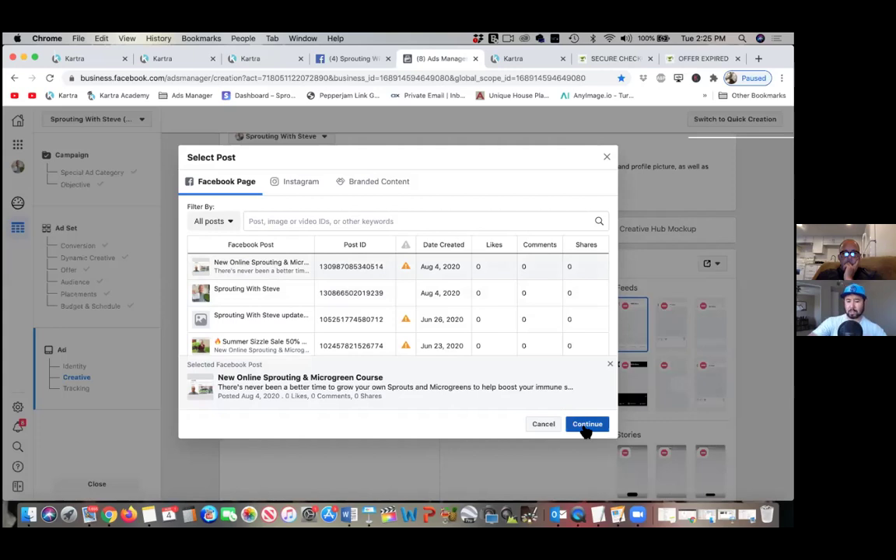
{"action": "left_click", "coordinate": [586, 426]}
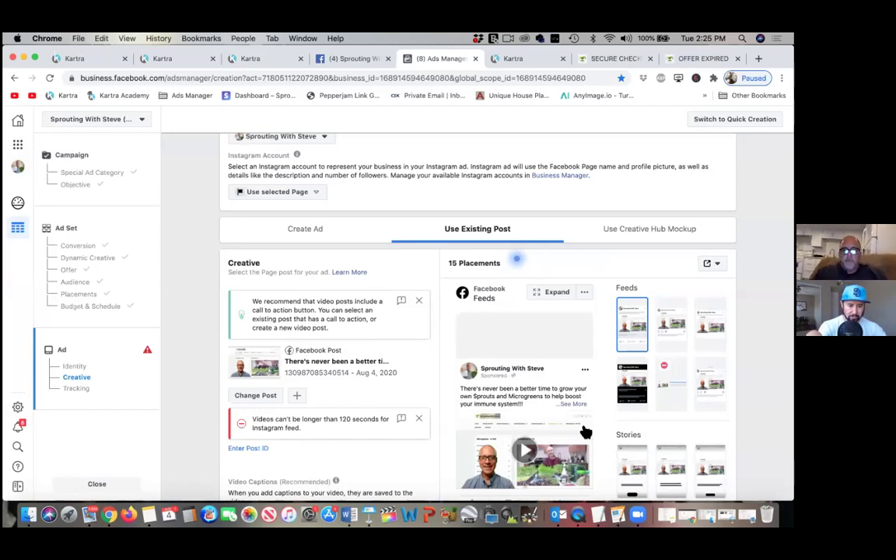
- Review the ad's creative preview and open the settings for adding a call to action to the post
{"action": "scroll", "coordinate": [586, 433], "scroll_direction": "down", "scroll_amount": 3}
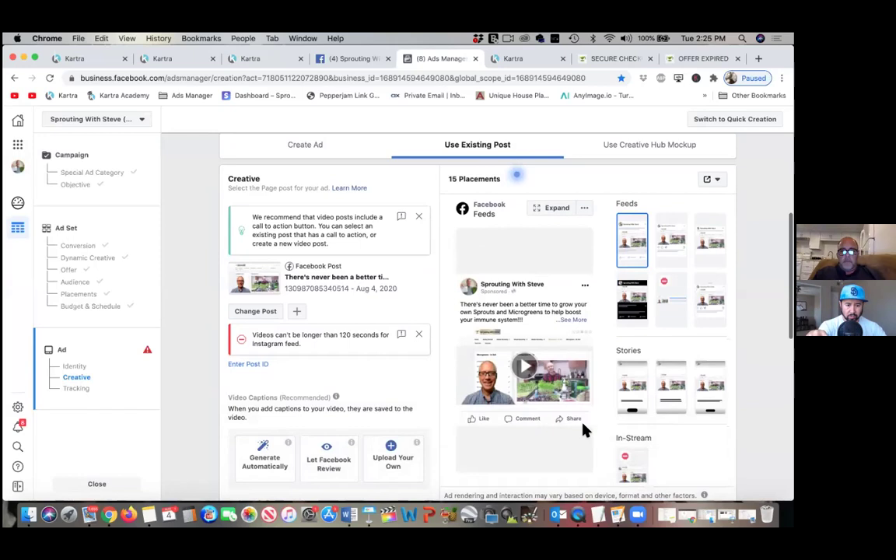
{"action": "scroll", "coordinate": [583, 424], "scroll_direction": "down", "scroll_amount": 4}
{"action": "mouse_move", "coordinate": [579, 394]}
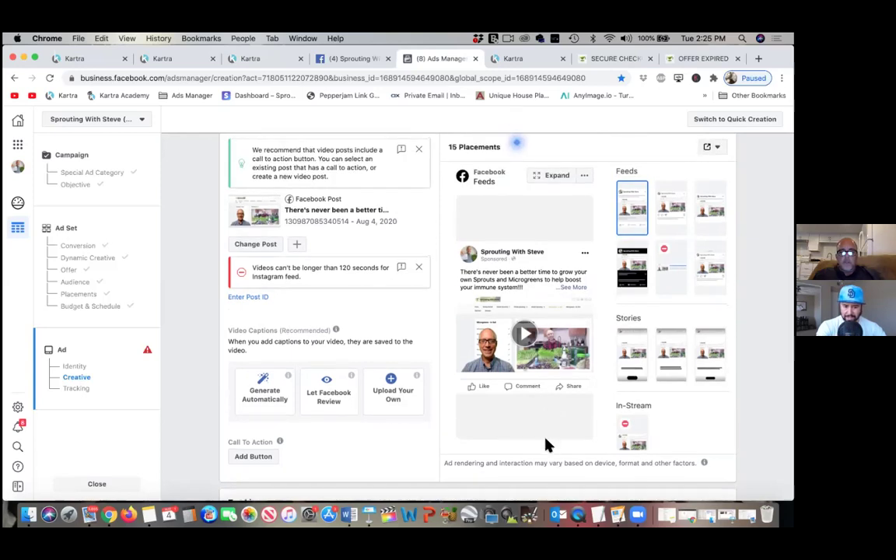
{"action": "left_click", "coordinate": [257, 459]}
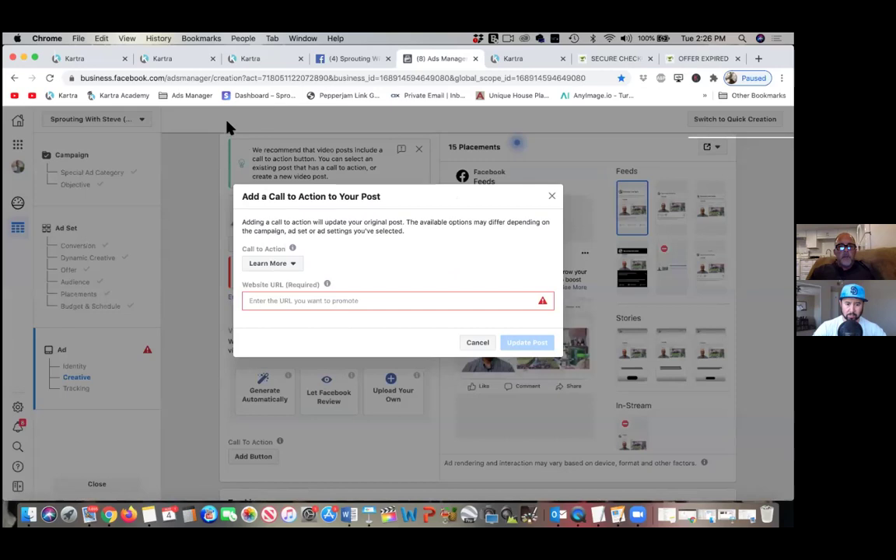
- Check the open Kartra pages to find the landing page for the ad, then return to Ads Manager
{"action": "left_click", "coordinate": [184, 61]}
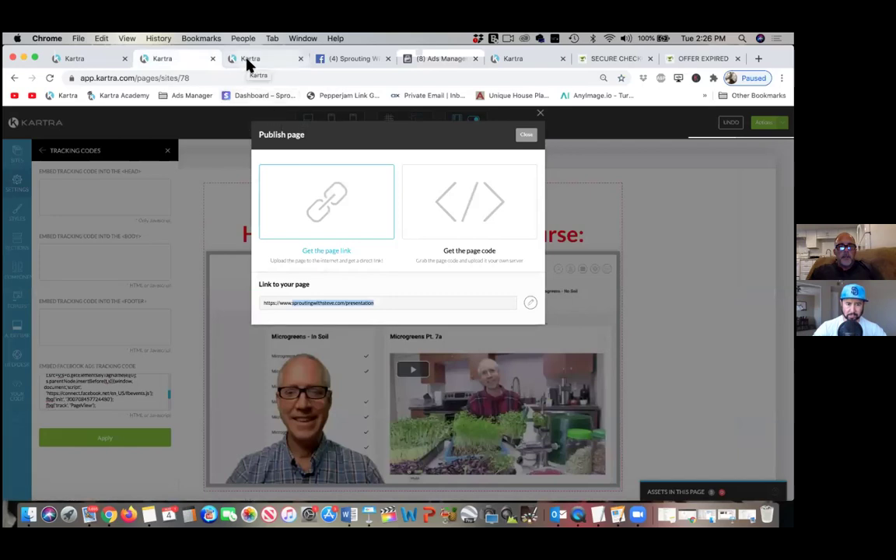
{"action": "left_click", "coordinate": [88, 60]}
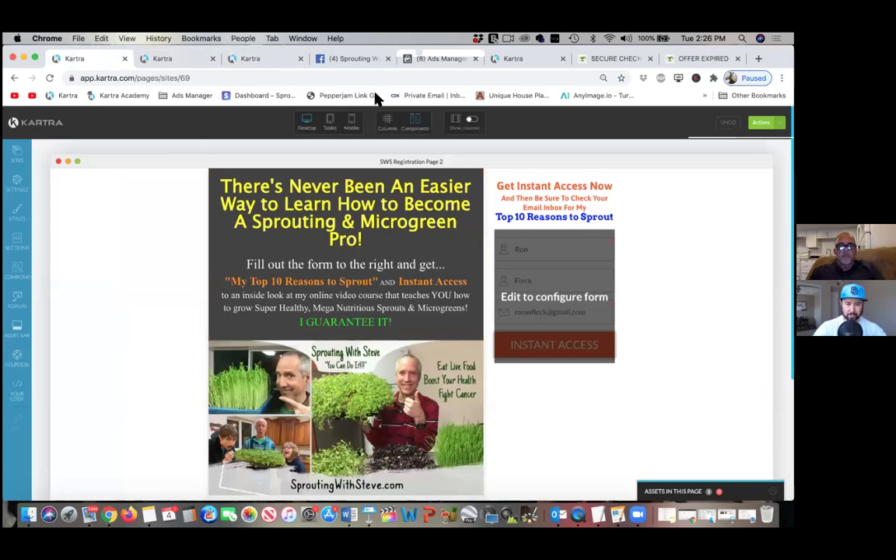
{"action": "left_click", "coordinate": [445, 60]}
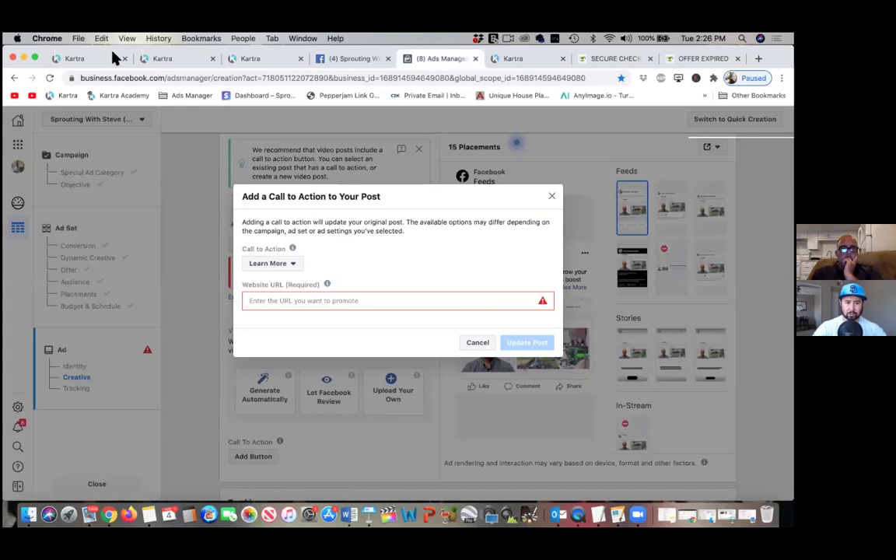
- Switch to Kartra, publish SWS Registration Page 2 live and copy its page link
{"action": "left_click", "coordinate": [84, 58]}
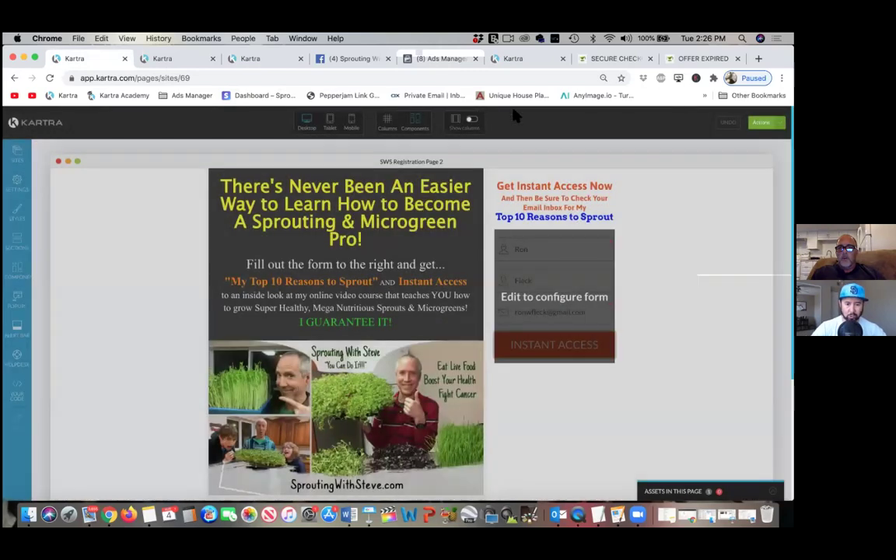
{"action": "left_click", "coordinate": [761, 122]}
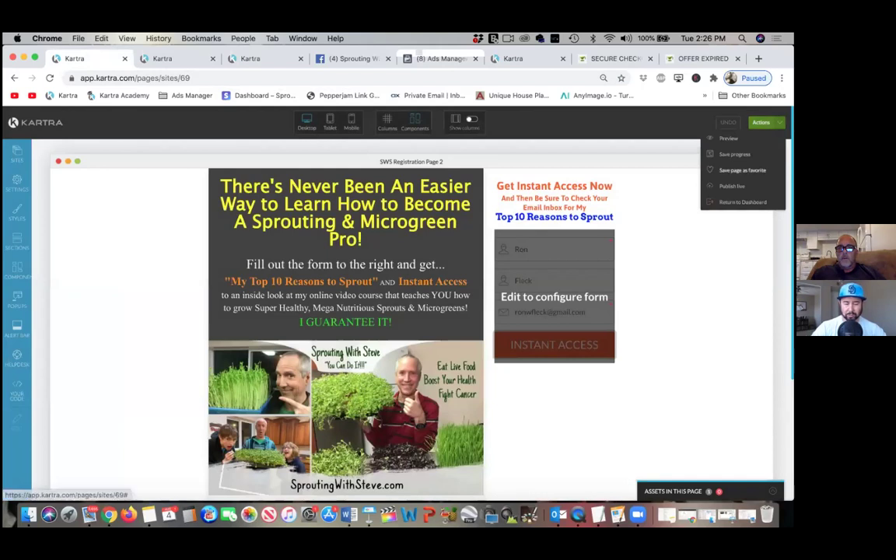
{"action": "left_click", "coordinate": [735, 154]}
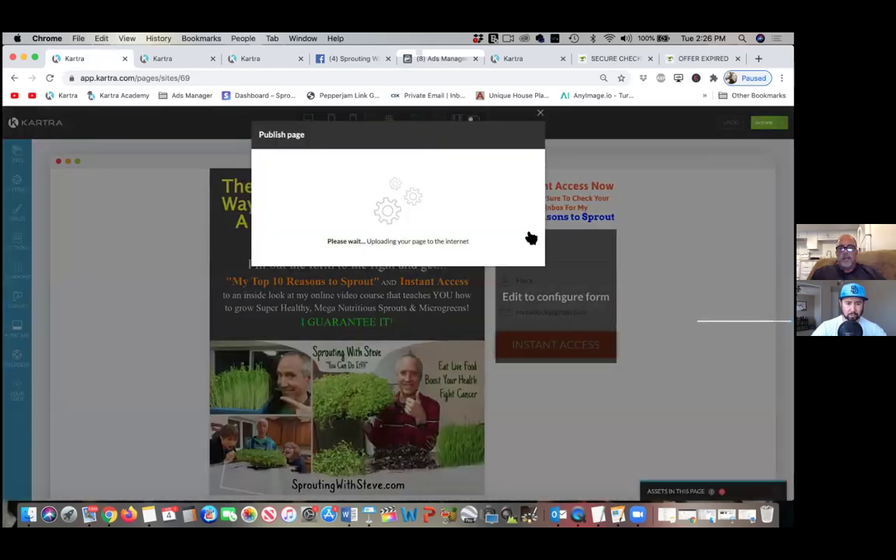
{"action": "left_click", "coordinate": [342, 231]}
{"action": "left_click", "coordinate": [368, 307]}
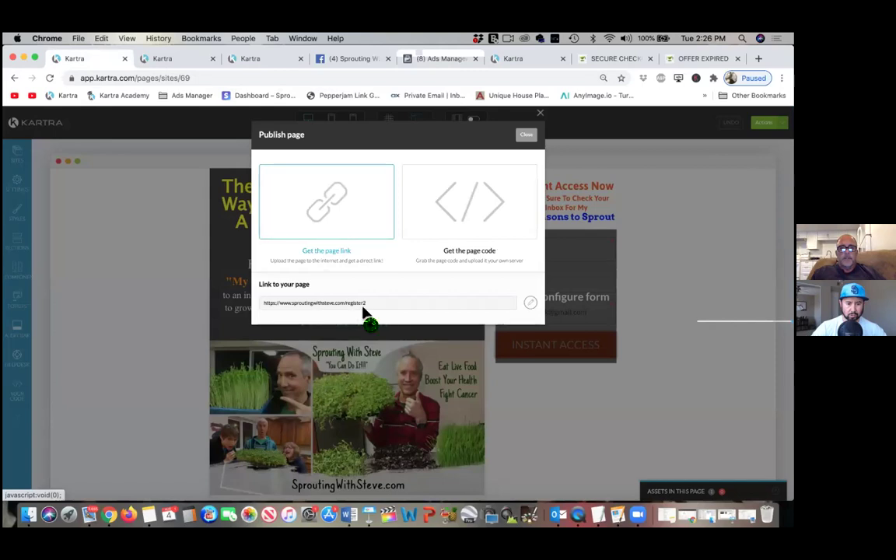
{"action": "left_click_drag", "start_coordinate": [367, 308], "coordinate": [262, 306]}
{"action": "key", "text": "super+c"}
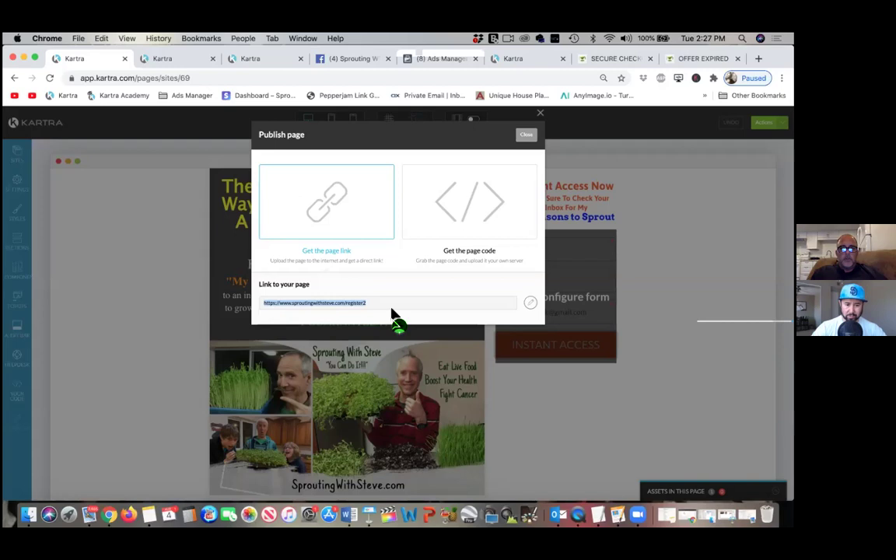
- Open the published registration page's link for editing and inspect its URL ending
{"action": "left_click", "coordinate": [531, 305]}
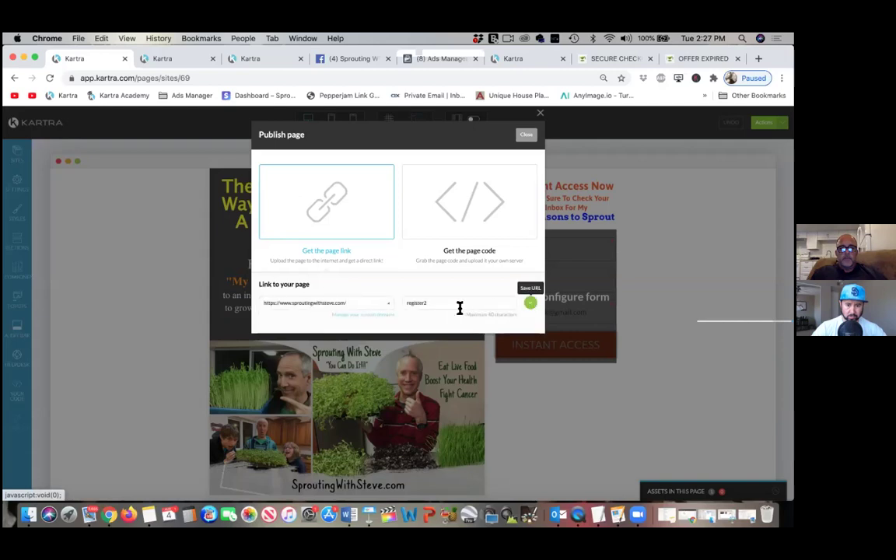
{"action": "left_click", "coordinate": [435, 305]}
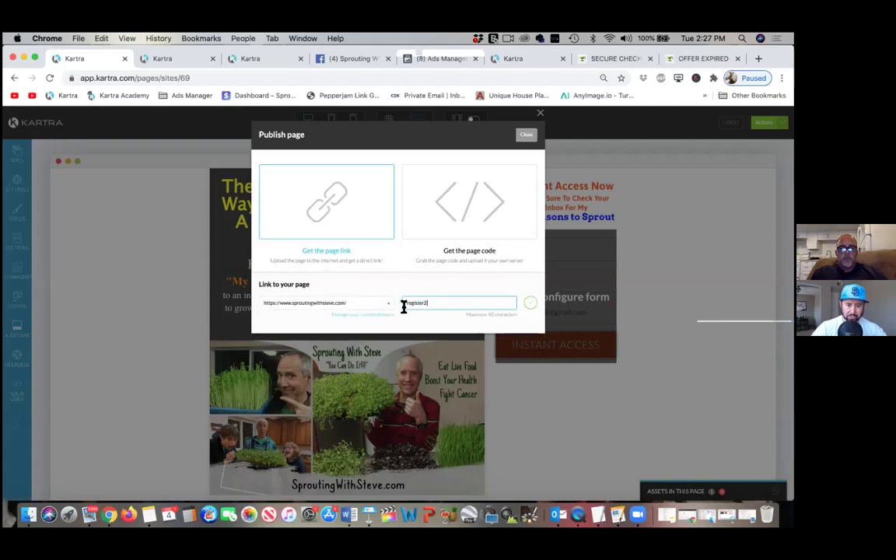
{"action": "double_click", "coordinate": [404, 304]}
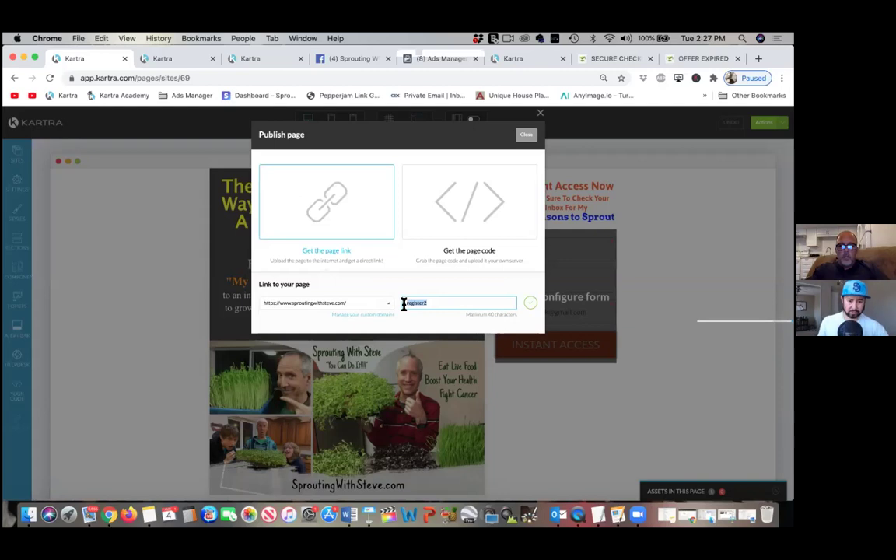
{"action": "left_click", "coordinate": [454, 322]}
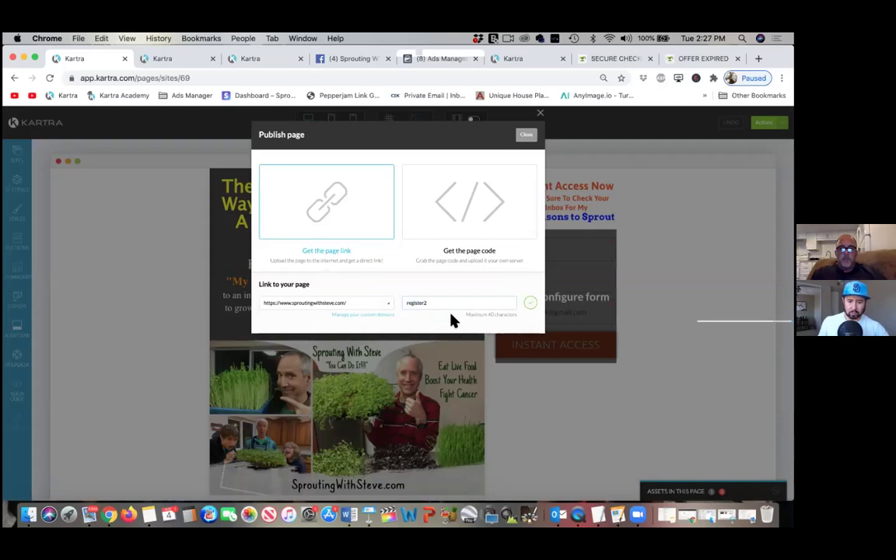
{"action": "left_click", "coordinate": [443, 59]}
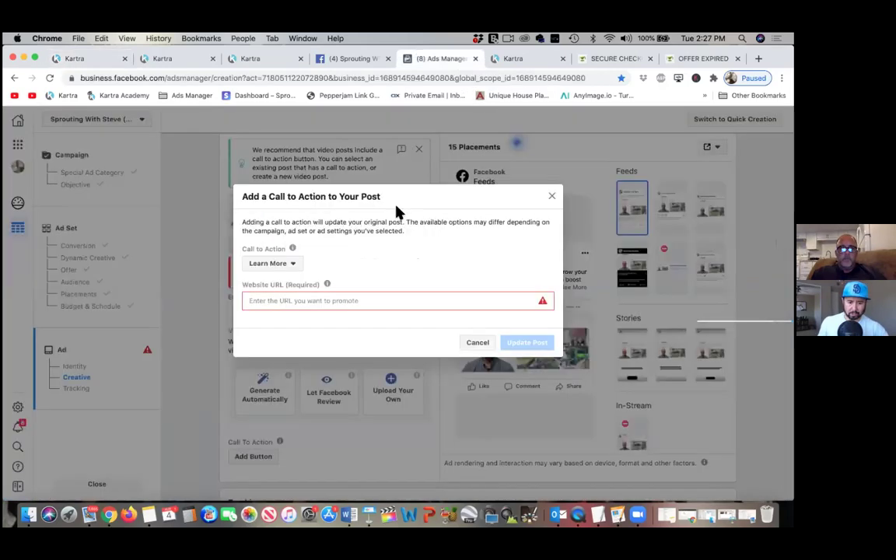
{"action": "left_click", "coordinate": [381, 302]}
{"action": "key", "text": "super+v"}
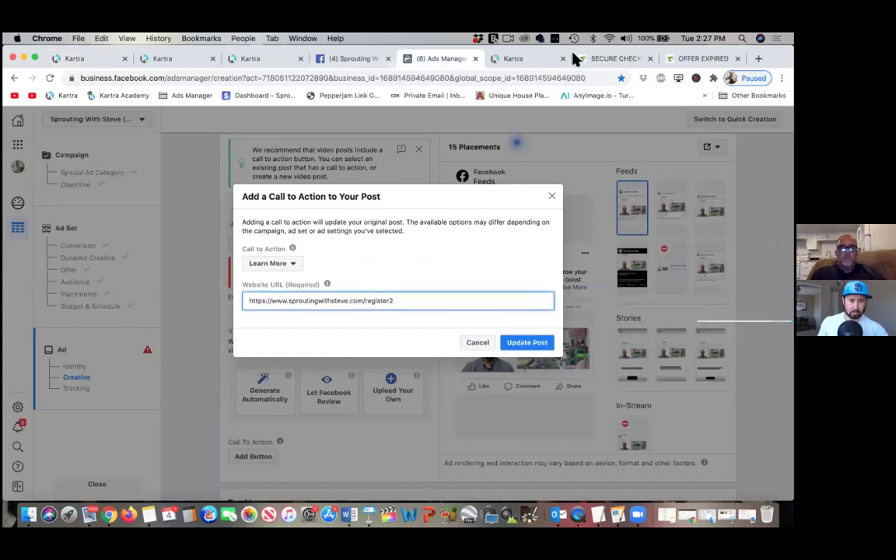
- Switch back to Kartra and save the registration page's URL to close its editing fields
{"action": "left_click", "coordinate": [82, 56]}
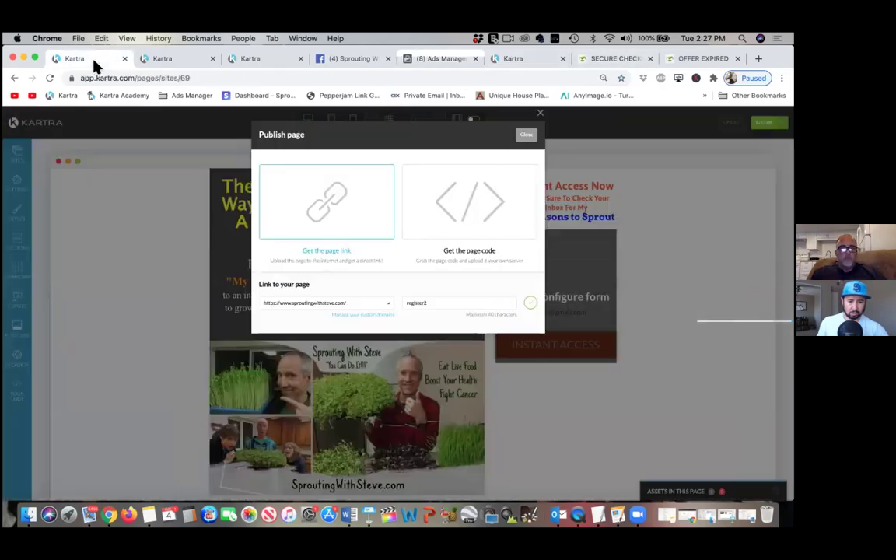
{"action": "left_click", "coordinate": [529, 302]}
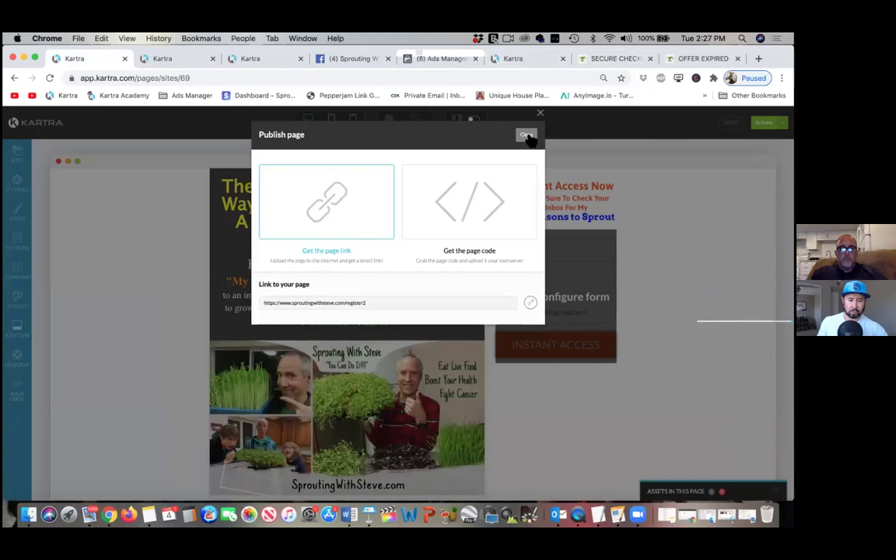
- Close the Kartra publish dialog, switch to Ads Manager and update the post with the Learn More call to action
{"action": "left_click", "coordinate": [526, 134]}
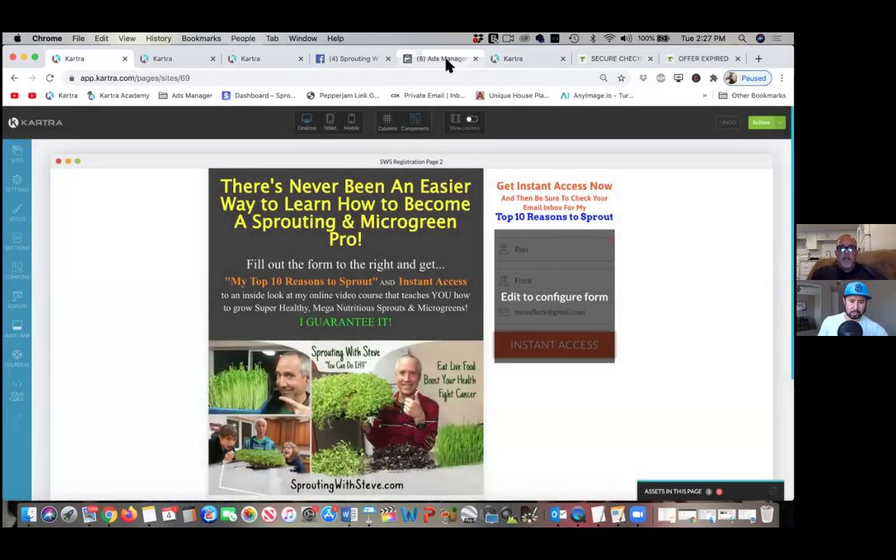
{"action": "left_click", "coordinate": [441, 58]}
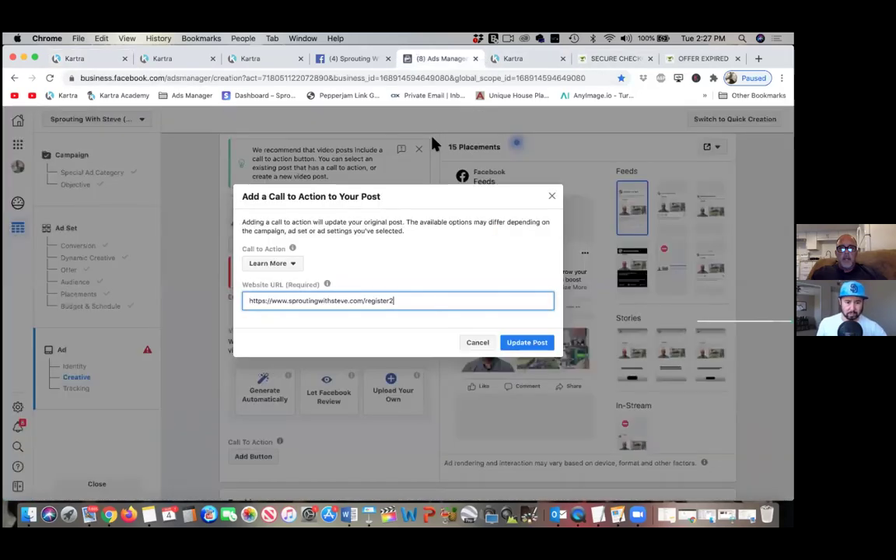
{"action": "left_click", "coordinate": [521, 344]}
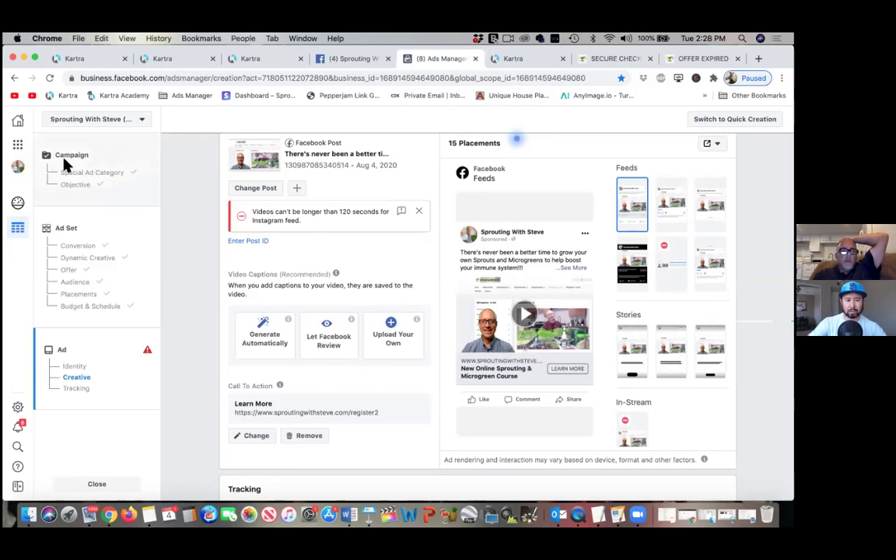
- Leave the ad creation page for the business home page and open the Ads Manager campaign list
{"action": "left_click", "coordinate": [18, 123]}
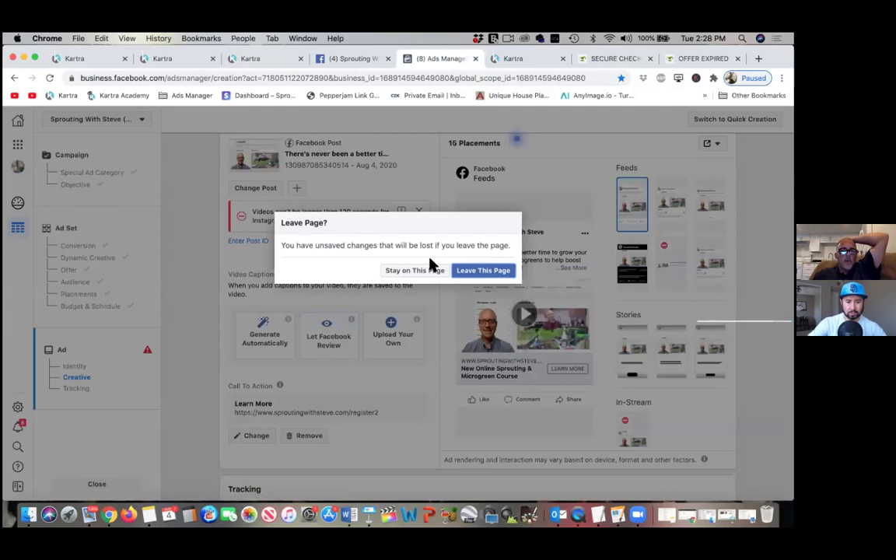
{"action": "left_click", "coordinate": [474, 272]}
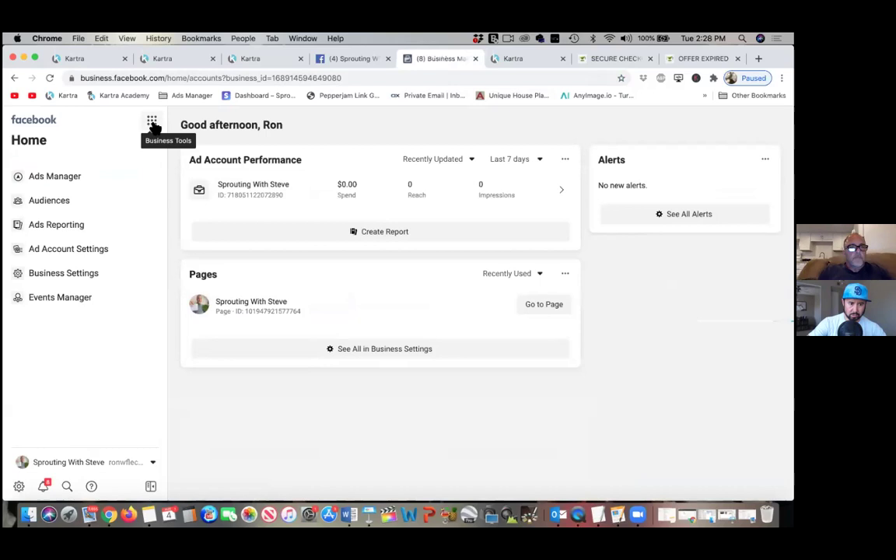
{"action": "left_click", "coordinate": [152, 123]}
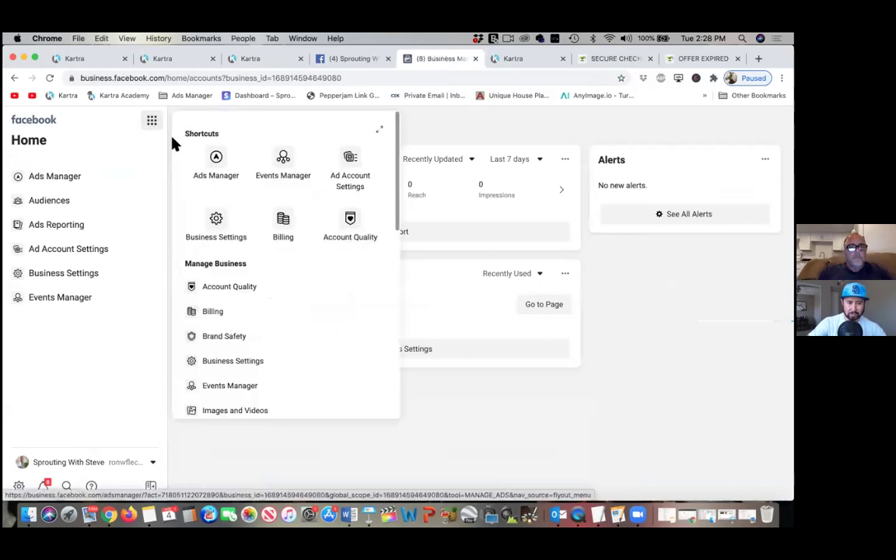
{"action": "left_click", "coordinate": [218, 160]}
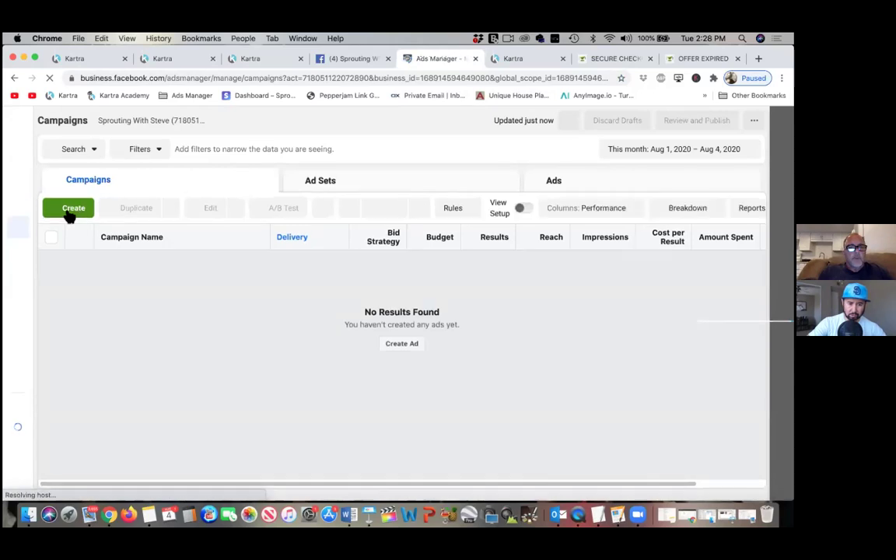
- Start campaign creation, continue the saved Conversions-Presentation draft and review the ad's creative and call to action
{"action": "left_click", "coordinate": [68, 210]}
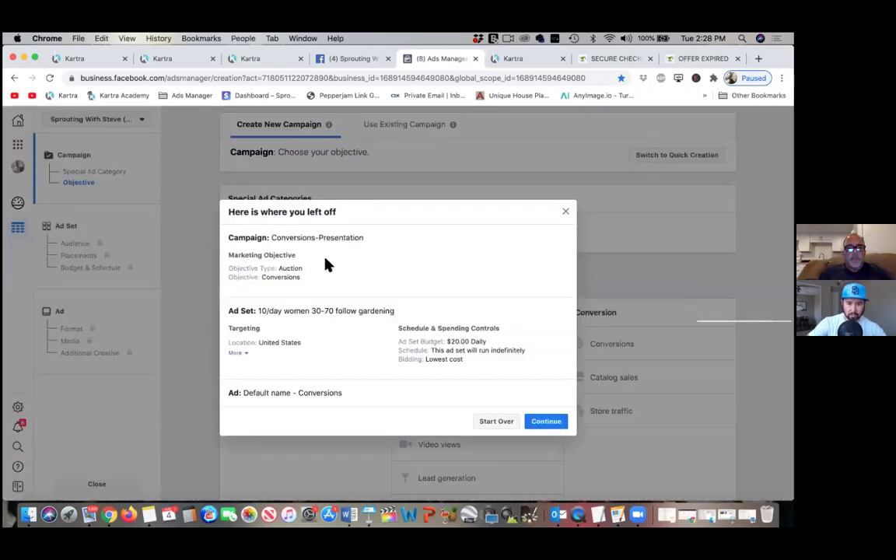
{"action": "left_click", "coordinate": [550, 421]}
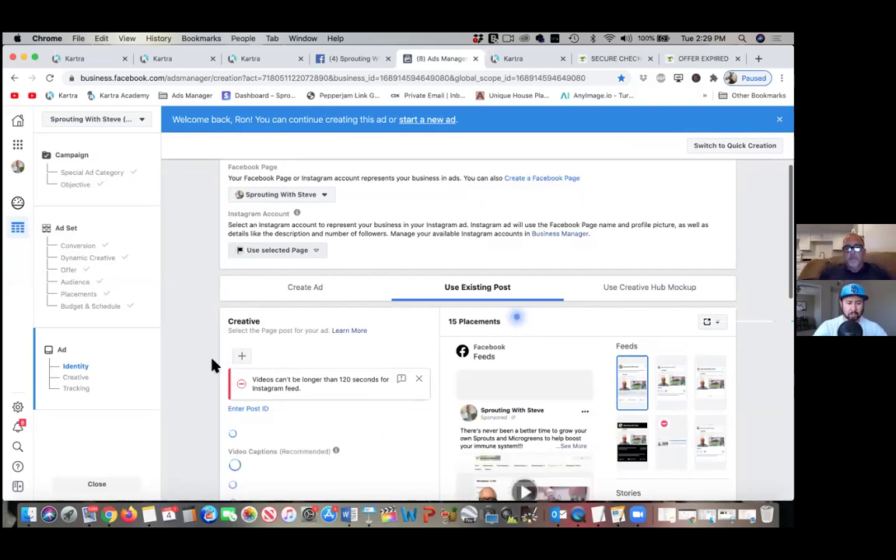
{"action": "scroll", "coordinate": [216, 366], "scroll_direction": "down", "scroll_amount": 3}
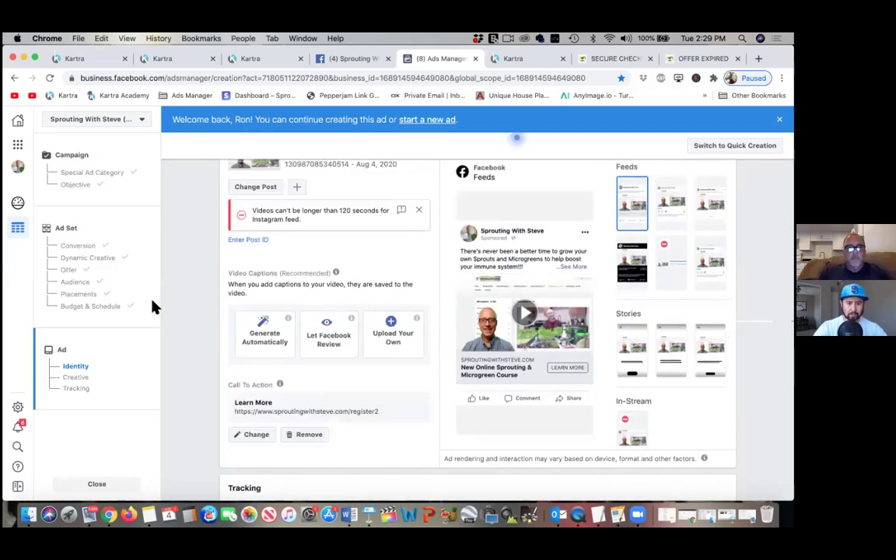
- Leave the ad draft, open Audience Insights from the business tools and dismiss its introduction
{"action": "left_click", "coordinate": [18, 146]}
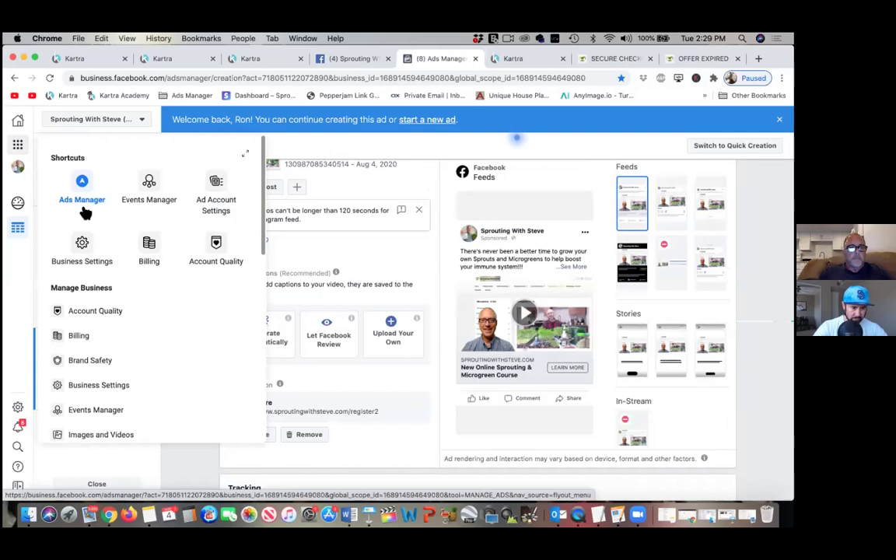
{"action": "scroll", "coordinate": [97, 336], "scroll_direction": "down", "scroll_amount": 3}
{"action": "scroll", "coordinate": [99, 336], "scroll_direction": "down", "scroll_amount": 5}
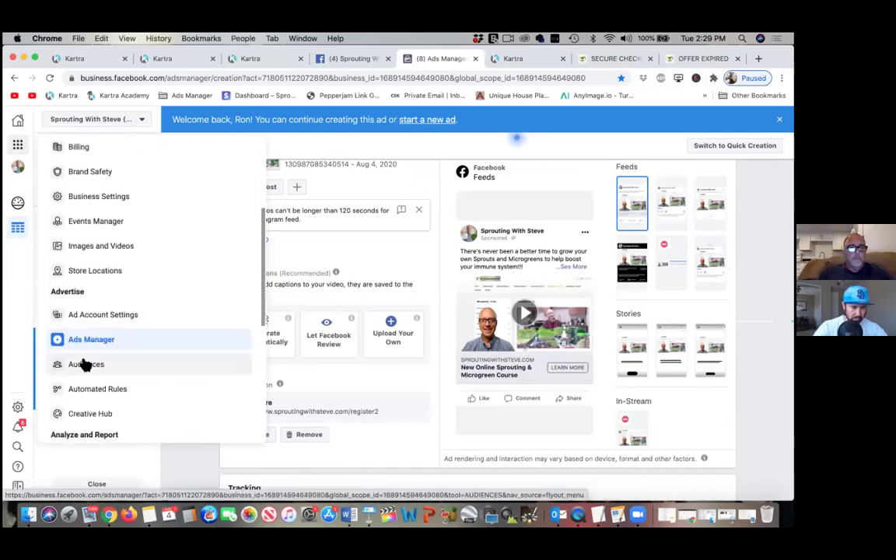
{"action": "scroll", "coordinate": [84, 366], "scroll_direction": "down", "scroll_amount": 5}
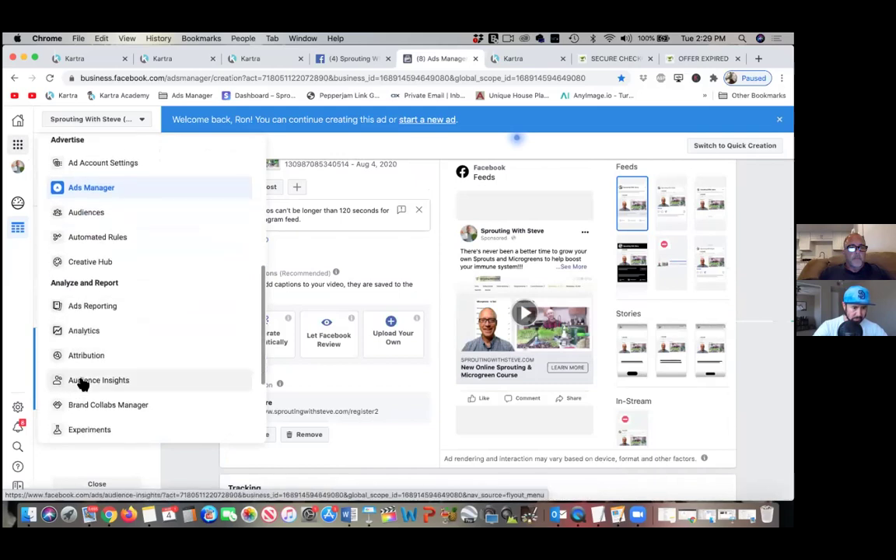
{"action": "left_click", "coordinate": [81, 381]}
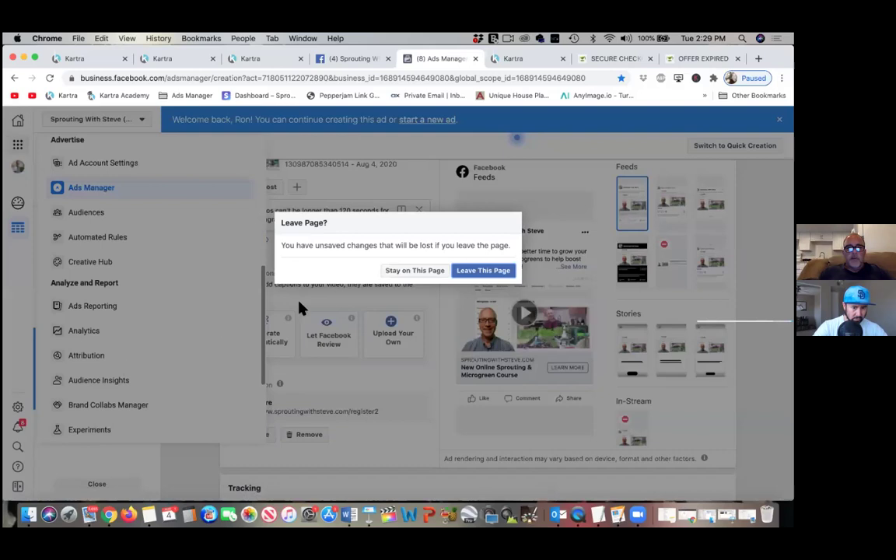
{"action": "left_click", "coordinate": [490, 272]}
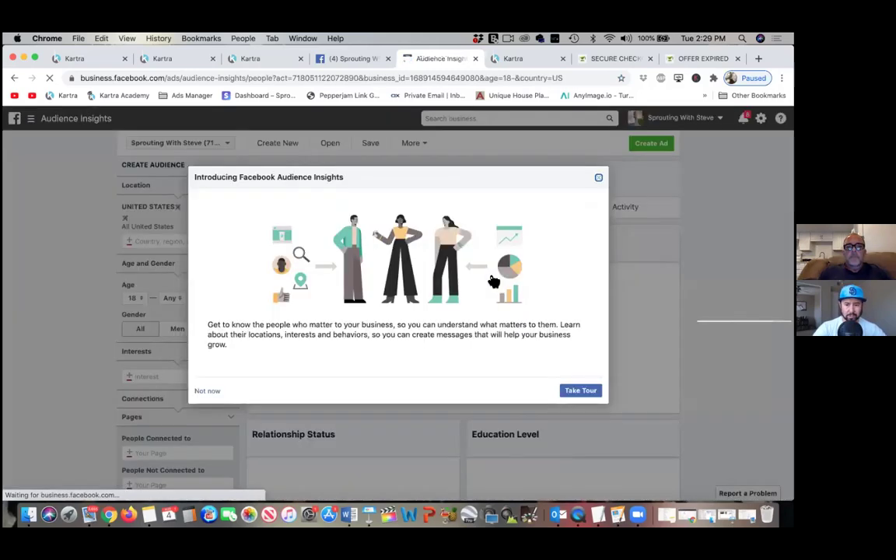
{"action": "left_click", "coordinate": [598, 180]}
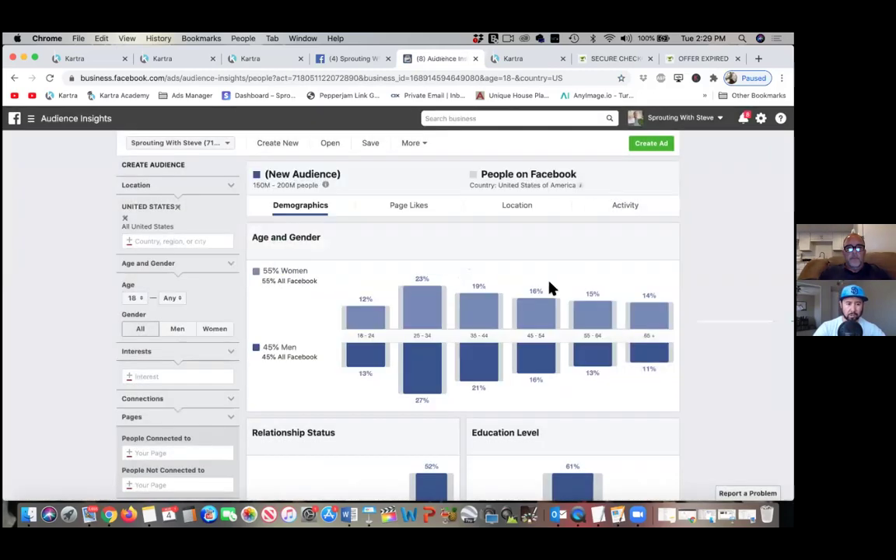
- Examine the new audience's age and gender charts and the targeting options for its United States location
{"action": "mouse_move", "coordinate": [551, 288]}
{"action": "scroll", "coordinate": [550, 288], "scroll_direction": "down", "scroll_amount": 1}
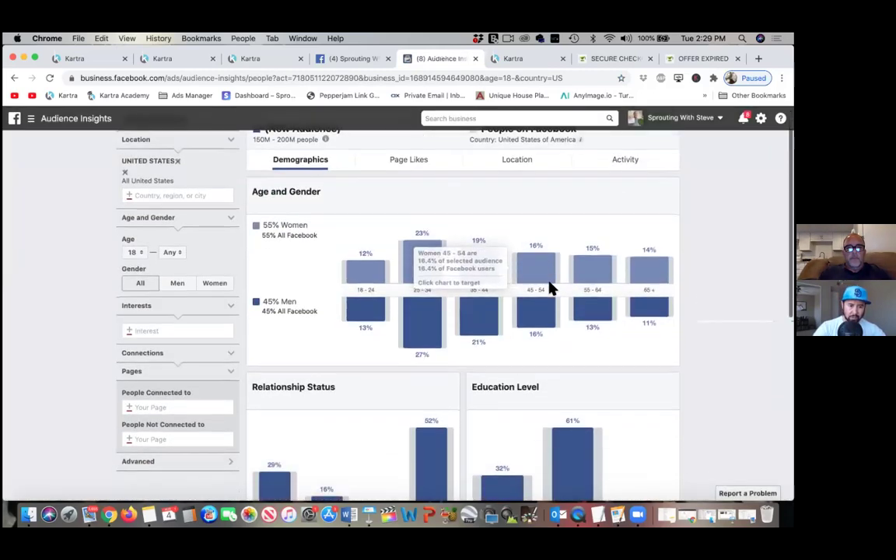
{"action": "scroll", "coordinate": [194, 193], "scroll_direction": "up", "scroll_amount": 1}
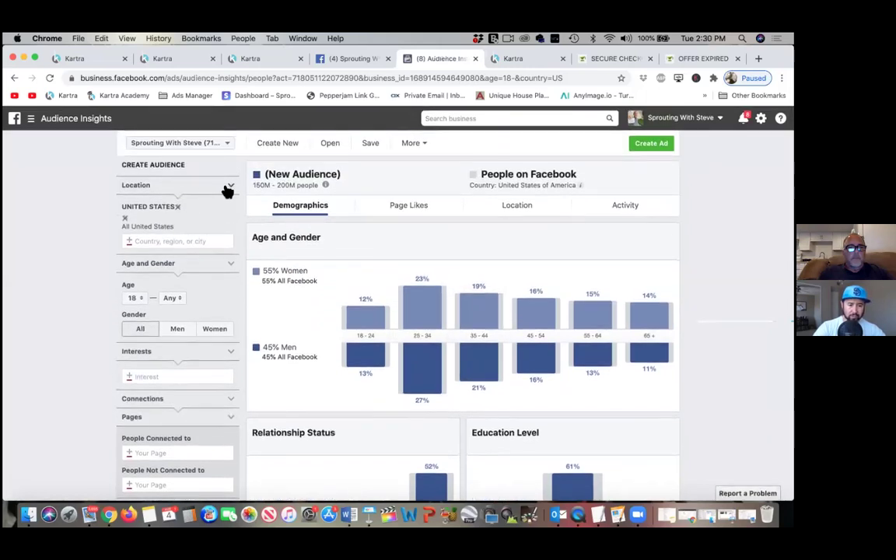
{"action": "left_click", "coordinate": [226, 189]}
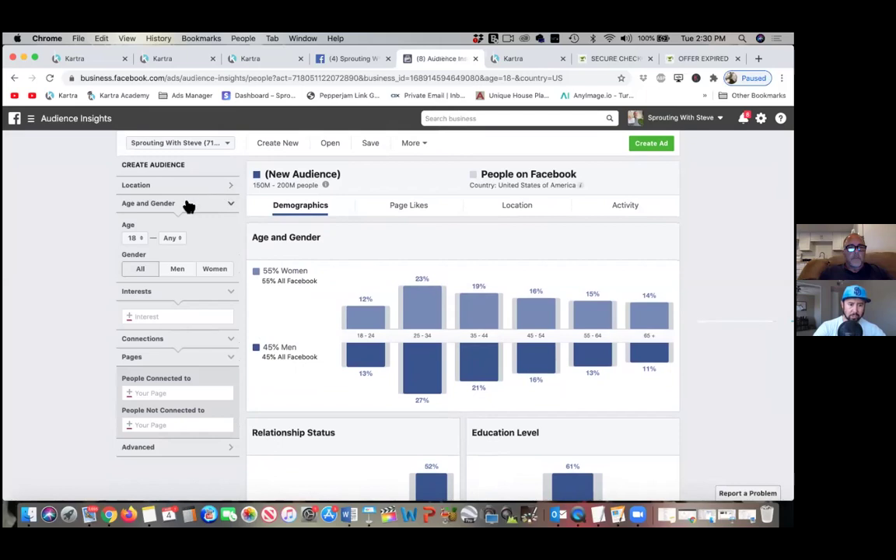
{"action": "left_click", "coordinate": [228, 192]}
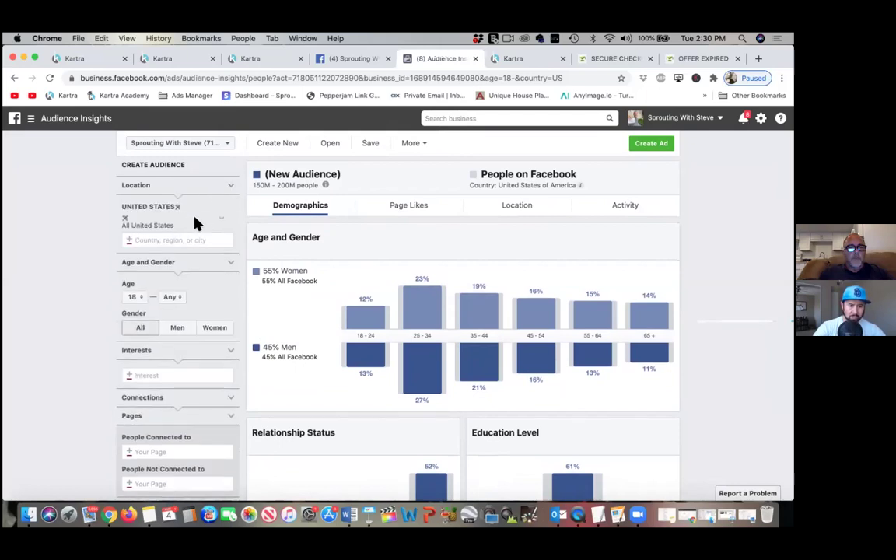
{"action": "left_click", "coordinate": [222, 221]}
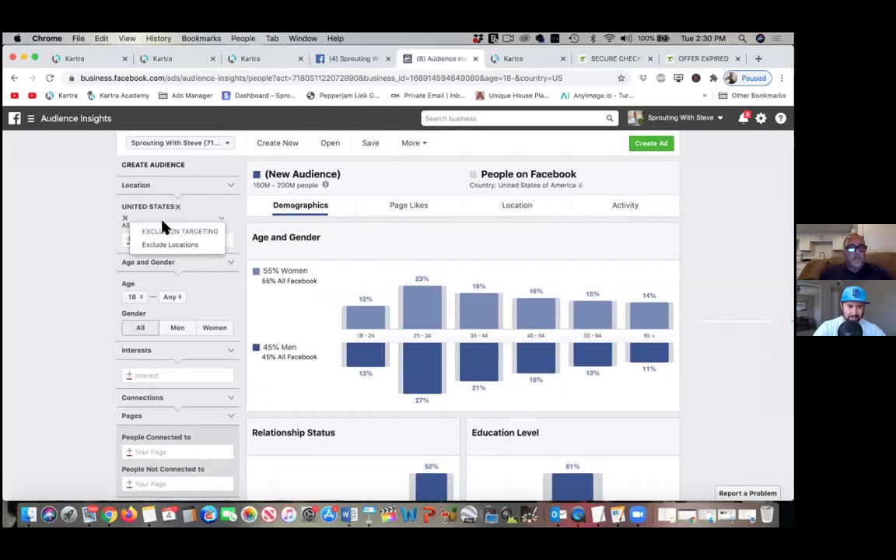
{"action": "left_click", "coordinate": [109, 226]}
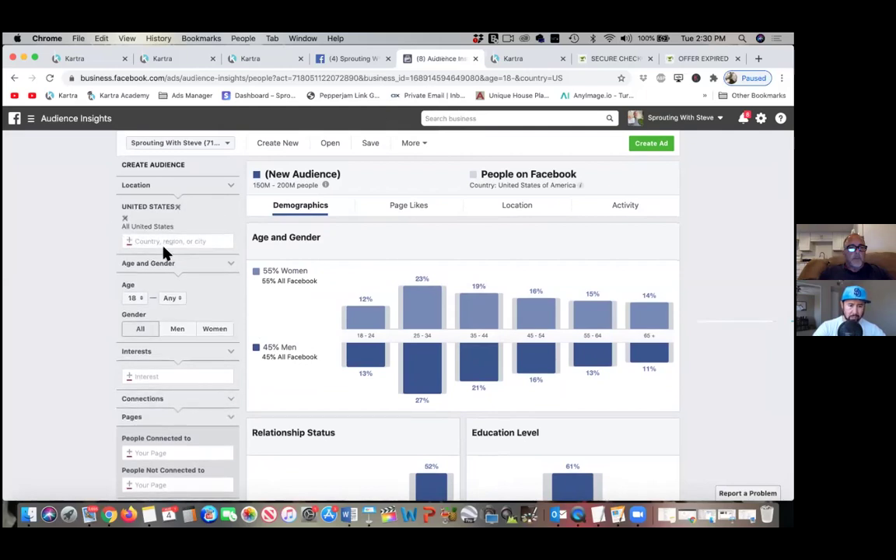
- Restrict the new audience to women aged 30 to 65+
{"action": "left_click", "coordinate": [217, 331]}
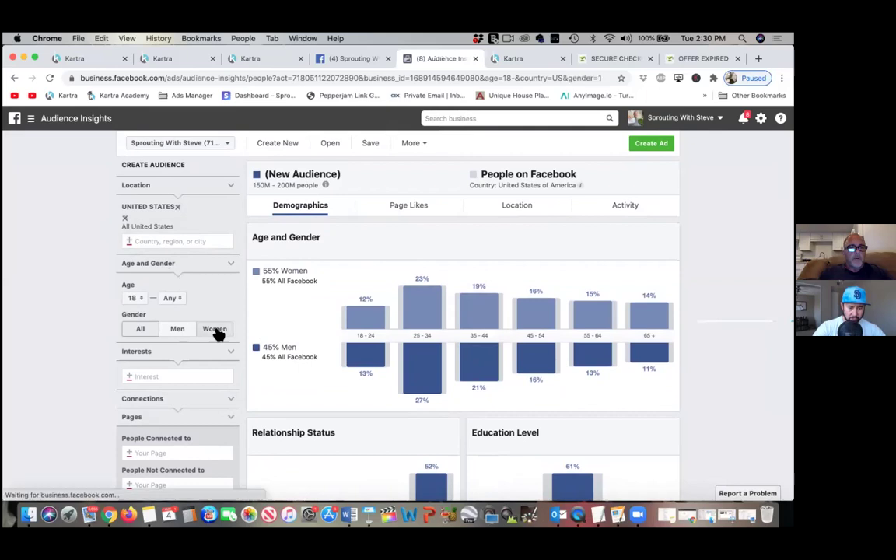
{"action": "left_click", "coordinate": [140, 302]}
{"action": "scroll", "coordinate": [138, 372], "scroll_direction": "down", "scroll_amount": 3}
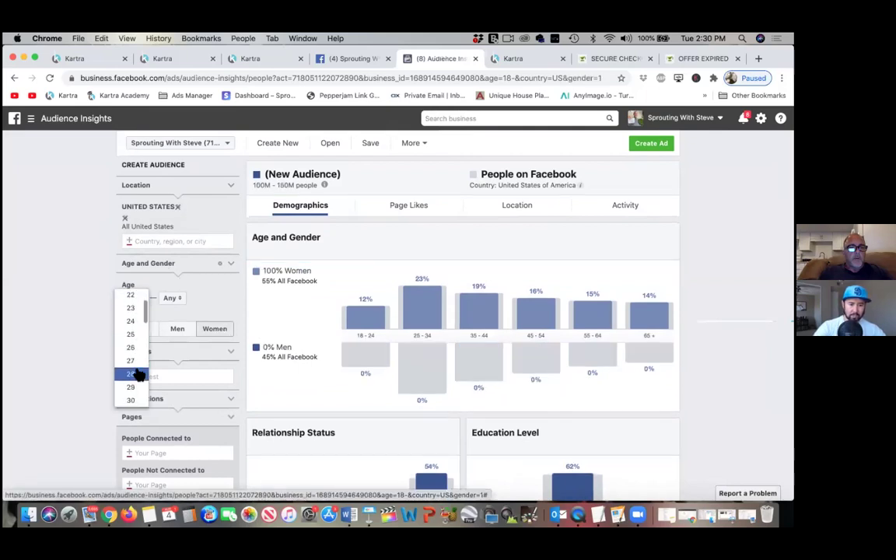
{"action": "left_click", "coordinate": [133, 364]}
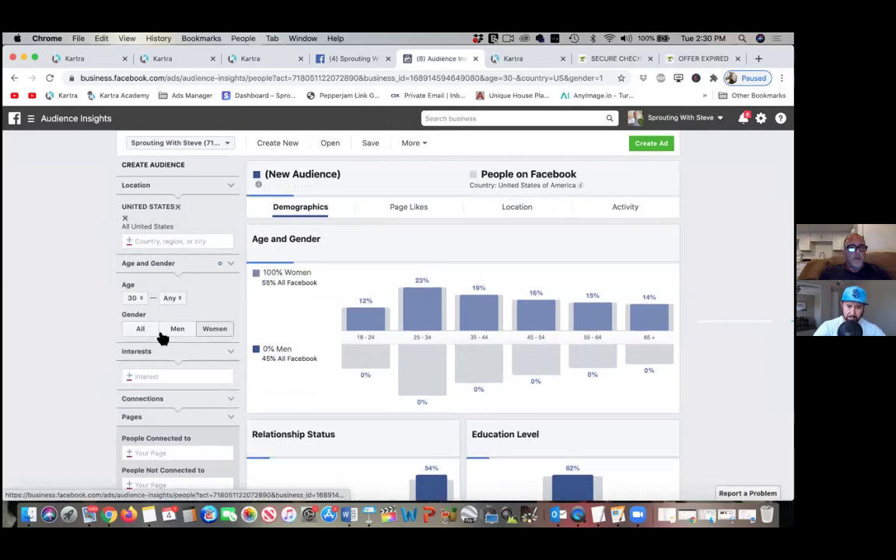
{"action": "left_click", "coordinate": [173, 300]}
{"action": "scroll", "coordinate": [172, 372], "scroll_direction": "down", "scroll_amount": 10}
{"action": "scroll", "coordinate": [172, 373], "scroll_direction": "down", "scroll_amount": 3}
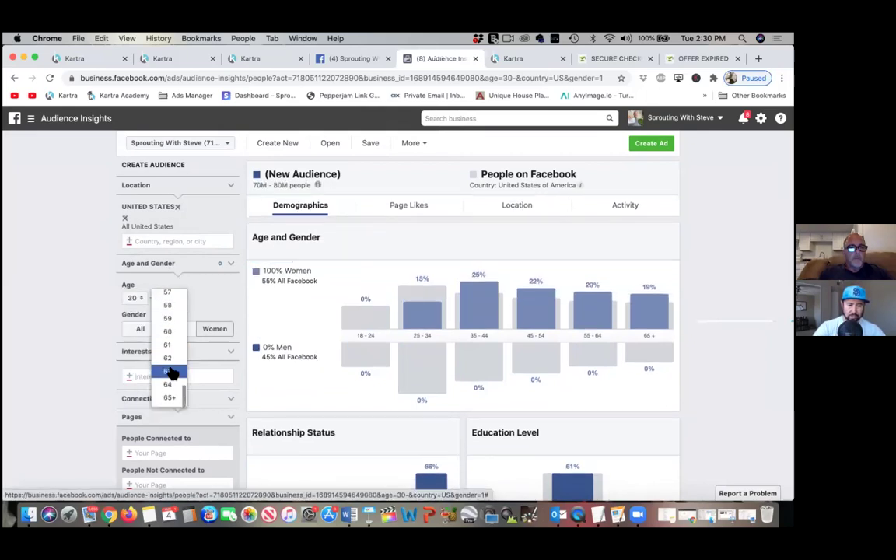
{"action": "scroll", "coordinate": [172, 373], "scroll_direction": "down", "scroll_amount": 2}
{"action": "left_click", "coordinate": [172, 354]}
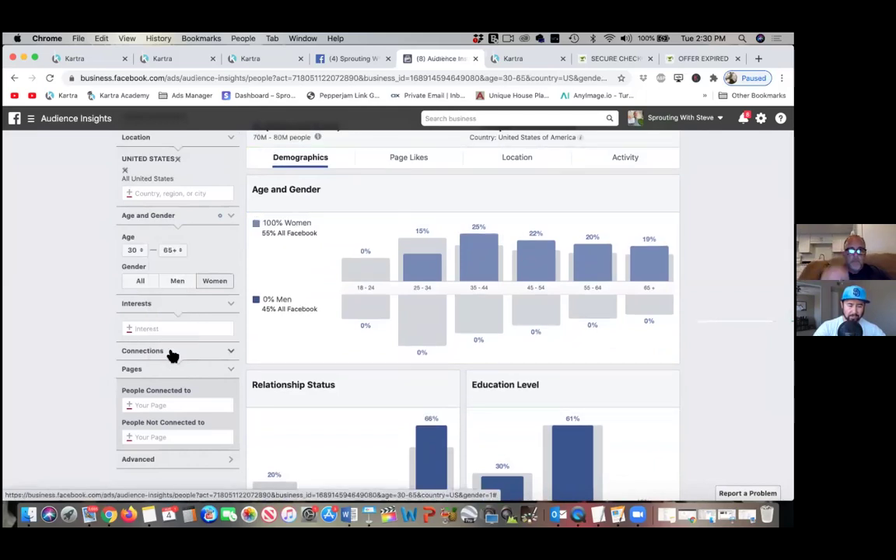
- Search the interests for gardening and add the Gardening entry under Demographics > Work > Employers to the audience
{"action": "left_click", "coordinate": [171, 329]}
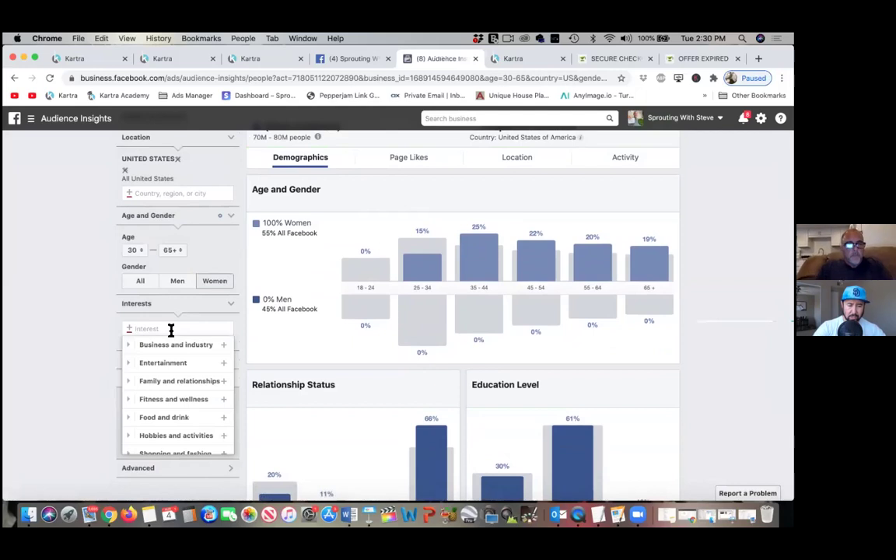
{"action": "type", "text": "gardening"}
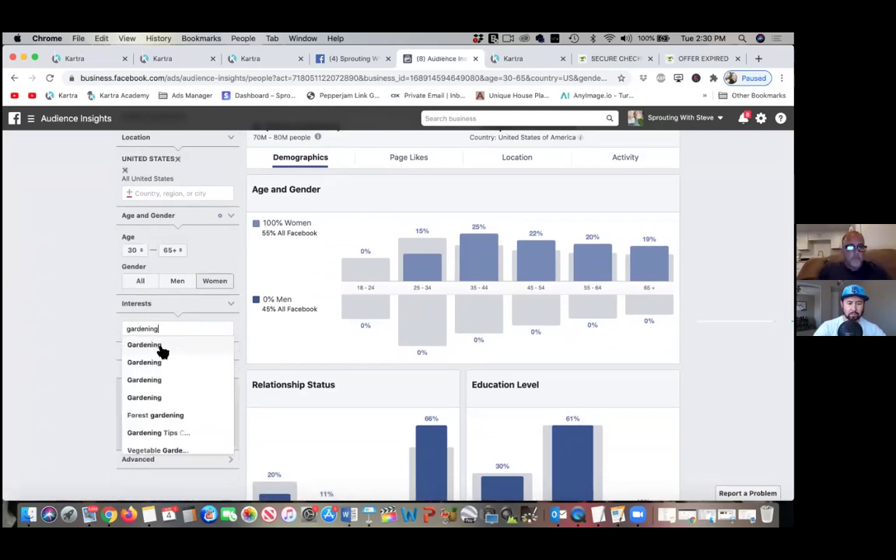
{"action": "left_click", "coordinate": [160, 347]}
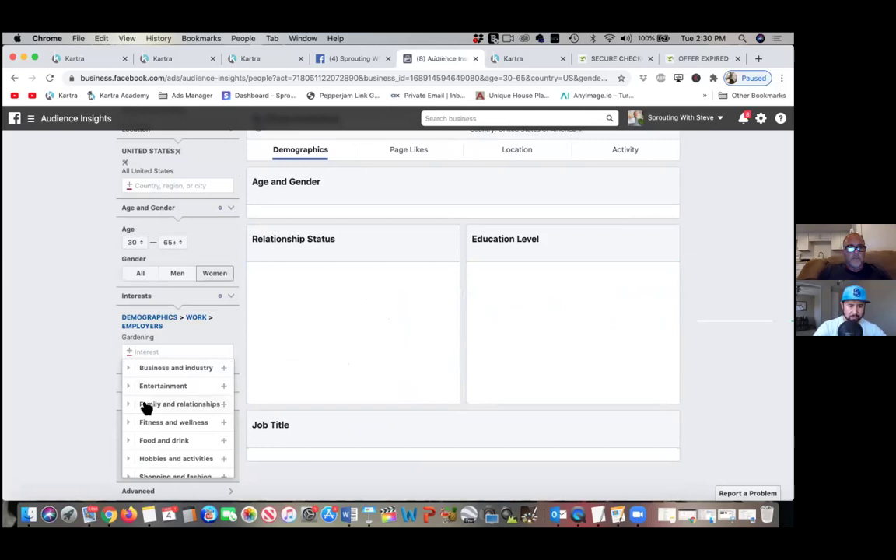
- Browse the available interest categories and review the audience's filters and demographic charts
{"action": "scroll", "coordinate": [147, 409], "scroll_direction": "down", "scroll_amount": 2}
{"action": "scroll", "coordinate": [146, 410], "scroll_direction": "down", "scroll_amount": 1}
{"action": "scroll", "coordinate": [147, 410], "scroll_direction": "up", "scroll_amount": 1}
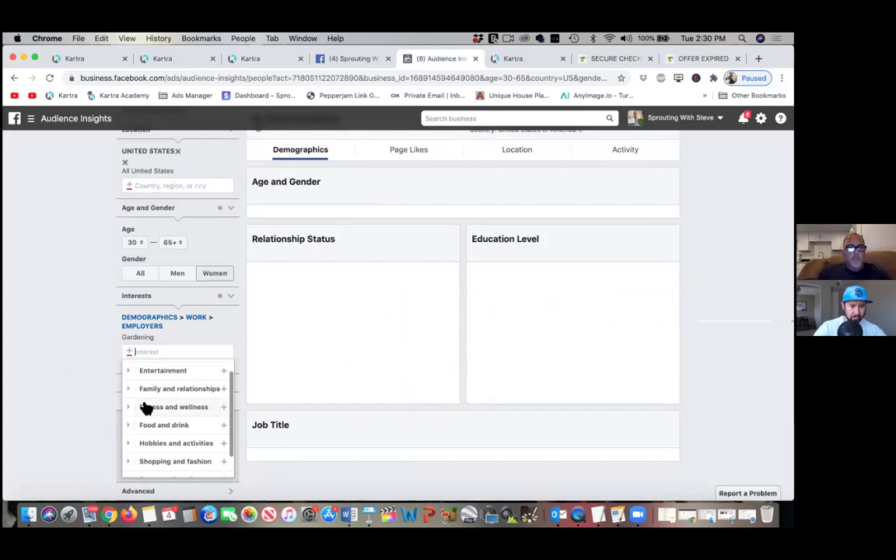
{"action": "scroll", "coordinate": [146, 409], "scroll_direction": "up", "scroll_amount": 1}
{"action": "left_click", "coordinate": [103, 387]}
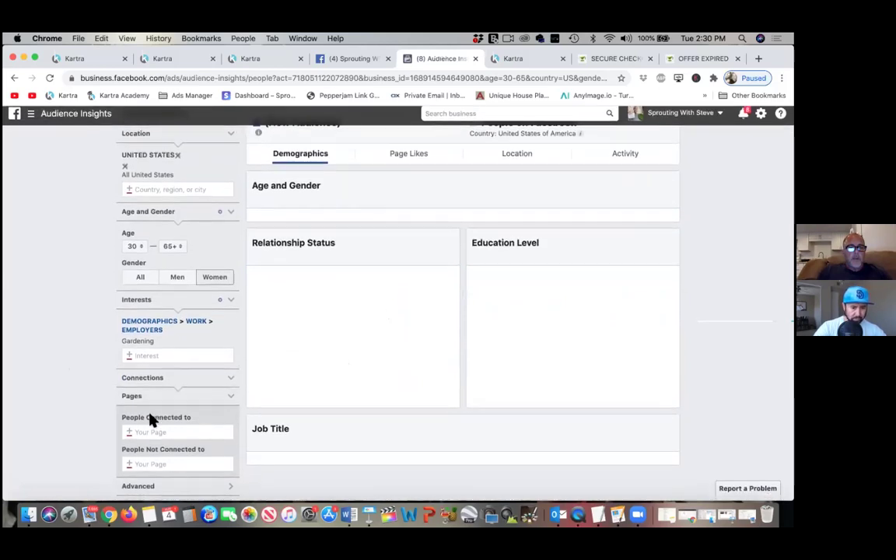
{"action": "left_click", "coordinate": [153, 363]}
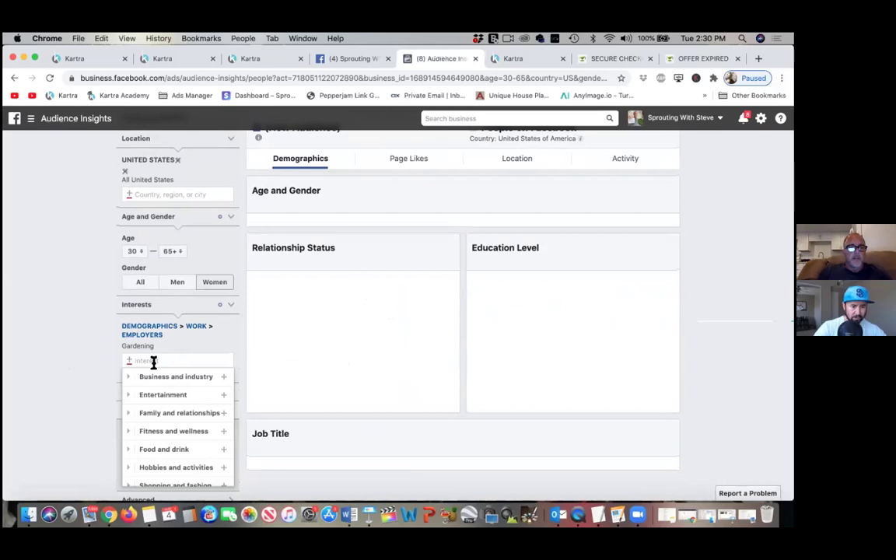
{"action": "left_click", "coordinate": [87, 379]}
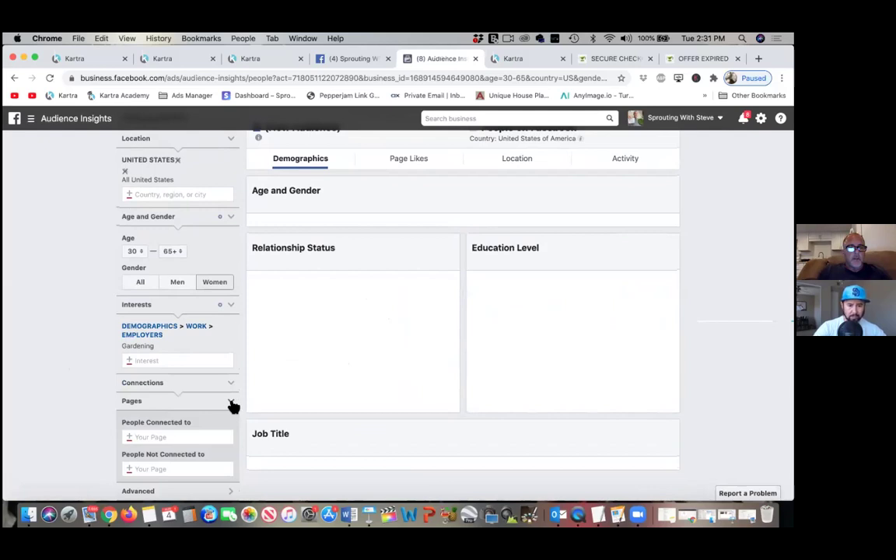
{"action": "scroll", "coordinate": [231, 378], "scroll_direction": "up", "scroll_amount": 3}
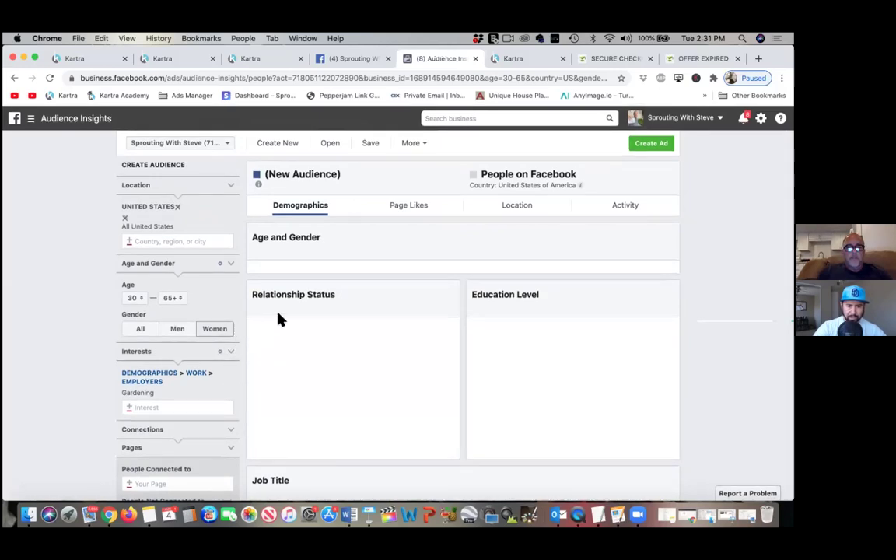
- Open the new audience's page likes and check its interests filter
{"action": "left_click", "coordinate": [404, 209]}
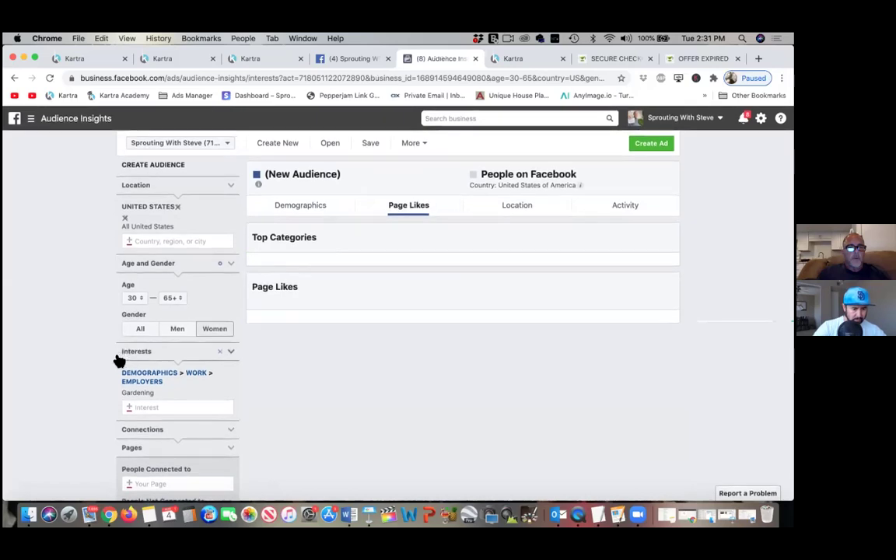
{"action": "scroll", "coordinate": [86, 360], "scroll_direction": "down", "scroll_amount": 2}
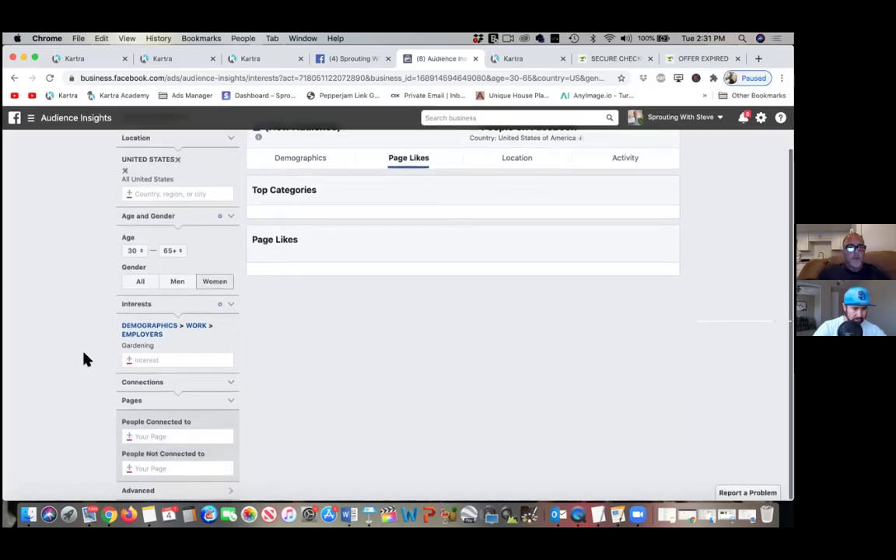
{"action": "left_click", "coordinate": [231, 311]}
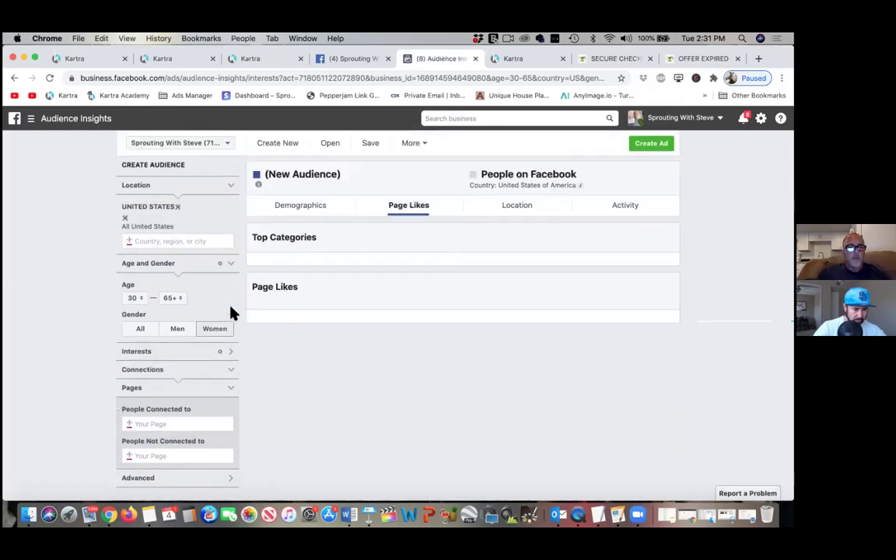
{"action": "left_click", "coordinate": [230, 355]}
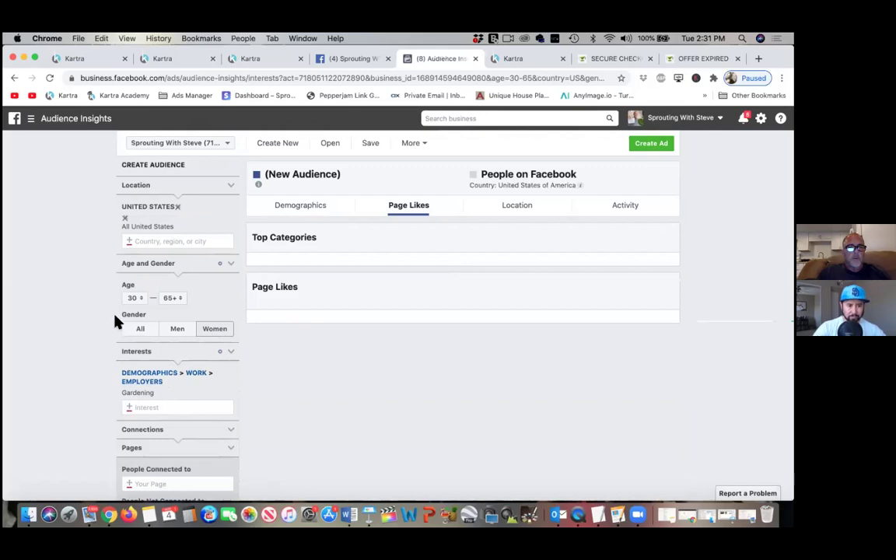
- Reload the Audience Insights page, accepting the loss of unsaved changes, and review the audience filters and page likes
{"action": "left_click", "coordinate": [49, 79]}
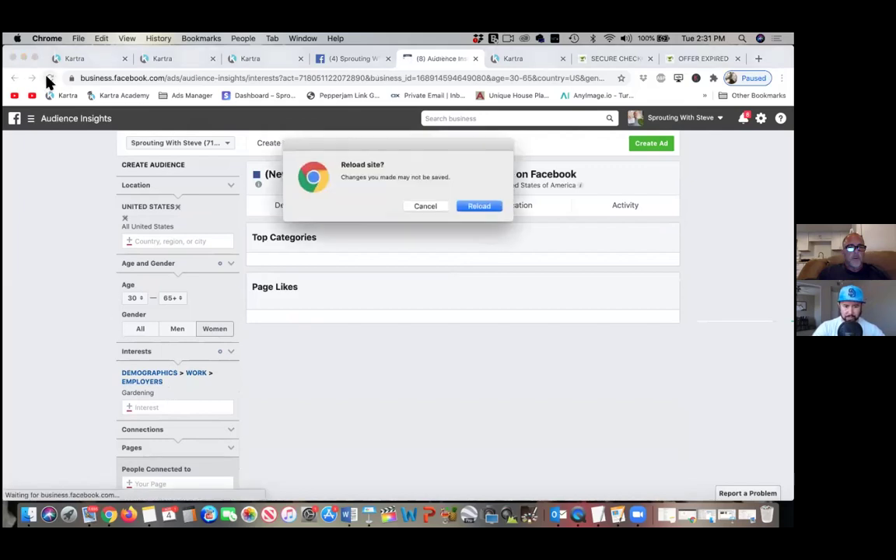
{"action": "left_click", "coordinate": [476, 207]}
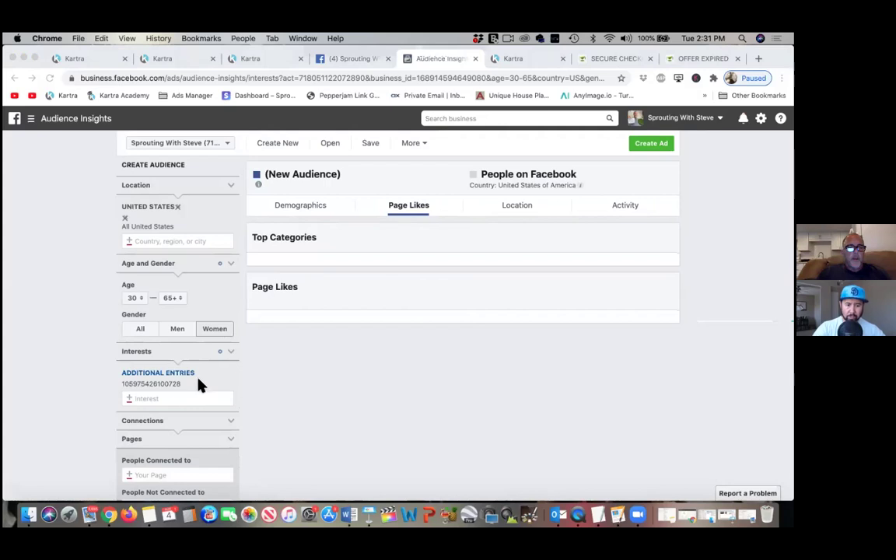
{"action": "scroll", "coordinate": [187, 412], "scroll_direction": "down", "scroll_amount": 2}
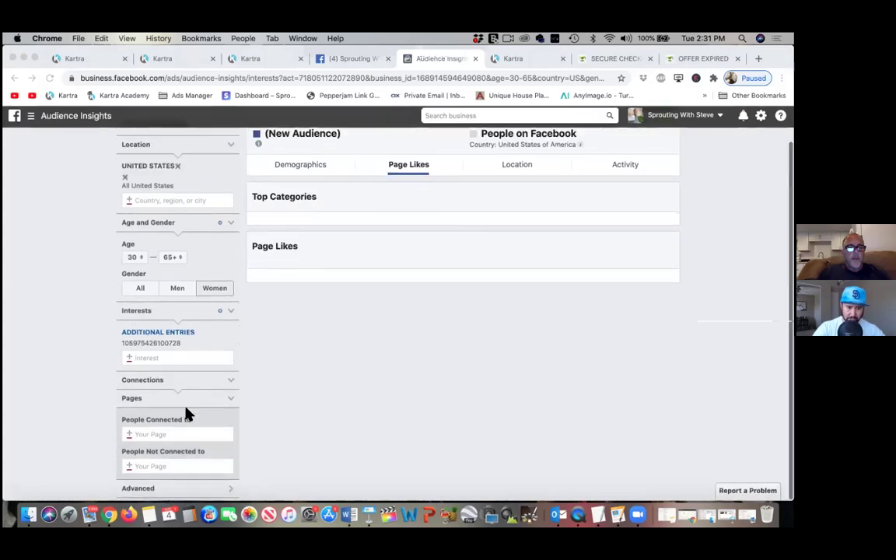
{"action": "scroll", "coordinate": [186, 414], "scroll_direction": "up", "scroll_amount": 2}
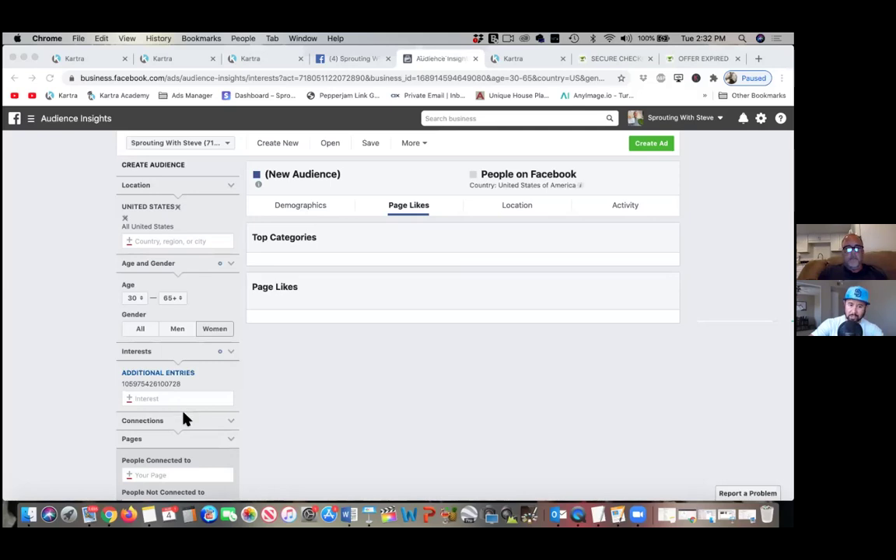
{"action": "scroll", "coordinate": [184, 423], "scroll_direction": "down", "scroll_amount": 2}
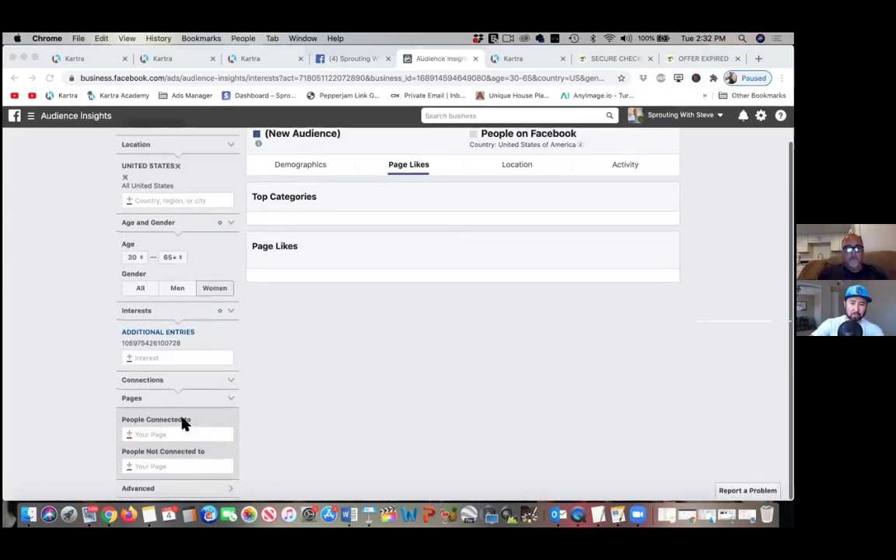
{"action": "scroll", "coordinate": [184, 423], "scroll_direction": "up", "scroll_amount": 2}
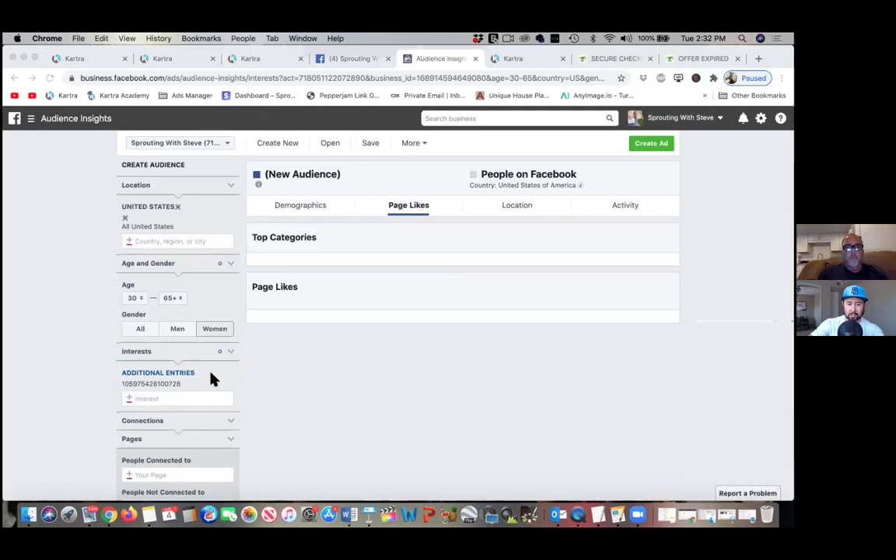
- Bookmark the Audience Insights page in the Ads Manager folder of the bookmarks bar
{"action": "left_click", "coordinate": [622, 79]}
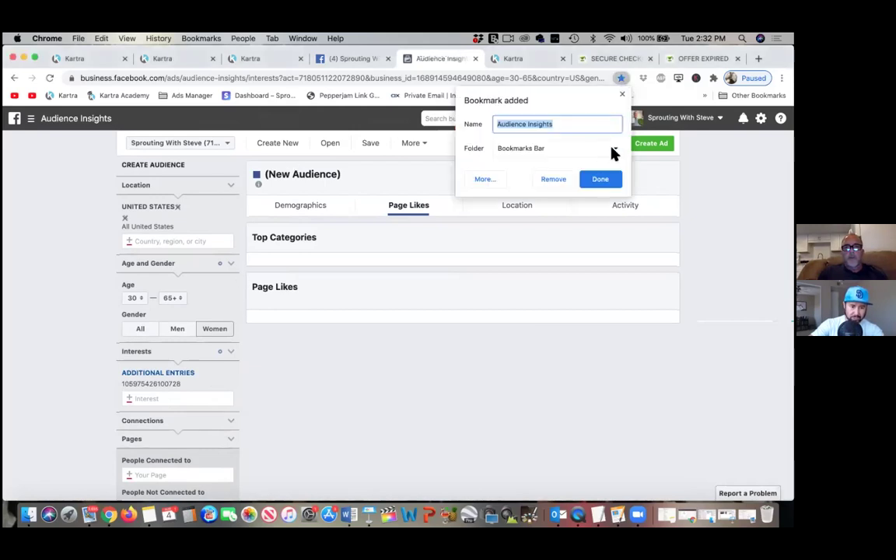
{"action": "left_click", "coordinate": [613, 151]}
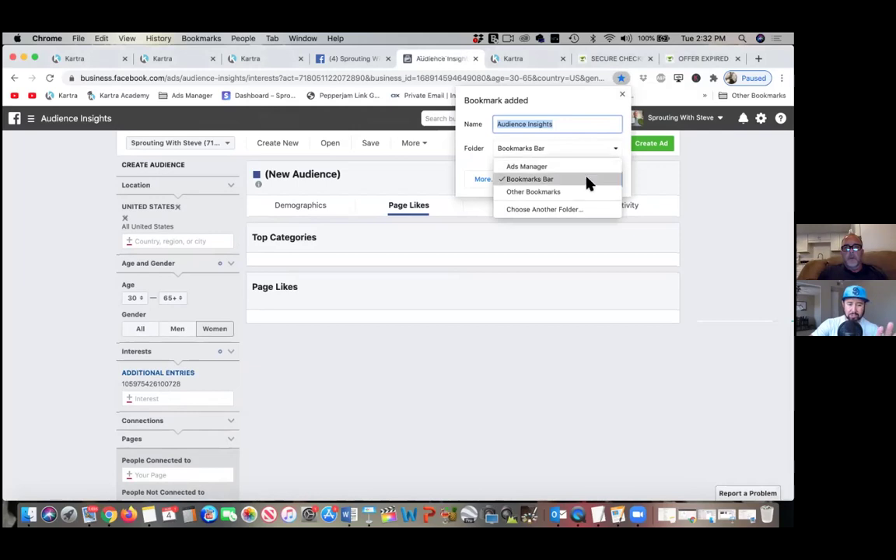
{"action": "left_click", "coordinate": [580, 209]}
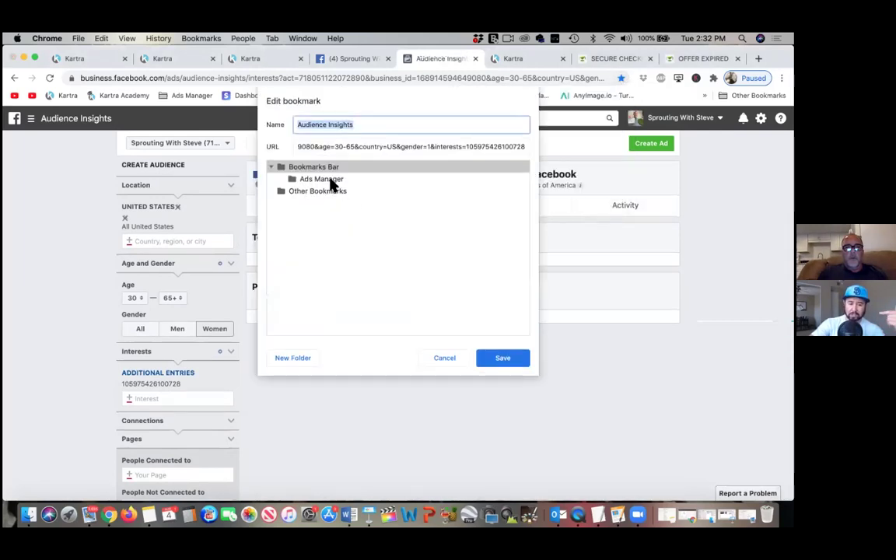
{"action": "left_click", "coordinate": [331, 180]}
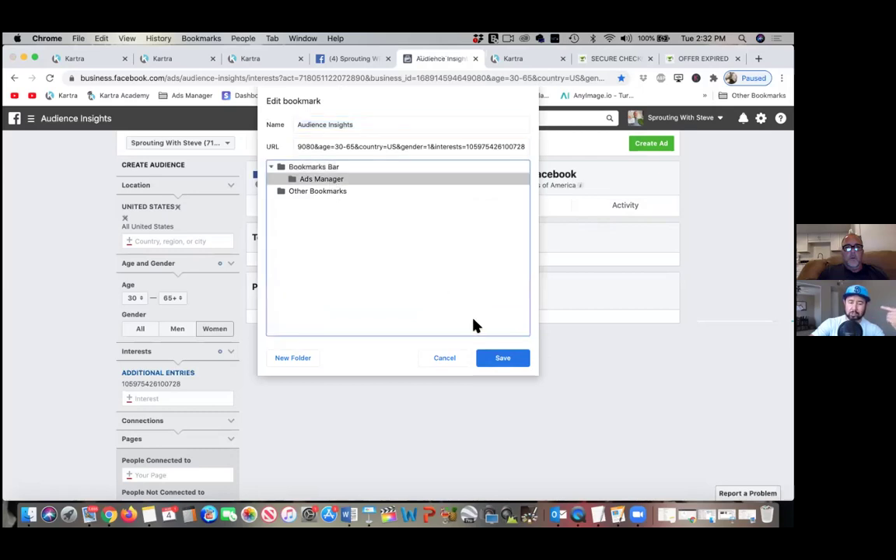
{"action": "left_click", "coordinate": [500, 360]}
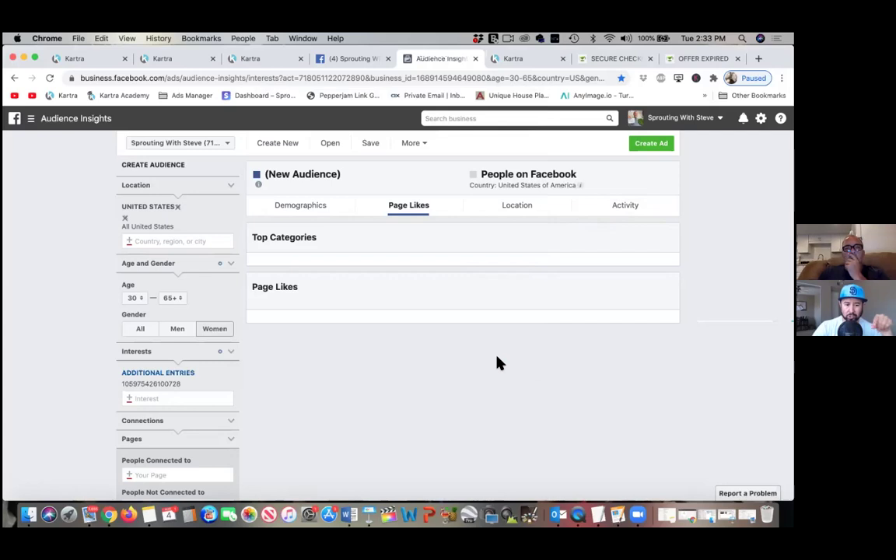
- Switch to Kartra and review the NSC TSREA Webclass Checkout page and the follow-up email sequence
{"action": "left_click", "coordinate": [526, 62]}
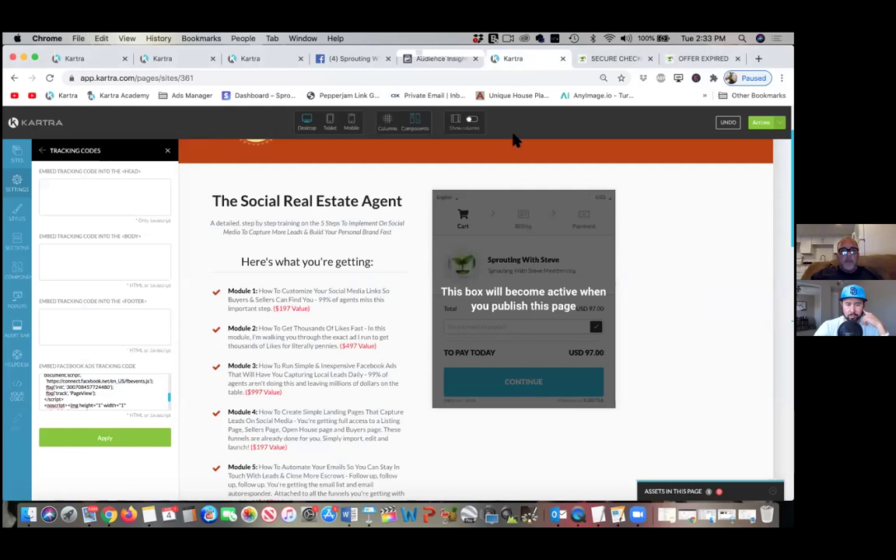
{"action": "scroll", "coordinate": [374, 258], "scroll_direction": "up", "scroll_amount": 2}
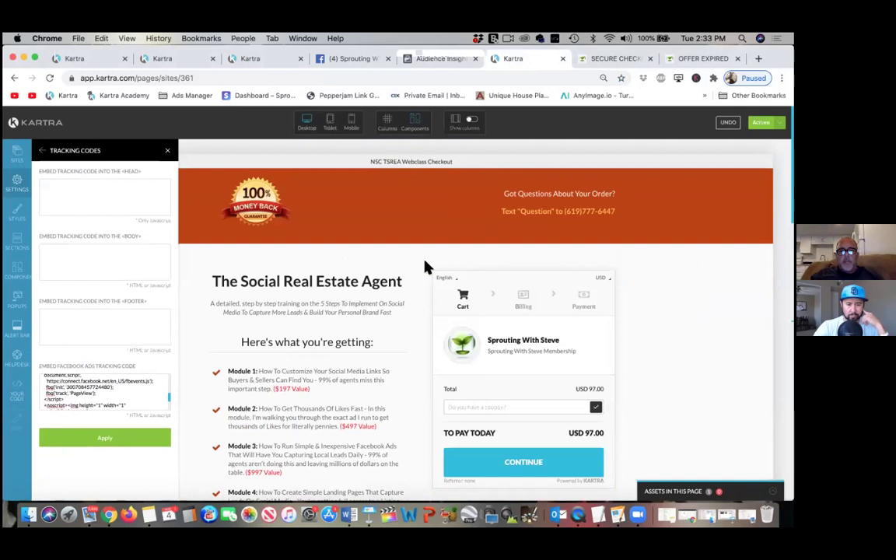
{"action": "scroll", "coordinate": [427, 267], "scroll_direction": "down", "scroll_amount": 1}
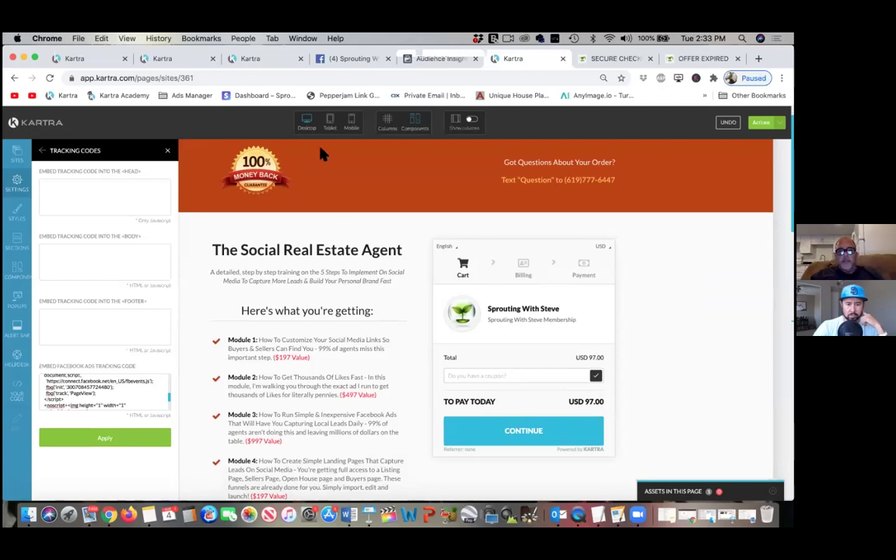
{"action": "left_click", "coordinate": [268, 66]}
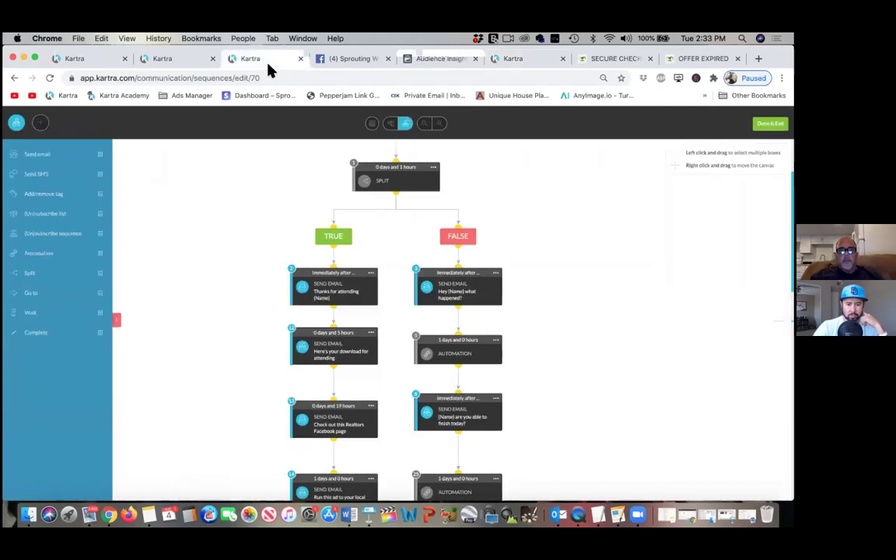
- Close the publishing options of the SWS Course Preview Landing Page and examine its offer, sprout benefits and testimonials
{"action": "left_click", "coordinate": [173, 66]}
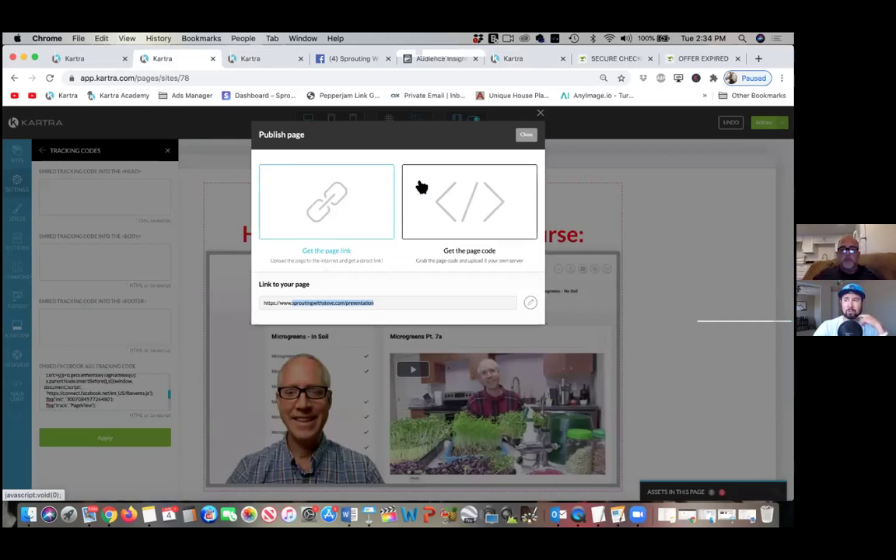
{"action": "left_click", "coordinate": [527, 136]}
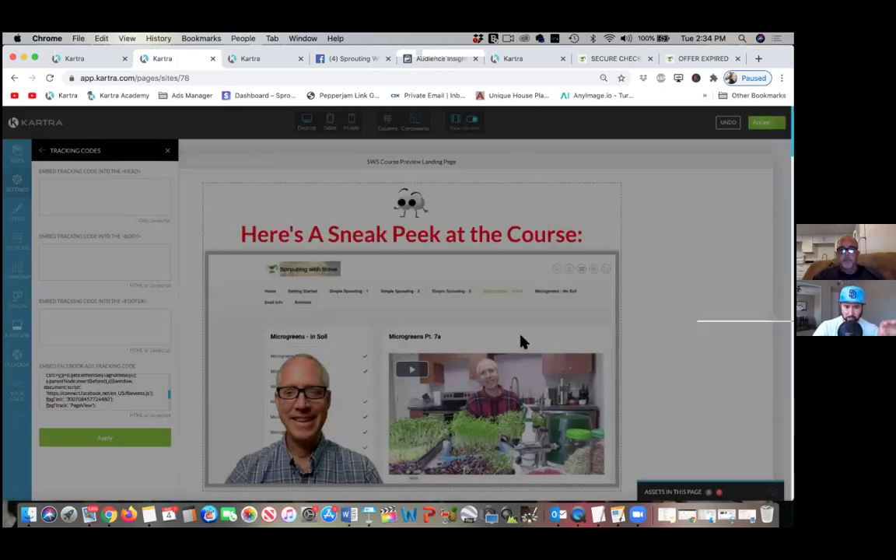
{"action": "scroll", "coordinate": [524, 343], "scroll_direction": "down", "scroll_amount": 5}
{"action": "scroll", "coordinate": [524, 343], "scroll_direction": "down", "scroll_amount": 10}
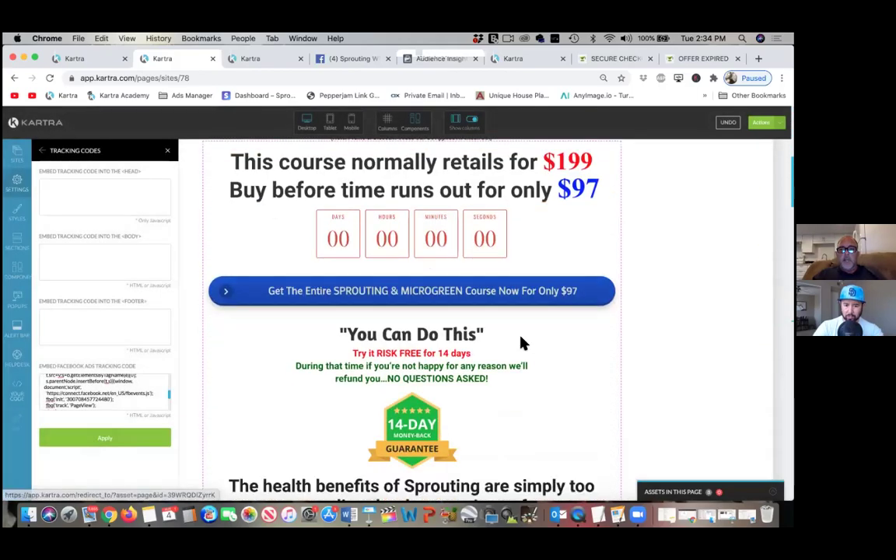
{"action": "scroll", "coordinate": [523, 343], "scroll_direction": "down", "scroll_amount": 10}
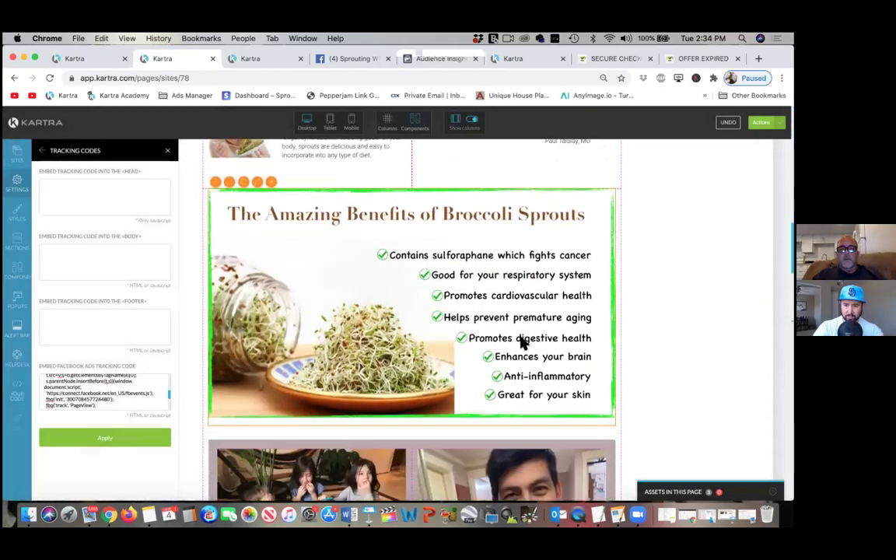
{"action": "scroll", "coordinate": [524, 343], "scroll_direction": "down", "scroll_amount": 4}
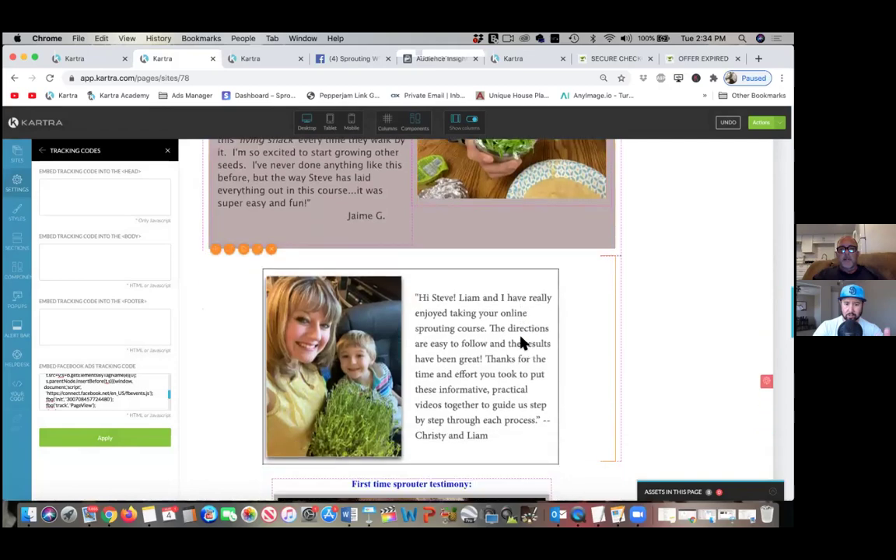
{"action": "scroll", "coordinate": [521, 342], "scroll_direction": "up", "scroll_amount": 10}
{"action": "scroll", "coordinate": [523, 344], "scroll_direction": "up", "scroll_amount": 20}
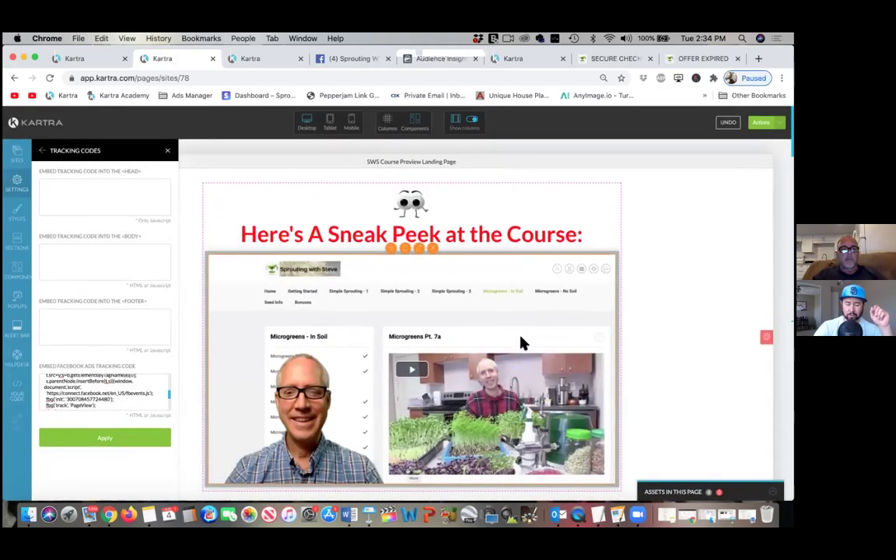
- Review the funnel's checkout, email sequence and registration pages, and inspect the countdown and $97 offer on the course preview page
{"action": "left_click", "coordinate": [524, 60]}
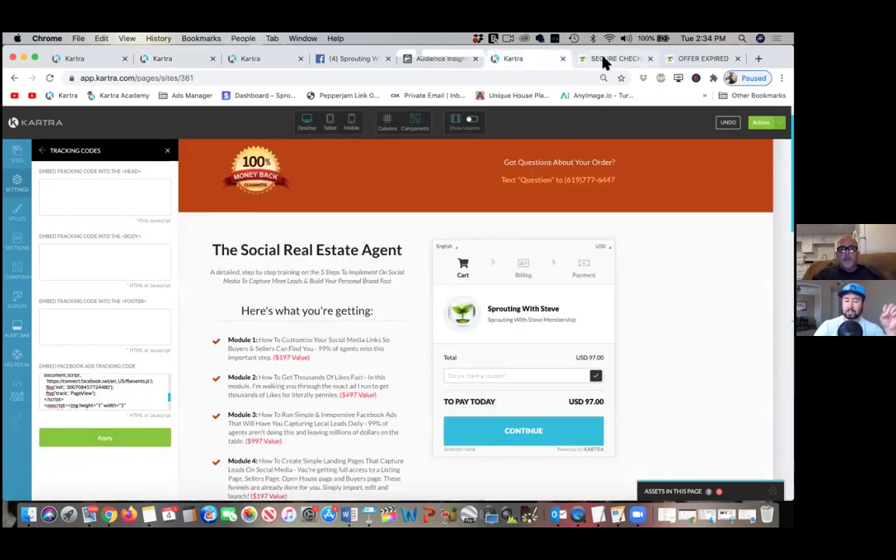
{"action": "left_click", "coordinate": [268, 64]}
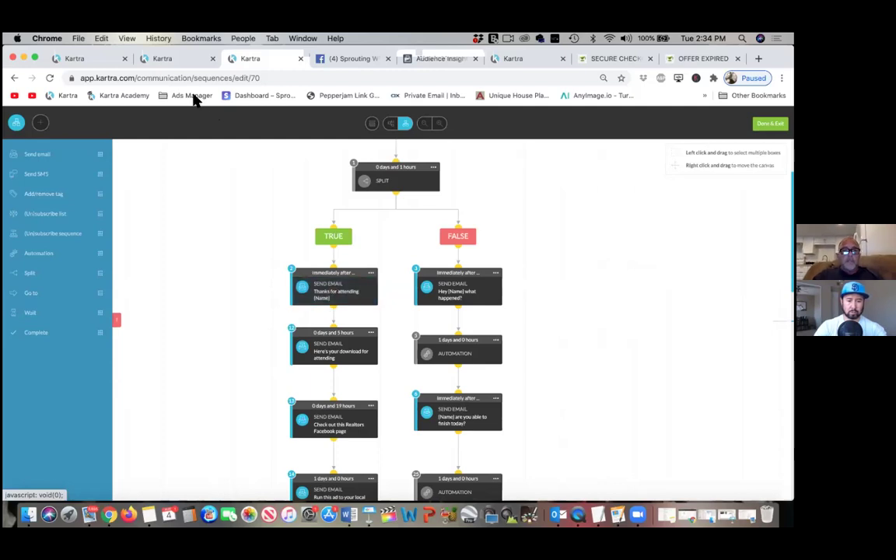
{"action": "left_click", "coordinate": [99, 61]}
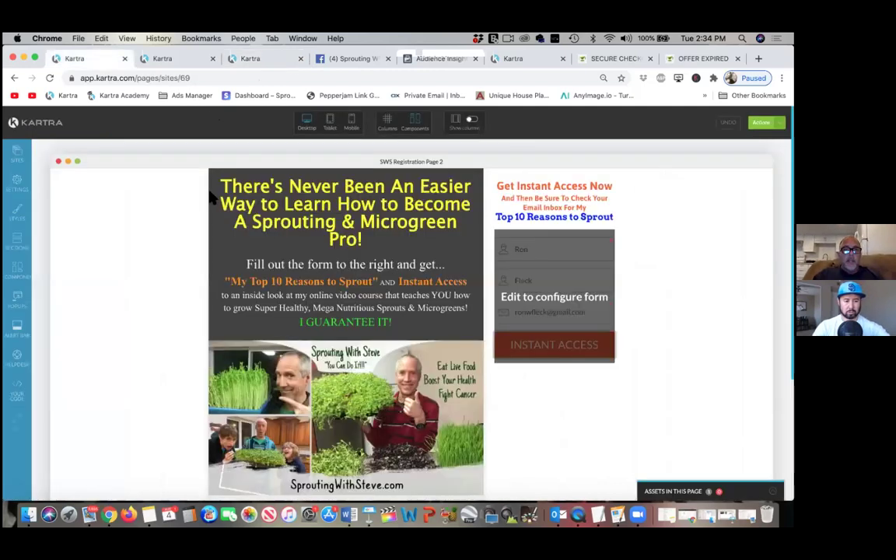
{"action": "left_click", "coordinate": [181, 61]}
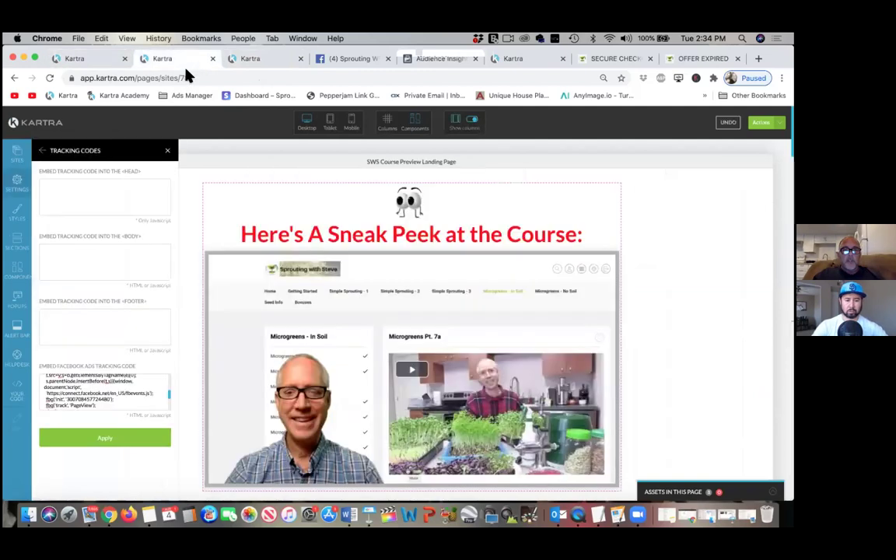
{"action": "scroll", "coordinate": [336, 326], "scroll_direction": "down", "scroll_amount": 5}
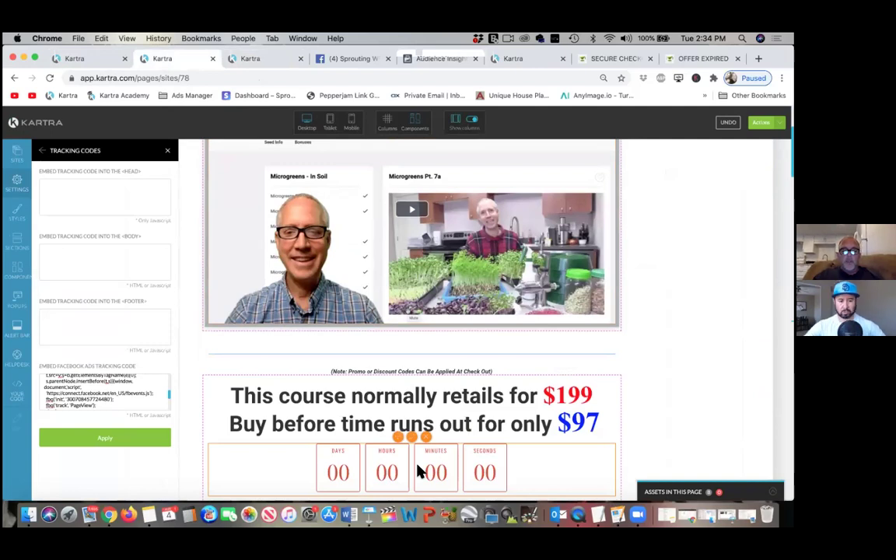
{"action": "scroll", "coordinate": [418, 471], "scroll_direction": "down", "scroll_amount": 2}
{"action": "scroll", "coordinate": [418, 471], "scroll_direction": "down", "scroll_amount": 2}
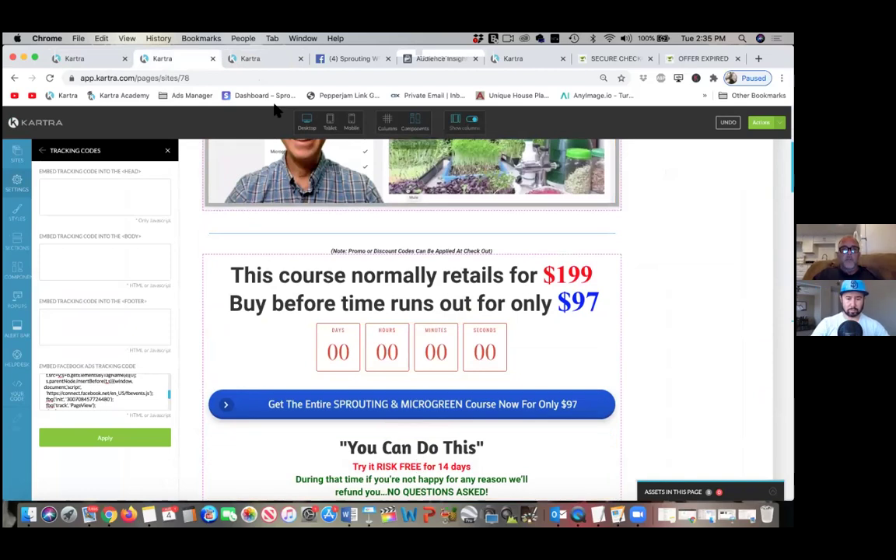
- Return to the Kartra email sequence and examine the emails and automations in its TRUE and FALSE branches
{"action": "left_click", "coordinate": [261, 59]}
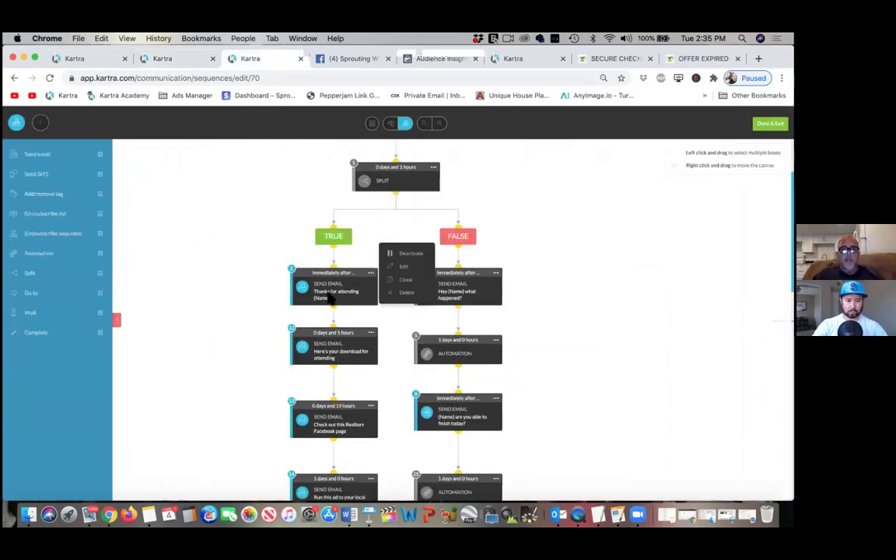
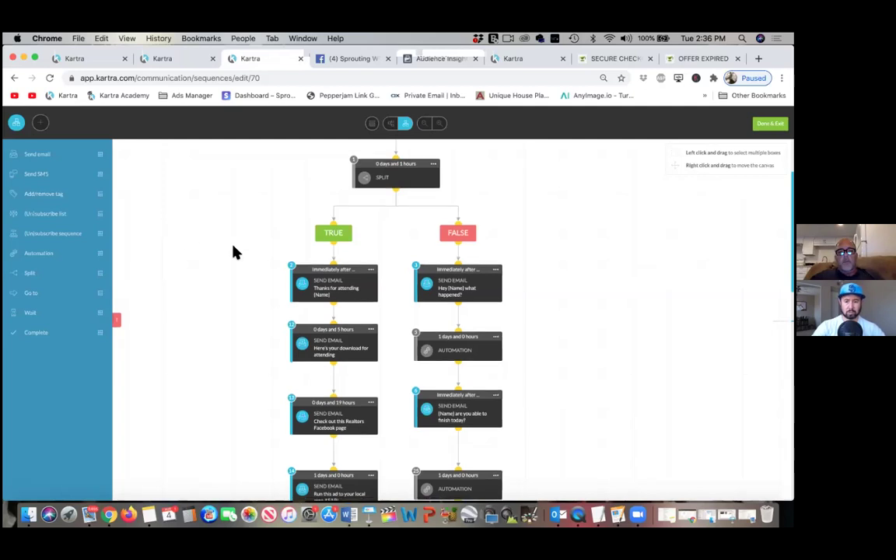
{"action": "scroll", "coordinate": [249, 272], "scroll_direction": "down", "scroll_amount": 1}
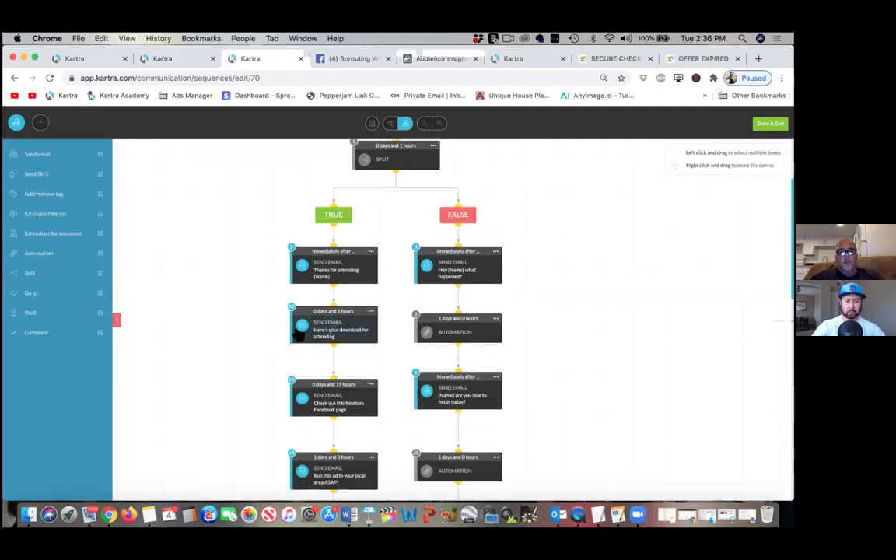
{"action": "scroll", "coordinate": [264, 317], "scroll_direction": "down", "scroll_amount": 5}
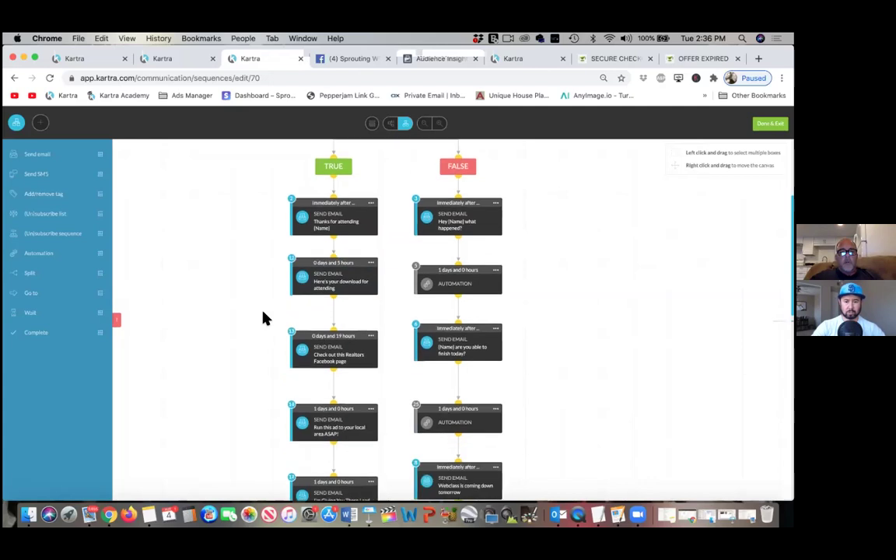
- Examine the emails, delays and automations in the TRUE and FALSE branches from the starting rules through to COMPLETE
{"action": "scroll", "coordinate": [265, 317], "scroll_direction": "down", "scroll_amount": 12}
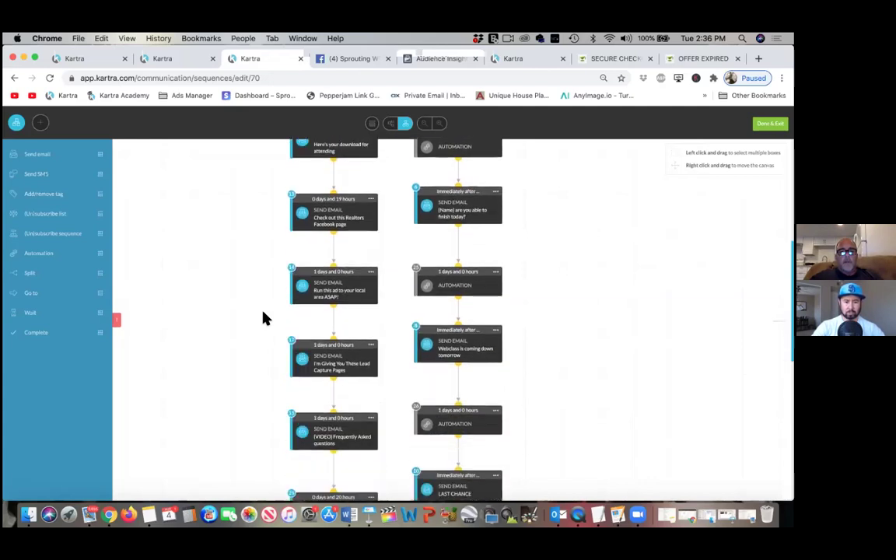
{"action": "scroll", "coordinate": [264, 317], "scroll_direction": "down", "scroll_amount": 4}
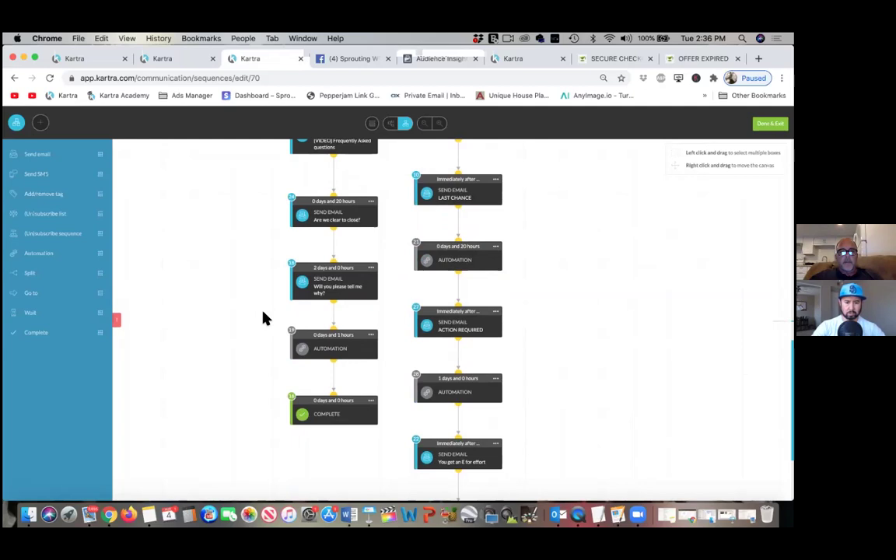
{"action": "scroll", "coordinate": [265, 318], "scroll_direction": "up", "scroll_amount": 15}
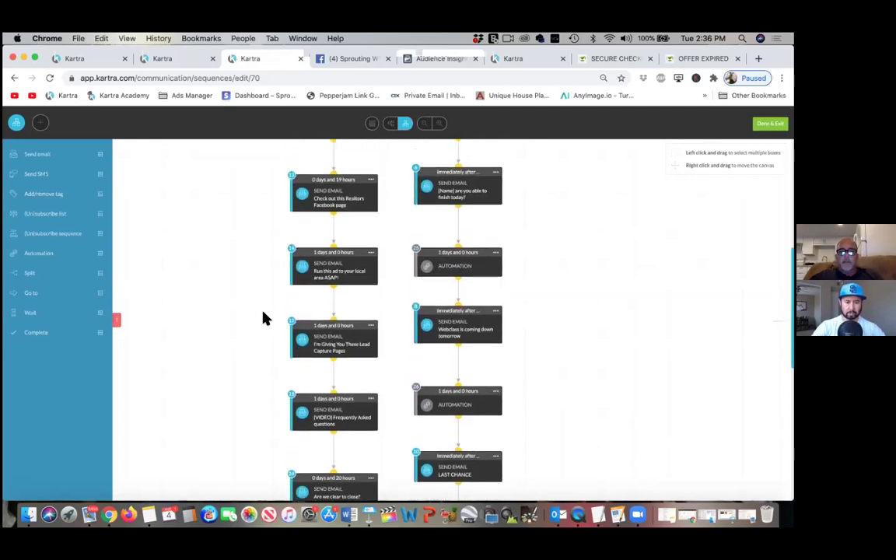
{"action": "scroll", "coordinate": [265, 318], "scroll_direction": "down", "scroll_amount": 15}
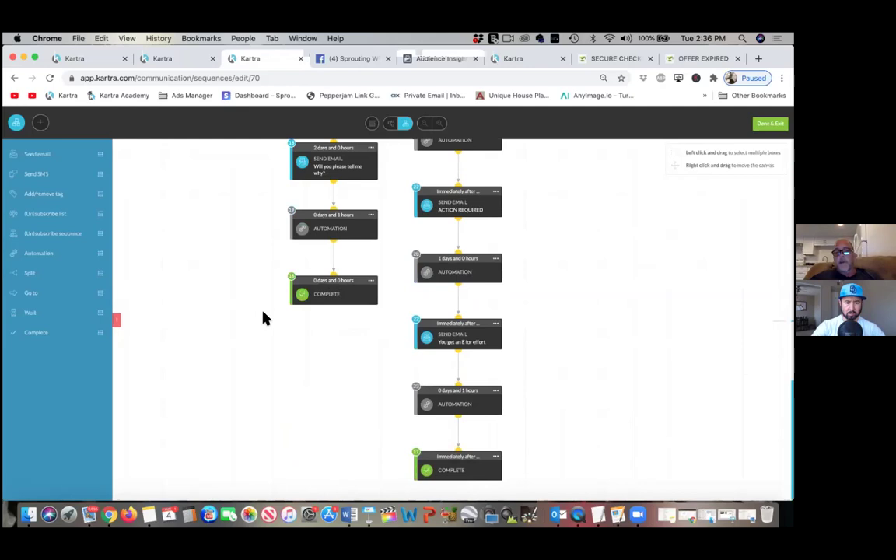
{"action": "scroll", "coordinate": [264, 318], "scroll_direction": "up", "scroll_amount": 15}
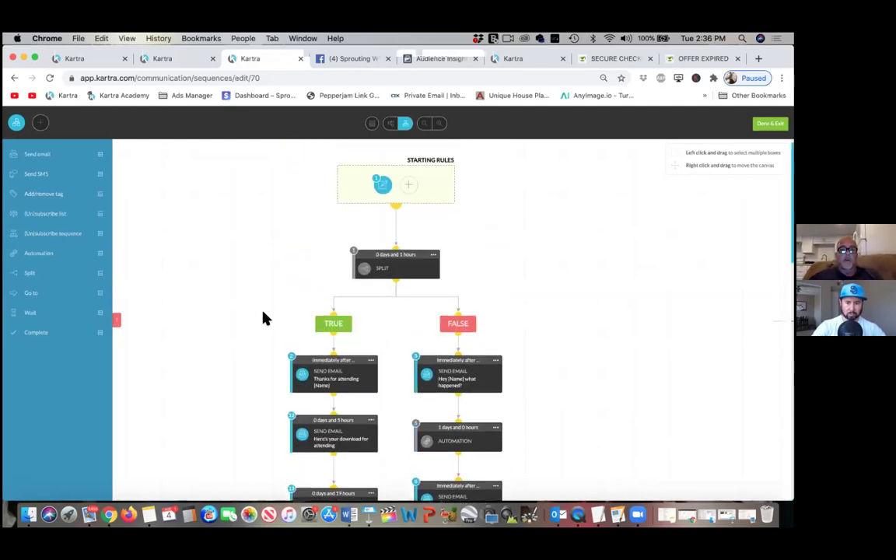
{"action": "scroll", "coordinate": [265, 318], "scroll_direction": "down", "scroll_amount": 5}
{"action": "scroll", "coordinate": [264, 317], "scroll_direction": "down", "scroll_amount": 3}
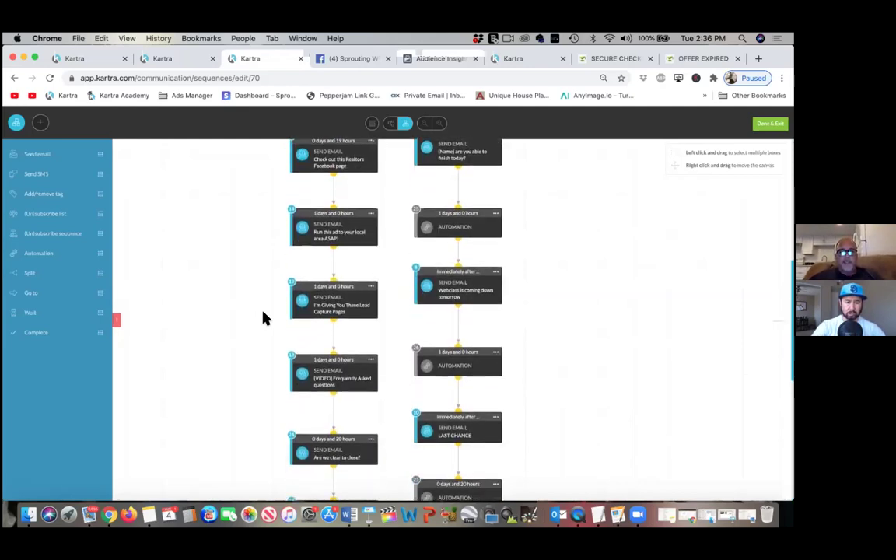
{"action": "scroll", "coordinate": [265, 317], "scroll_direction": "down", "scroll_amount": 4}
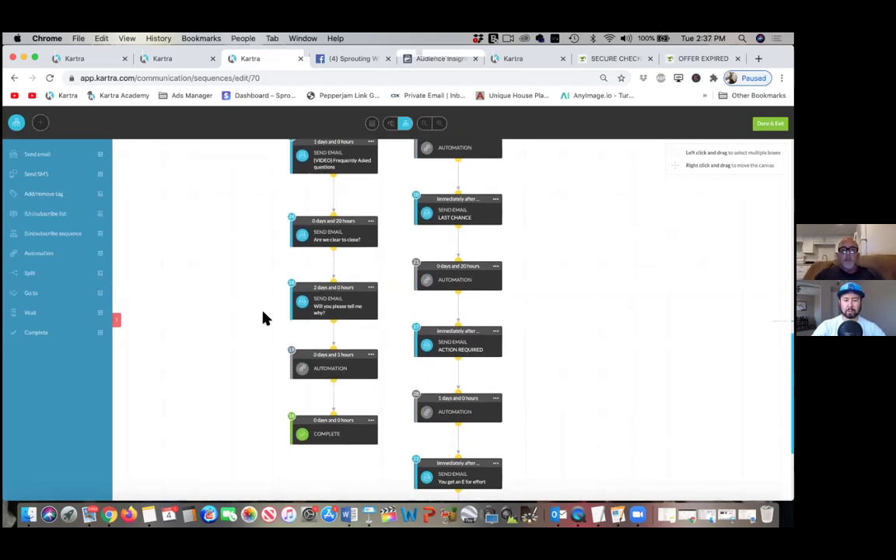
{"action": "scroll", "coordinate": [265, 317], "scroll_direction": "up", "scroll_amount": 1}
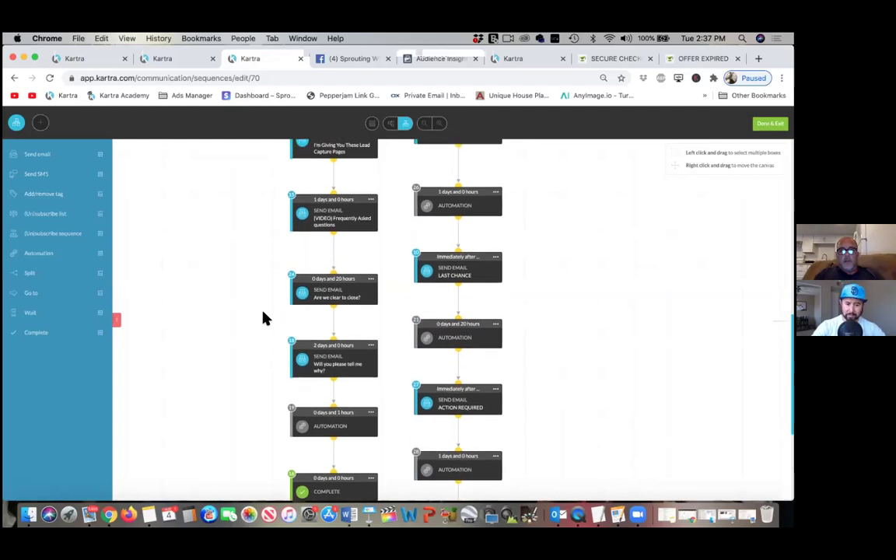
{"action": "scroll", "coordinate": [265, 317], "scroll_direction": "up", "scroll_amount": 2}
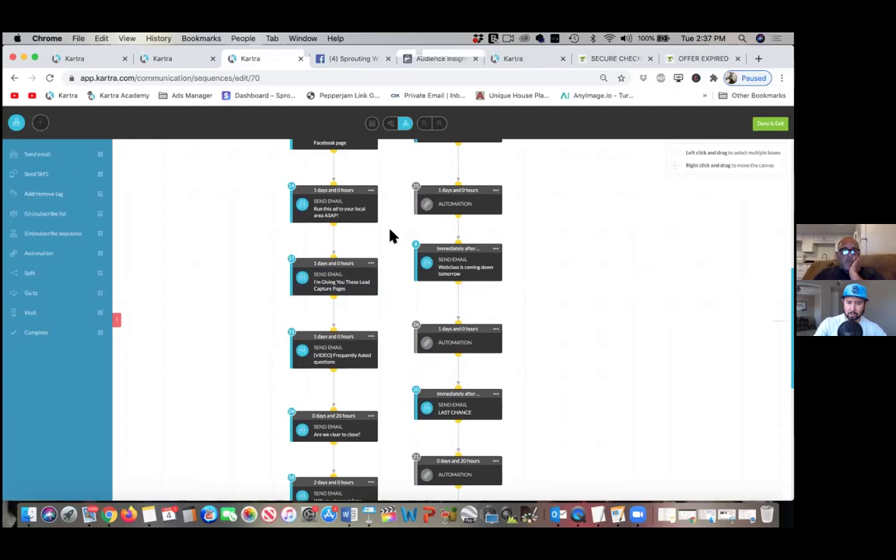
- Delete the "Here's your download for attending" email from the TRUE branch and connect "Thanks for attending [Name]" to "Check out this Realtors Facebook page"
{"action": "scroll", "coordinate": [391, 236], "scroll_direction": "up", "scroll_amount": 2}
{"action": "scroll", "coordinate": [391, 236], "scroll_direction": "up", "scroll_amount": 5}
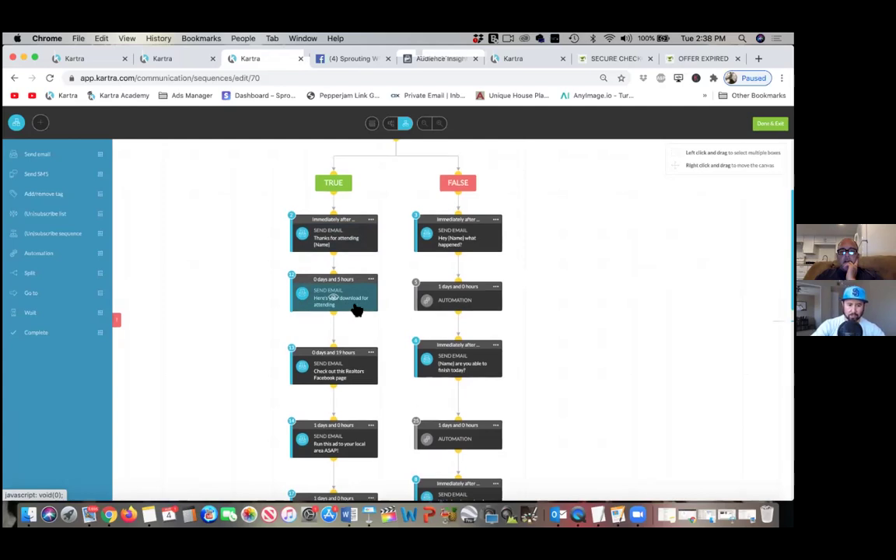
{"action": "scroll", "coordinate": [356, 309], "scroll_direction": "down", "scroll_amount": 2}
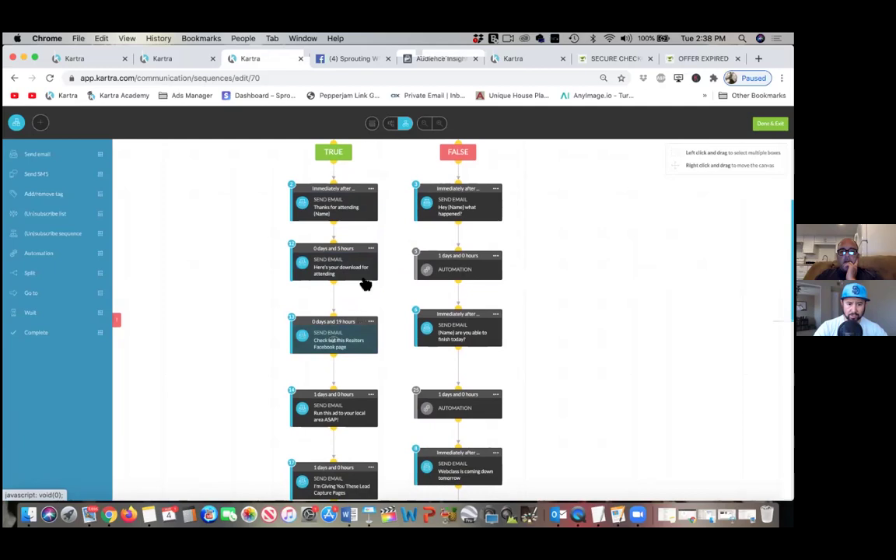
{"action": "left_click", "coordinate": [372, 249]}
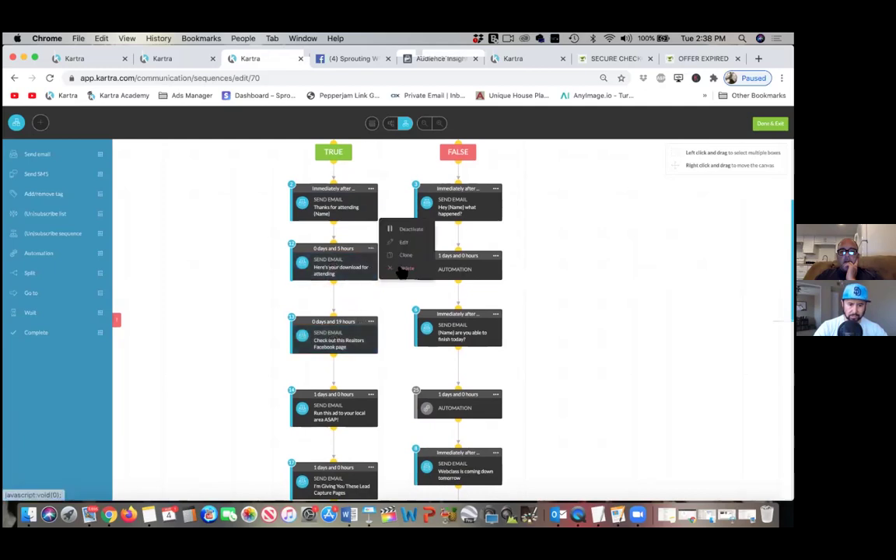
{"action": "left_click", "coordinate": [404, 269]}
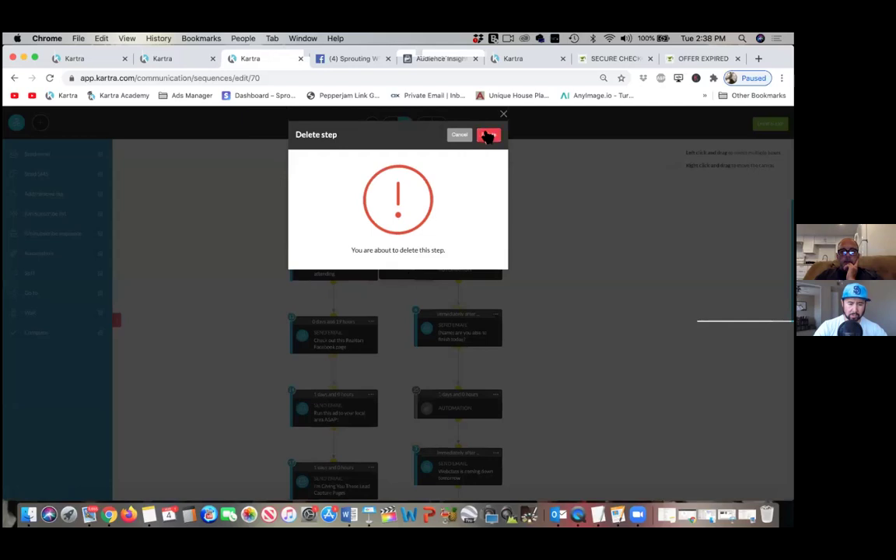
{"action": "left_click", "coordinate": [487, 136]}
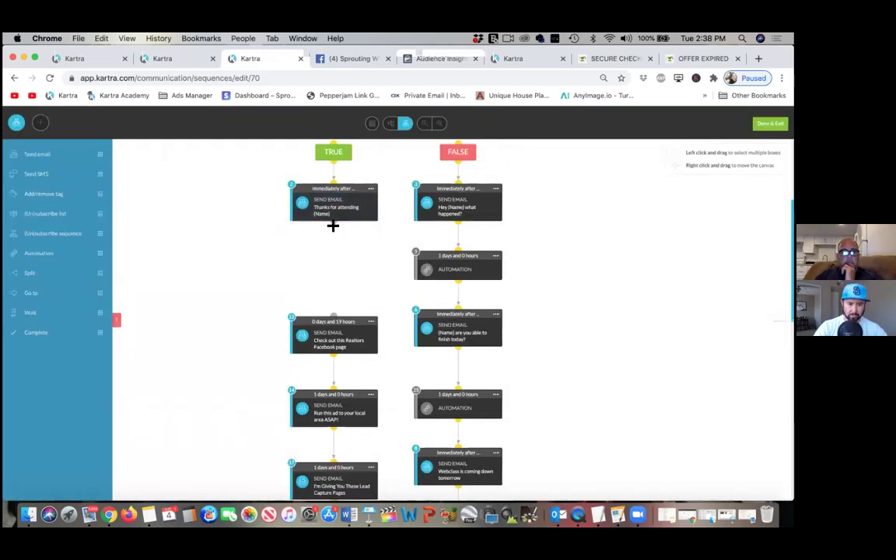
{"action": "left_click_drag", "start_coordinate": [333, 225], "coordinate": [337, 270]}
{"action": "left_click_drag", "start_coordinate": [333, 313], "coordinate": [333, 315]}
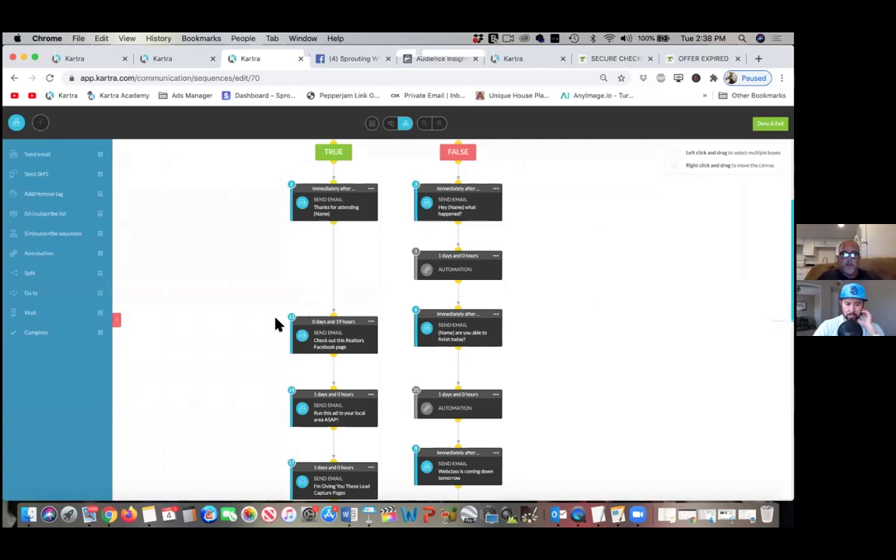
- Review the delays and emails in the rest of the TRUE branch, from the local area ad email down to COMPLETE
{"action": "scroll", "coordinate": [276, 325], "scroll_direction": "down", "scroll_amount": 5}
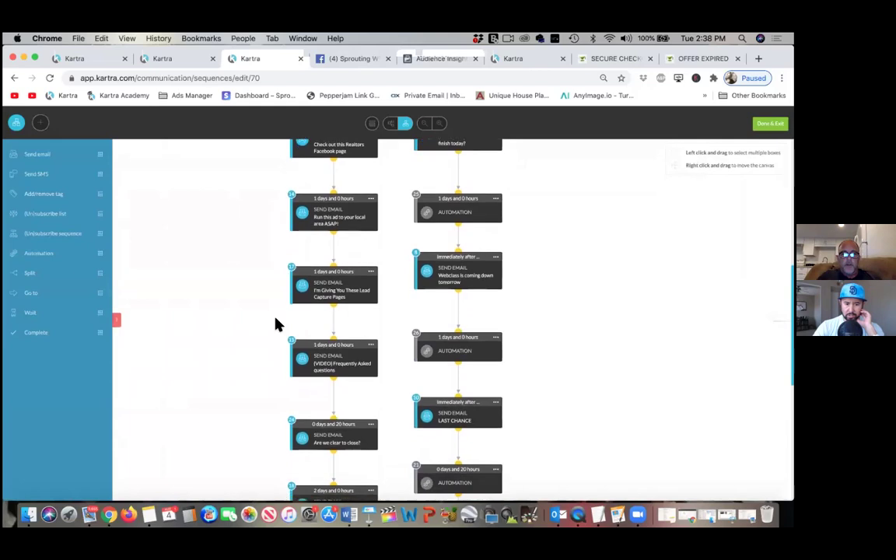
{"action": "scroll", "coordinate": [276, 325], "scroll_direction": "down", "scroll_amount": 3}
{"action": "scroll", "coordinate": [276, 325], "scroll_direction": "down", "scroll_amount": 3}
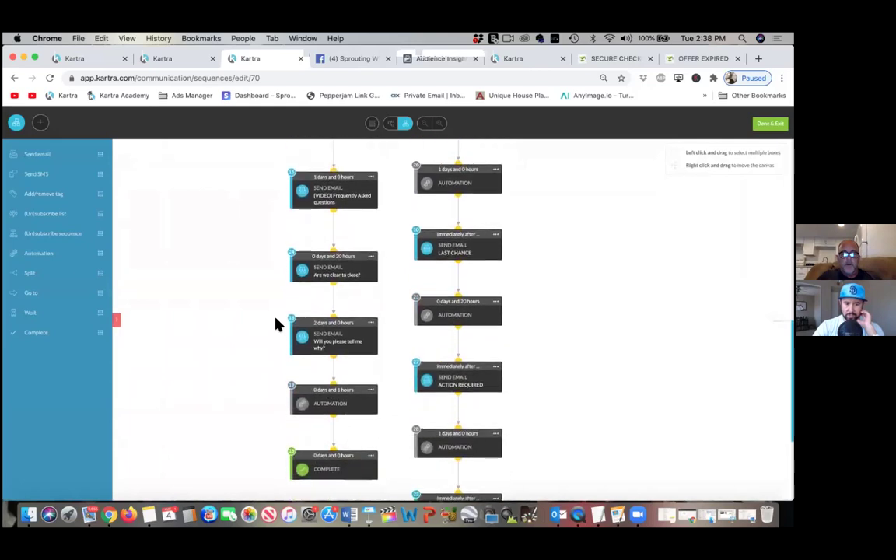
{"action": "scroll", "coordinate": [276, 325], "scroll_direction": "up", "scroll_amount": 2}
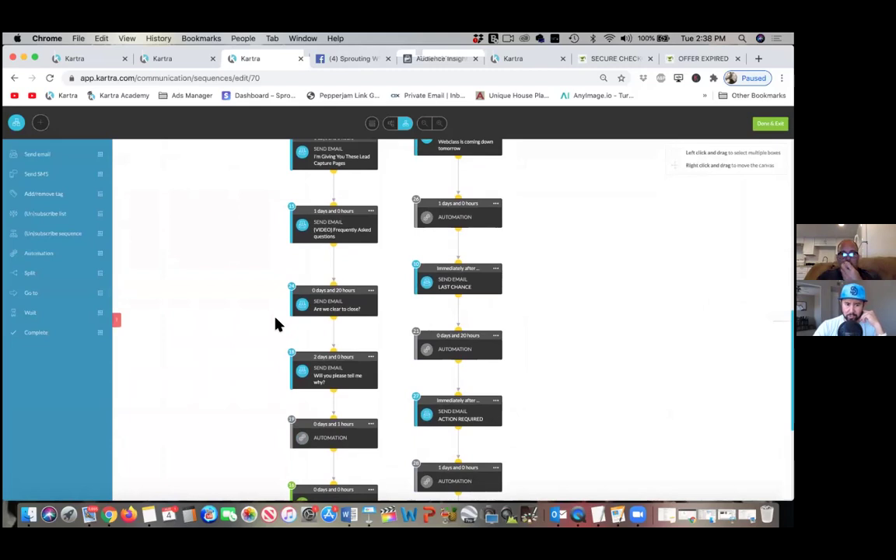
{"action": "scroll", "coordinate": [276, 325], "scroll_direction": "up", "scroll_amount": 1}
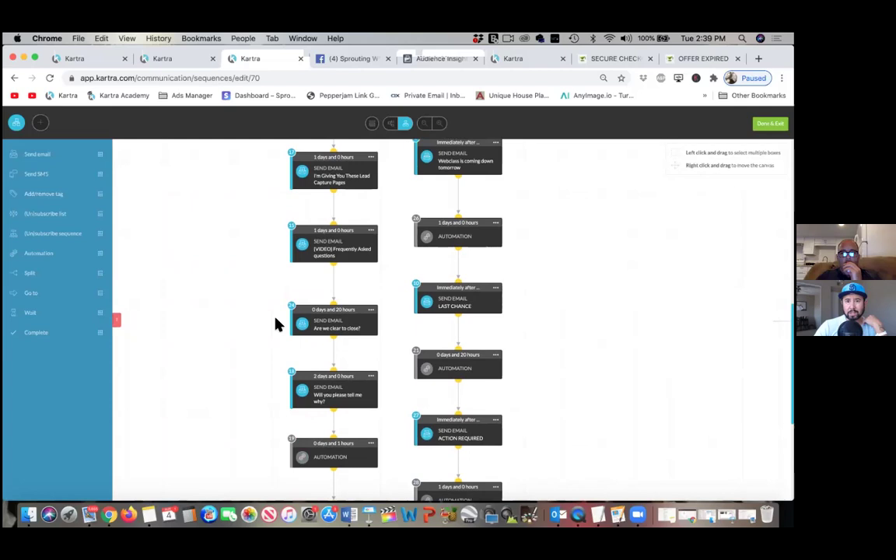
{"action": "scroll", "coordinate": [260, 224], "scroll_direction": "up", "scroll_amount": 1}
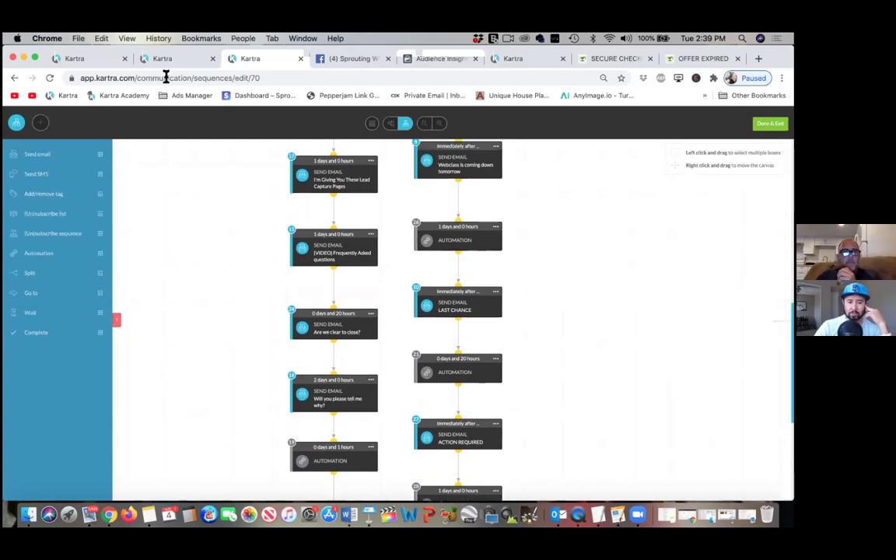
- Check the SWS Registration Page 2 and inspect the countdown timer settings on the course preview page
{"action": "left_click", "coordinate": [104, 64]}
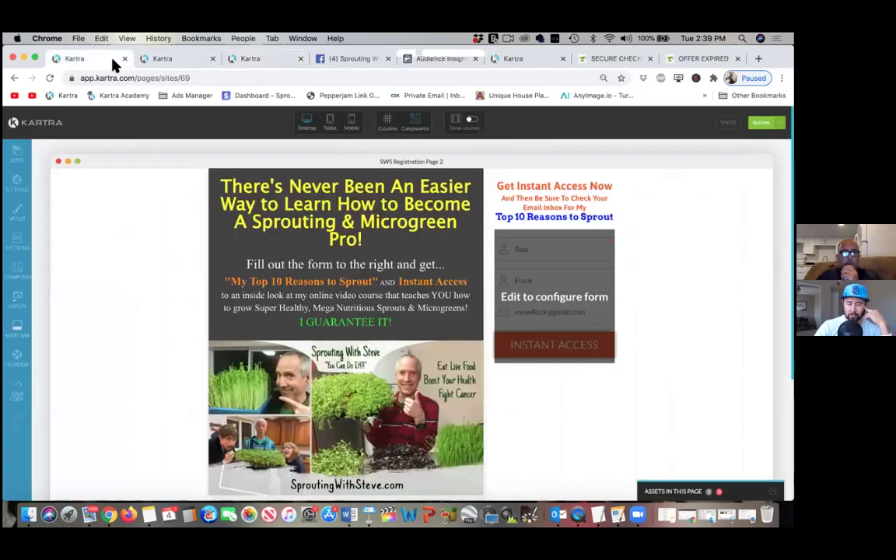
{"action": "left_click", "coordinate": [169, 61]}
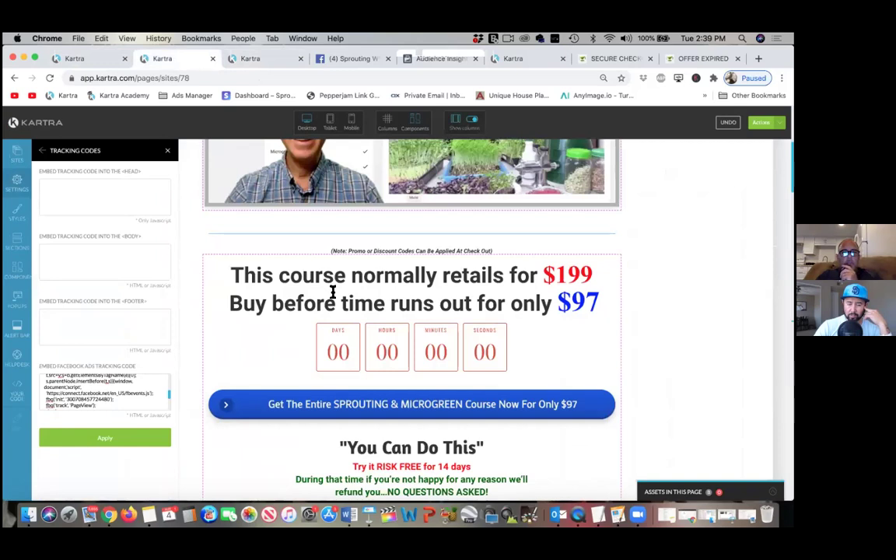
{"action": "left_click", "coordinate": [412, 318]}
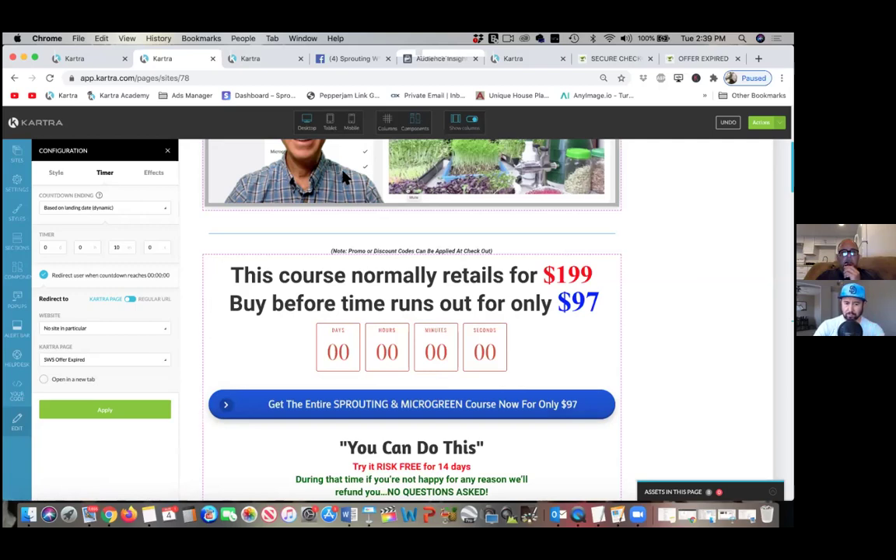
- Return to the email sequence and examine the remaining emails and automations in both branches
{"action": "left_click", "coordinate": [267, 60]}
{"action": "scroll", "coordinate": [327, 198], "scroll_direction": "up", "scroll_amount": 3}
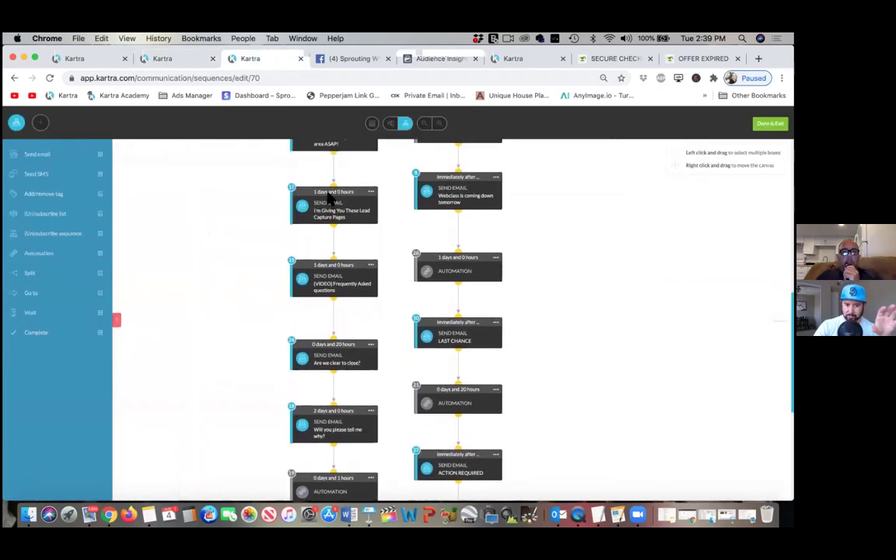
{"action": "scroll", "coordinate": [328, 198], "scroll_direction": "up", "scroll_amount": 4}
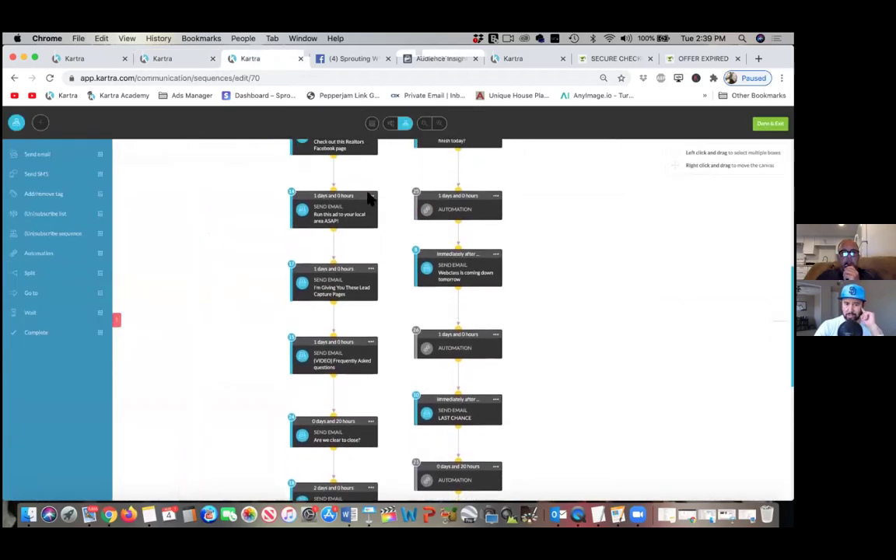
{"action": "scroll", "coordinate": [372, 205], "scroll_direction": "up", "scroll_amount": 5}
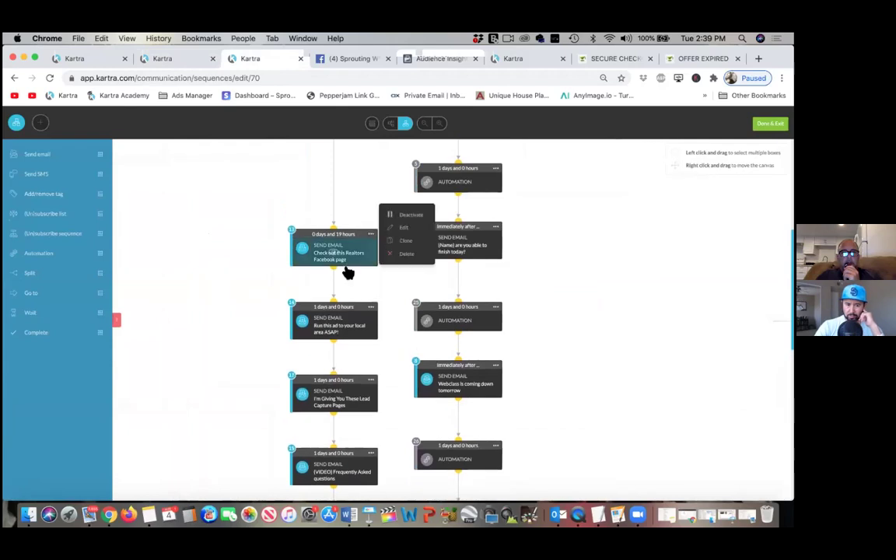
{"action": "scroll", "coordinate": [338, 403], "scroll_direction": "down", "scroll_amount": 10}
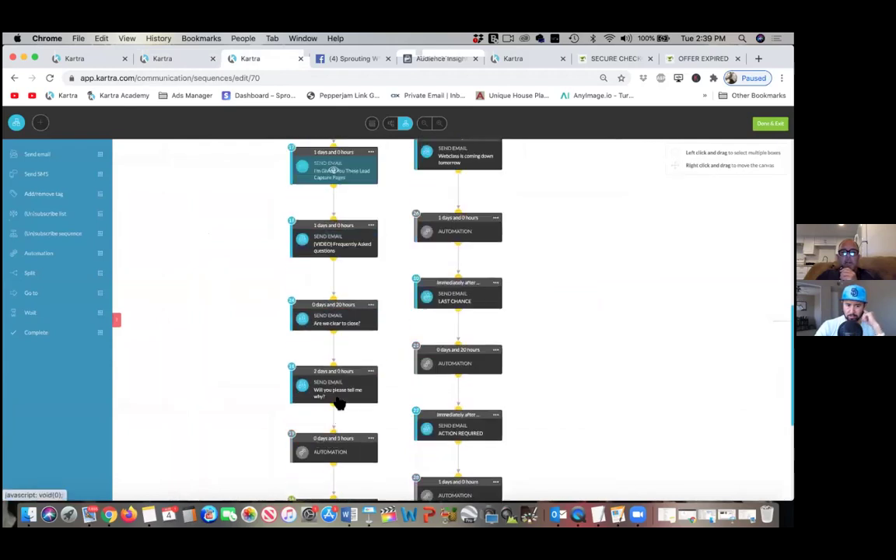
{"action": "scroll", "coordinate": [339, 402], "scroll_direction": "down", "scroll_amount": 4}
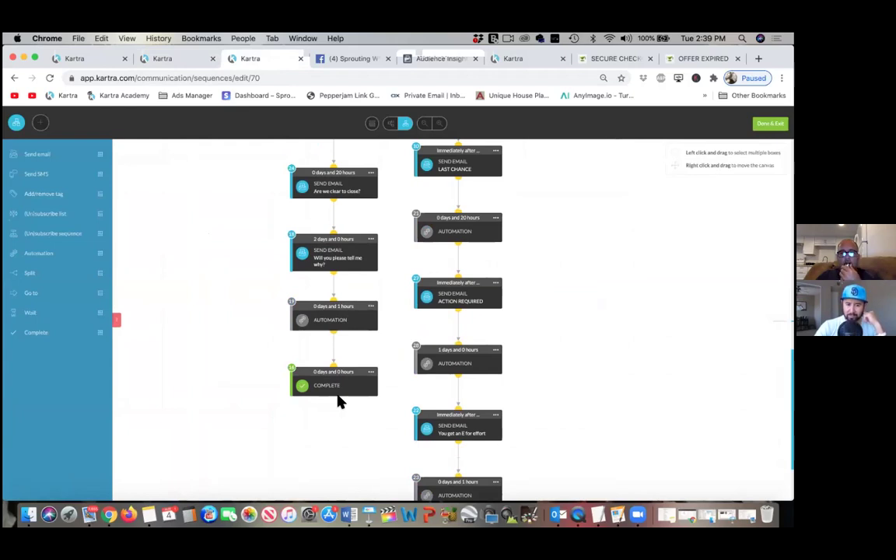
{"action": "scroll", "coordinate": [340, 402], "scroll_direction": "up", "scroll_amount": 5}
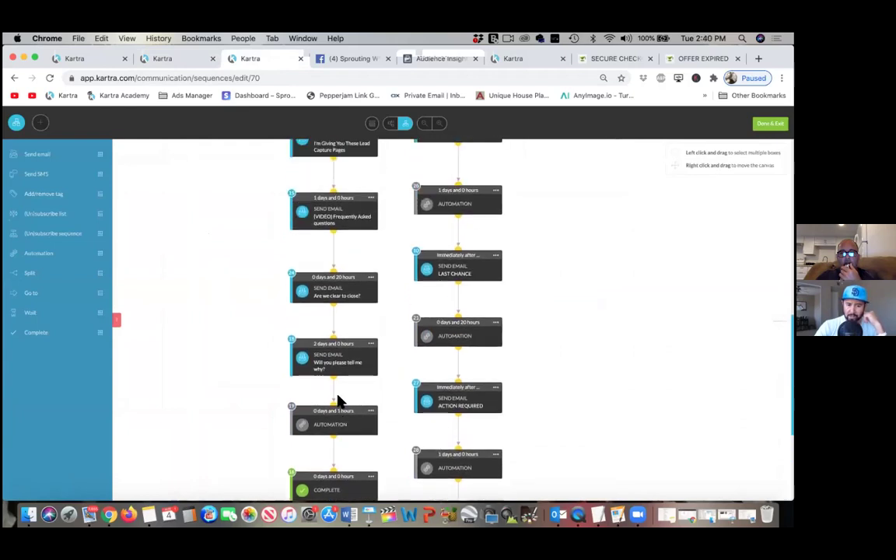
{"action": "scroll", "coordinate": [339, 402], "scroll_direction": "up", "scroll_amount": 3}
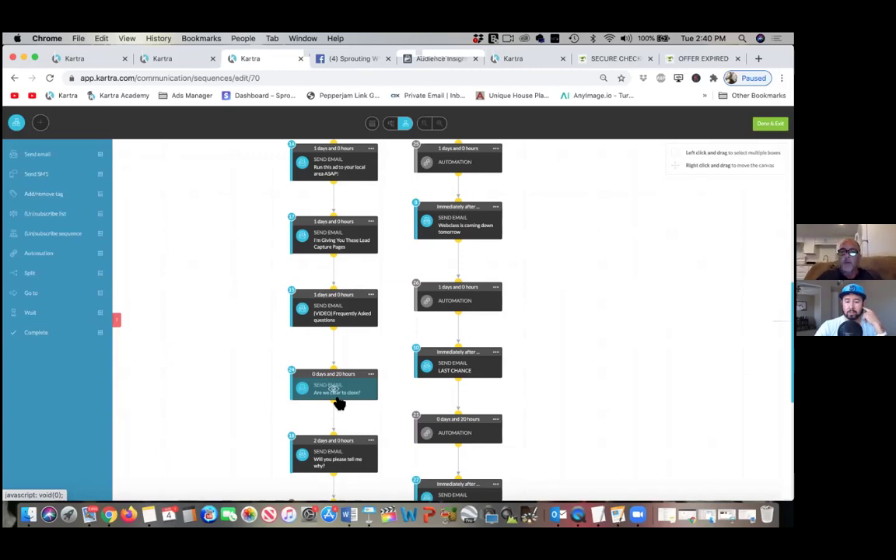
{"action": "left_click", "coordinate": [496, 288]}
{"action": "left_click", "coordinate": [544, 244]}
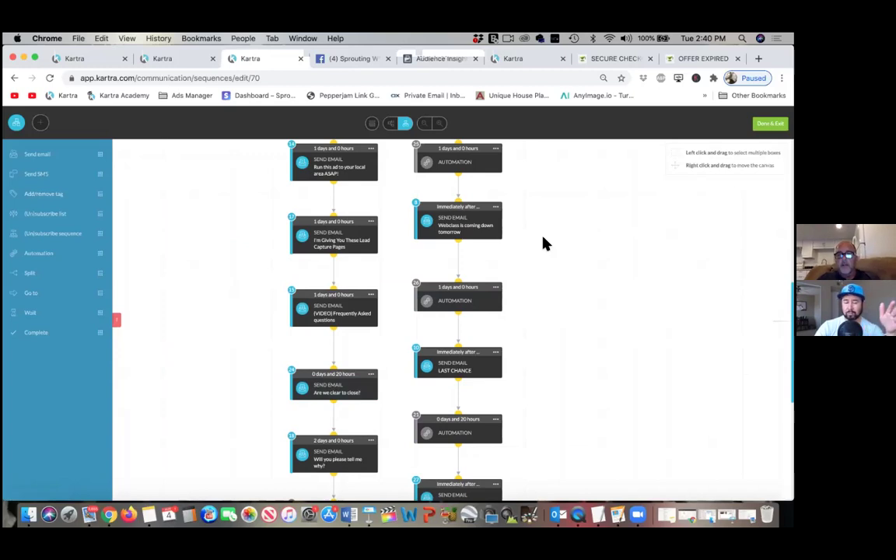
- Inspect the settings of the "Thanks for attending [Name]" email, and open the options of the "Check out this Realtors Facebook page" email
{"action": "scroll", "coordinate": [545, 244], "scroll_direction": "up", "scroll_amount": 10}
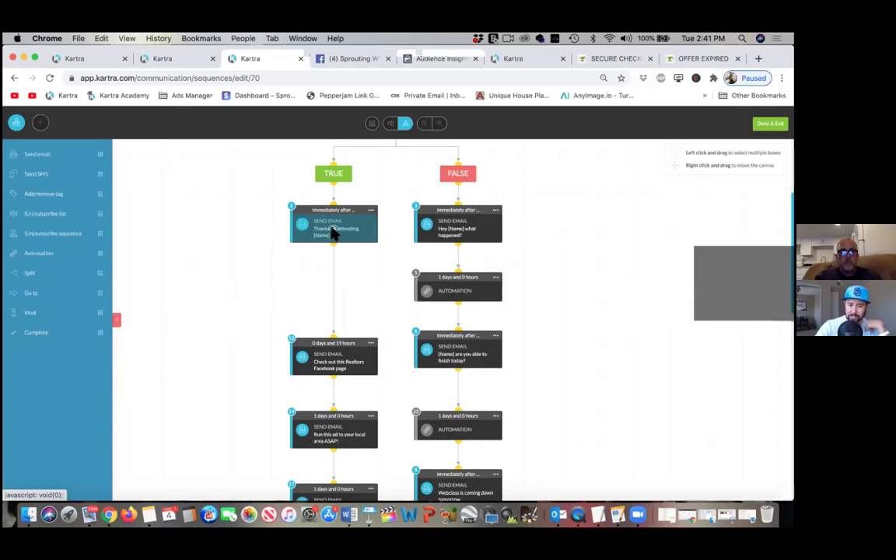
{"action": "left_click", "coordinate": [333, 233]}
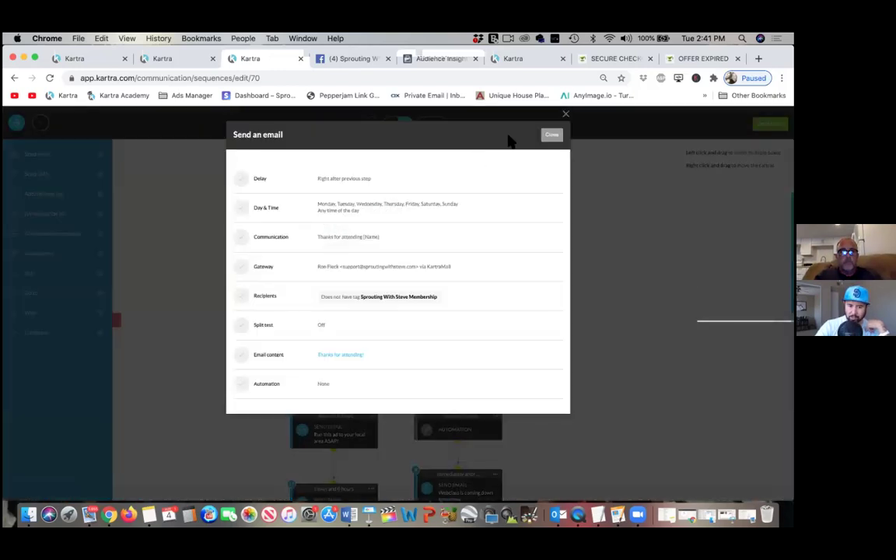
{"action": "left_click", "coordinate": [565, 114]}
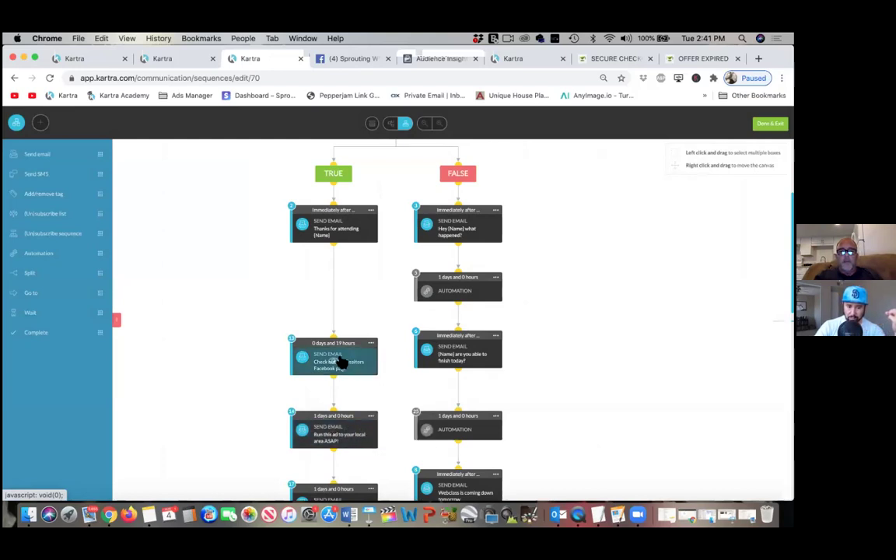
{"action": "left_click", "coordinate": [372, 344]}
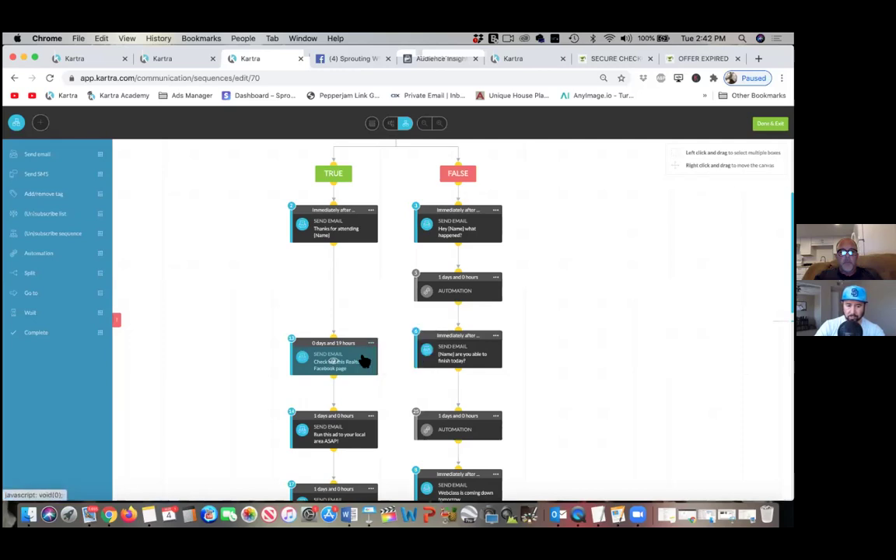
- Delete the "Check out this Realtors Facebook page" email and connect "Thanks for attending [Name]" directly to "Run this ad to your local area ASAP!"
{"action": "left_click", "coordinate": [371, 344]}
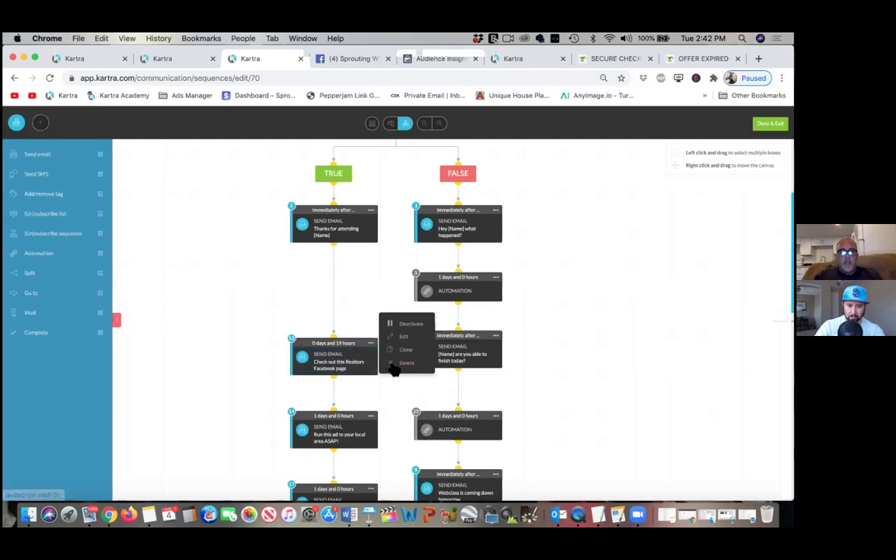
{"action": "left_click", "coordinate": [391, 368]}
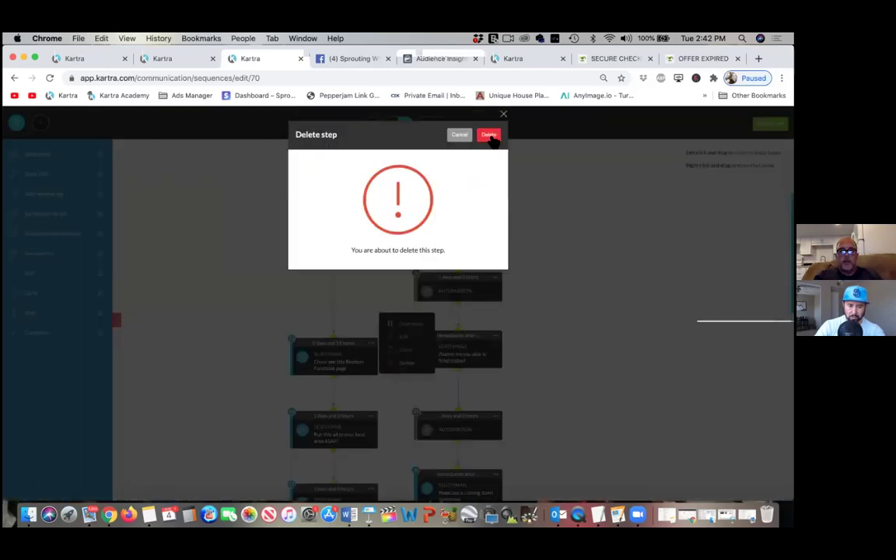
{"action": "left_click", "coordinate": [490, 137]}
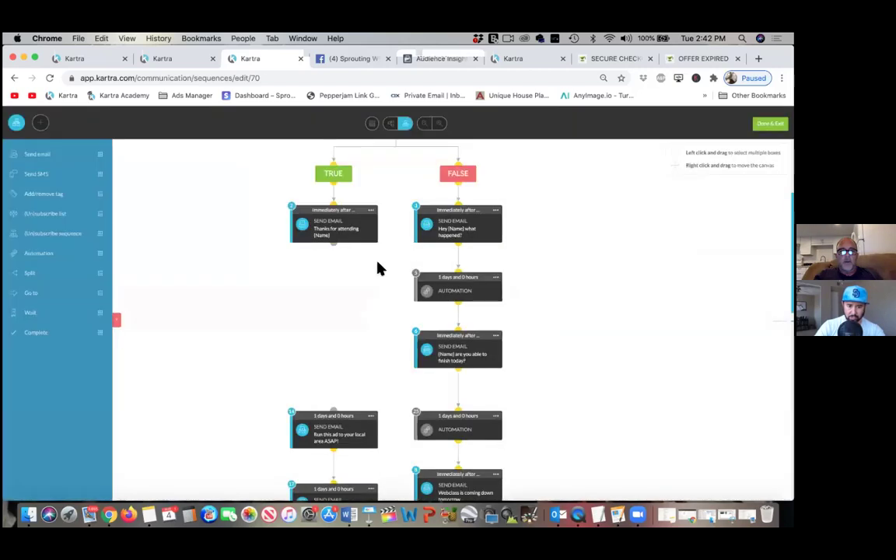
{"action": "left_click_drag", "start_coordinate": [334, 244], "coordinate": [335, 409]}
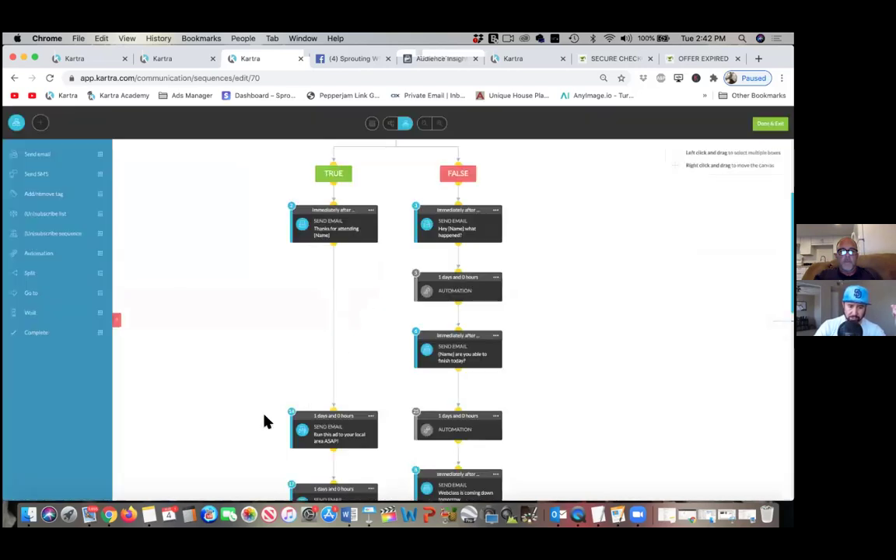
- Review the remaining emails, delays and automations of the TRUE branch, from the local area ad email to COMPLETE
{"action": "scroll", "coordinate": [264, 421], "scroll_direction": "down", "scroll_amount": 2}
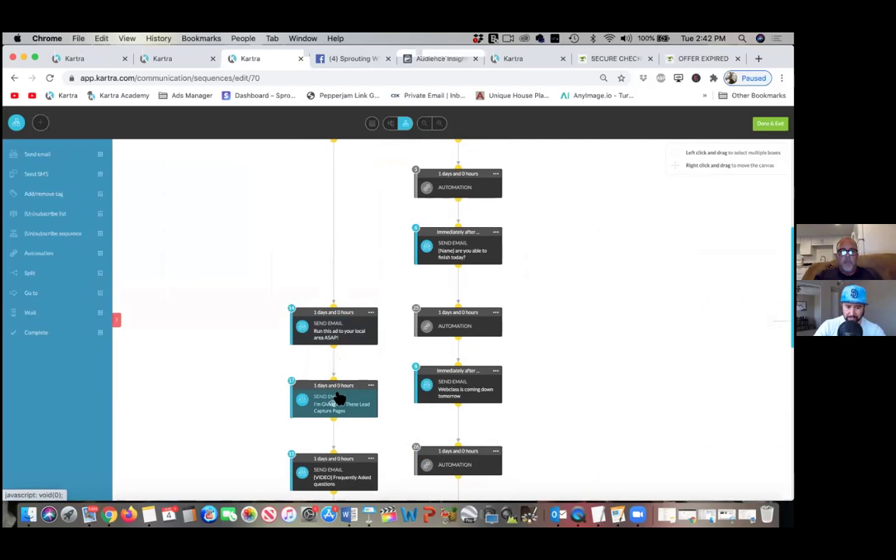
{"action": "scroll", "coordinate": [339, 397], "scroll_direction": "down", "scroll_amount": 2}
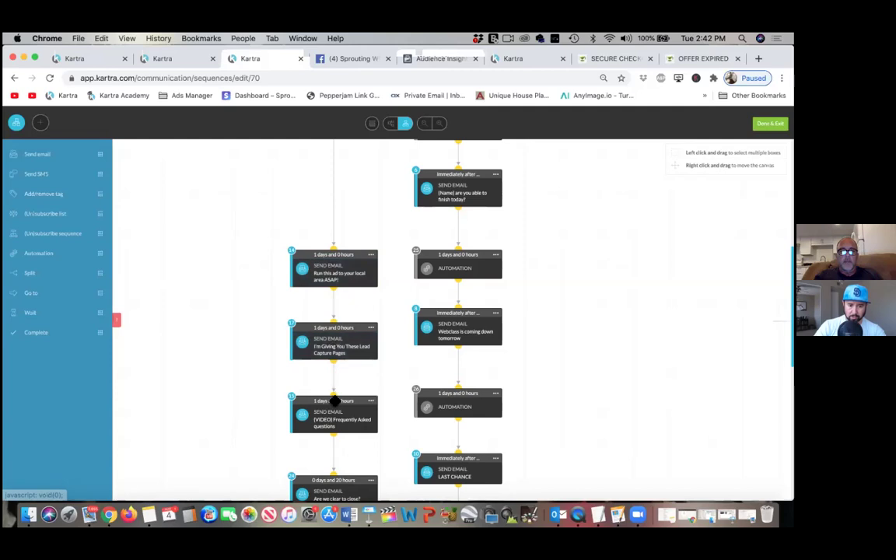
{"action": "scroll", "coordinate": [337, 366], "scroll_direction": "down", "scroll_amount": 3}
{"action": "scroll", "coordinate": [334, 404], "scroll_direction": "down", "scroll_amount": 1}
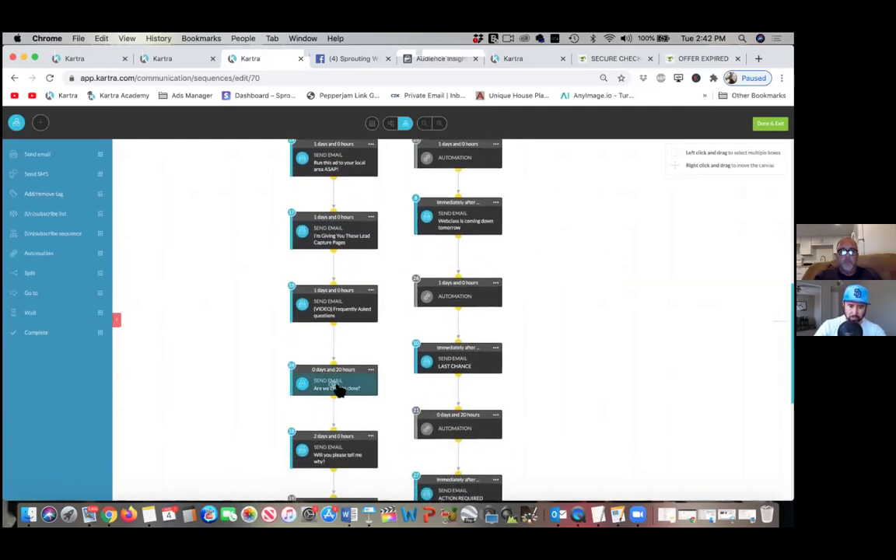
{"action": "left_click", "coordinate": [330, 389]}
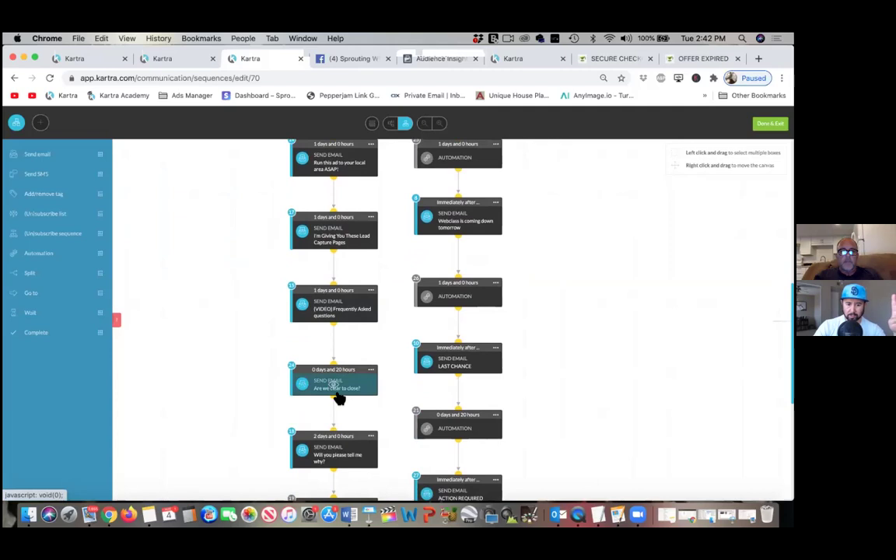
{"action": "scroll", "coordinate": [338, 398], "scroll_direction": "down", "scroll_amount": 3}
{"action": "scroll", "coordinate": [338, 398], "scroll_direction": "down", "scroll_amount": 3}
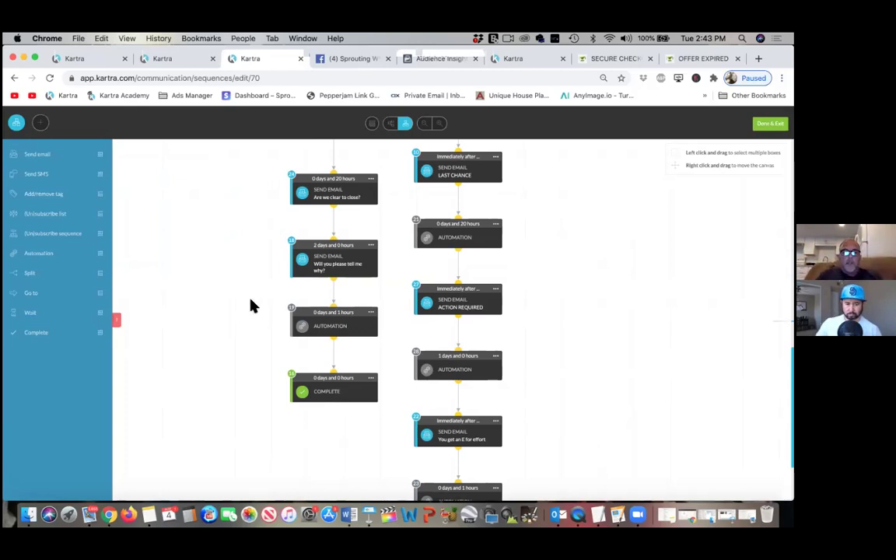
{"action": "scroll", "coordinate": [251, 306], "scroll_direction": "up", "scroll_amount": 5}
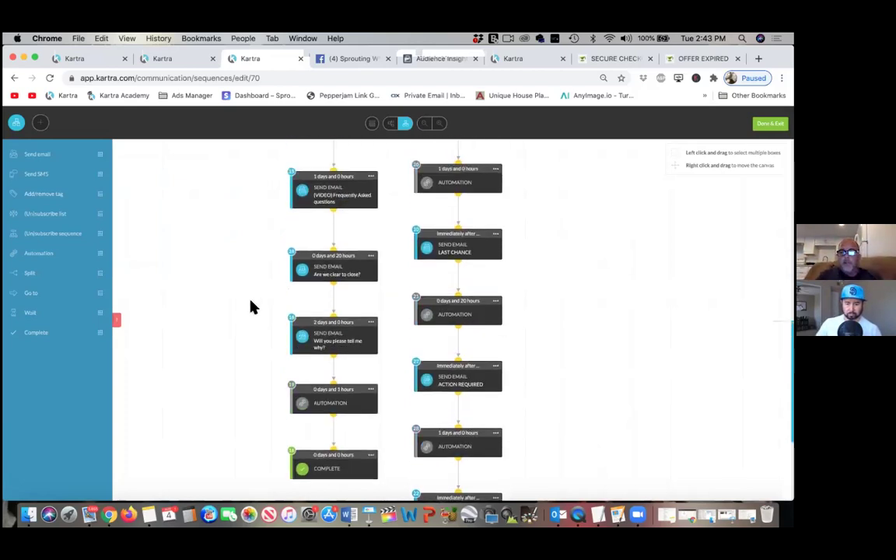
{"action": "scroll", "coordinate": [252, 306], "scroll_direction": "up", "scroll_amount": 1}
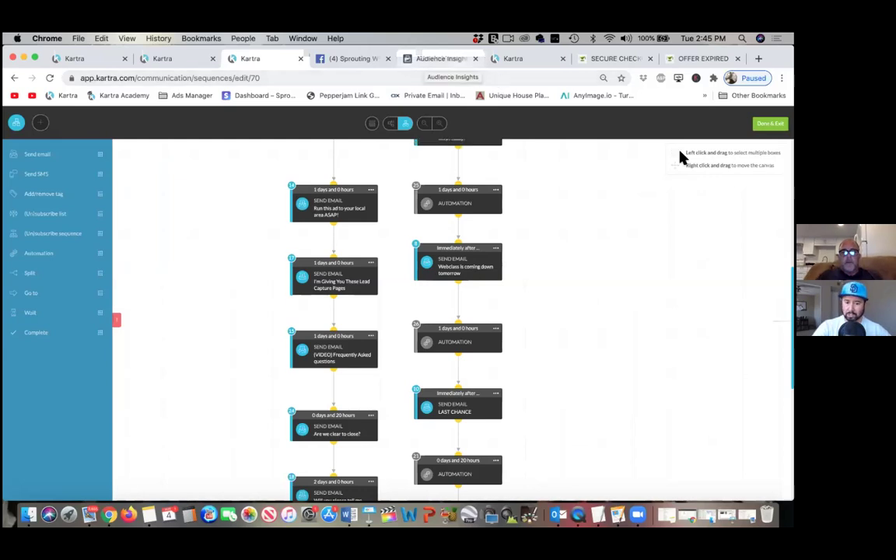
{"action": "scroll", "coordinate": [611, 132], "scroll_direction": "up", "scroll_amount": 1}
- Leave the sequence, open the SWS Course Overview video for editing and inspect its lead tagging settings
{"action": "key", "text": "super+r"}
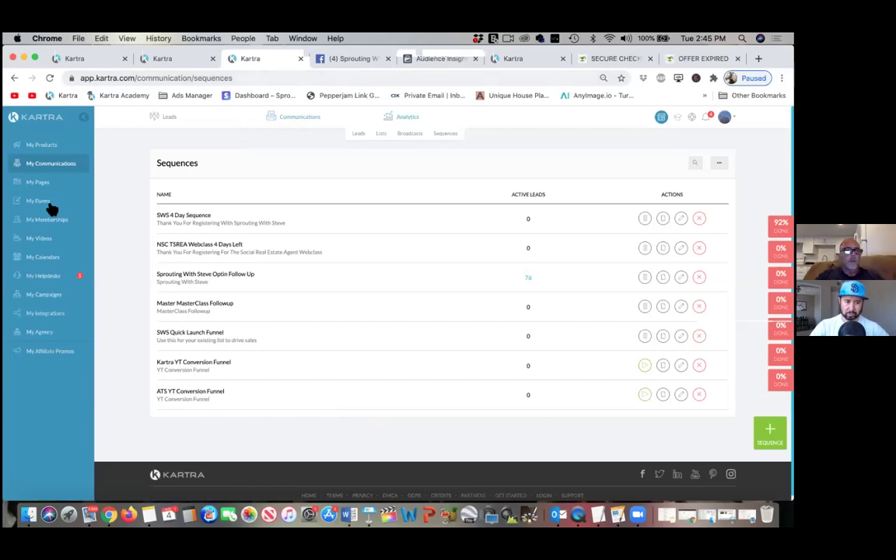
{"action": "left_click", "coordinate": [41, 241]}
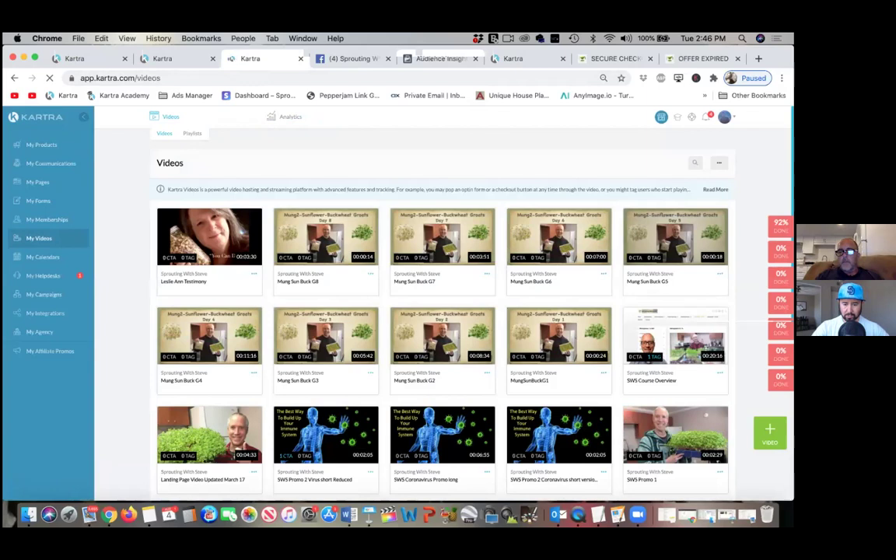
{"action": "left_click", "coordinate": [720, 373]}
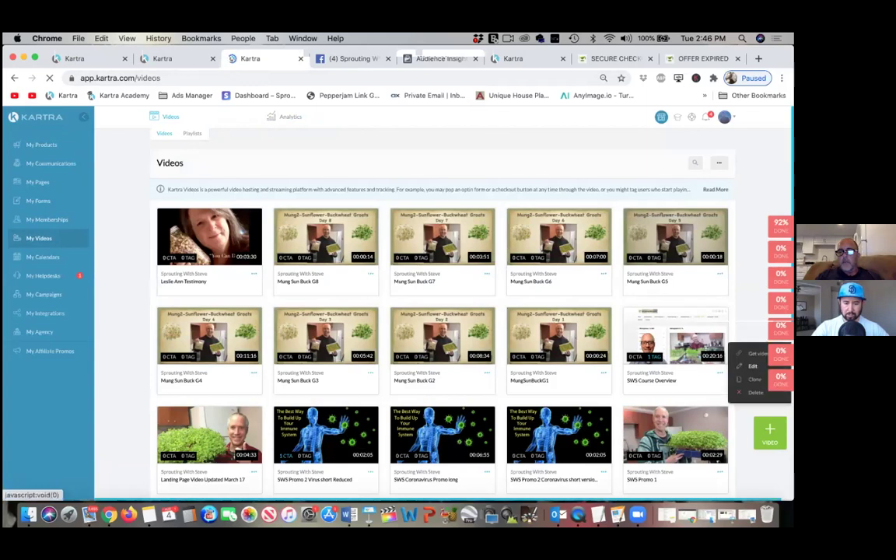
{"action": "left_click", "coordinate": [753, 366]}
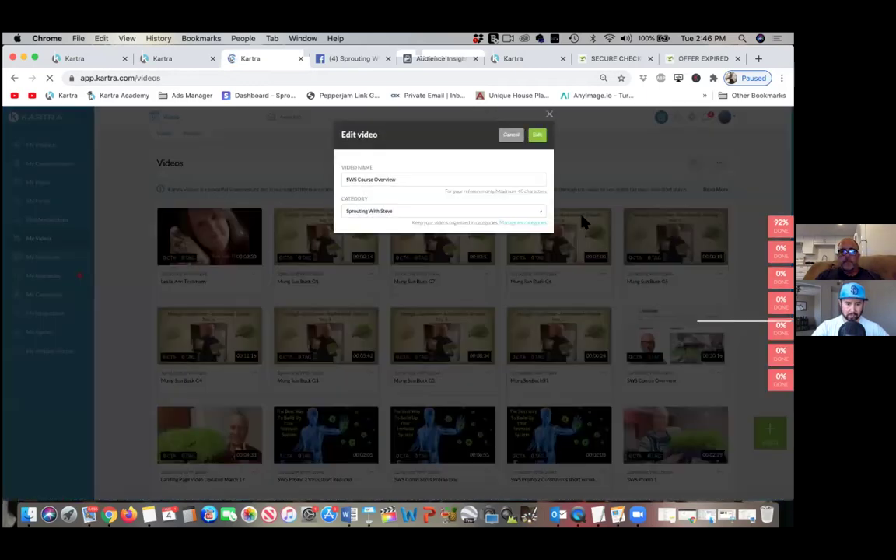
{"action": "left_click", "coordinate": [537, 137]}
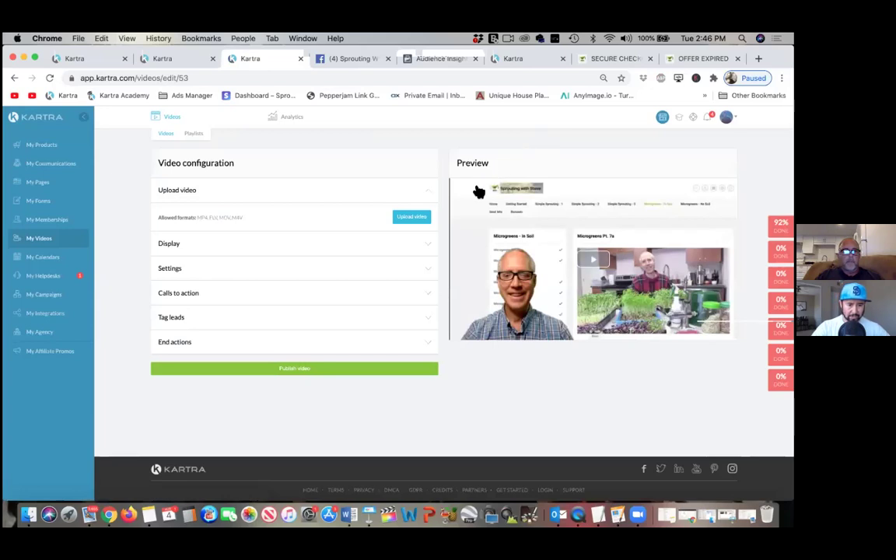
{"action": "left_click", "coordinate": [426, 319]}
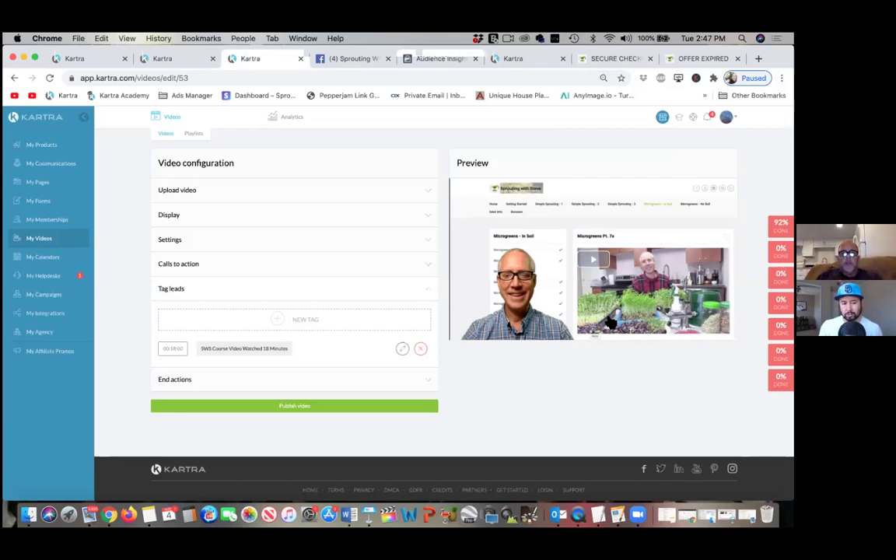
- Return to the video library and open the configuration of the SWS Coronavirus Promo long video
{"action": "left_click", "coordinate": [47, 242]}
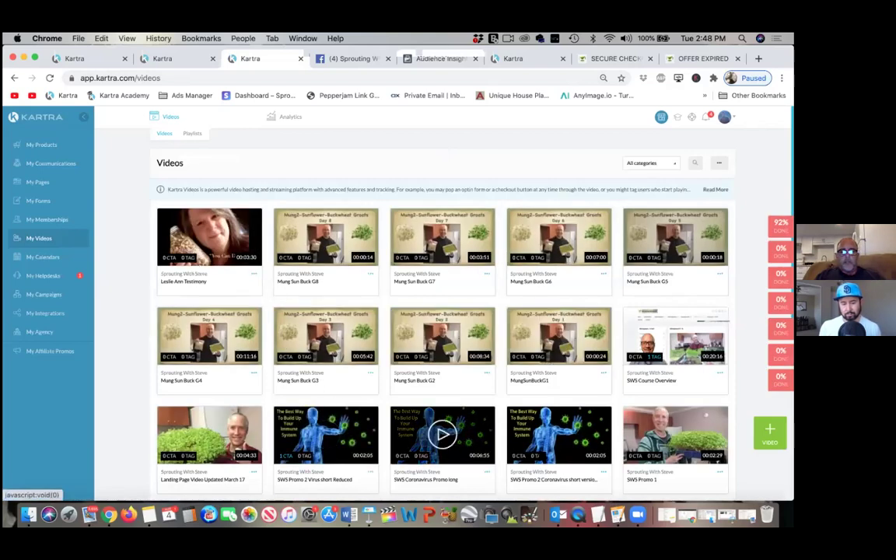
{"action": "left_click", "coordinate": [488, 472]}
{"action": "left_click", "coordinate": [520, 466]}
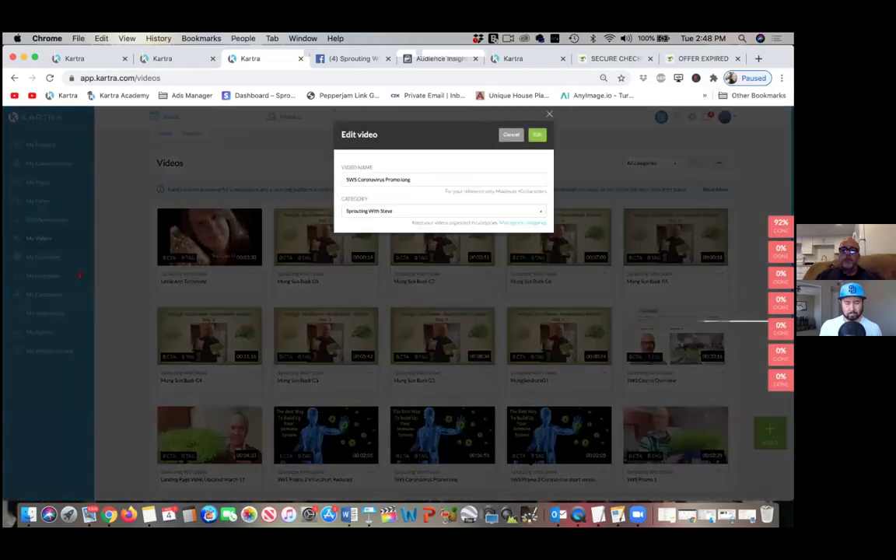
{"action": "left_click", "coordinate": [537, 137]}
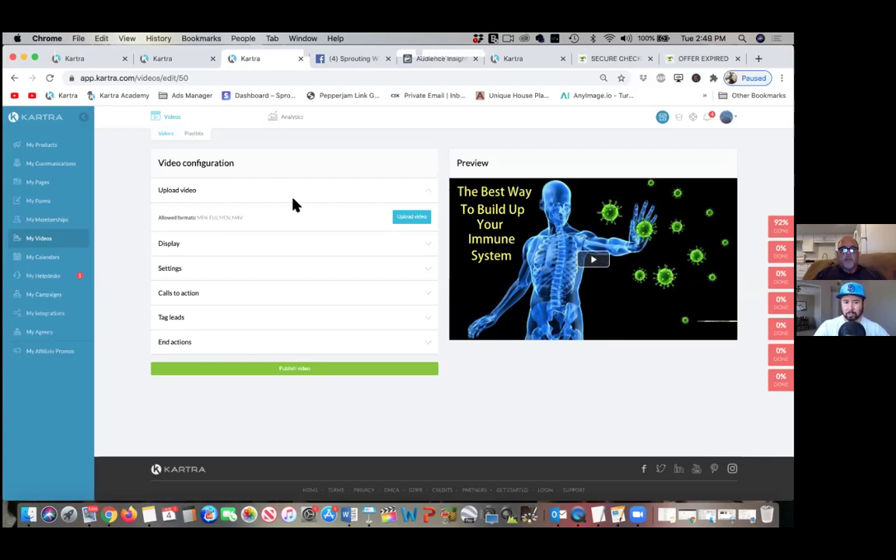
- Examine the SWS Course Preview Landing Page from headline to countdown offer, and open the settings of the eyes image above the headline
{"action": "left_click", "coordinate": [47, 185]}
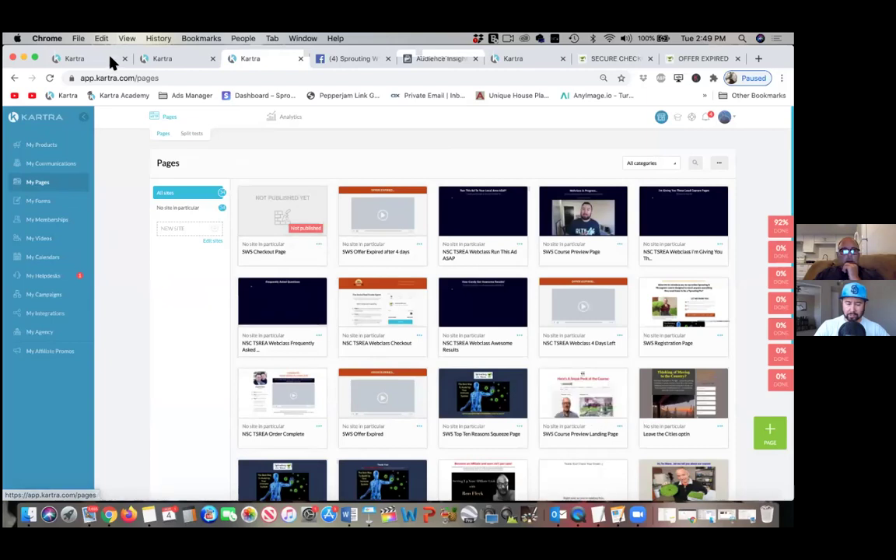
{"action": "left_click", "coordinate": [165, 58]}
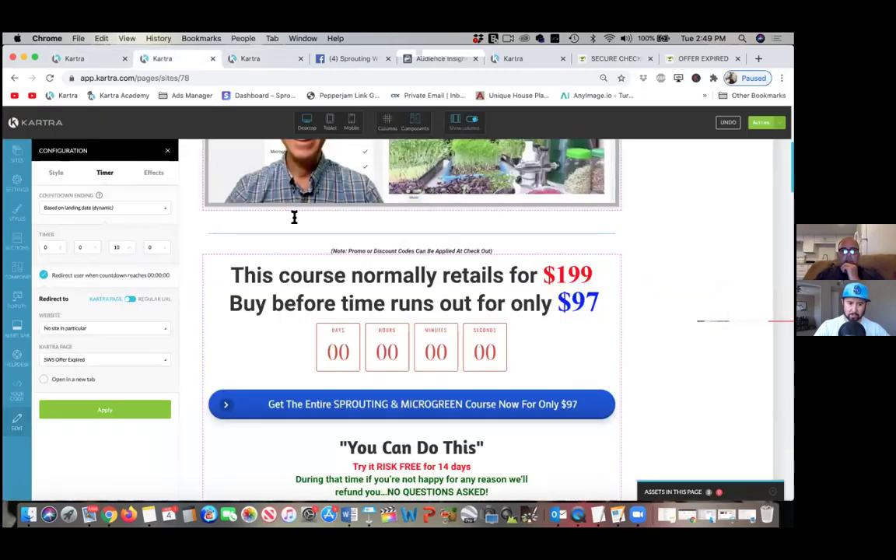
{"action": "scroll", "coordinate": [294, 217], "scroll_direction": "up", "scroll_amount": 5}
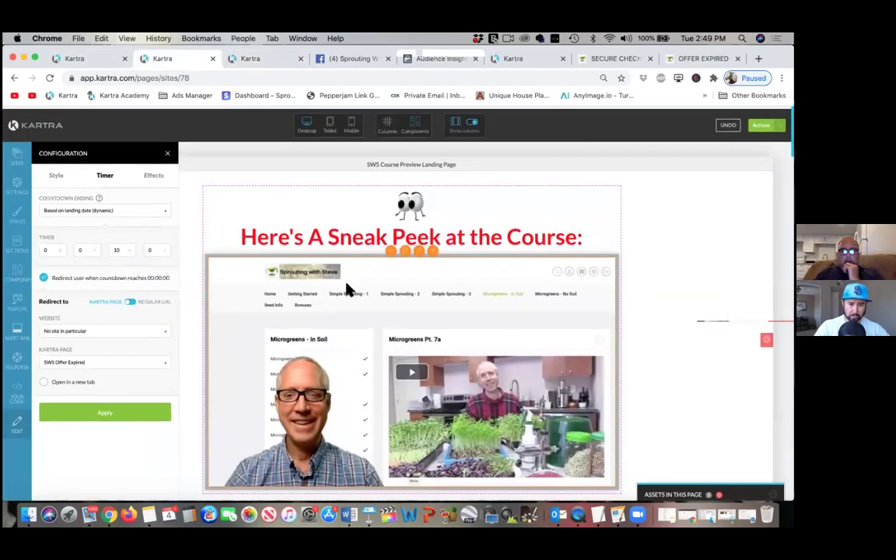
{"action": "scroll", "coordinate": [348, 289], "scroll_direction": "down", "scroll_amount": 4}
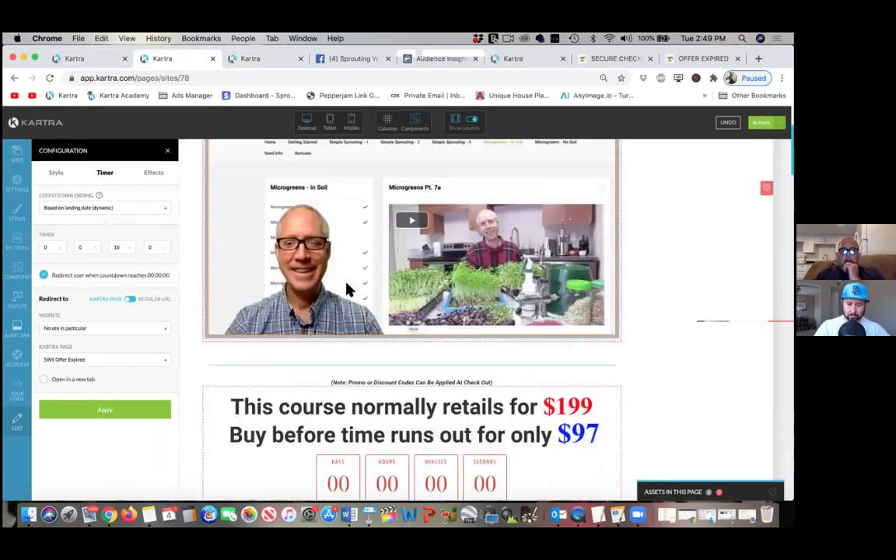
{"action": "scroll", "coordinate": [347, 289], "scroll_direction": "down", "scroll_amount": 3}
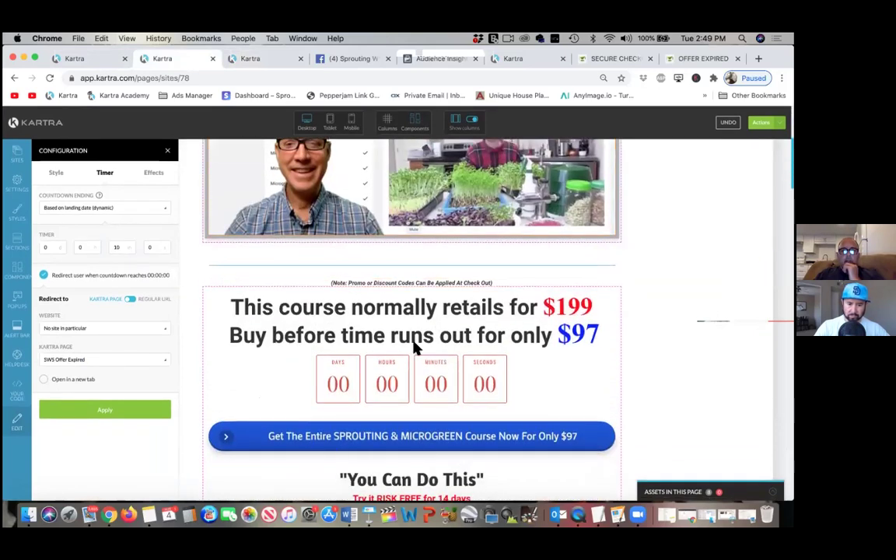
{"action": "scroll", "coordinate": [381, 459], "scroll_direction": "up", "scroll_amount": 7}
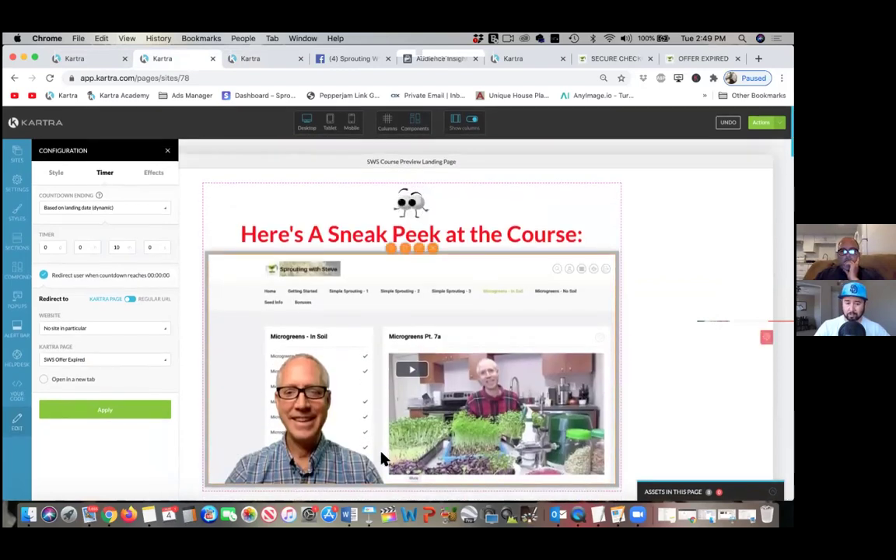
{"action": "scroll", "coordinate": [381, 459], "scroll_direction": "down", "scroll_amount": 1}
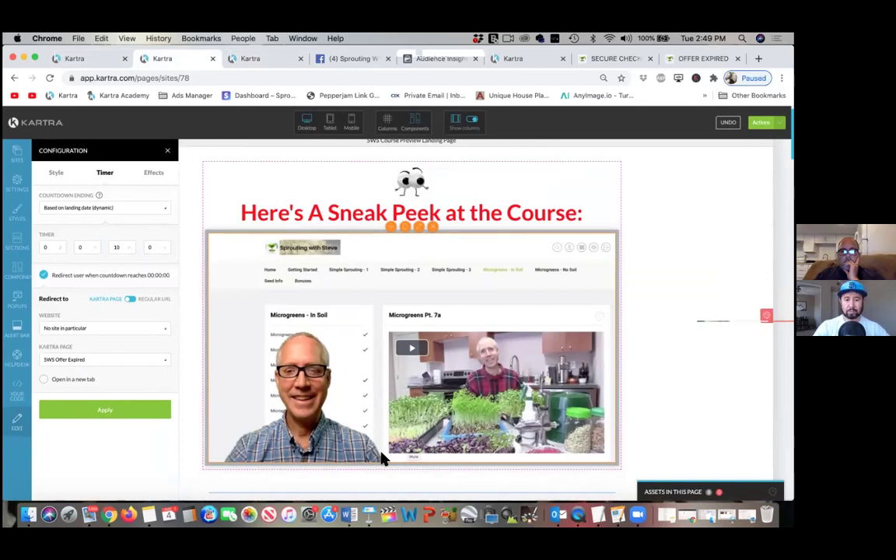
{"action": "scroll", "coordinate": [381, 459], "scroll_direction": "up", "scroll_amount": 1}
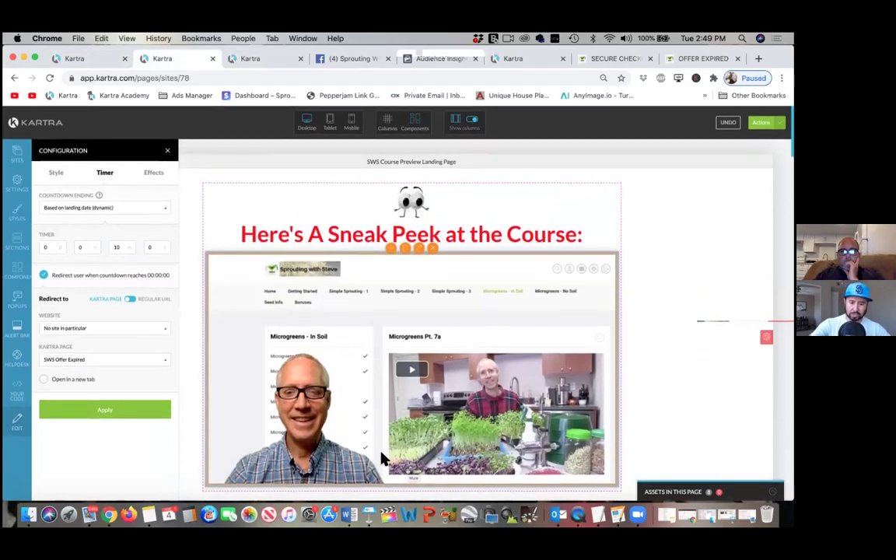
{"action": "scroll", "coordinate": [381, 459], "scroll_direction": "down", "scroll_amount": 3}
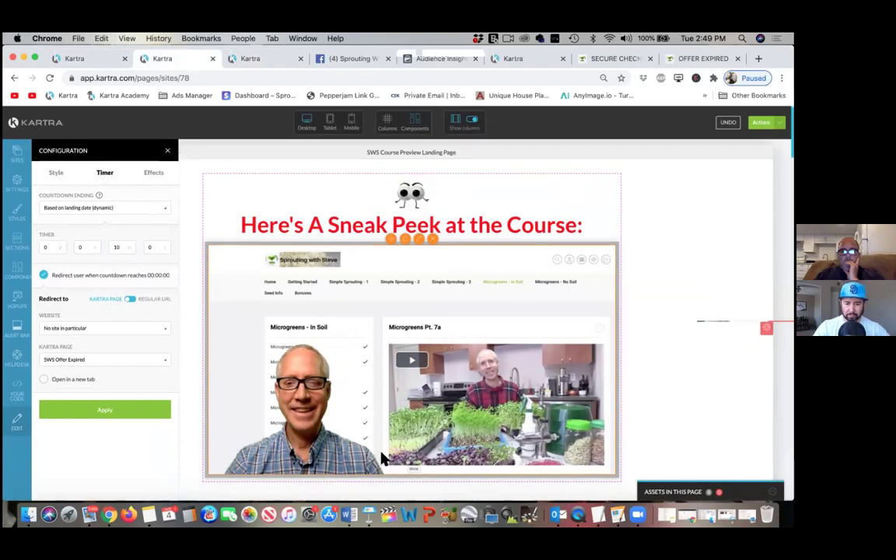
{"action": "scroll", "coordinate": [382, 459], "scroll_direction": "down", "scroll_amount": 1}
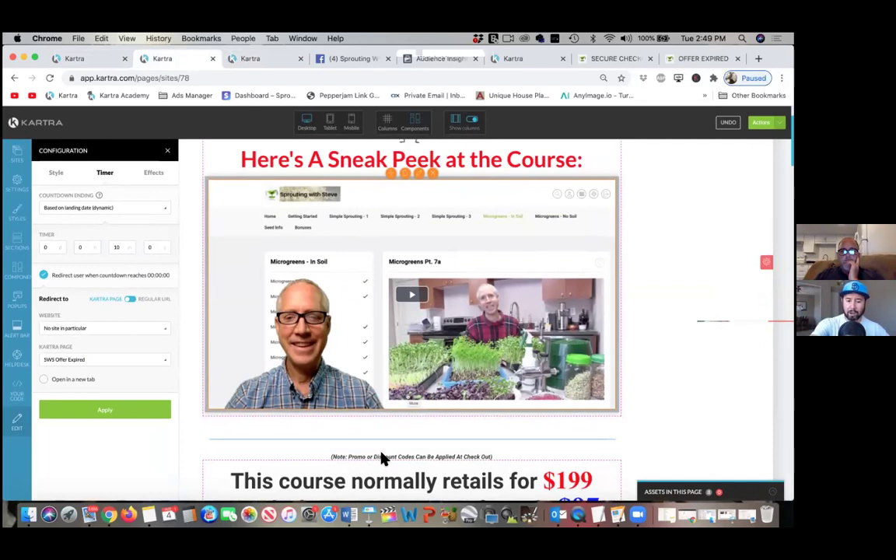
{"action": "scroll", "coordinate": [381, 457], "scroll_direction": "down", "scroll_amount": 5}
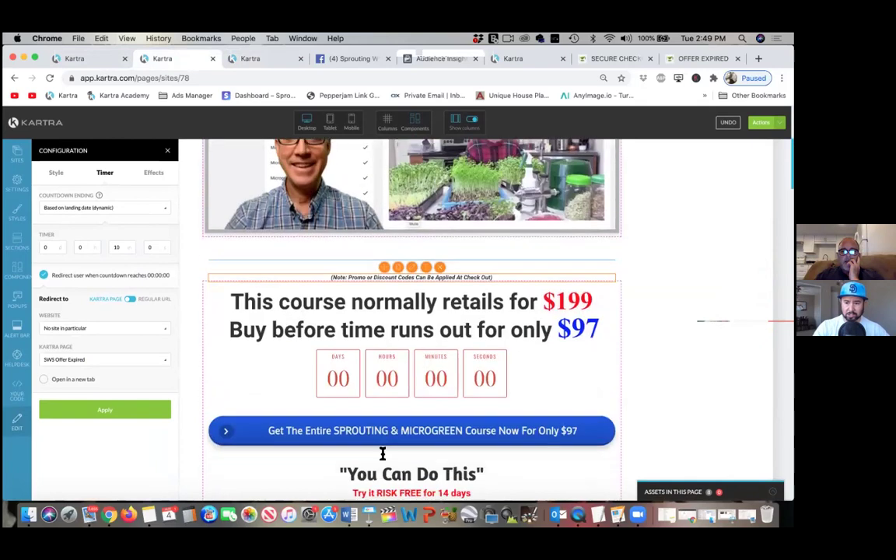
{"action": "scroll", "coordinate": [382, 454], "scroll_direction": "up", "scroll_amount": 6}
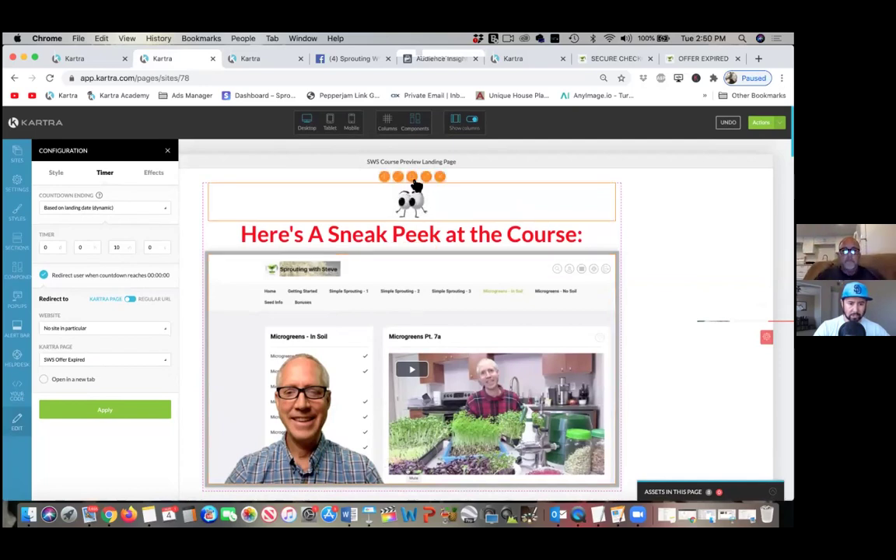
{"action": "left_click", "coordinate": [425, 179]}
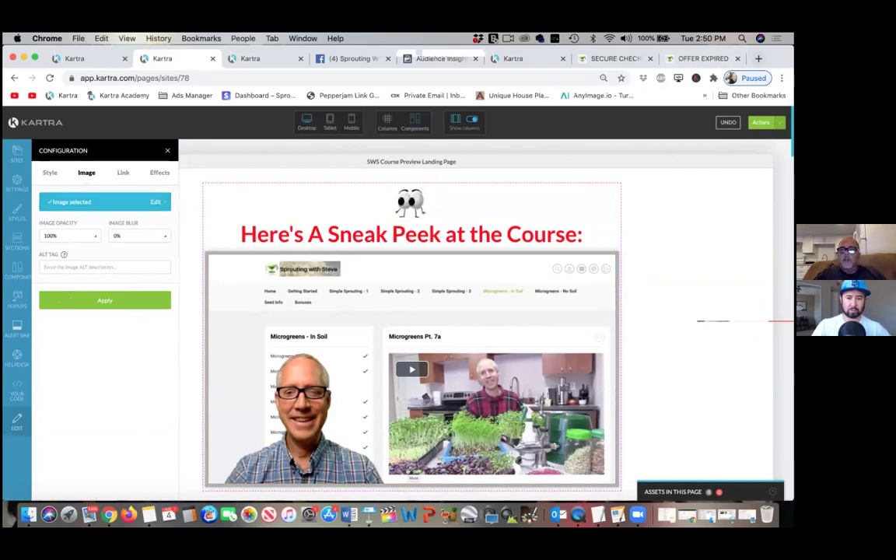
- Search Google in a new tab for "moving eyes gif" and show the image results
{"action": "left_click", "coordinate": [758, 59]}
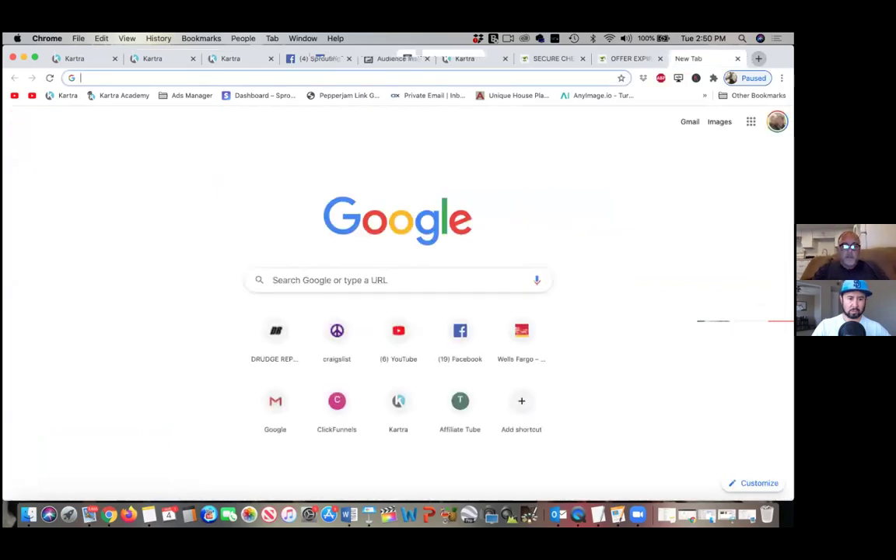
{"action": "type", "text": "miving"}
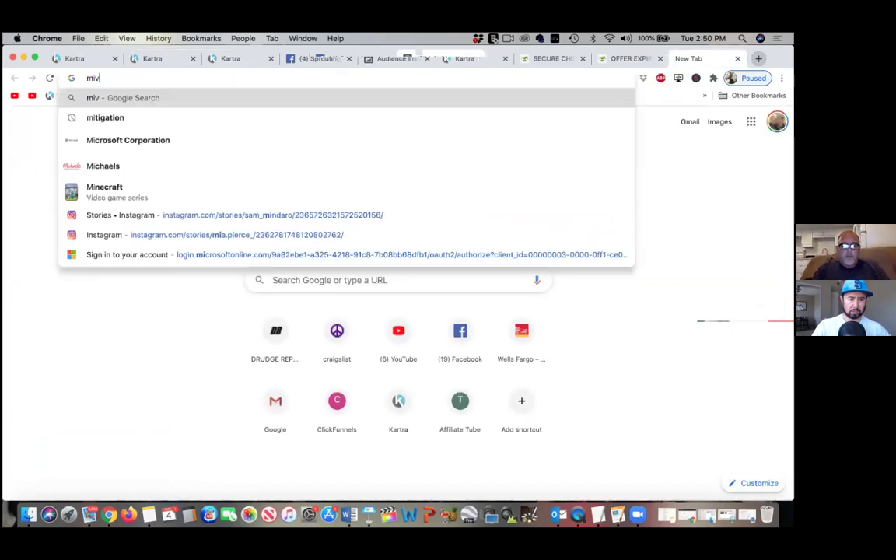
{"action": "key", "text": "BackSpace"}
{"action": "key", "text": "BackSpace"}
{"action": "key", "text": "BackSpace"}
{"action": "key", "text": "BackSpace"}
{"action": "key", "text": "BackSpace"}
{"action": "key", "text": "BackSpace"}
{"action": "key", "text": "BackSpace"}
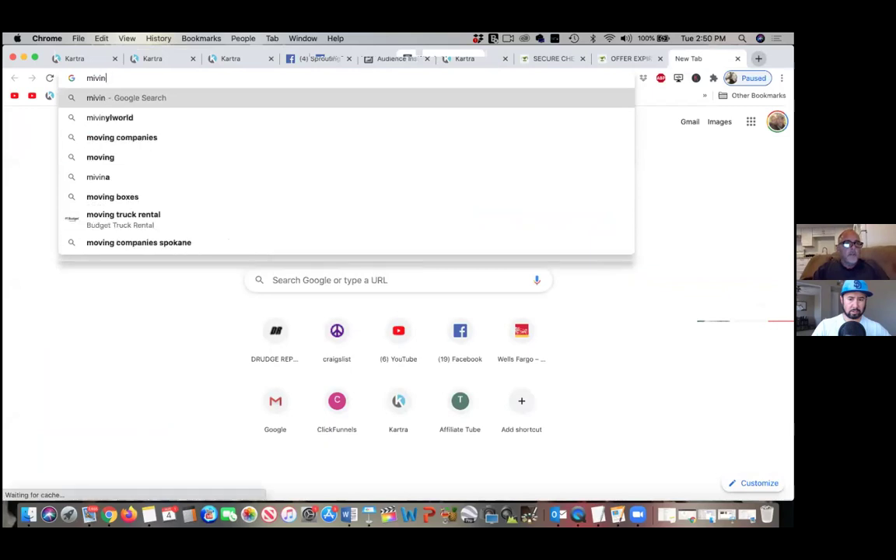
{"action": "type", "text": "m"}
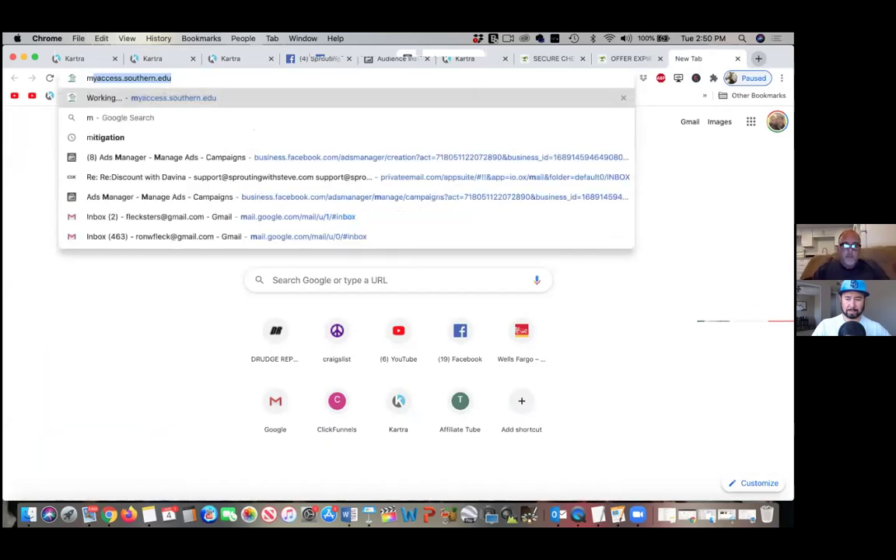
{"action": "type", "text": "oving eyes gif"}
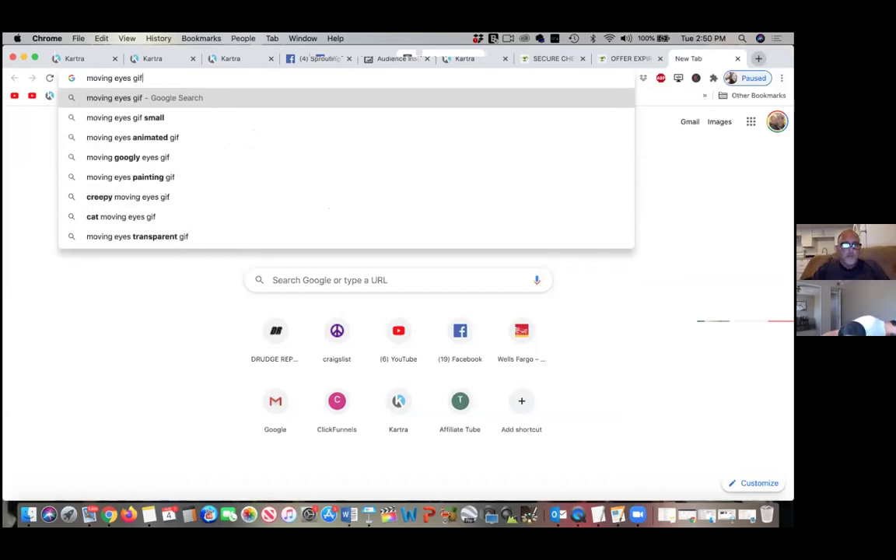
{"action": "key", "text": "Return"}
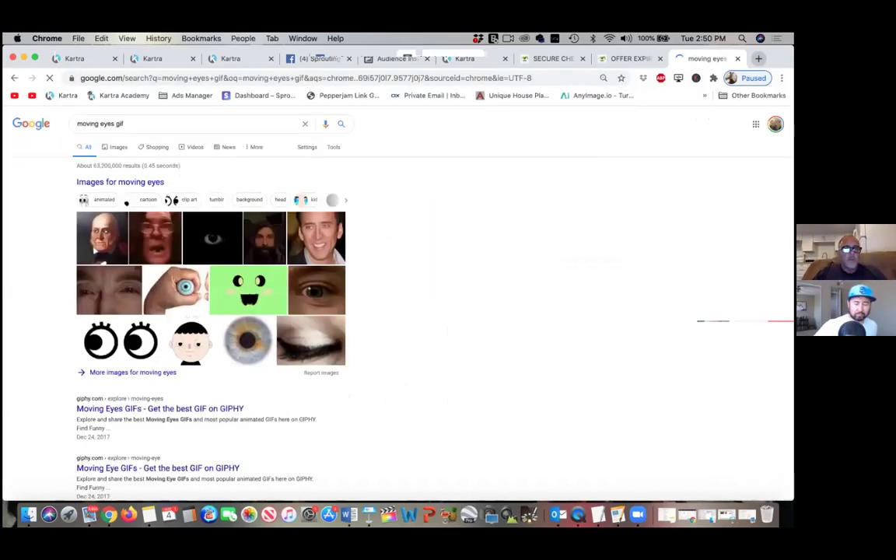
{"action": "left_click", "coordinate": [116, 154]}
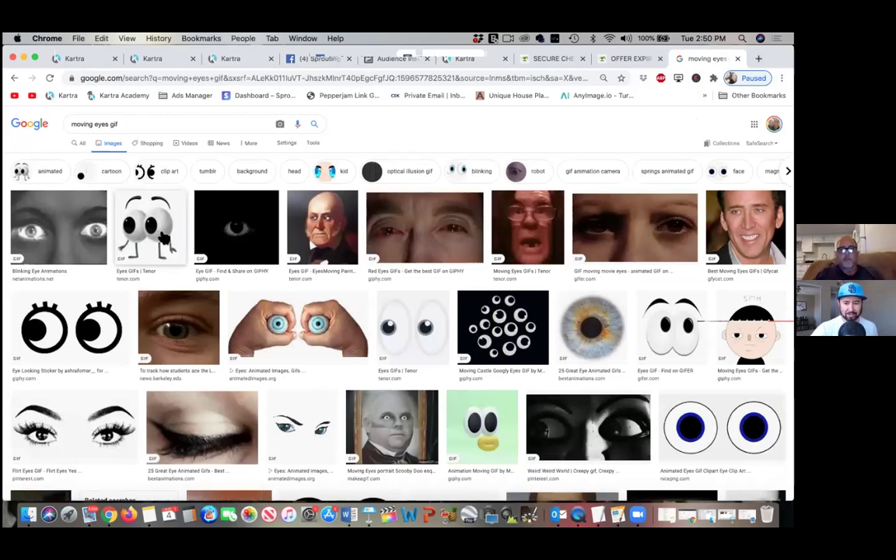
- Revisit the Kartra pages, switch to the Sprouting With Steve Facebook page and find its New Online Sprouting & Microgreen Course post
{"action": "left_click", "coordinate": [99, 66]}
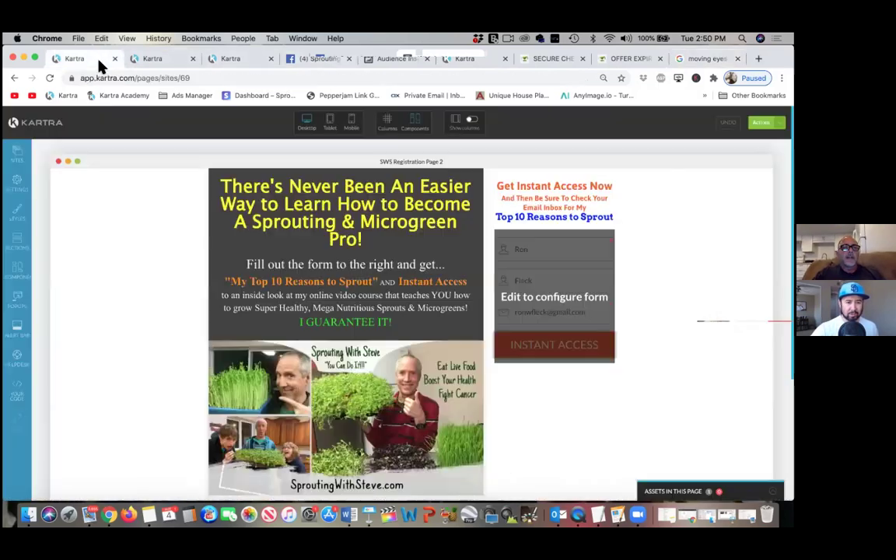
{"action": "left_click", "coordinate": [154, 59]}
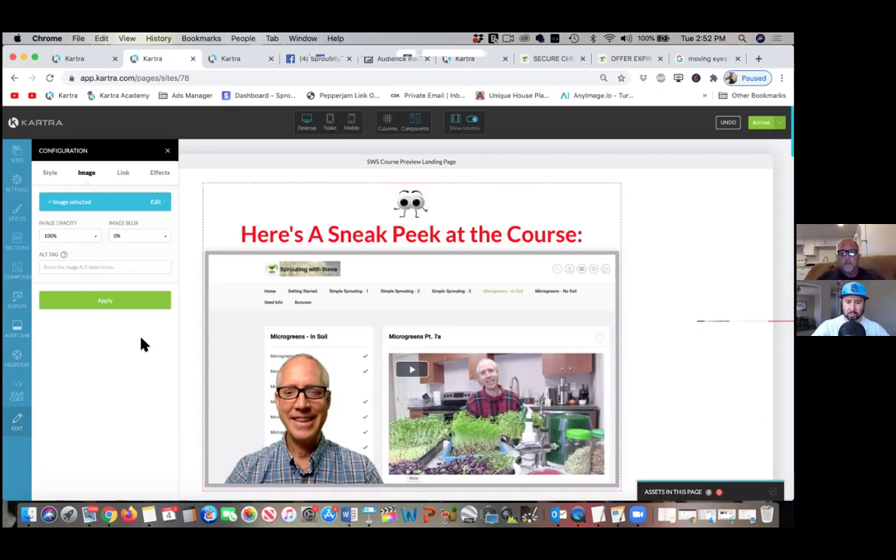
{"action": "left_click", "coordinate": [322, 62]}
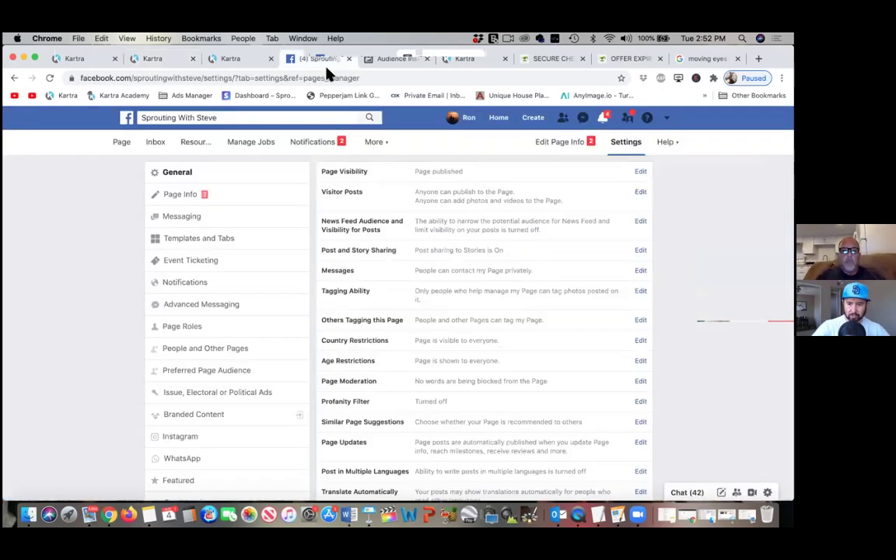
{"action": "left_click", "coordinate": [122, 143]}
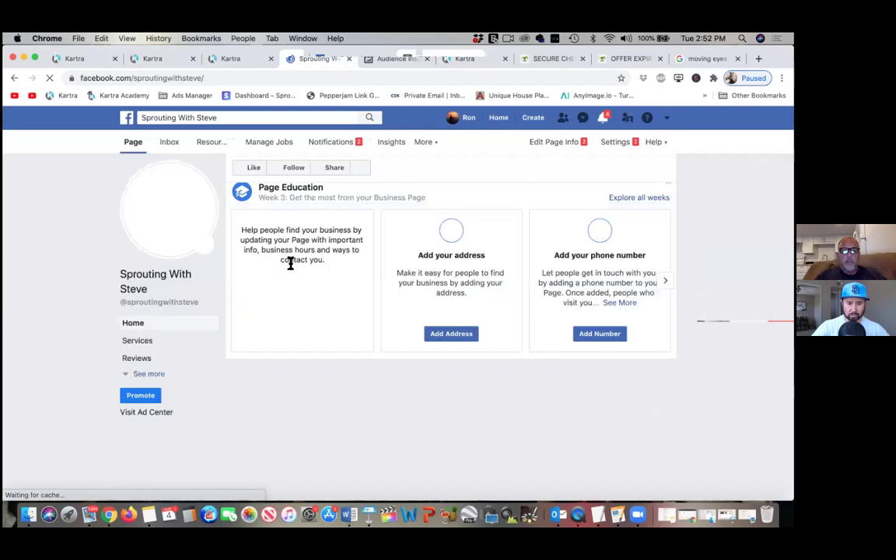
{"action": "scroll", "coordinate": [317, 372], "scroll_direction": "down", "scroll_amount": 10}
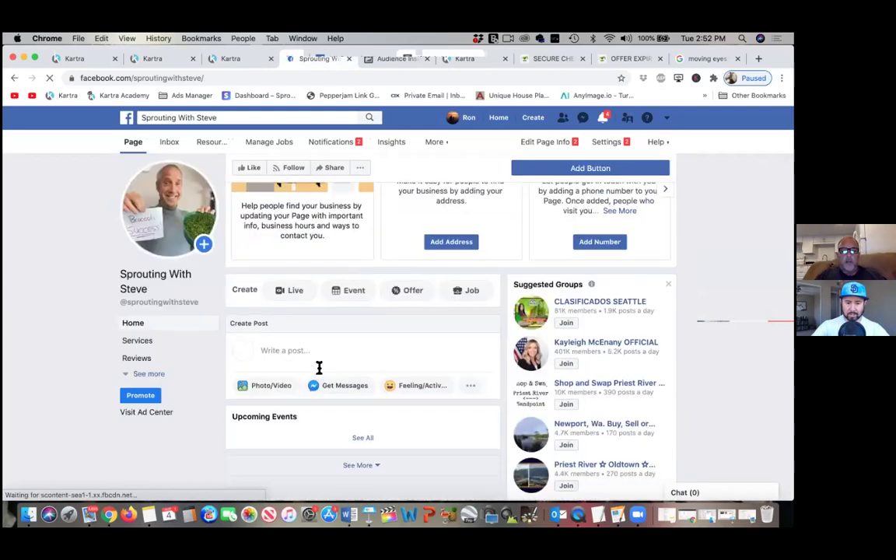
{"action": "scroll", "coordinate": [317, 374], "scroll_direction": "down", "scroll_amount": 5}
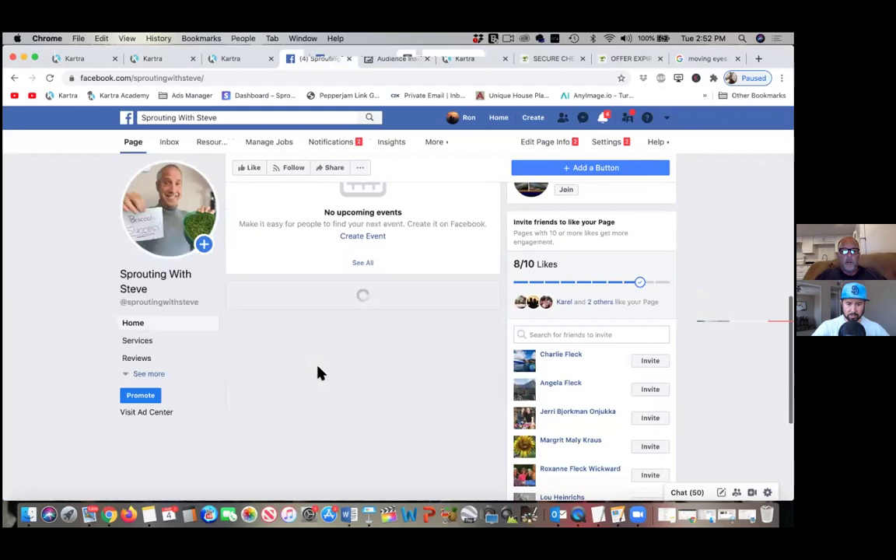
{"action": "scroll", "coordinate": [317, 373], "scroll_direction": "down", "scroll_amount": 3}
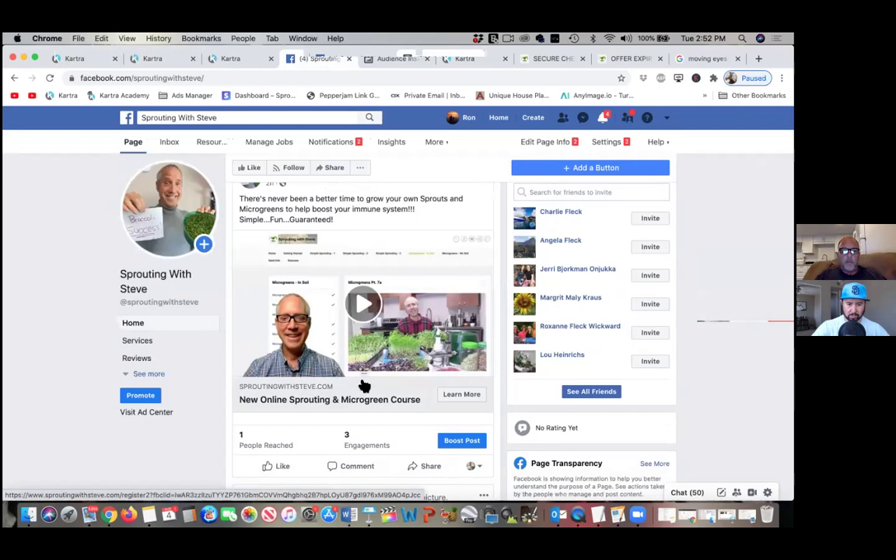
- Open the Share in a Group dialog for the course post, inspect its posting identity choices, and close it without sharing
{"action": "left_click", "coordinate": [411, 467]}
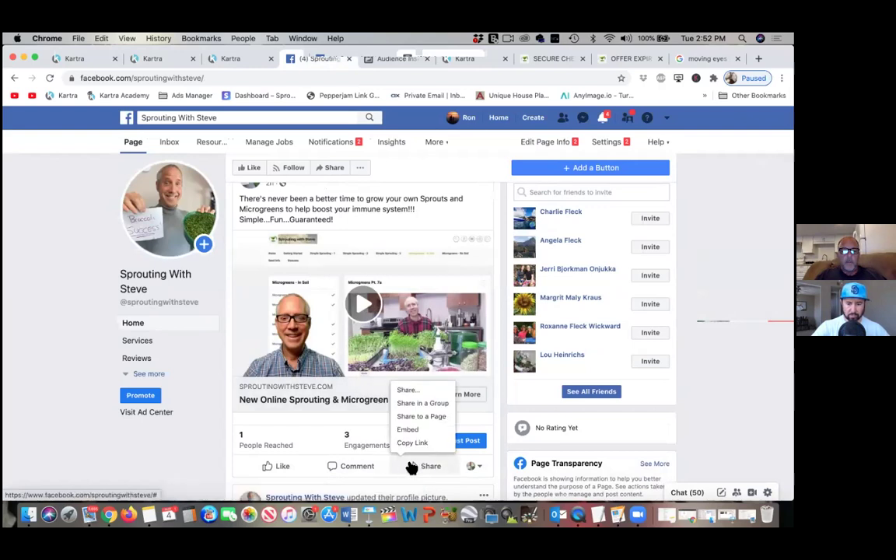
{"action": "left_click", "coordinate": [422, 403]}
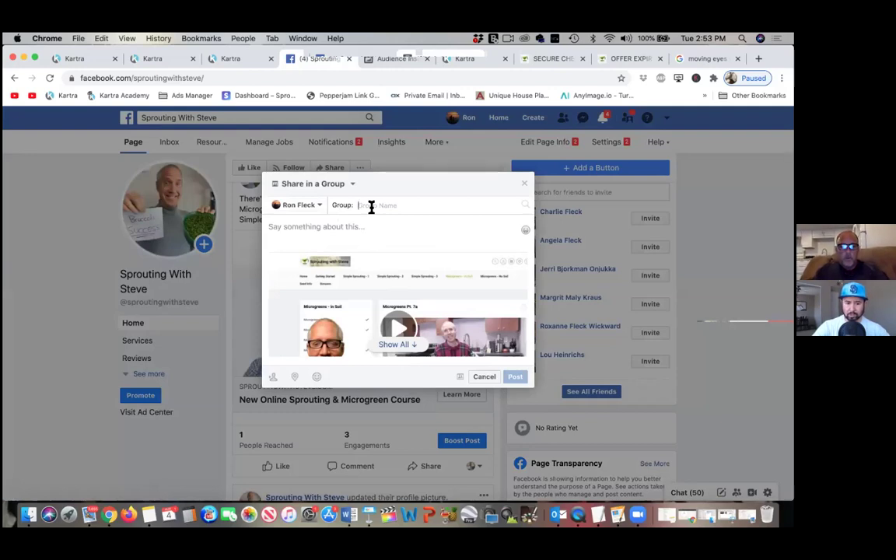
{"action": "left_click", "coordinate": [319, 206]}
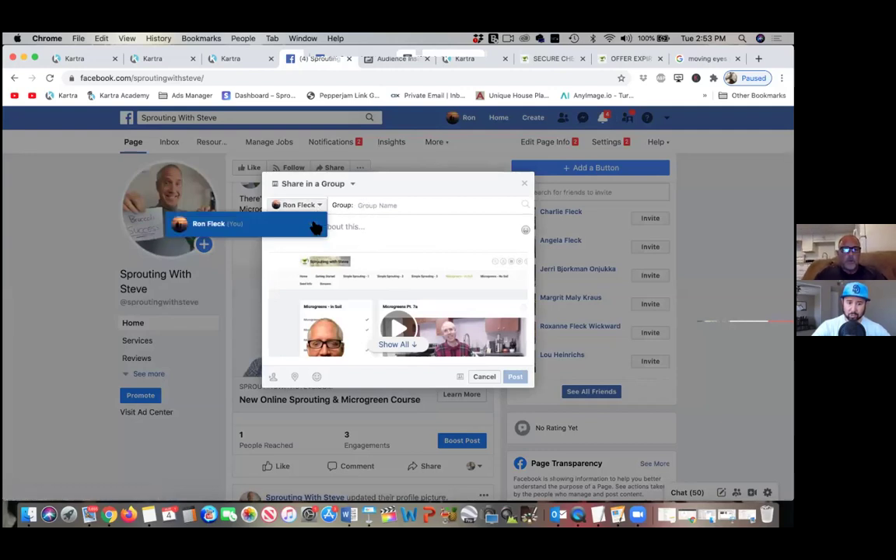
{"action": "left_click", "coordinate": [369, 187]}
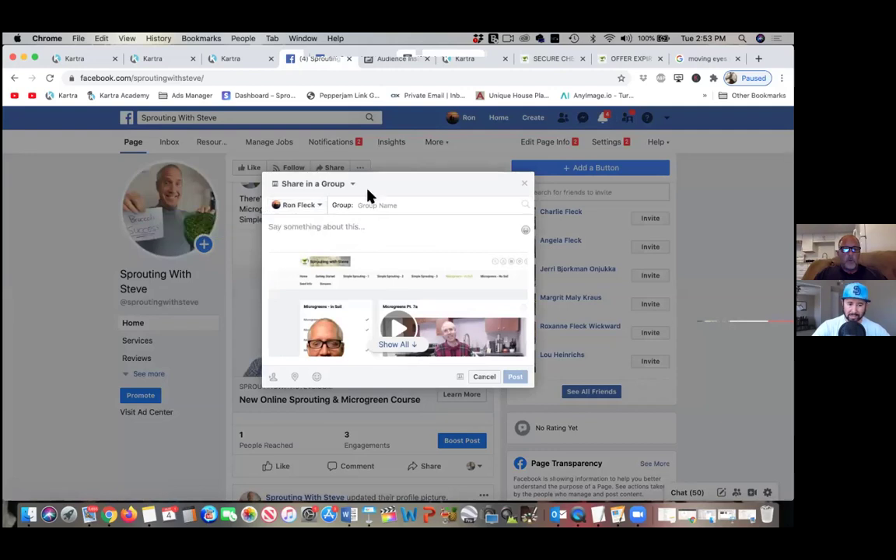
{"action": "left_click", "coordinate": [320, 206]}
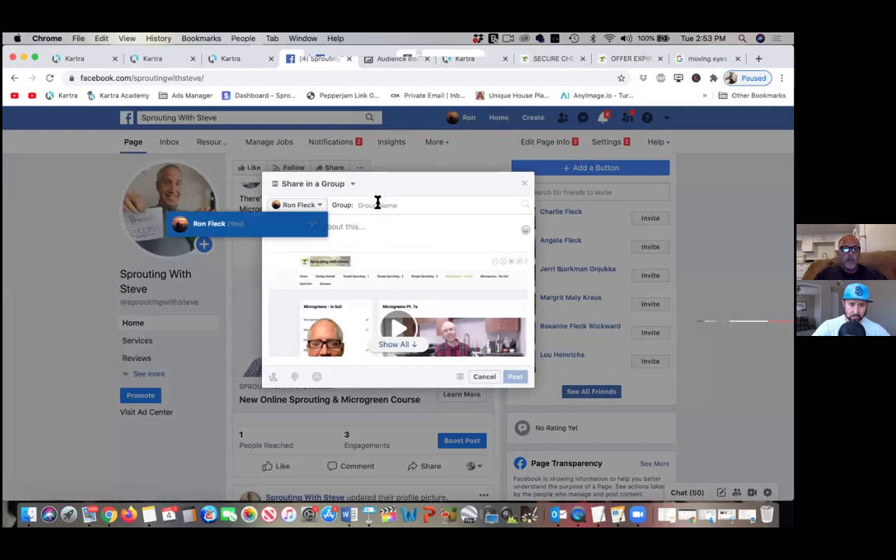
{"action": "left_click", "coordinate": [525, 187]}
{"action": "left_click", "coordinate": [526, 186]}
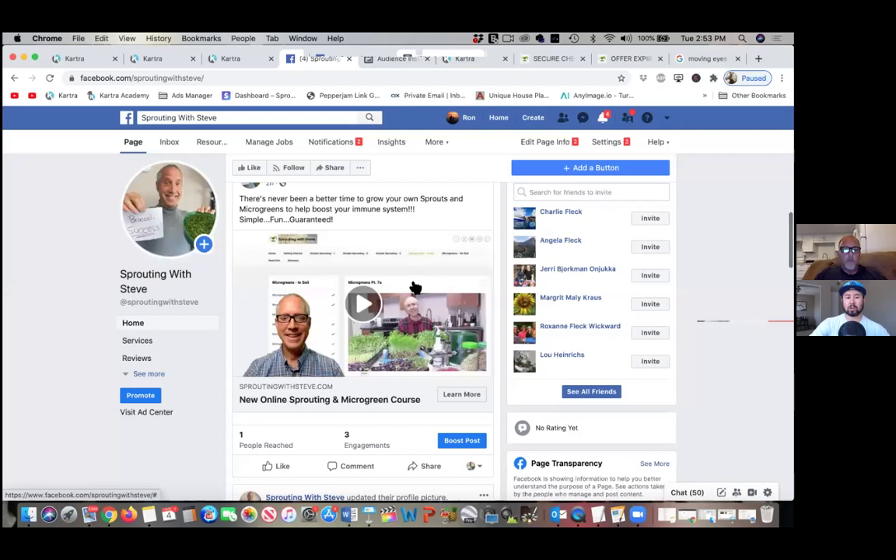